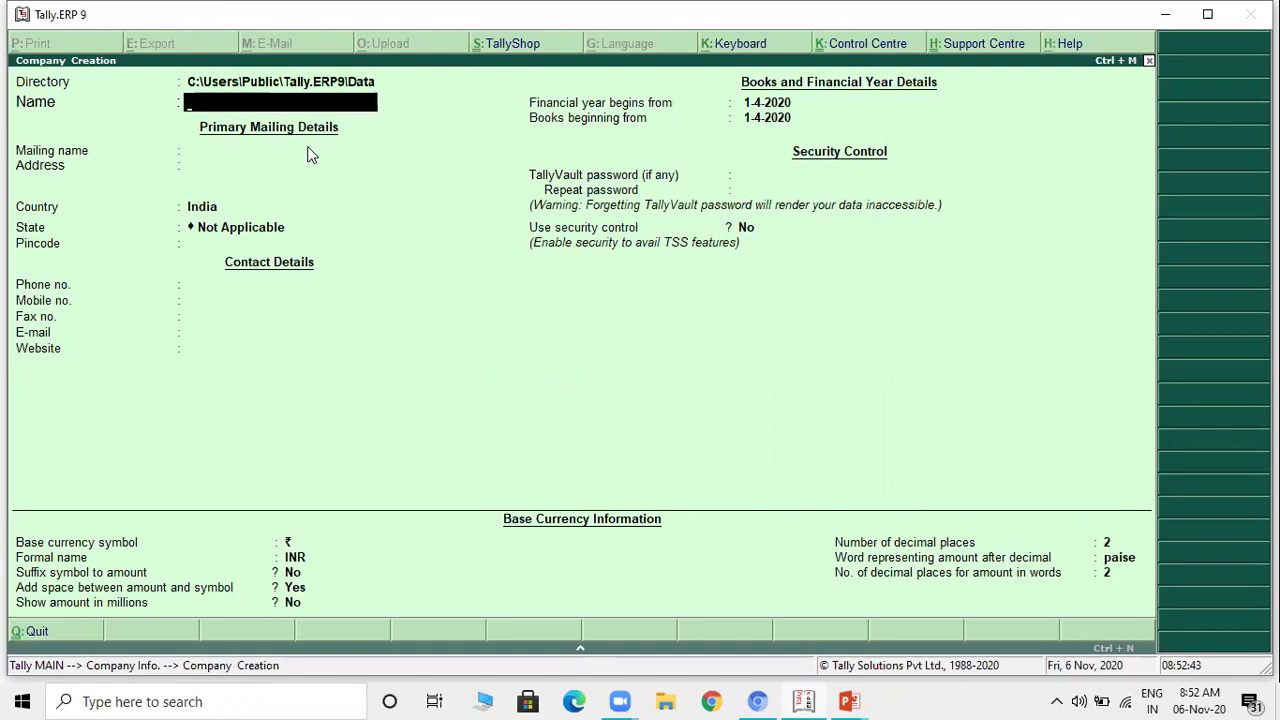
Step: Name the new company Ramlal & Co, keep the same mailing name, leave the address blank and set the state to Maharashtra
type("Ramlal")
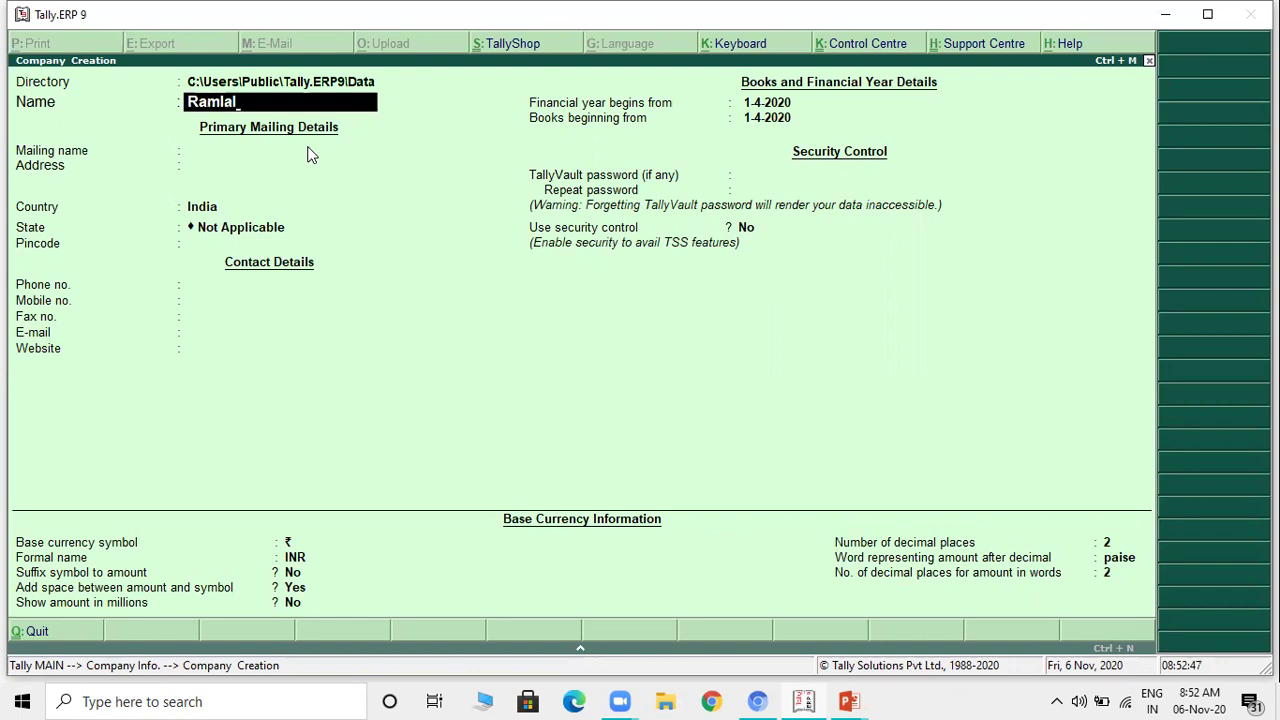
type(" & Co")
key("Return")
key("Return")
key("Return")
key("Return")
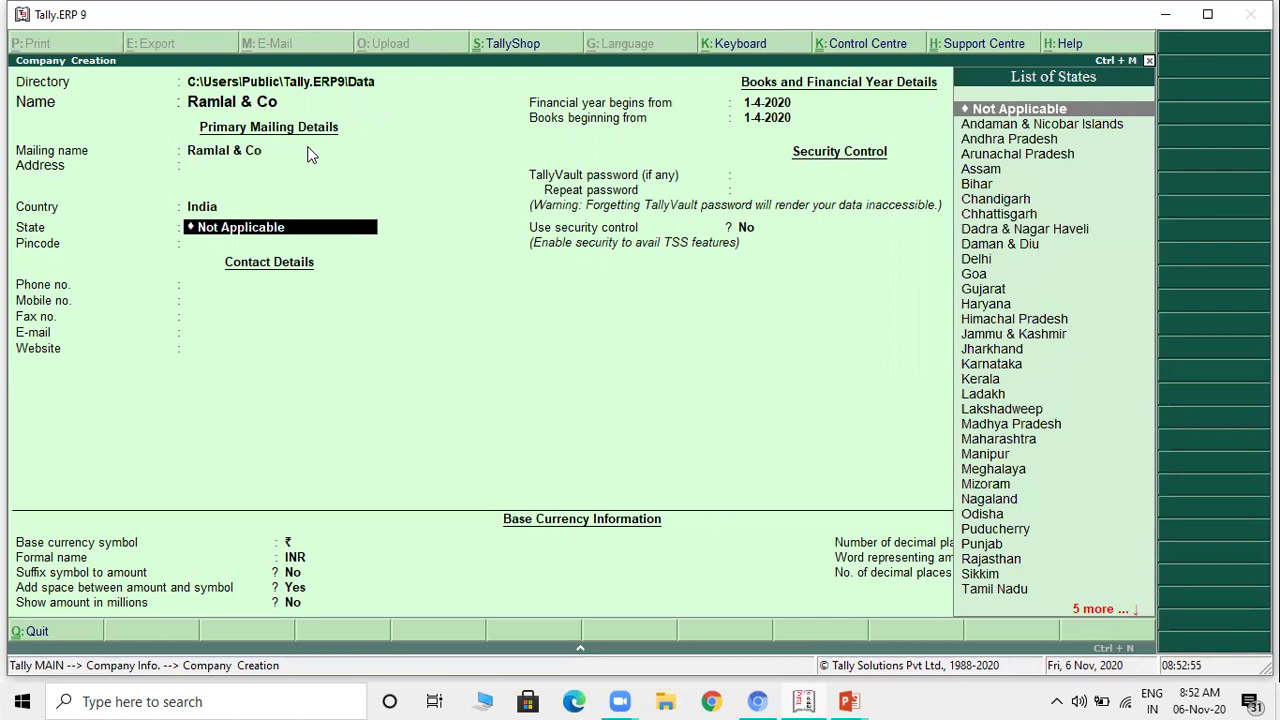
type("MA")
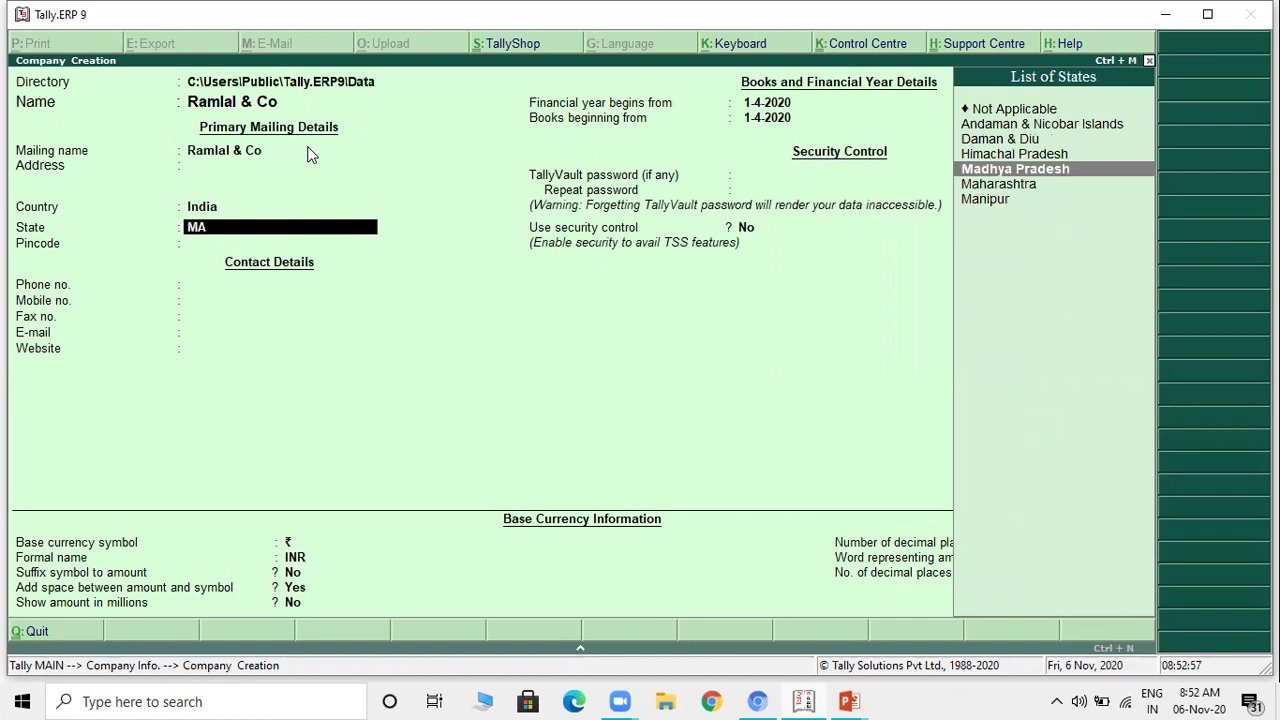
key("Down")
key("Return")
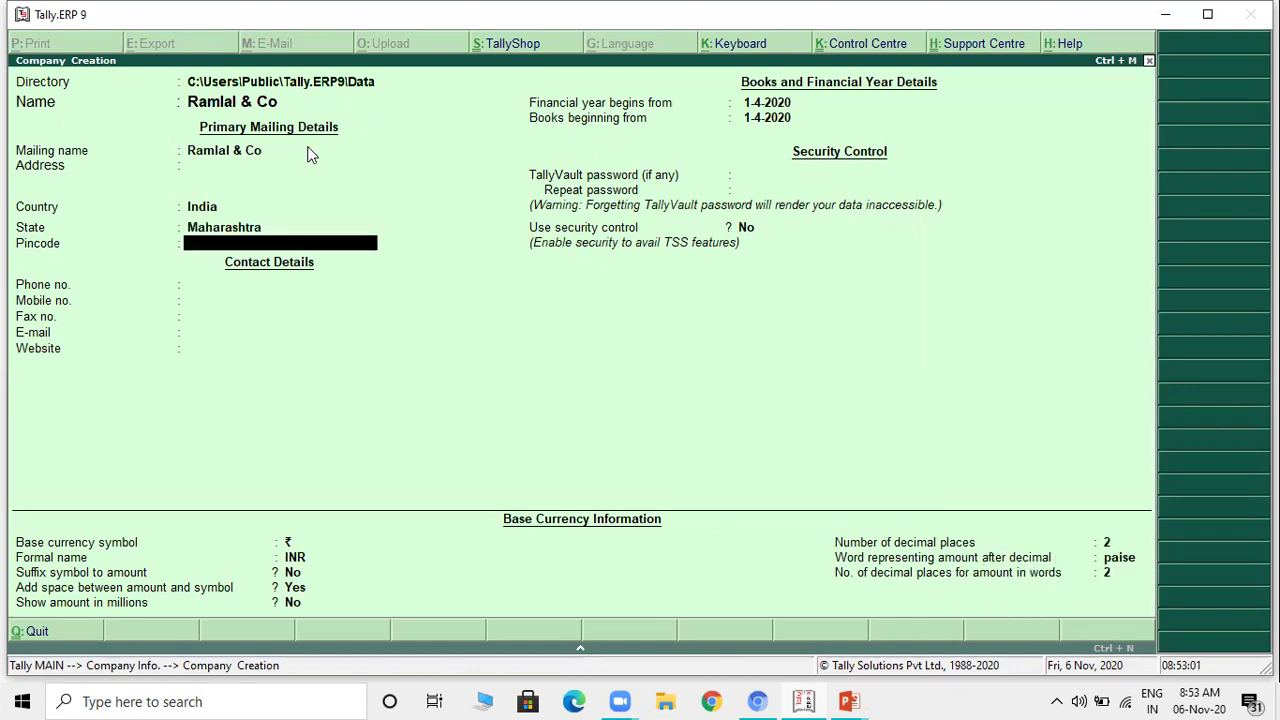
Step: Create the company with blank contact details, books beginning from 1-4-2020, no TallyVault password and the remaining default settings
key("Return")
key("Return")
key("Return")
key("Return")
key("Return")
key("Return")
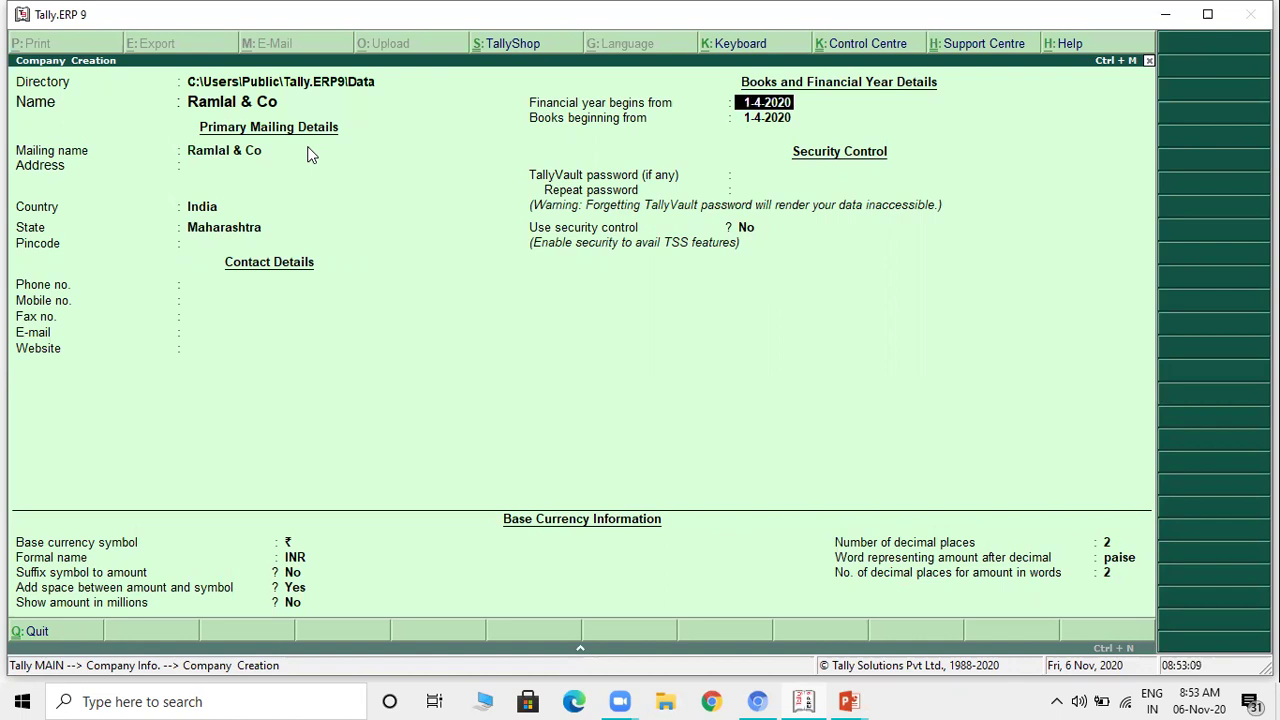
key("Return")
key("Return")
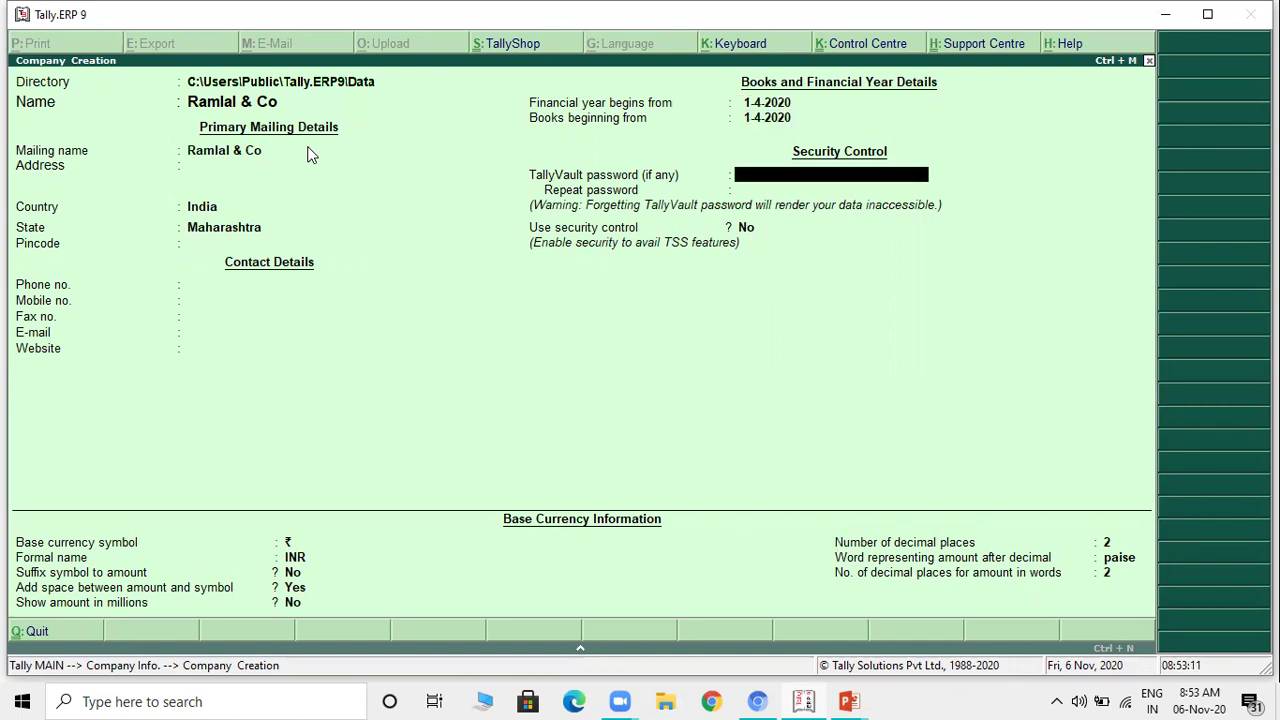
key("Return")
key("Return")
key("Return")
key("Return")
key("Return")
key("Return")
key("Return")
key("Return")
key("Return")
key("Return")
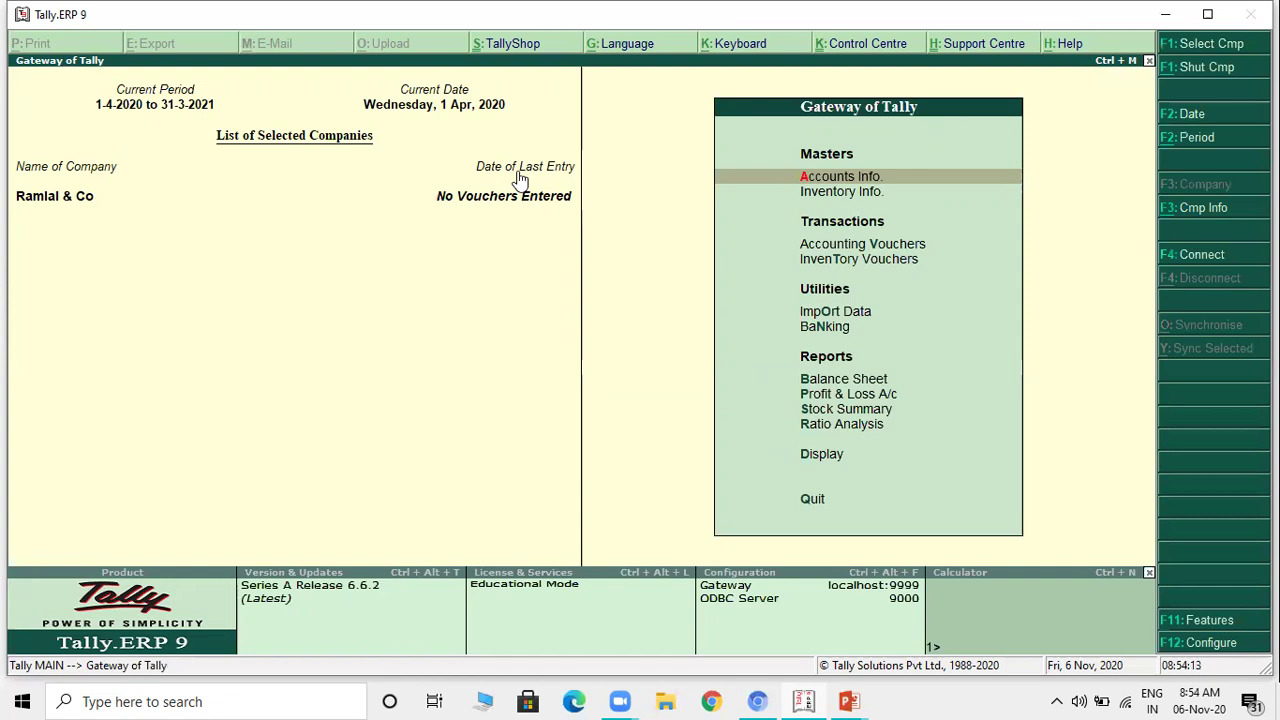
Step: Enable Tax Deducted at Source in the company's statutory features and open its TDS deductor details
left_click(1209, 620)
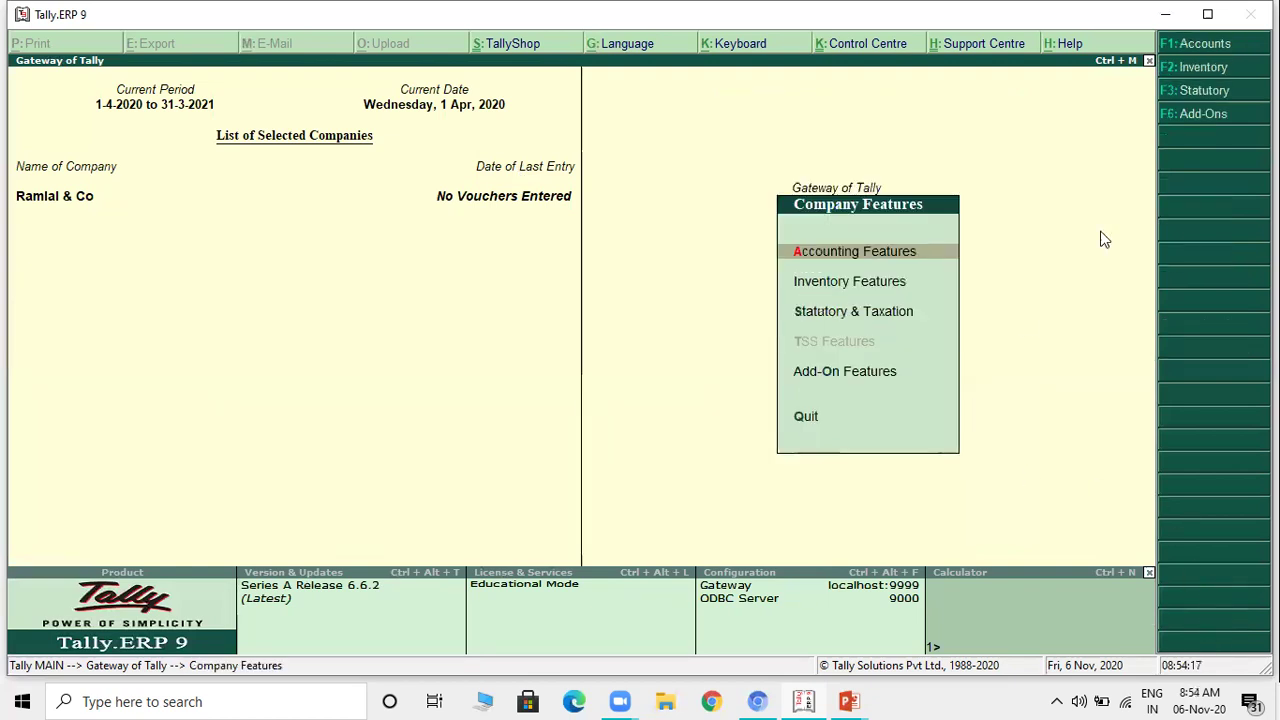
left_click(1196, 90)
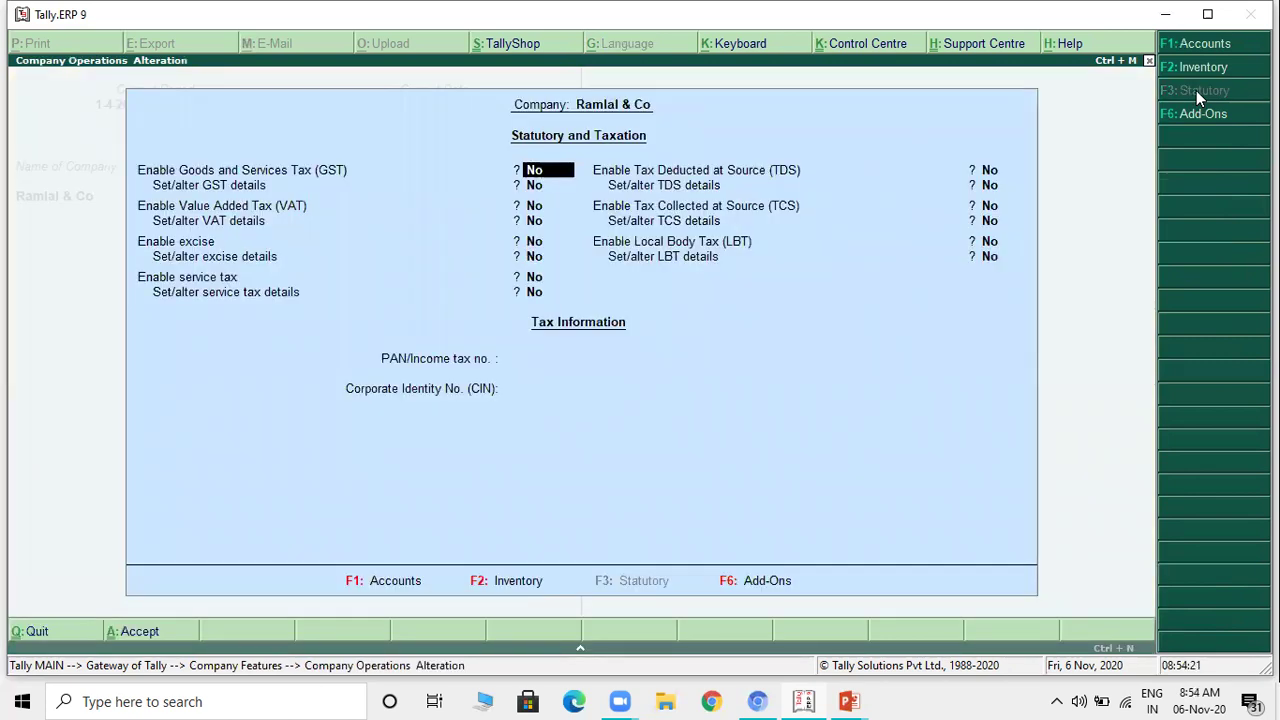
key("Return")
key("Return")
key("Return")
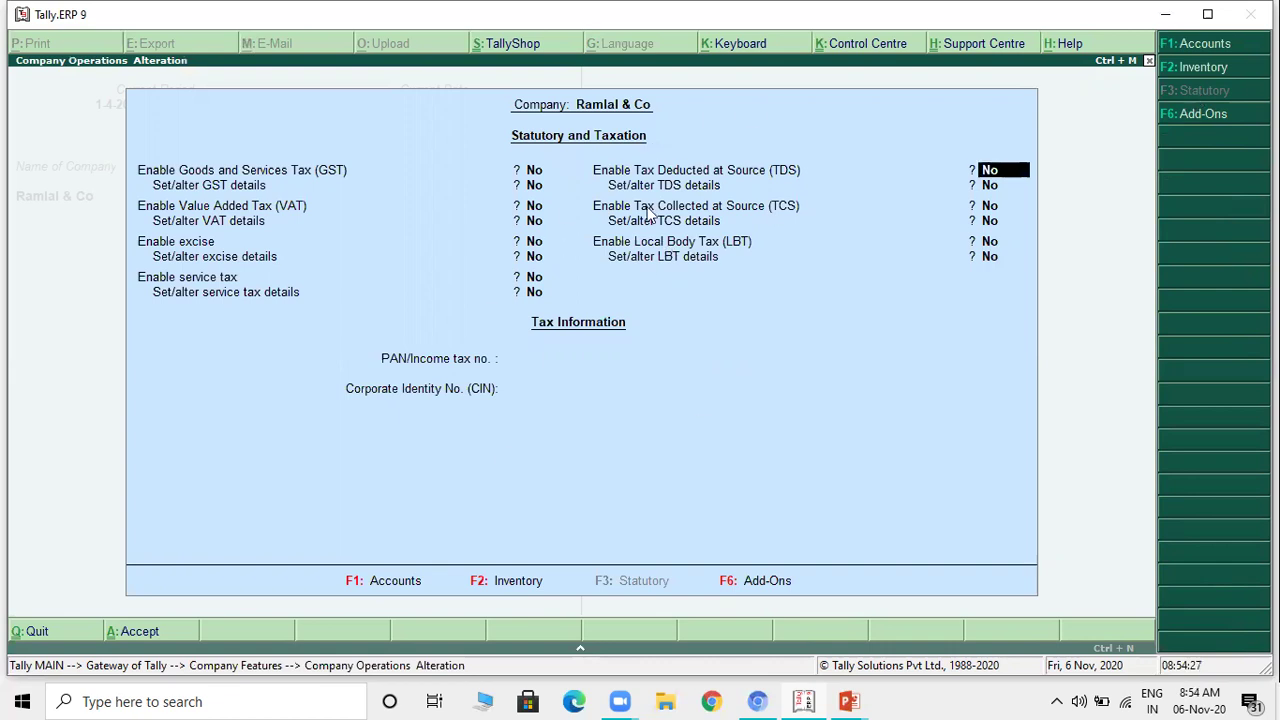
type("yes")
key("Return")
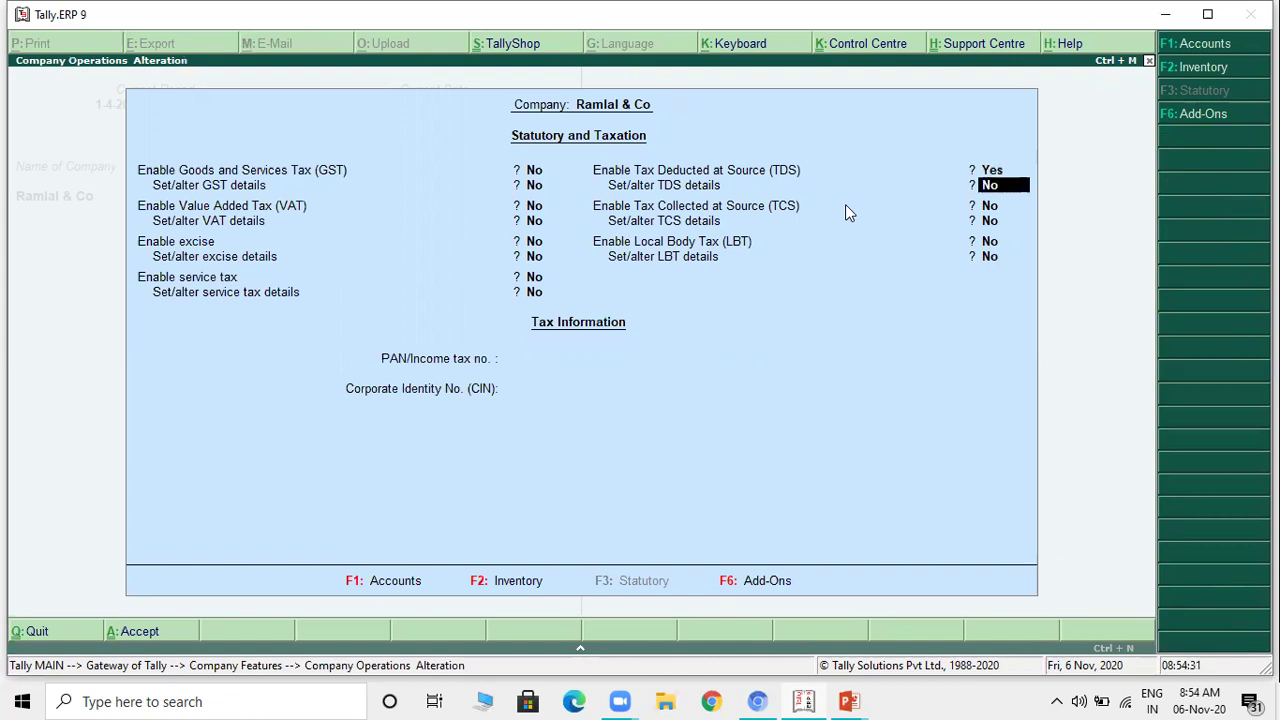
type("yes")
key("Return")
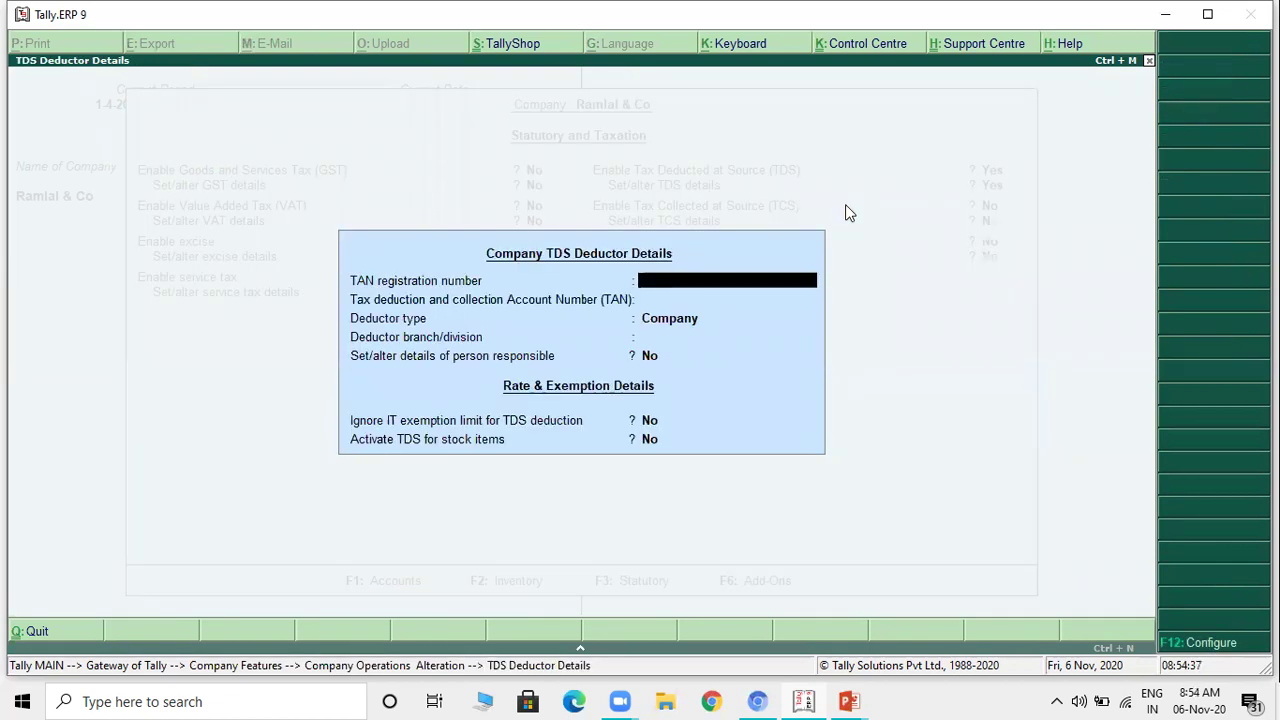
Step: Enter the company's TAN registration number as given on the example slide, leaving the separate account number field blank
key("alt+Tab")
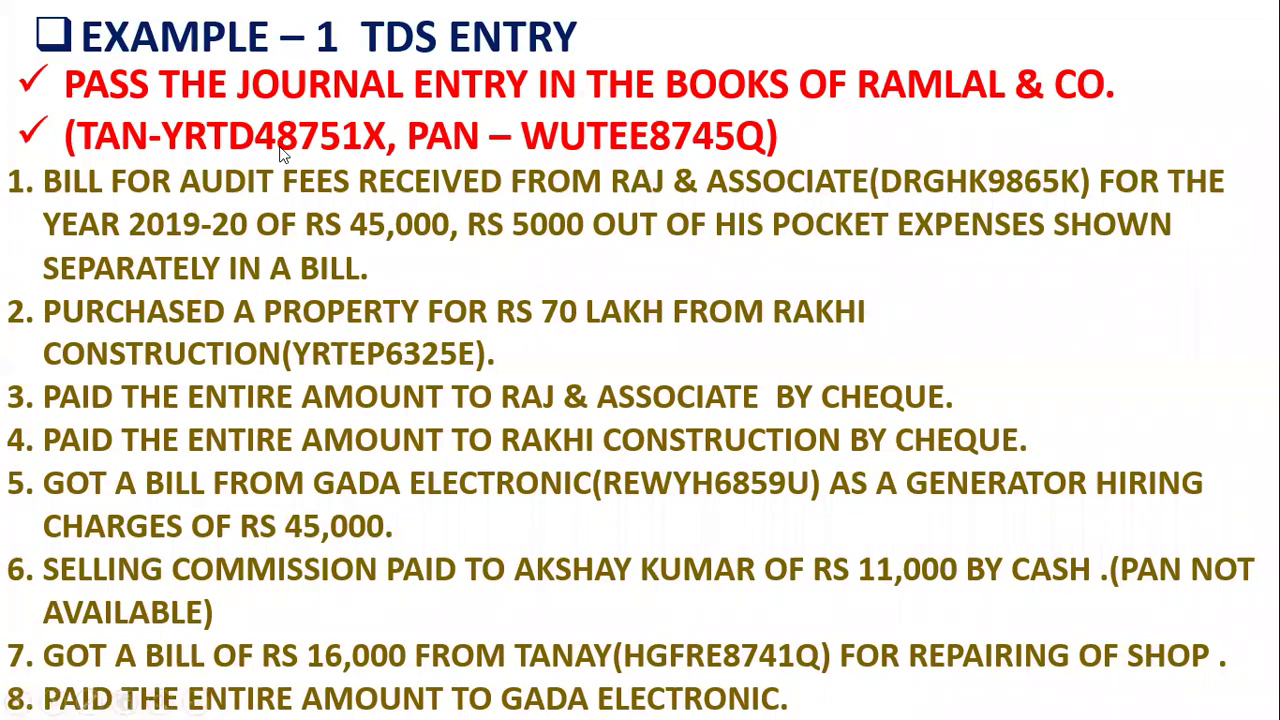
key("alt+Tab")
type("YRTD")
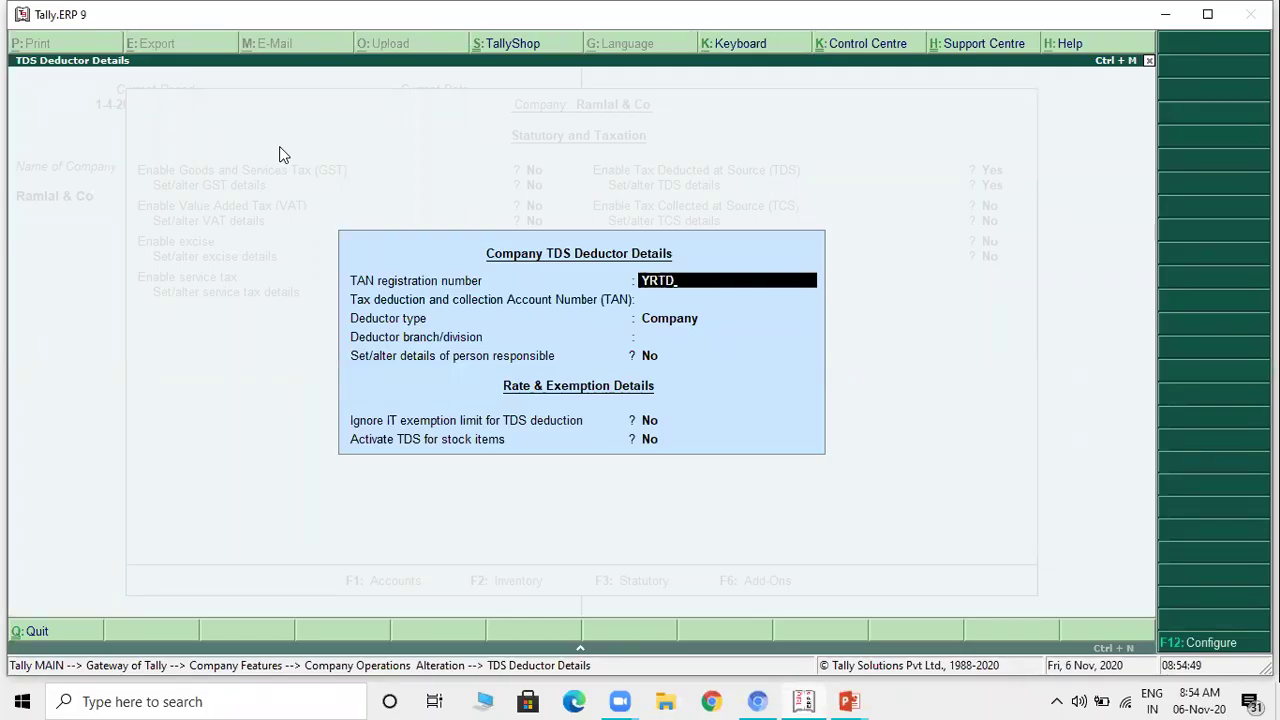
key("alt+Tab")
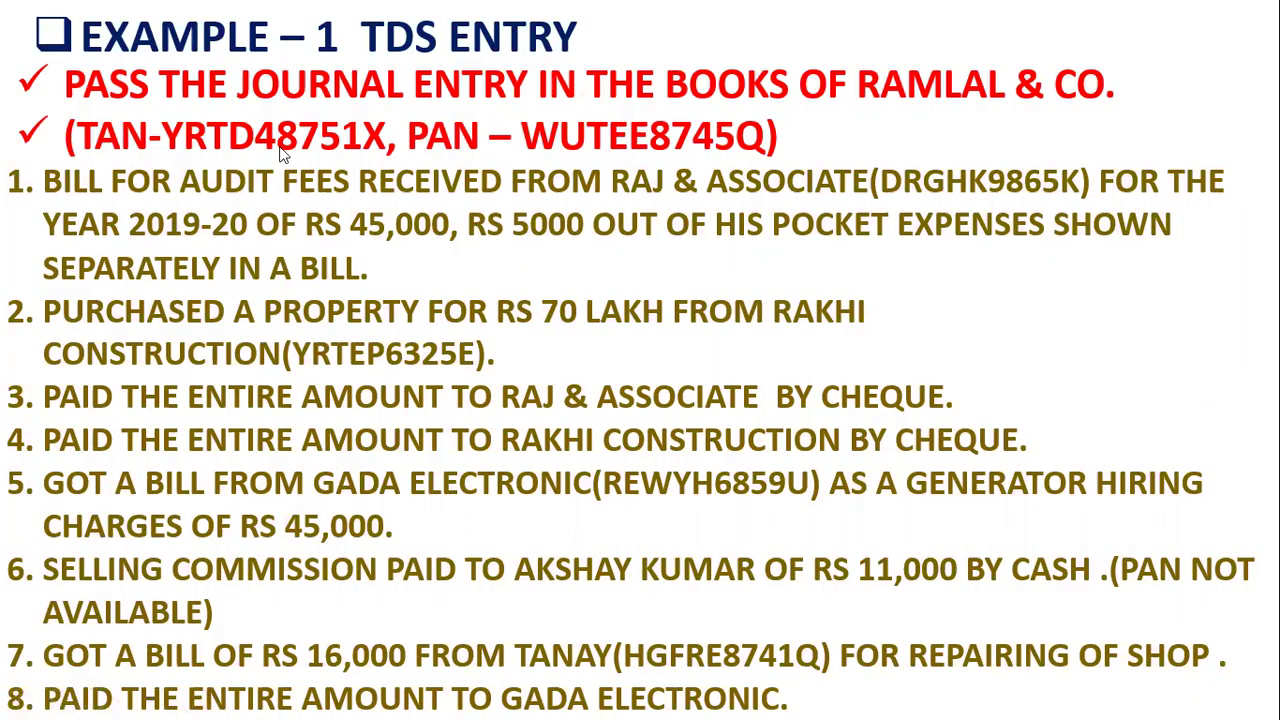
key("alt+Tab")
type("4875")
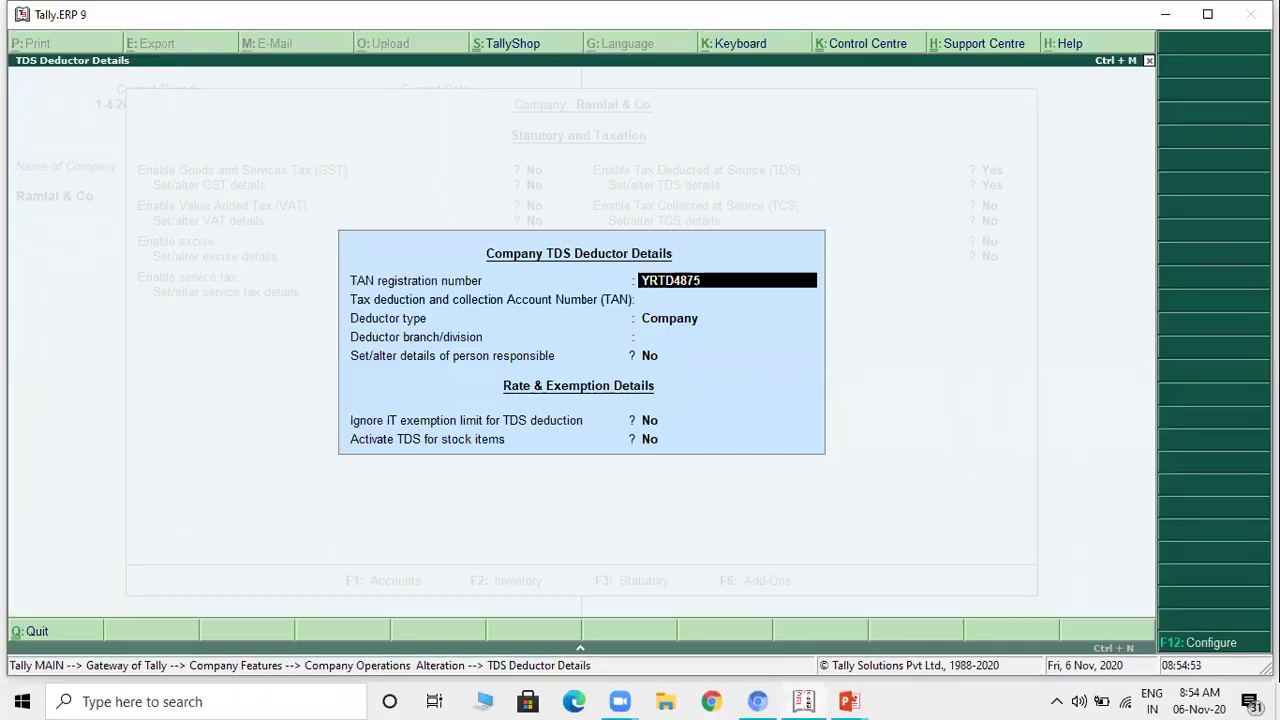
key("alt+Tab")
key("alt+Tab")
type("1X")
key("Return")
key("Return")
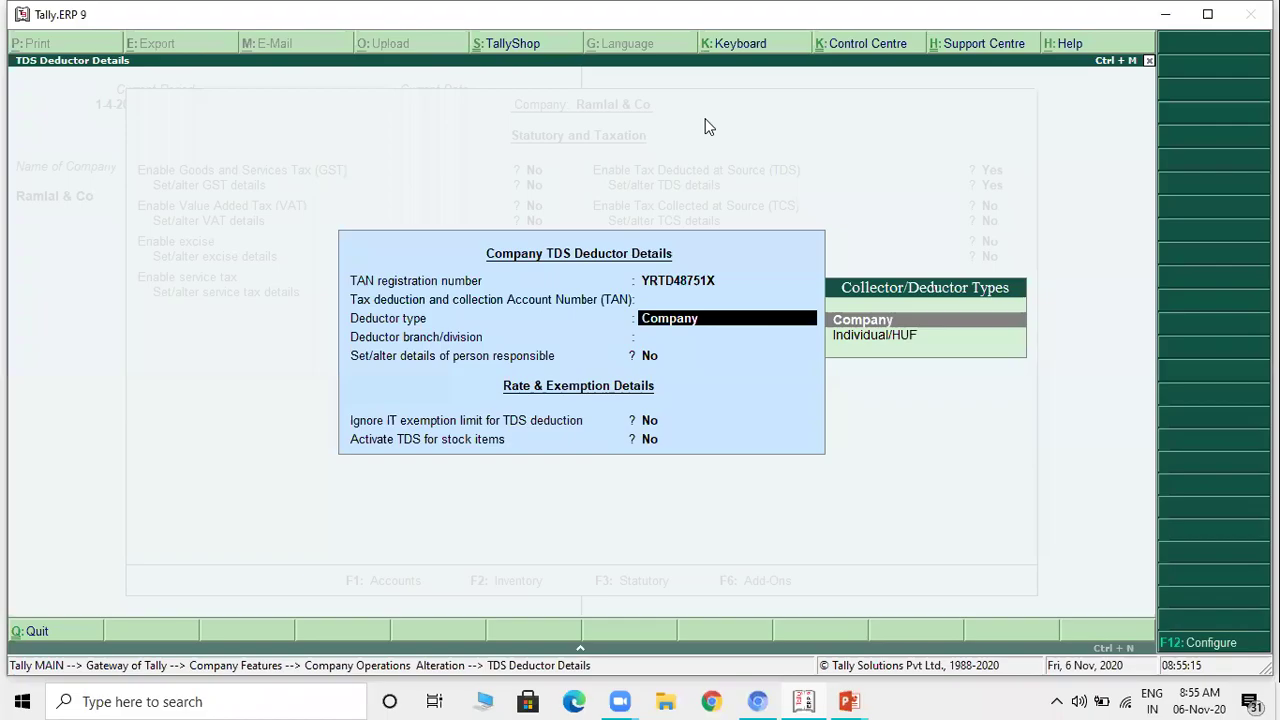
Step: Set the deductor type to Company and accept the TDS deductor details with the remaining options at No
key("alt+Tab")
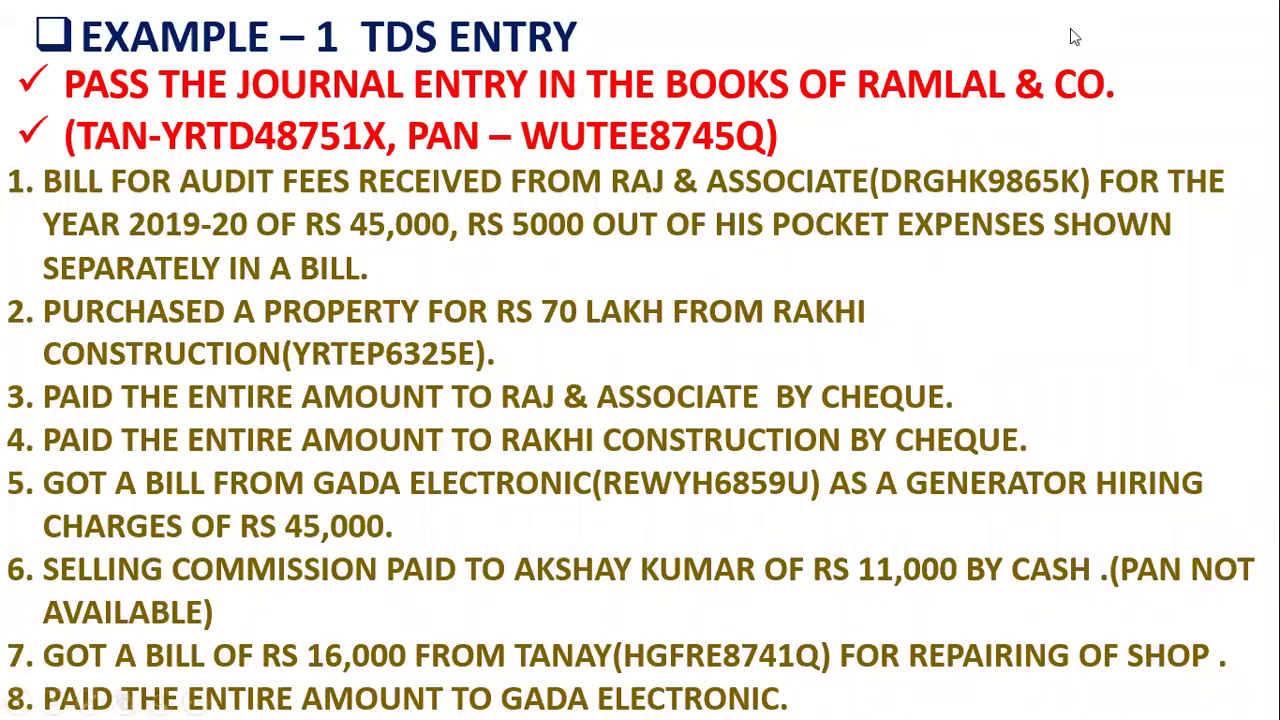
key("alt+Tab")
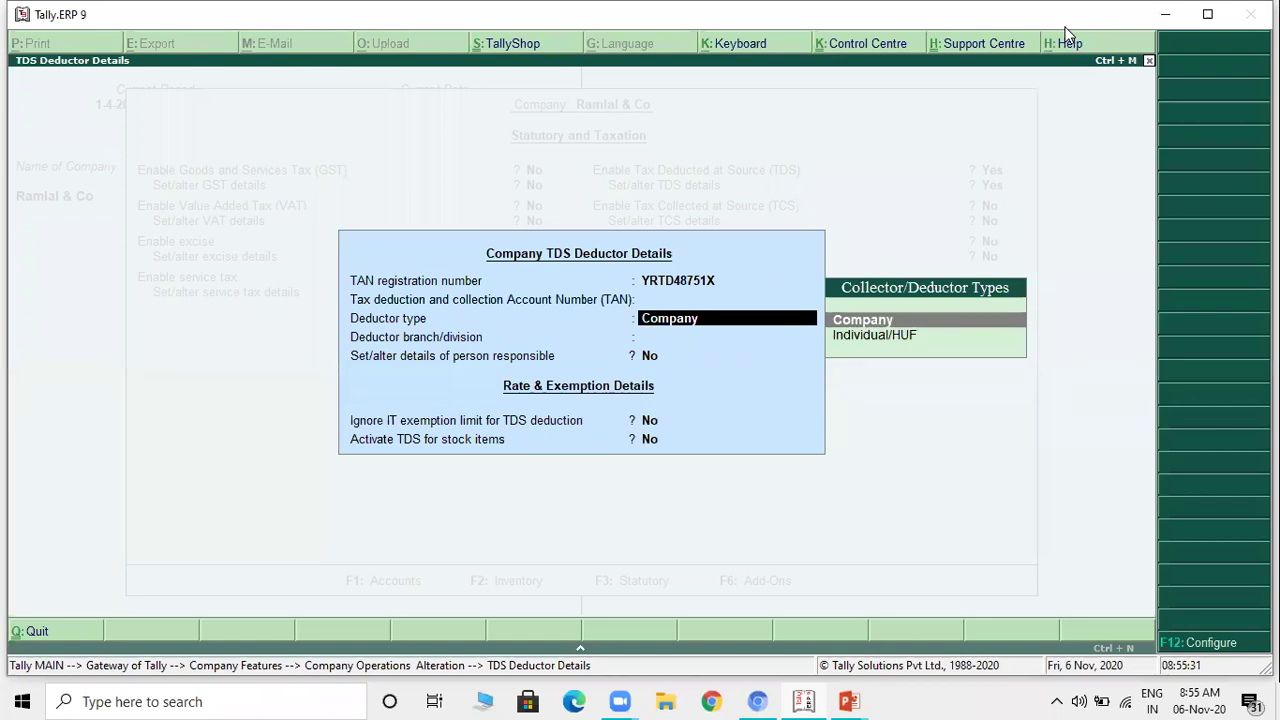
key("Return")
key("Return")
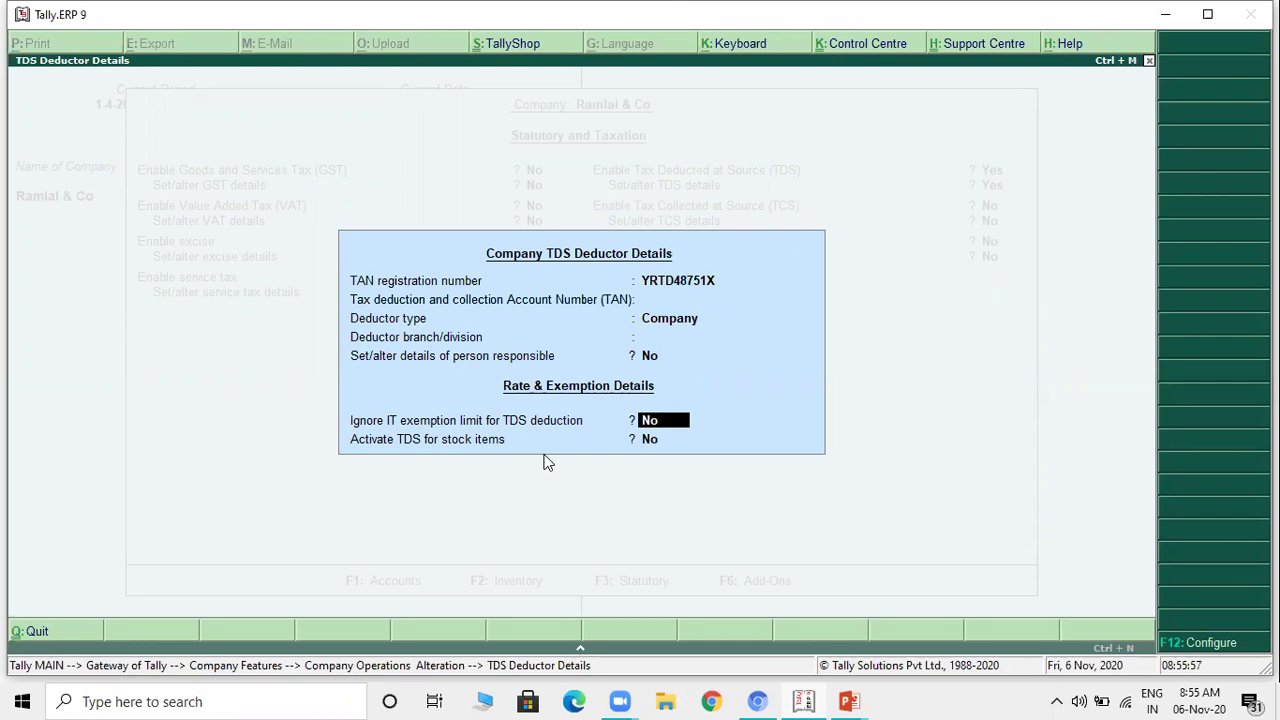
key("Return")
key("Return")
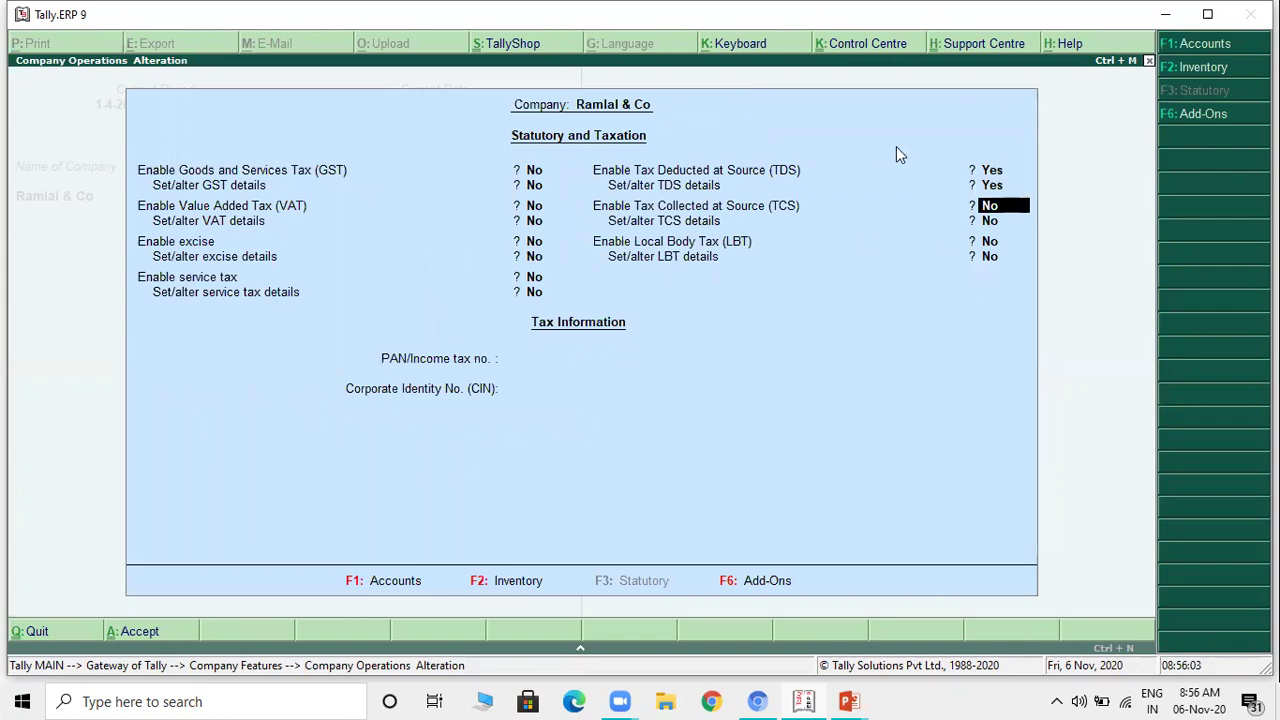
Step: Leave TCS and LBT disabled and fill in the company's PAN/income tax number from the example slide
key("Return")
key("Return")
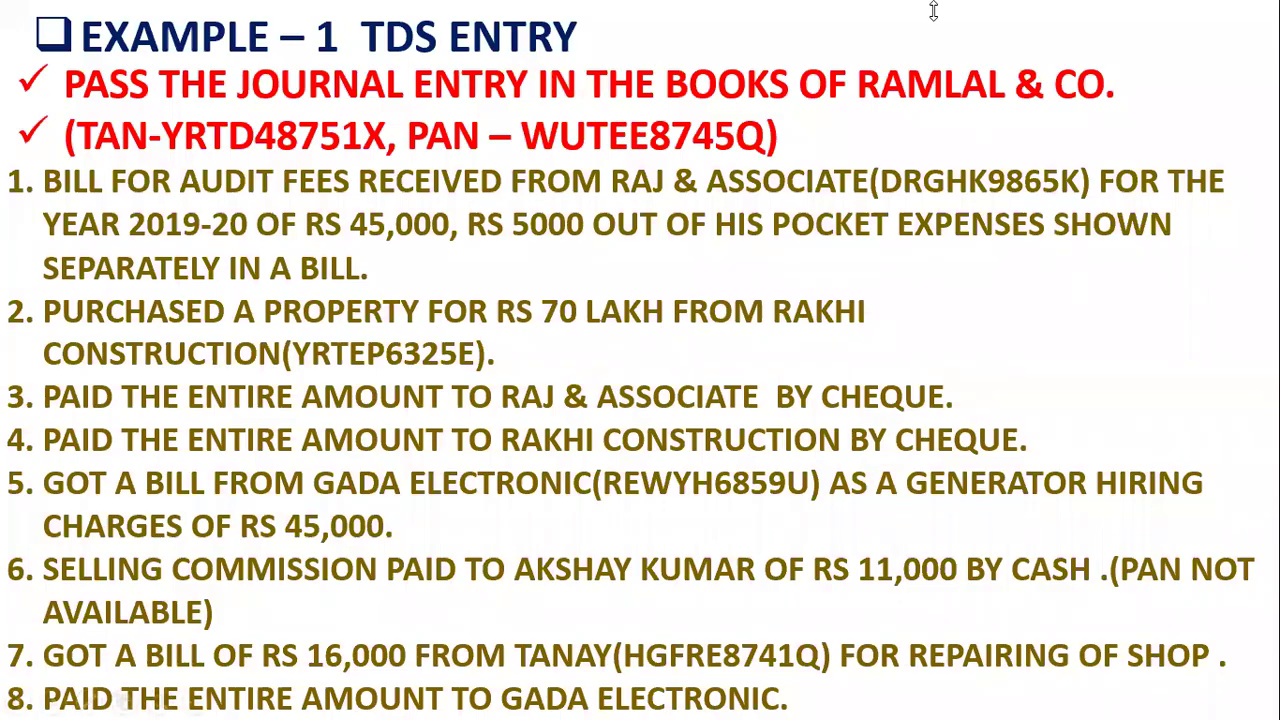
key("alt+Tab")
type("WUT")
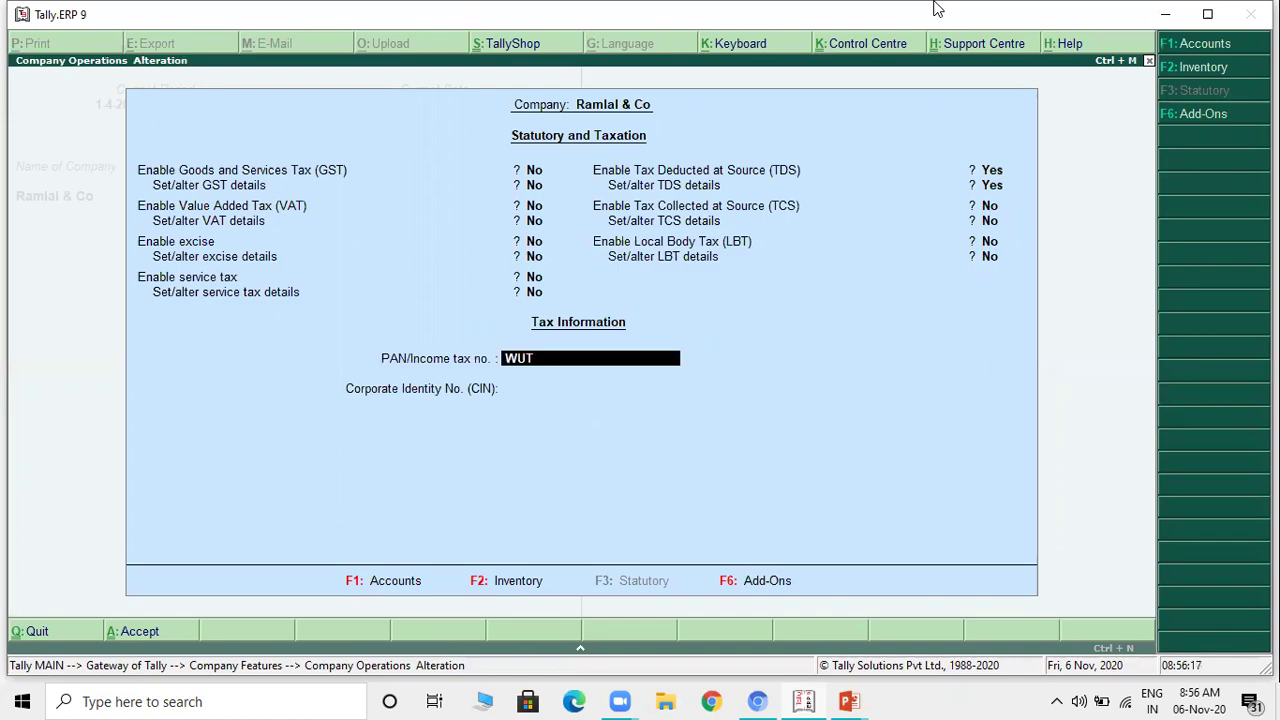
key("alt+Tab")
key("alt+Tab")
type("EE87")
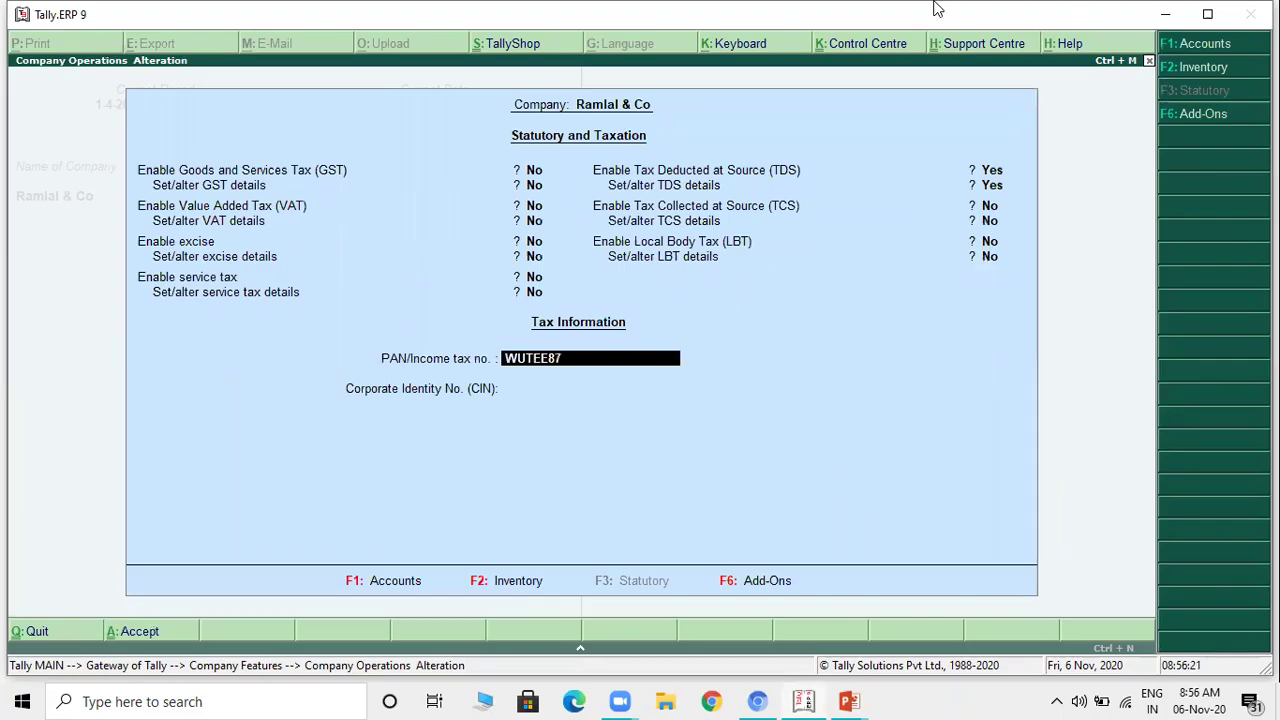
key("alt+Tab")
key("alt+Tab")
type("45Q")
key("Return")
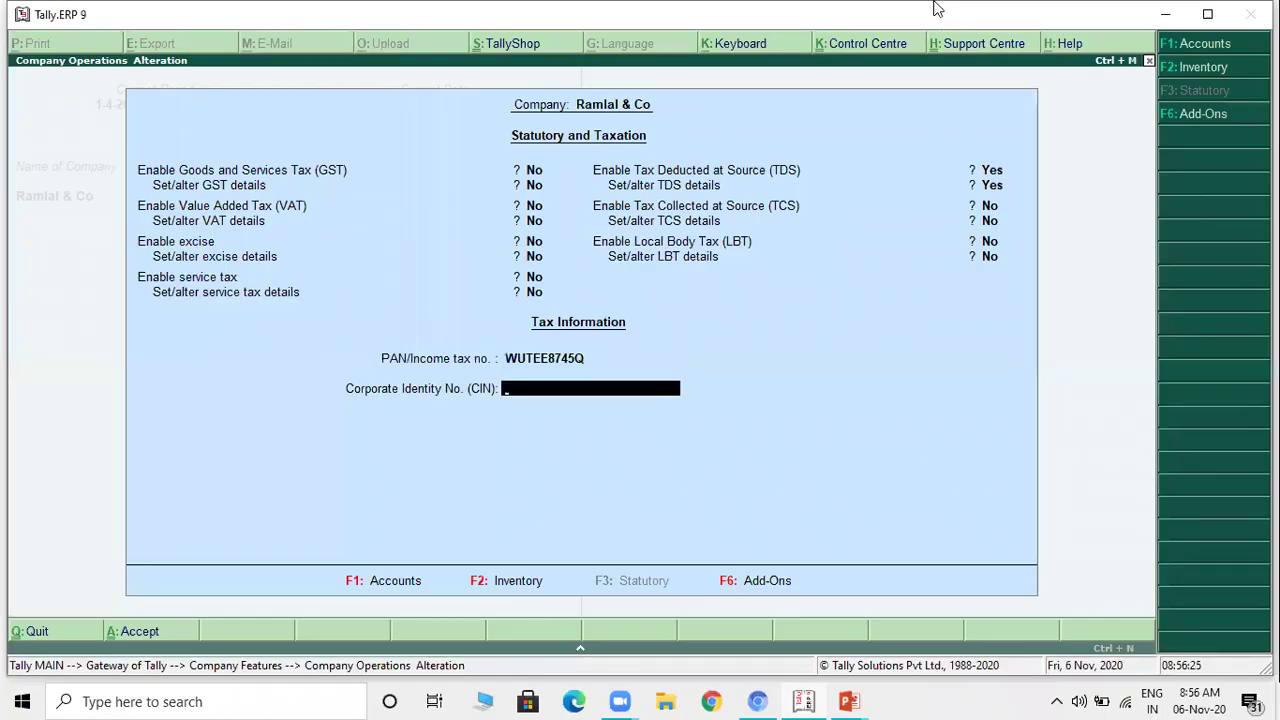
Step: Leave the corporate identity number blank, save the statutory and taxation settings and exit the company features
key("Return")
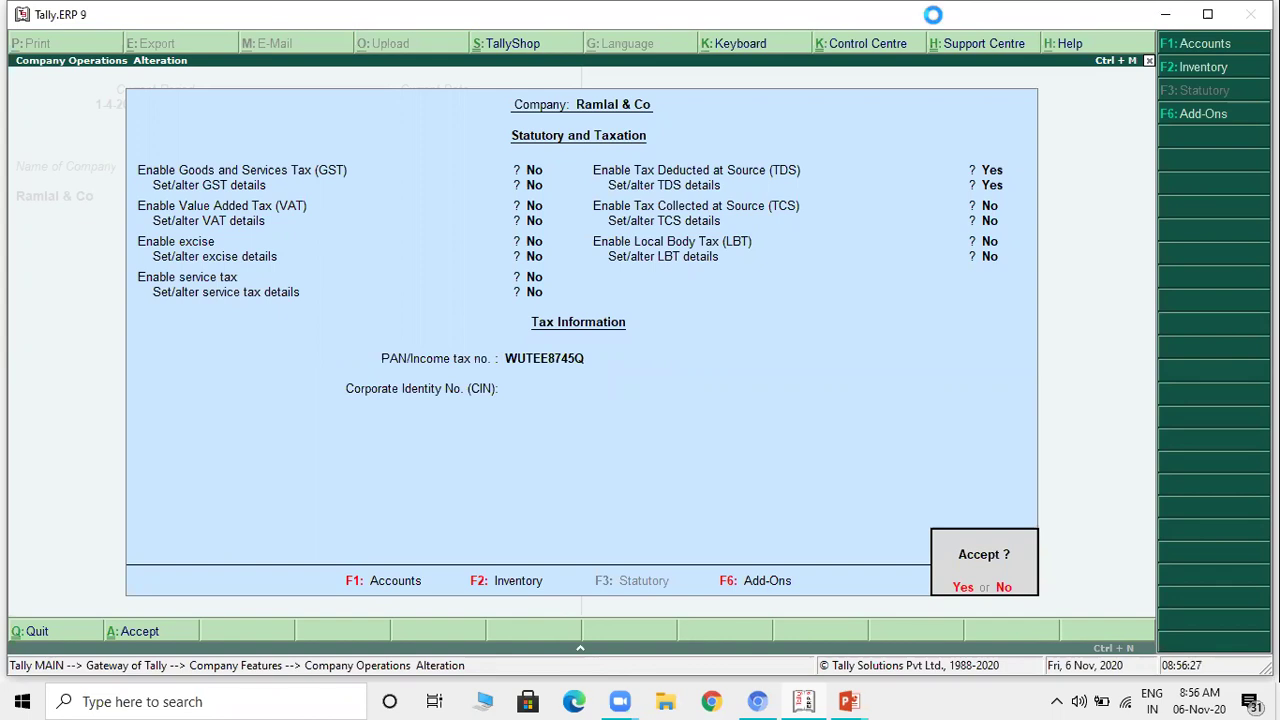
key("Return")
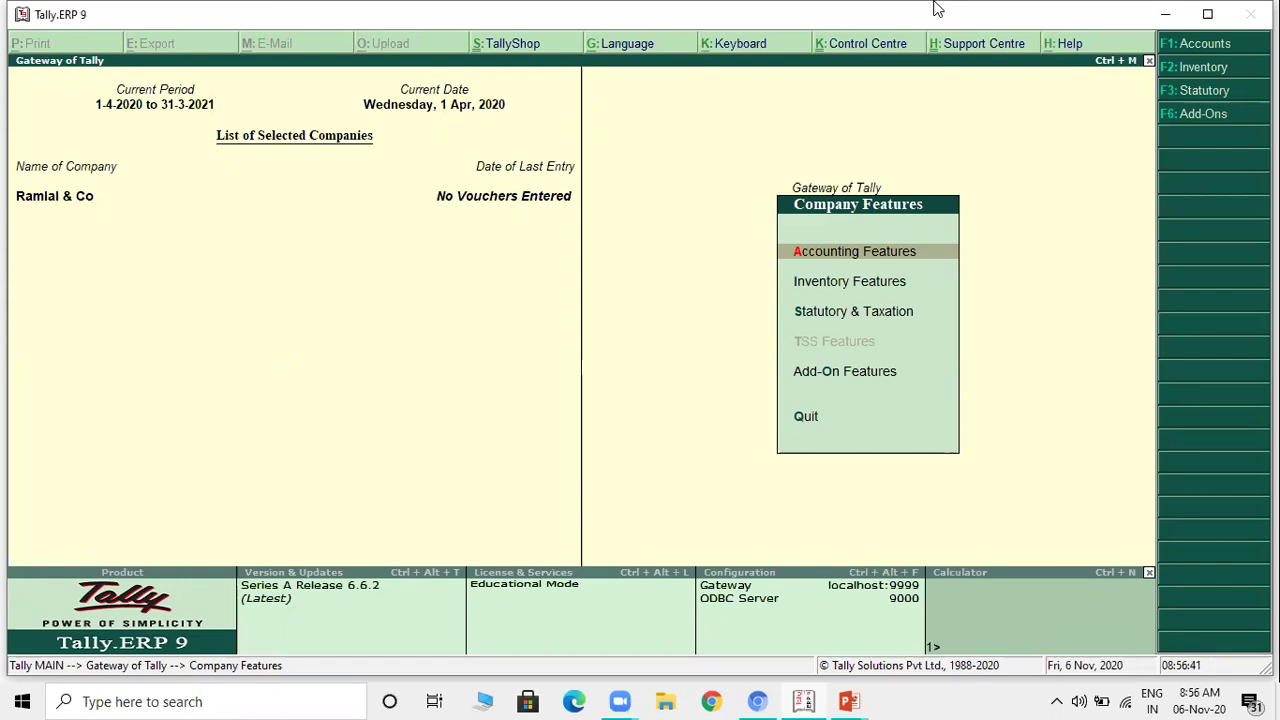
key("Escape")
key("Escape")
key("Escape")
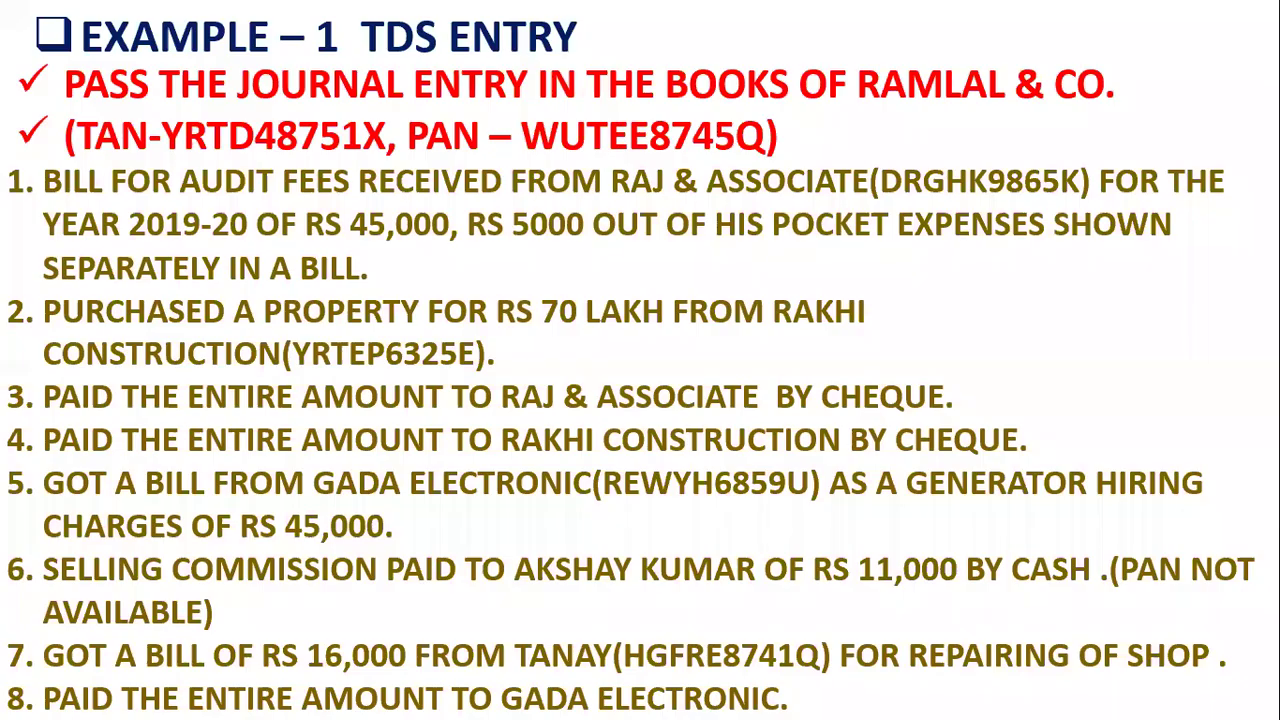
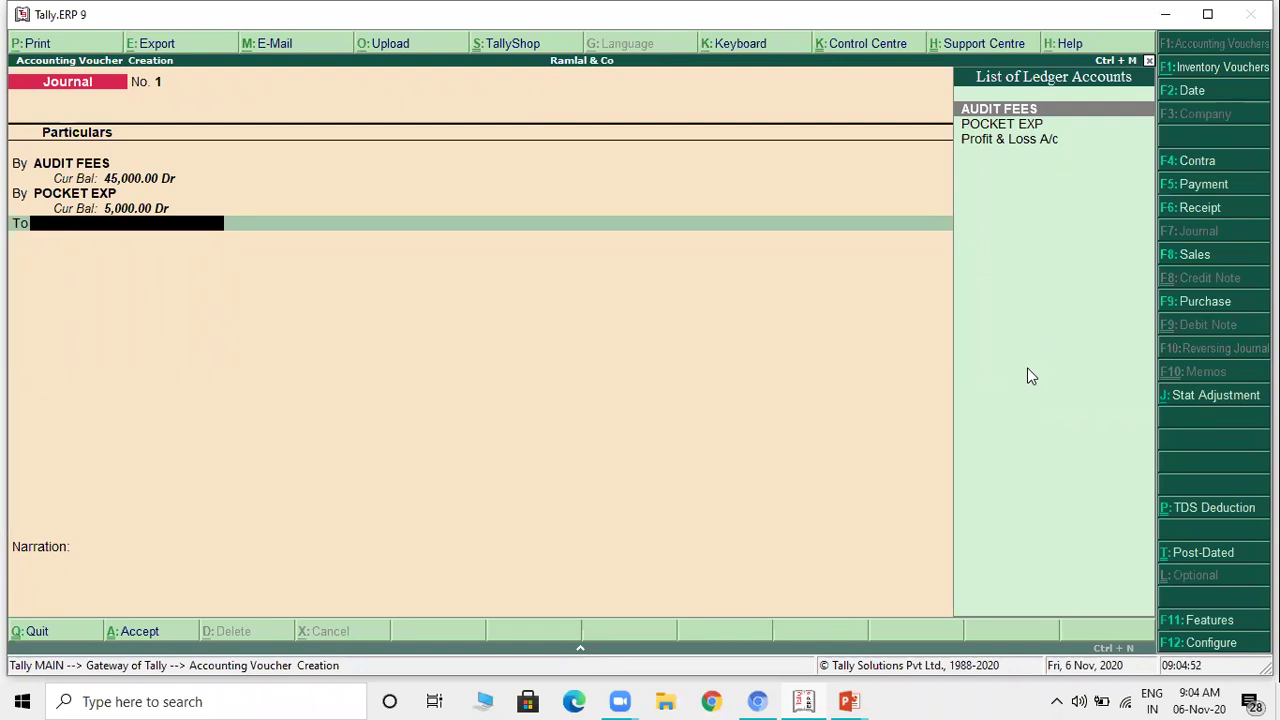
Step: Start a new ledger named TDS ON 194J under Duties & Taxes for the journal voucher's credit line
key("alt+c")
type("T")
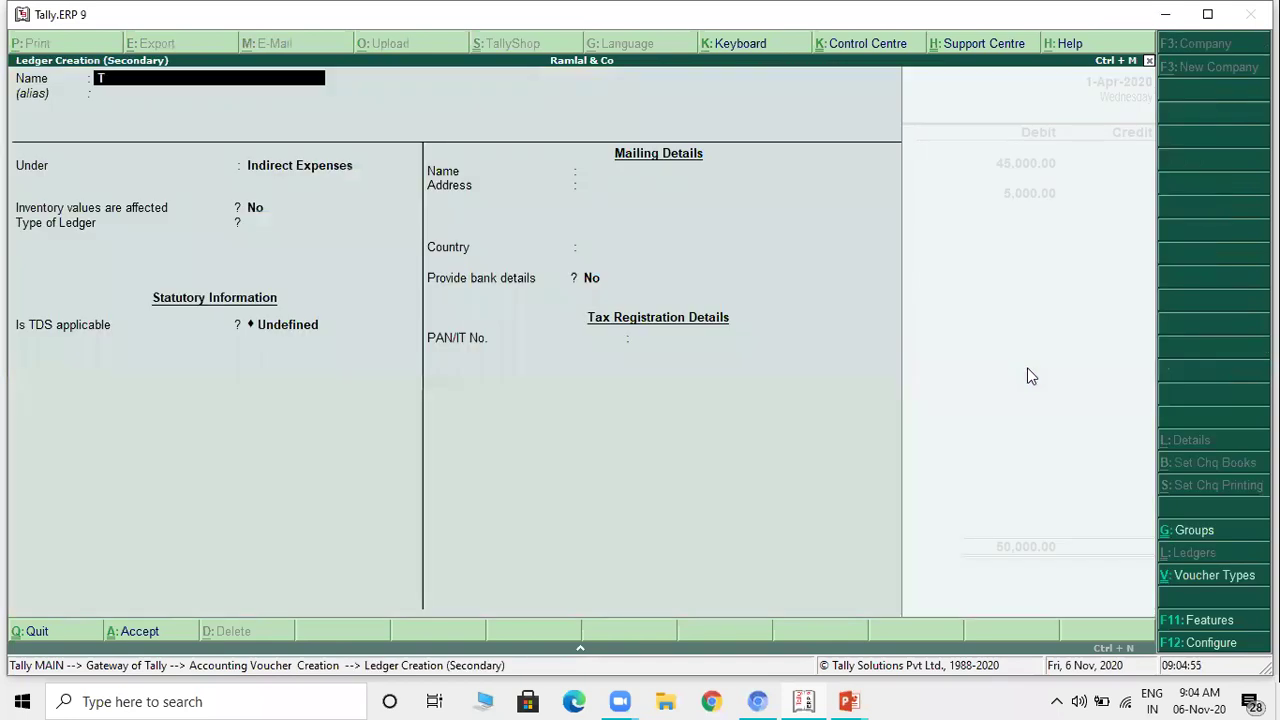
type("DS ON 194J")
key("Return")
type("DU")
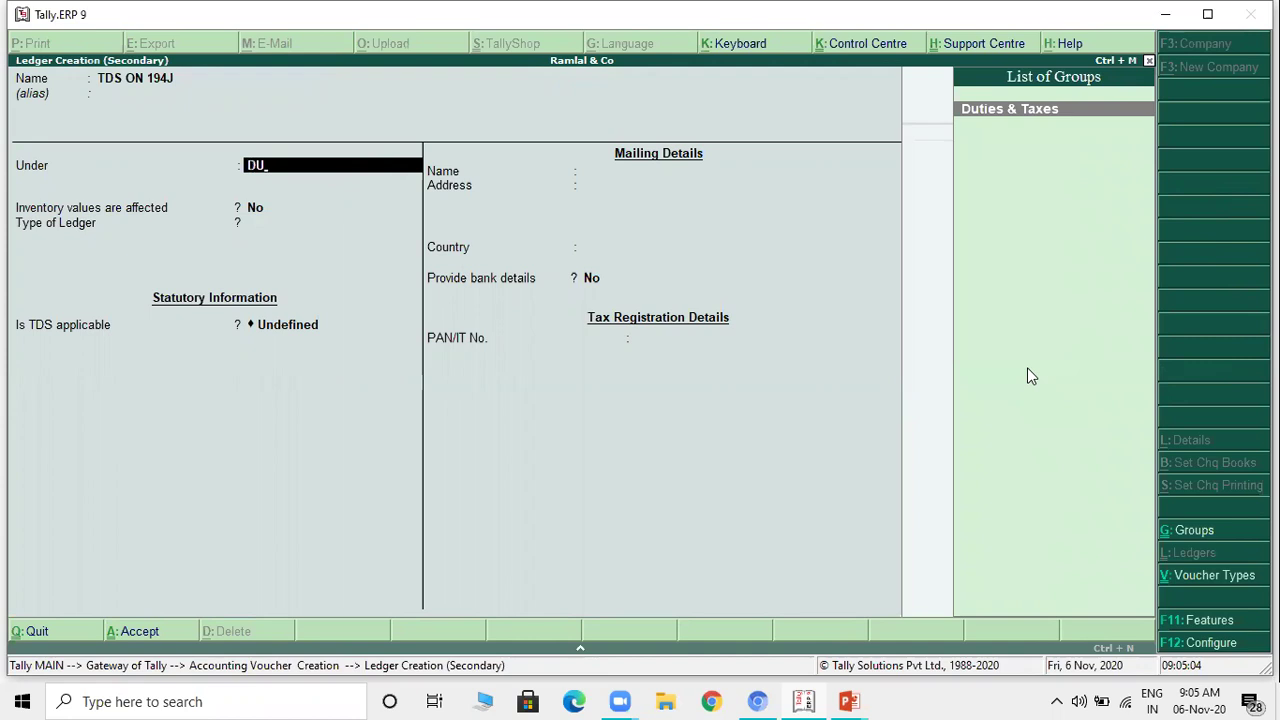
key("Return")
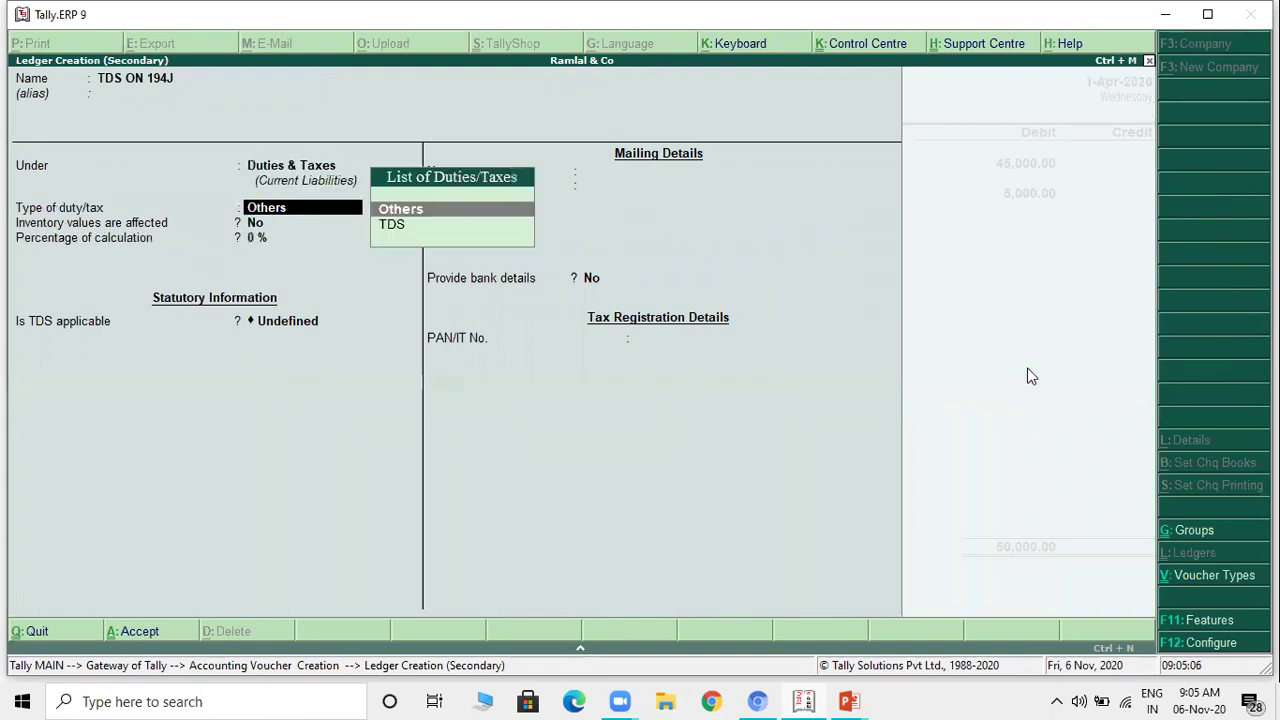
Step: Set the ledger's type of duty/tax to TDS and its nature of payment to TDS ON 194J
key("Down")
key("Return")
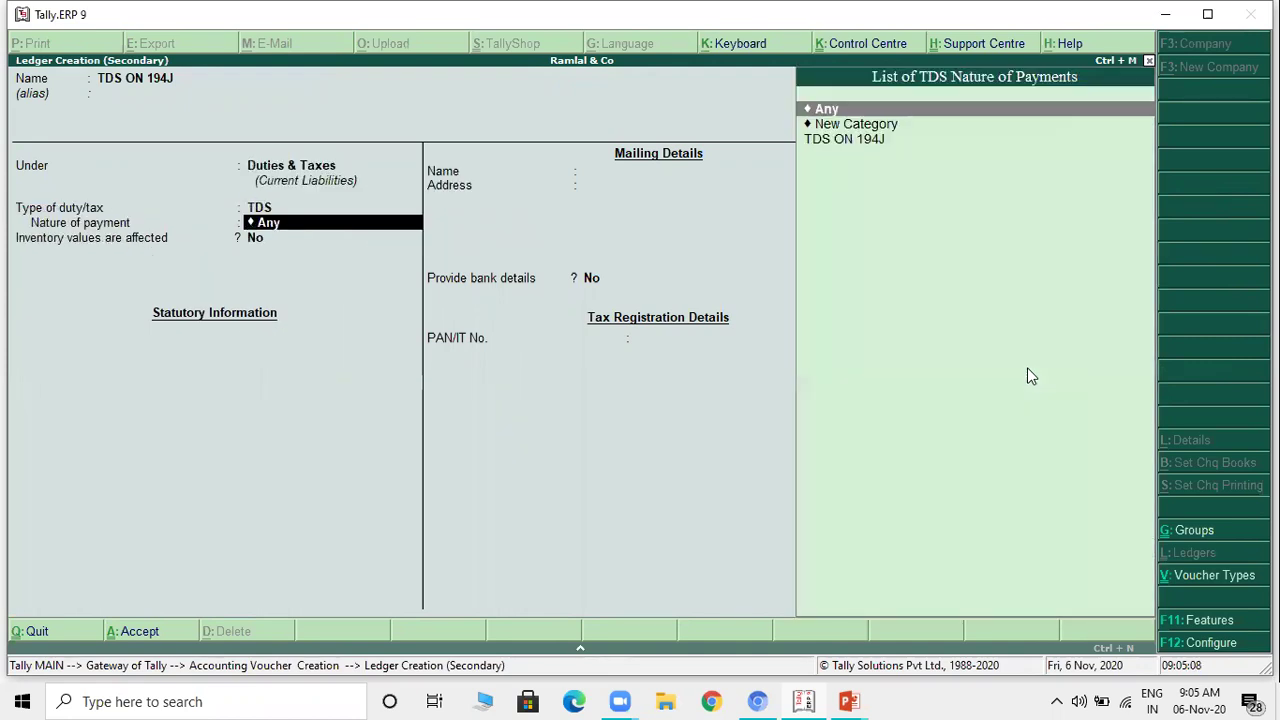
key("Down")
key("Down")
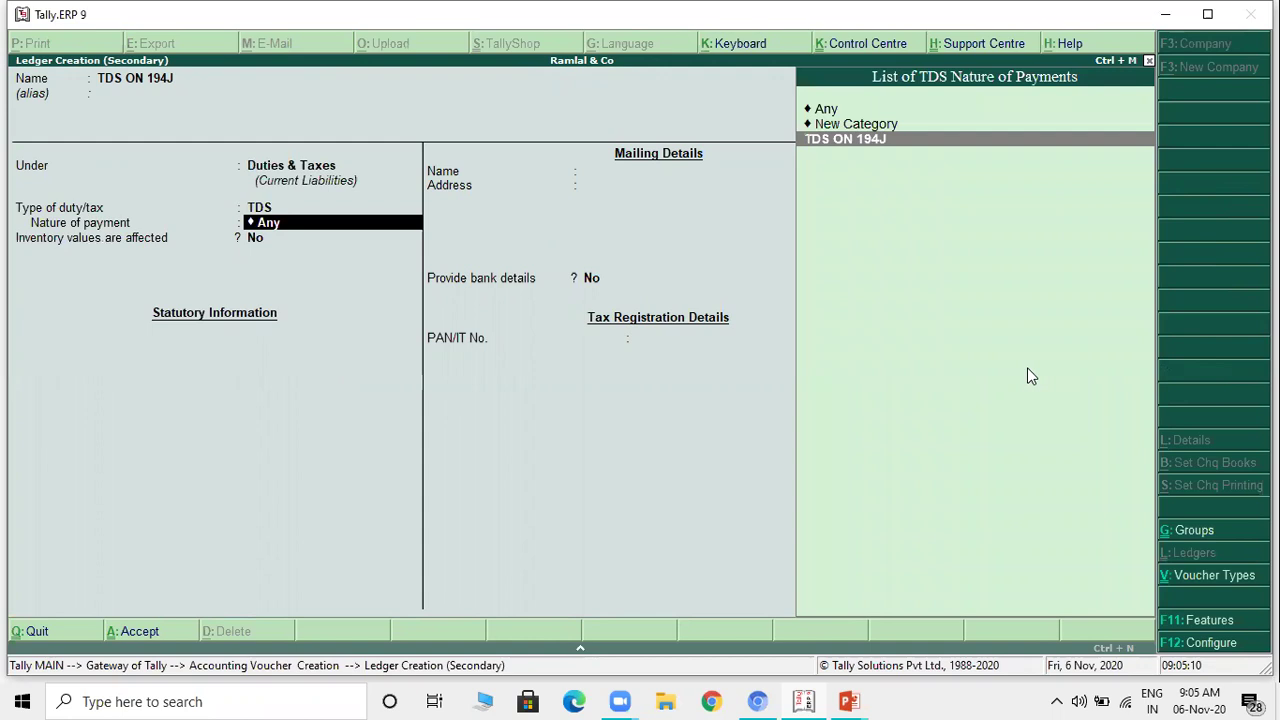
key("Return")
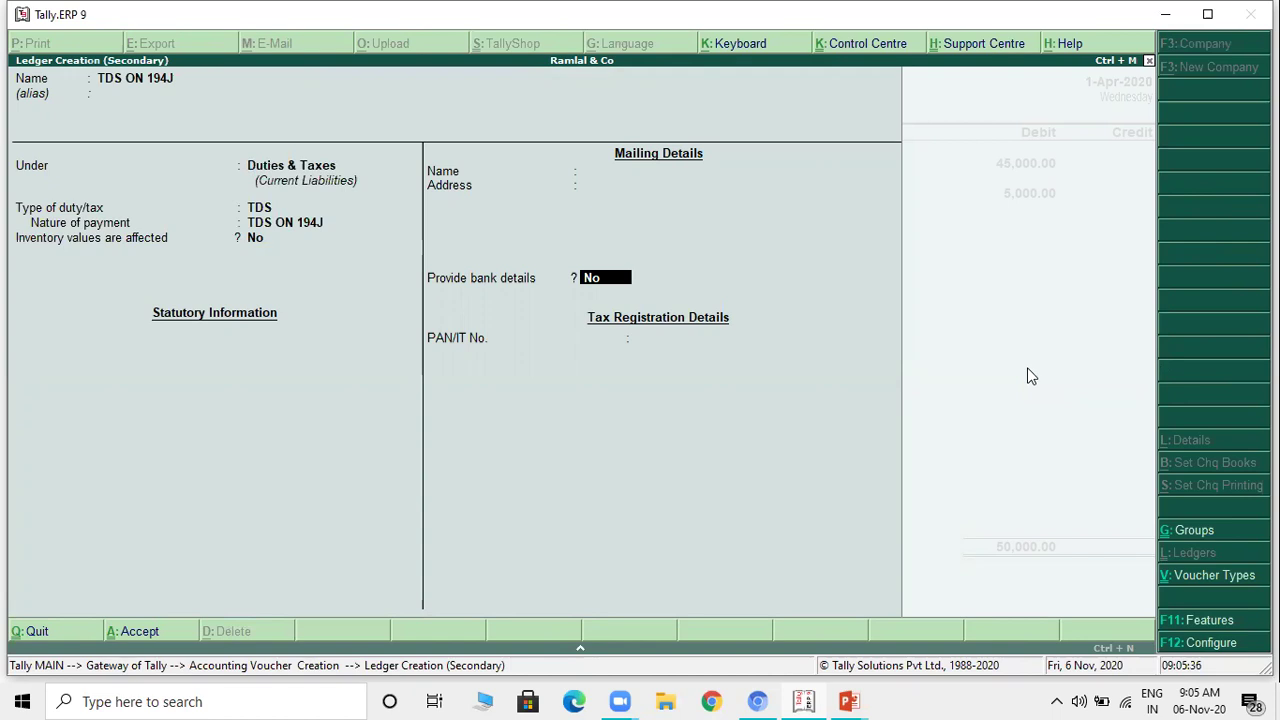
Step: Save the TDS ON 194J ledger and start another new ledger named RAJ ASSOCIATE from the journal's credit line
key("ctrl+a")
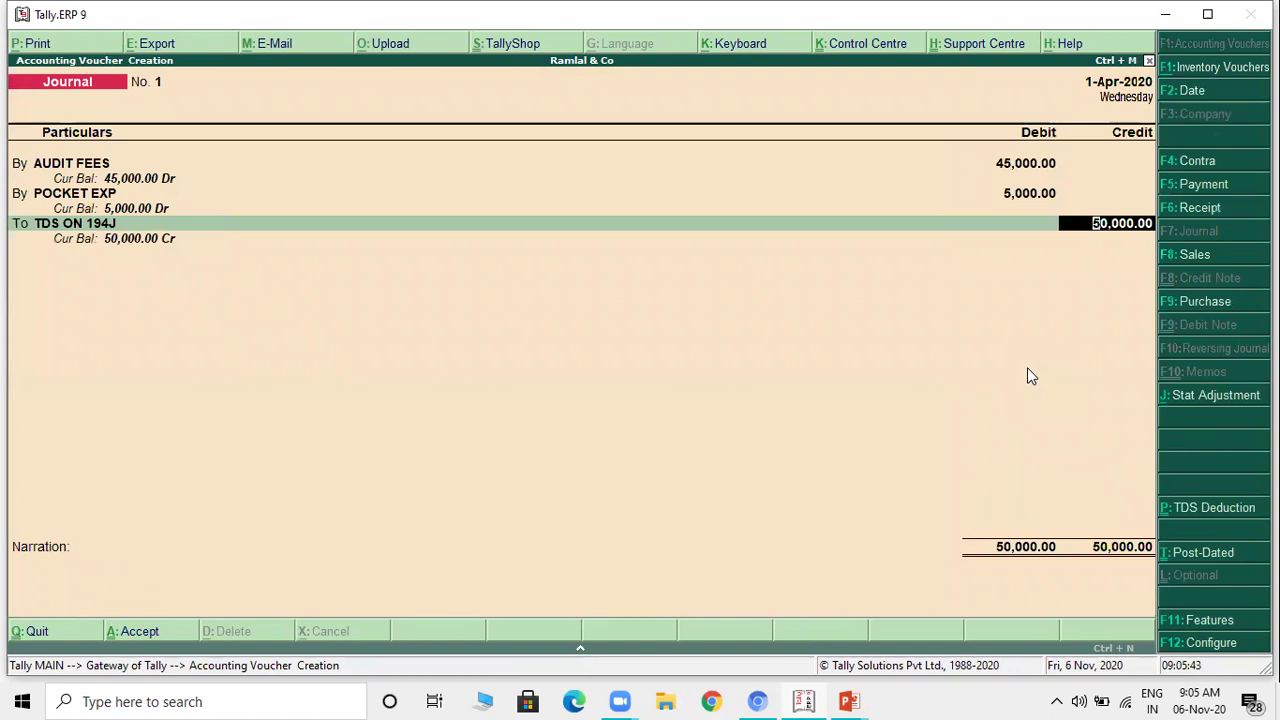
key("BackSpace")
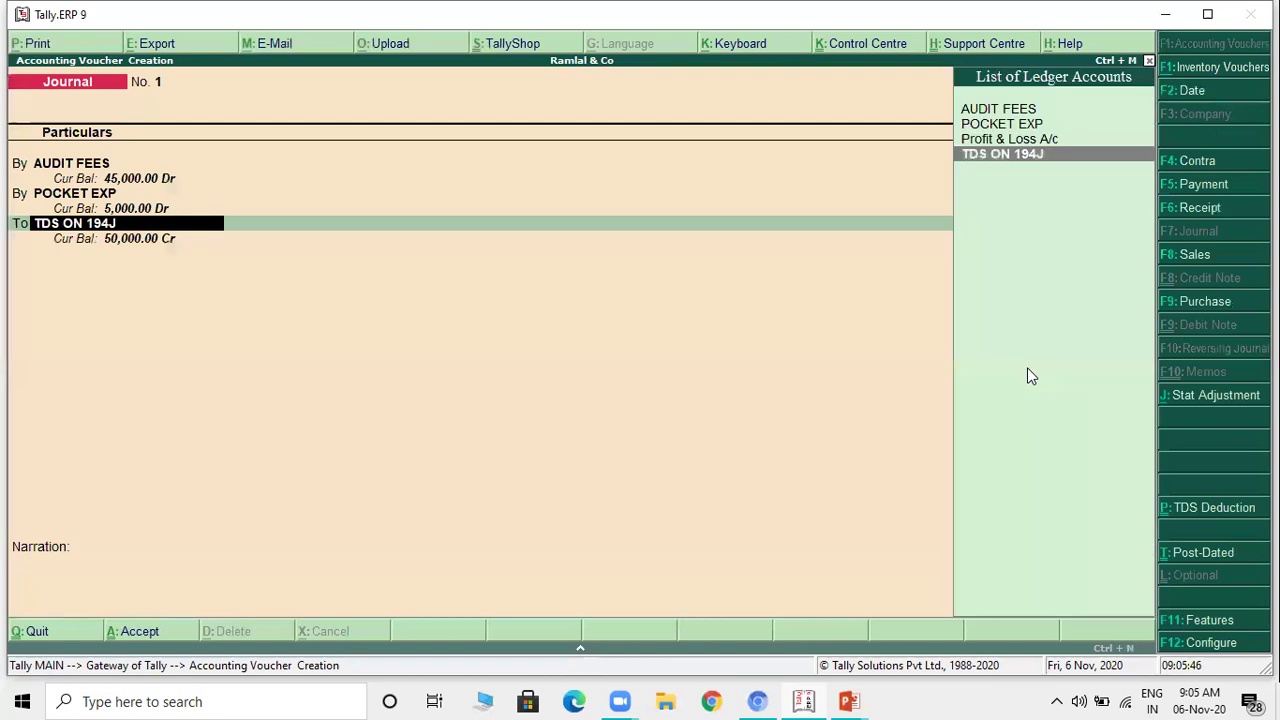
key("alt+c")
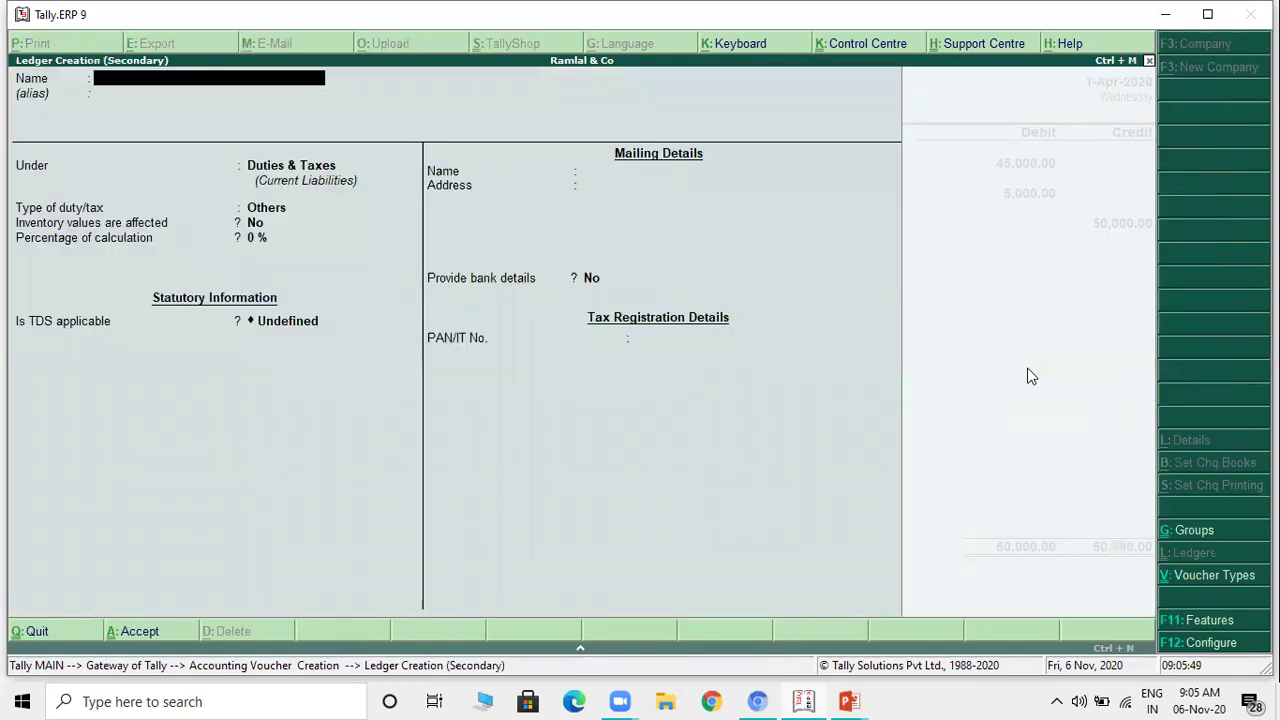
key("alt+Tab")
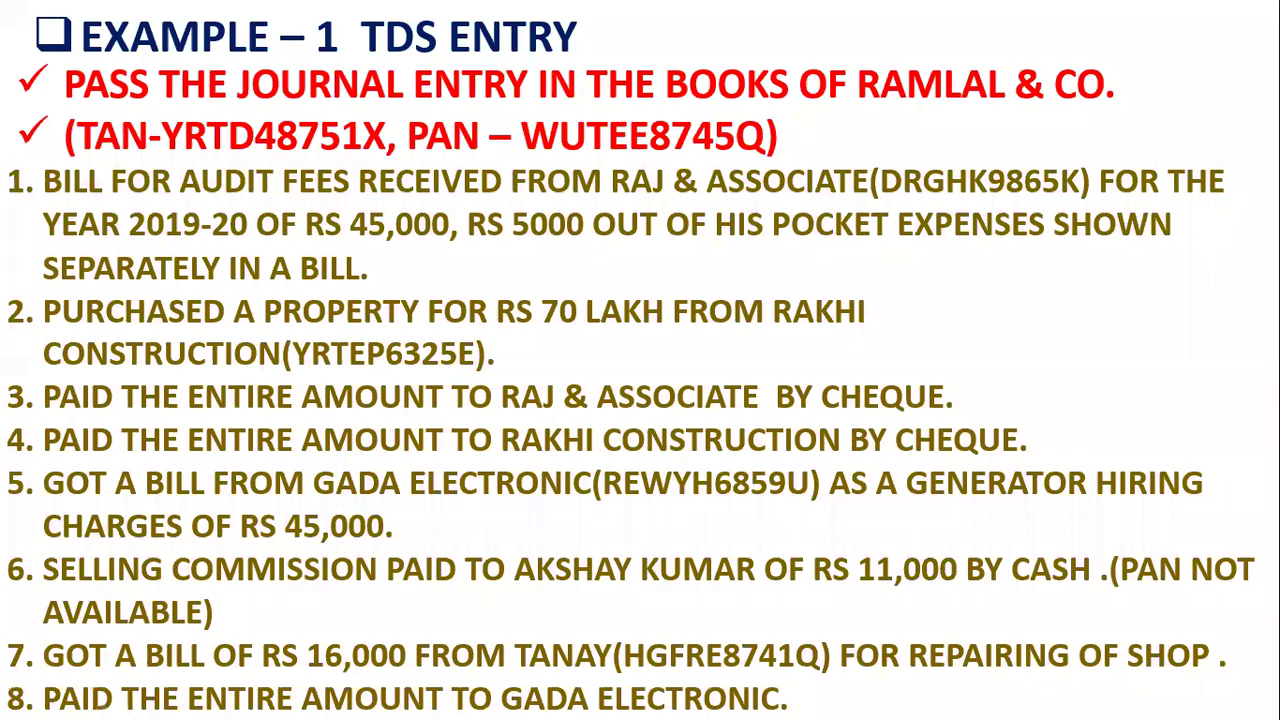
key("alt+Tab")
type("RA")
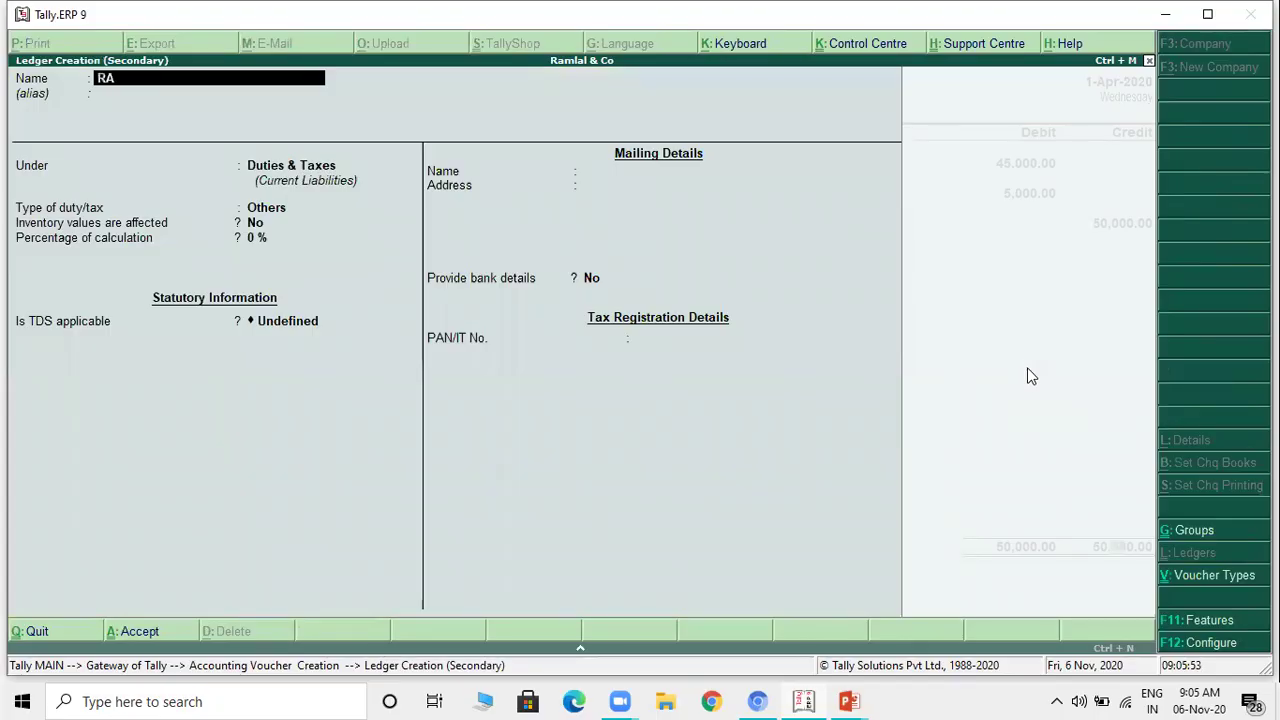
type("J ASSOCIATE")
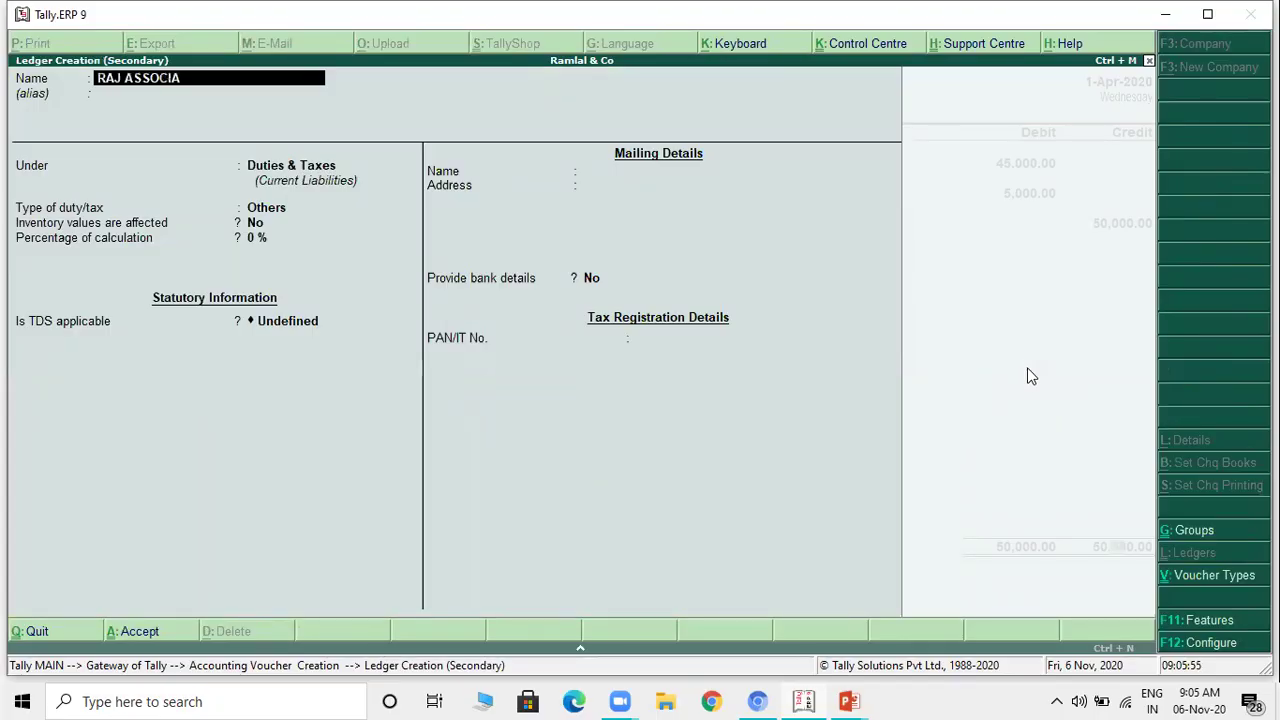
Step: Place the RAJ ASSOCIATE ledger under Sundry Creditors, keeping bill-by-bill balances on and the default credit period blank
key("Return")
key("Return")
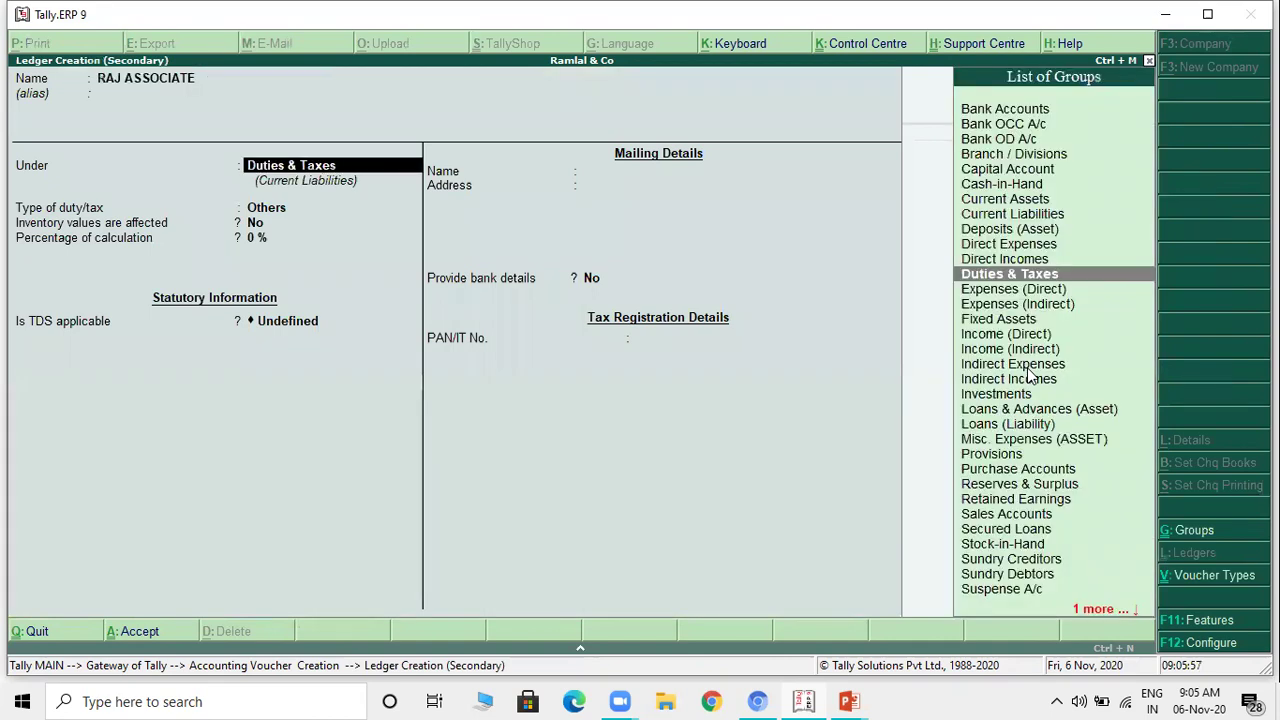
type("cr")
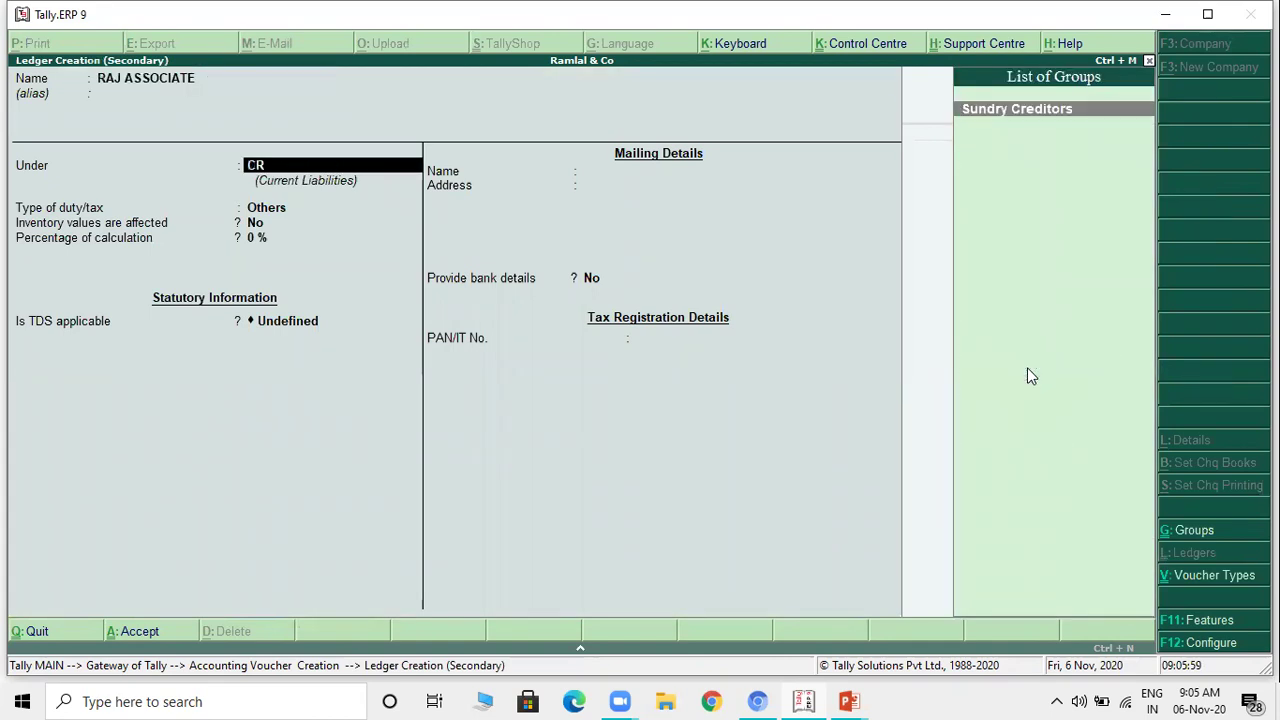
key("Return")
key("Return")
key("Return")
key("Return")
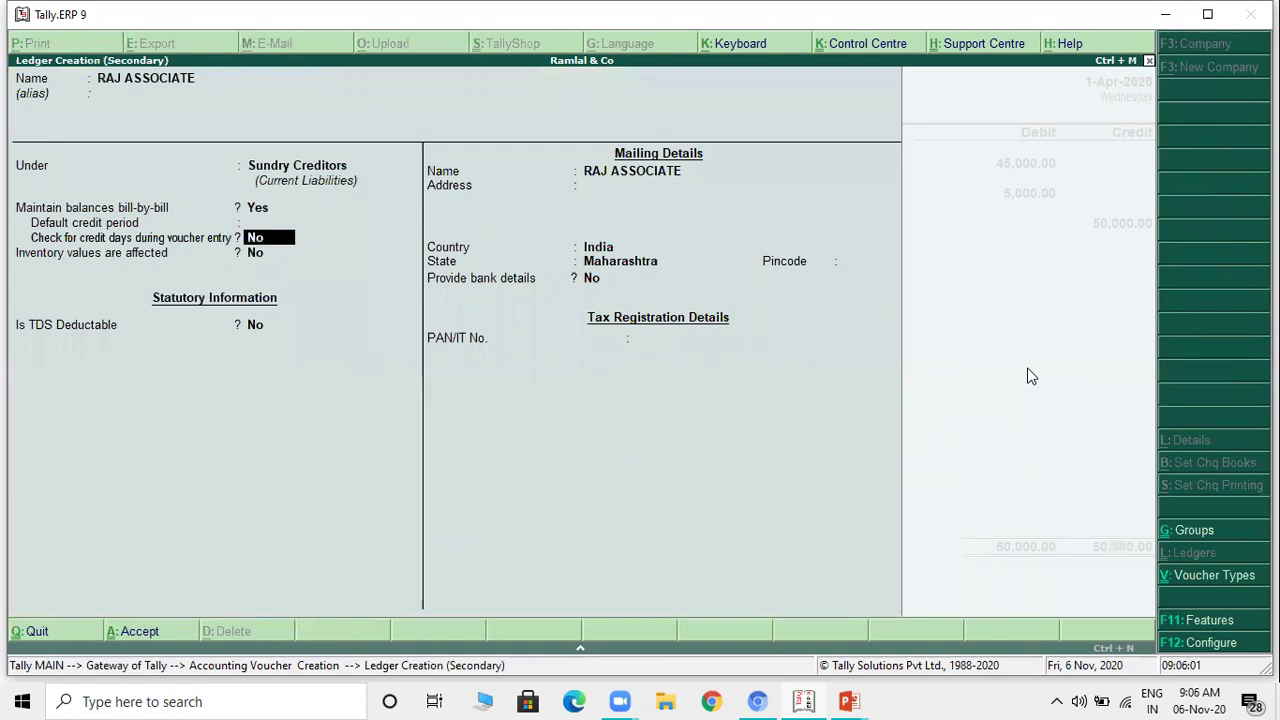
Step: Mark the ledger as TDS deductable with deductee type Association of Persons, and enable deducting TDS in the same voucher
type("yes")
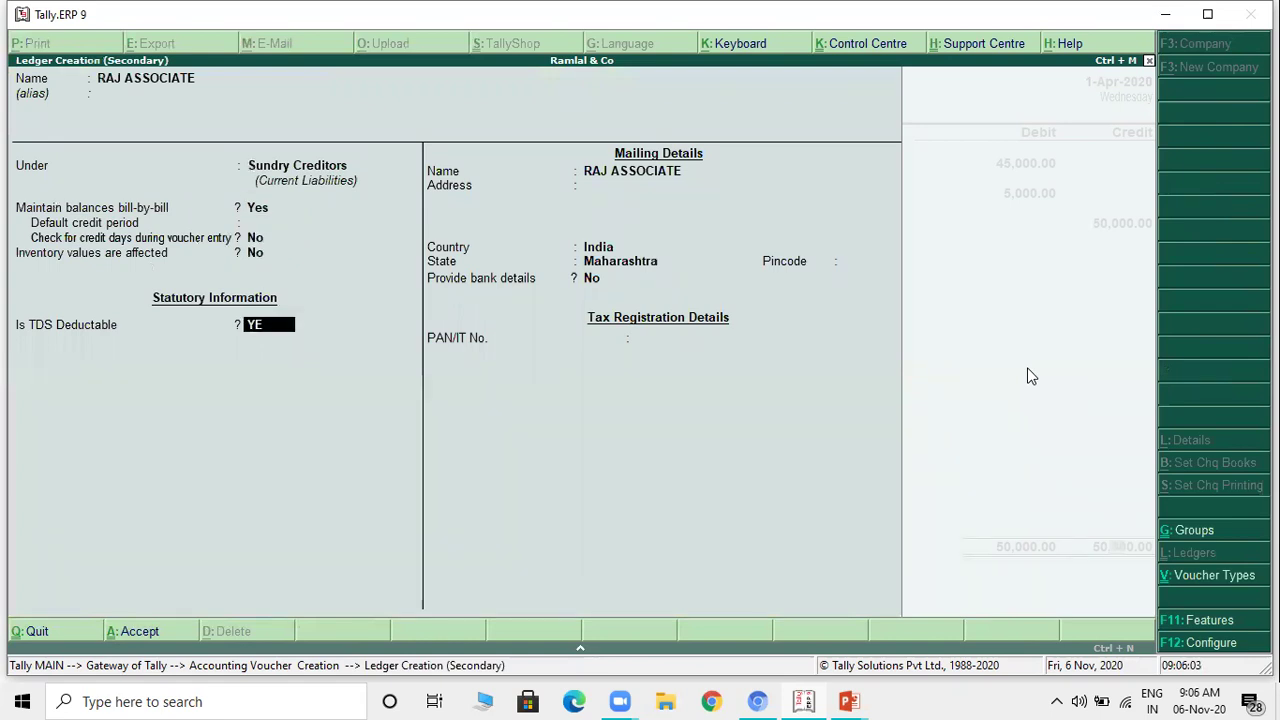
key("Return")
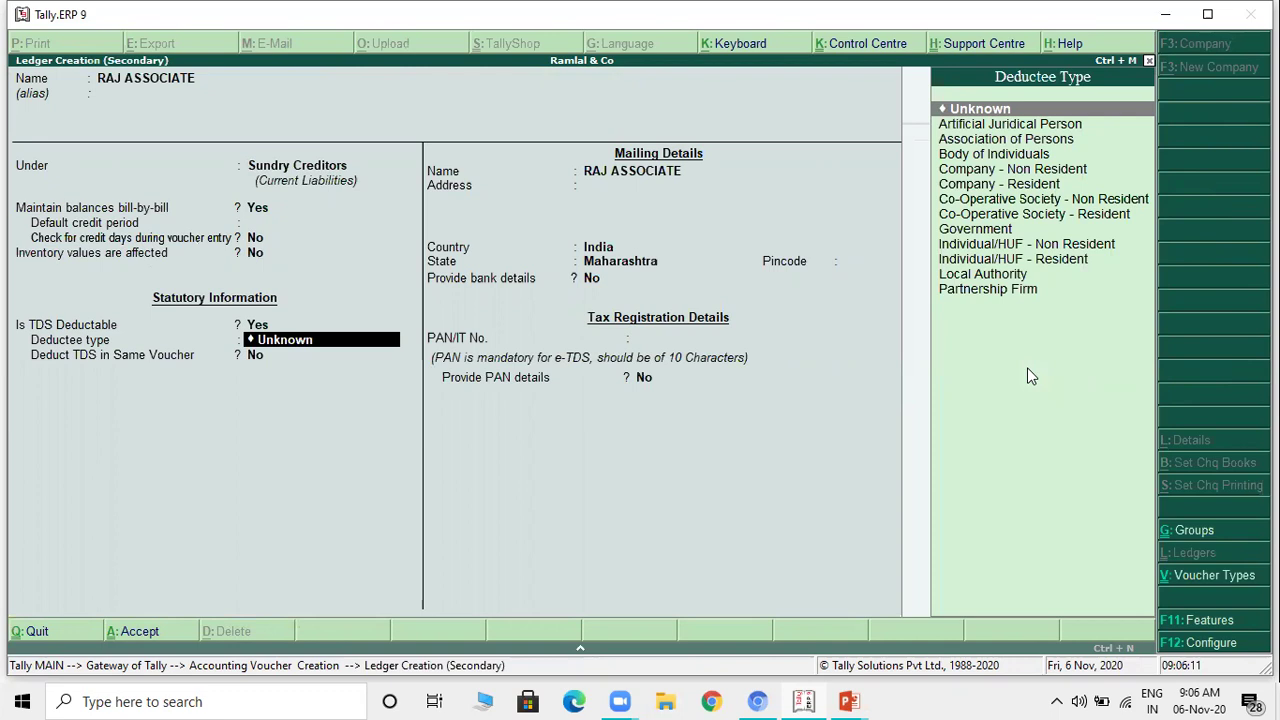
key("Down")
key("Down")
key("Down")
key("Down")
key("Down")
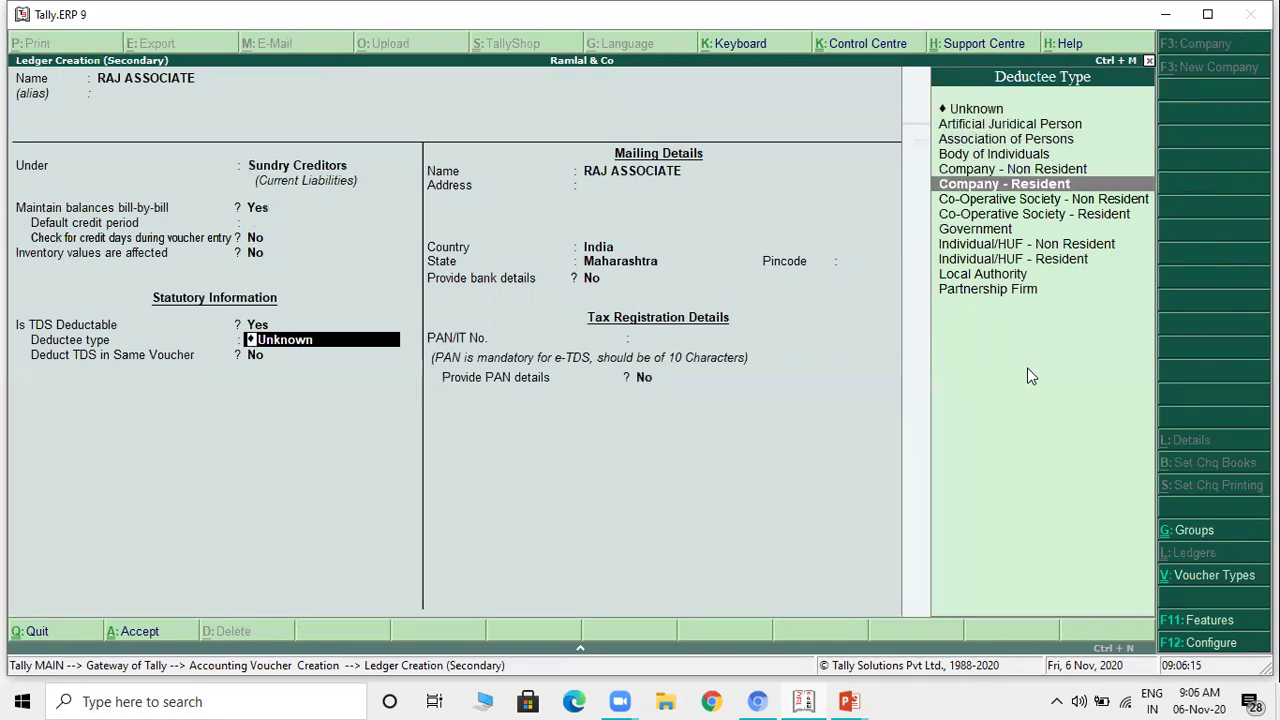
key("Up")
key("Up")
key("Up")
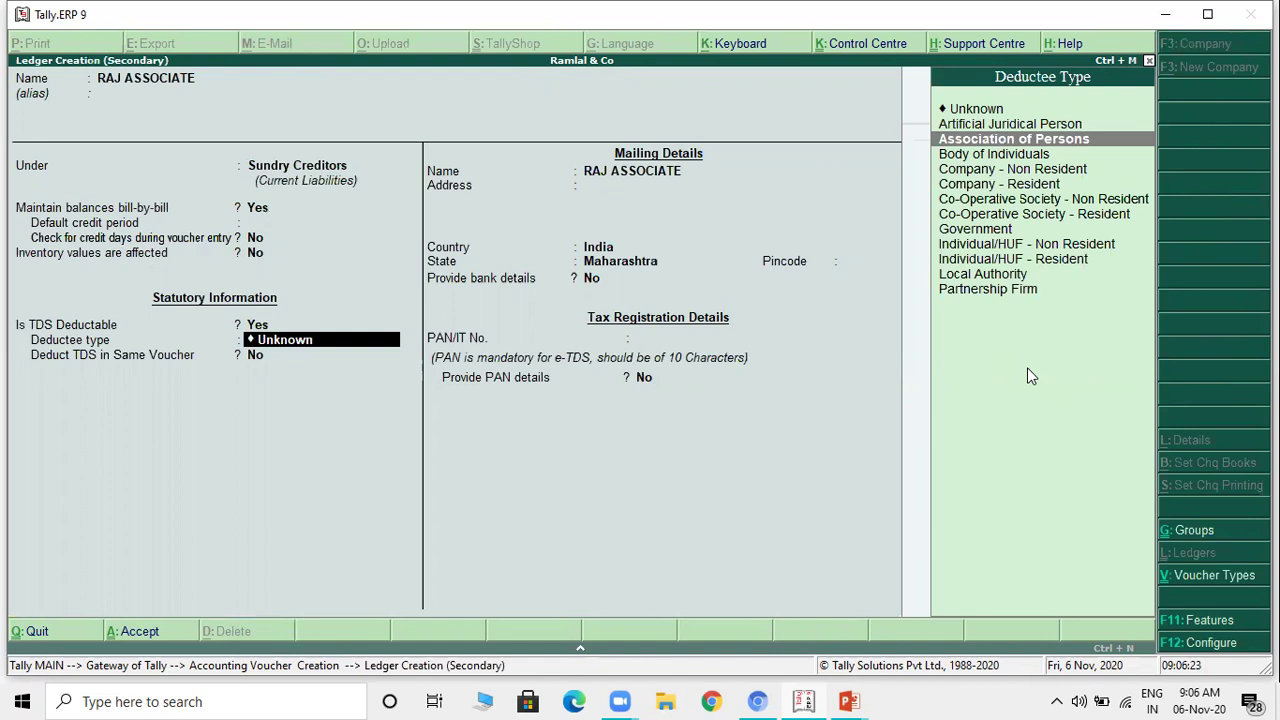
key("Down")
key("Down")
key("Down")
key("Down")
key("Down")
key("Down")
key("Down")
key("Down")
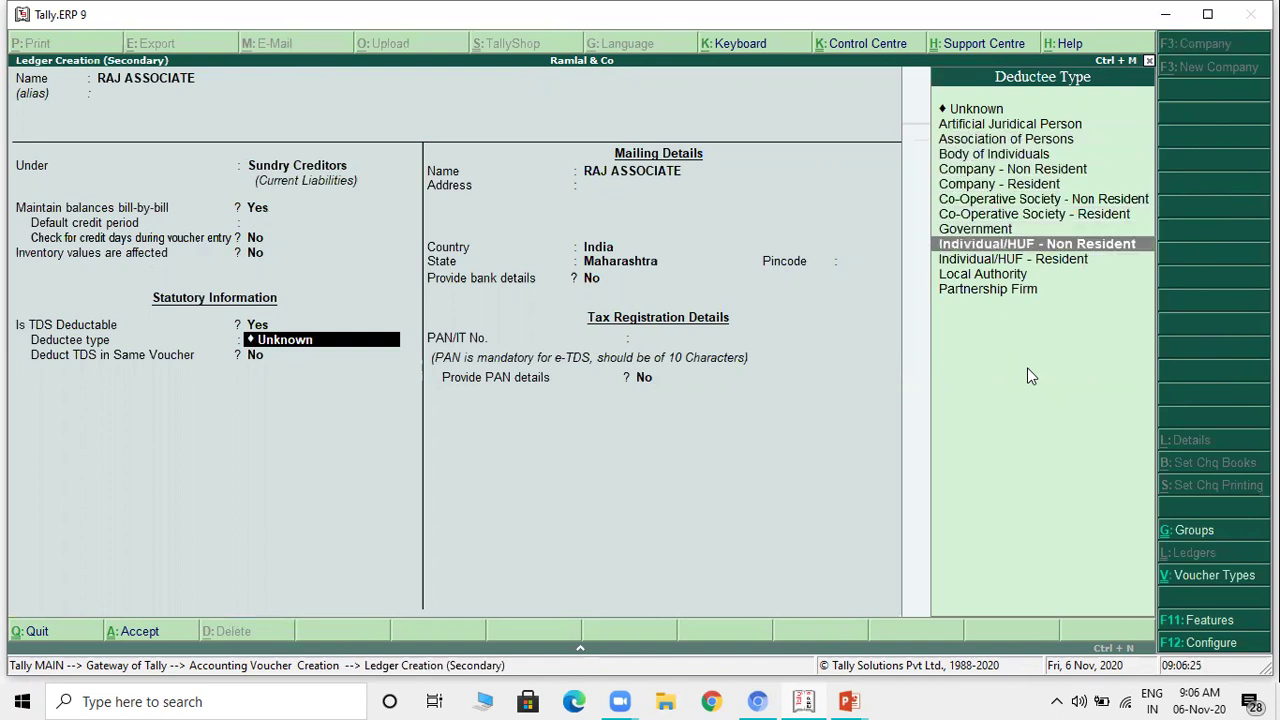
key("Up")
key("Up")
key("Up")
key("Up")
key("Up")
key("Up")
key("Up")
key("Up")
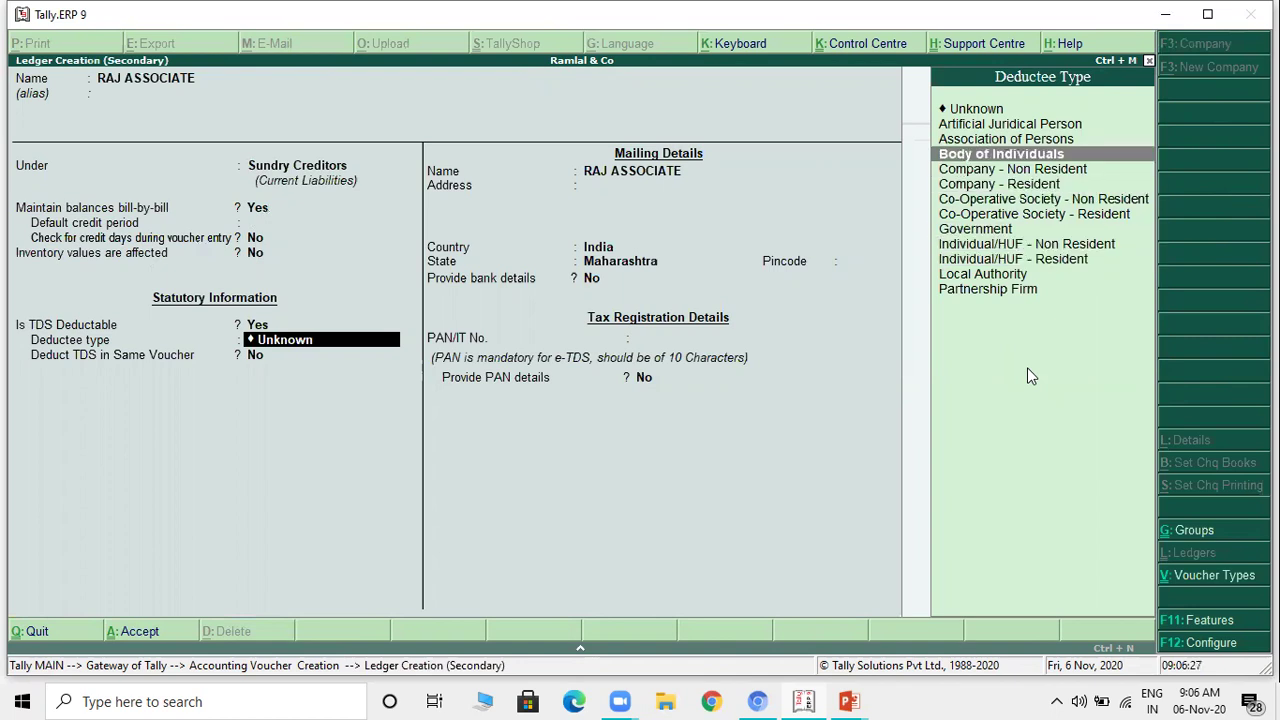
key("Return")
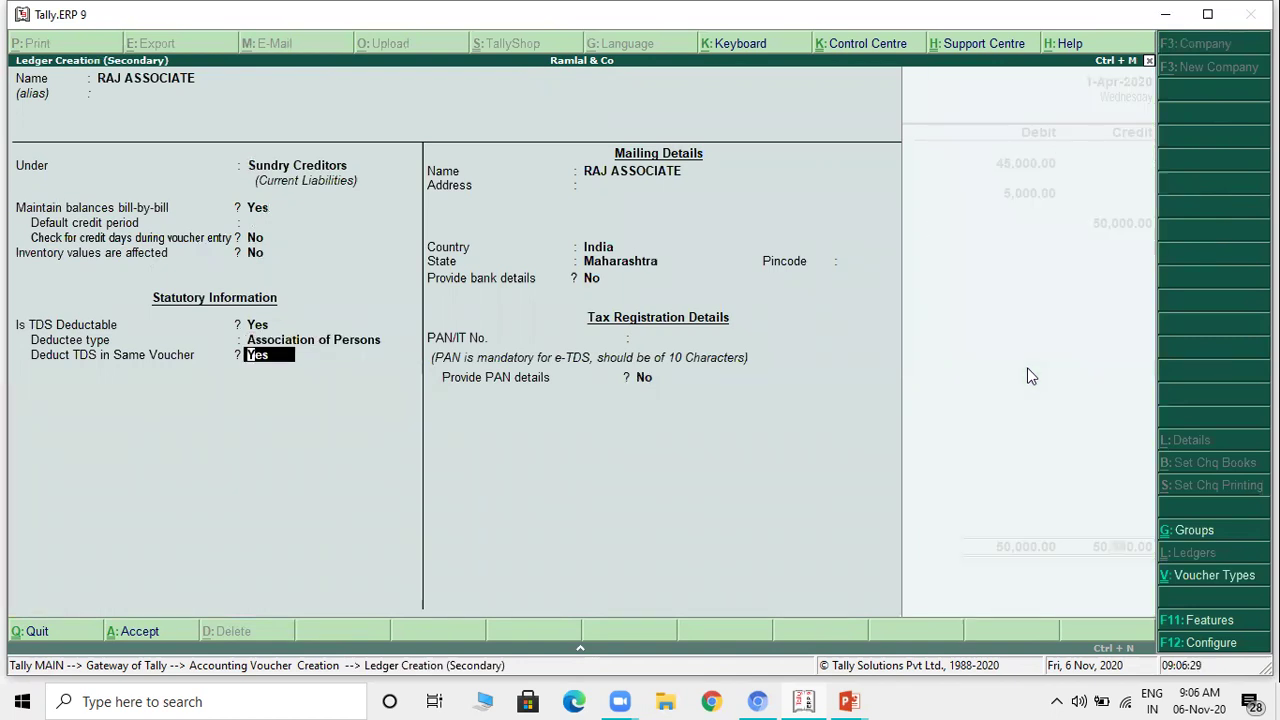
Step: Keep the default mailing and bank details and fill in the ledger's PAN/IT number from item 1 of the example slide
key("Return")
key("Return")
key("Return")
key("Return")
key("Return")
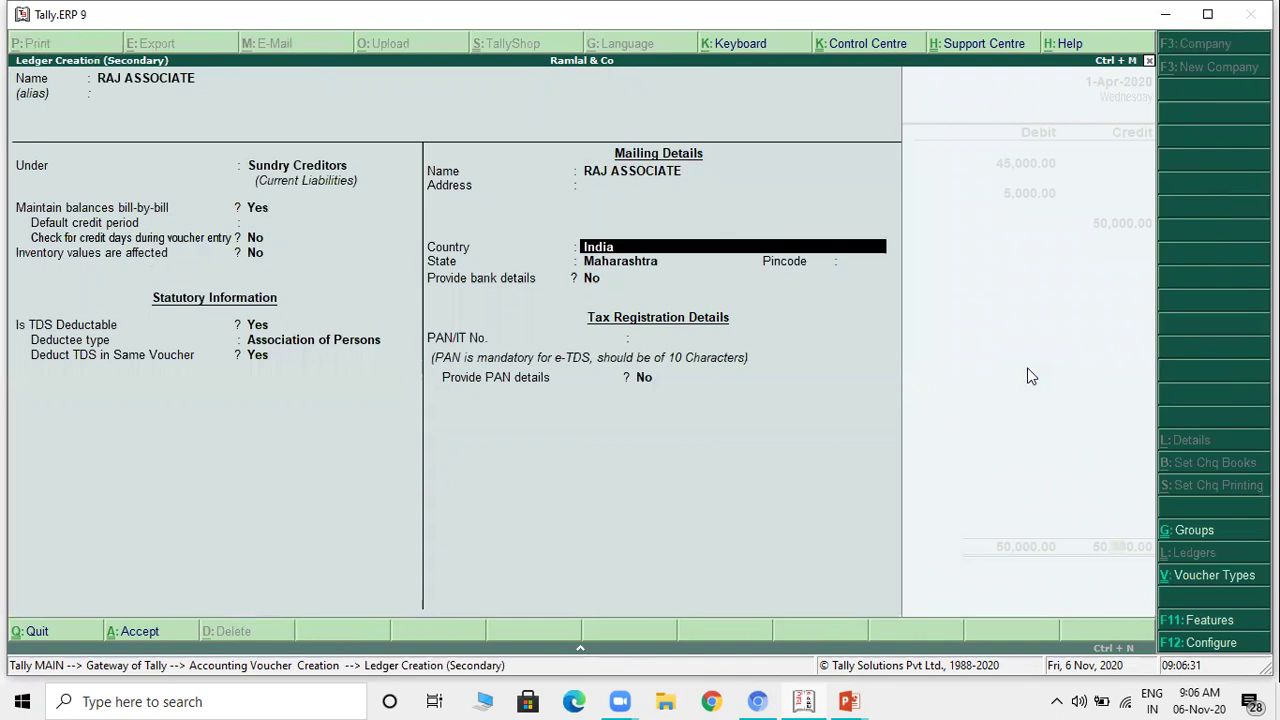
key("Return")
key("Return")
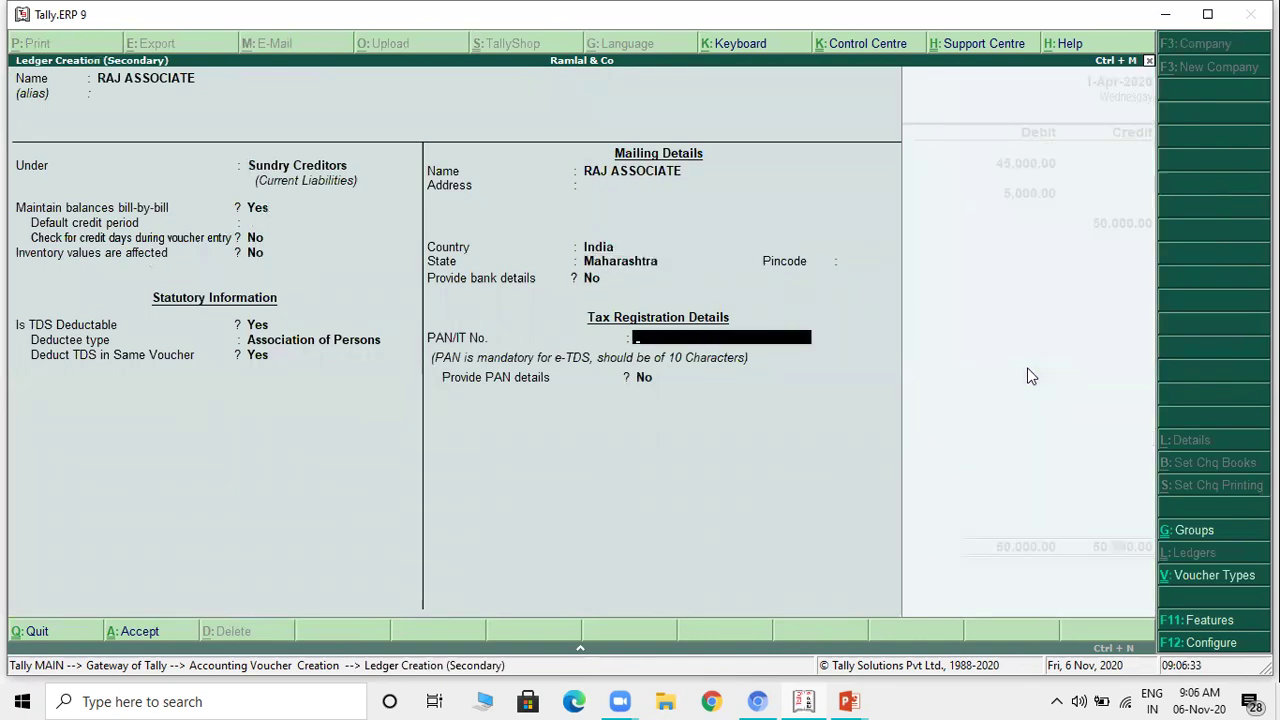
key("alt+Tab")
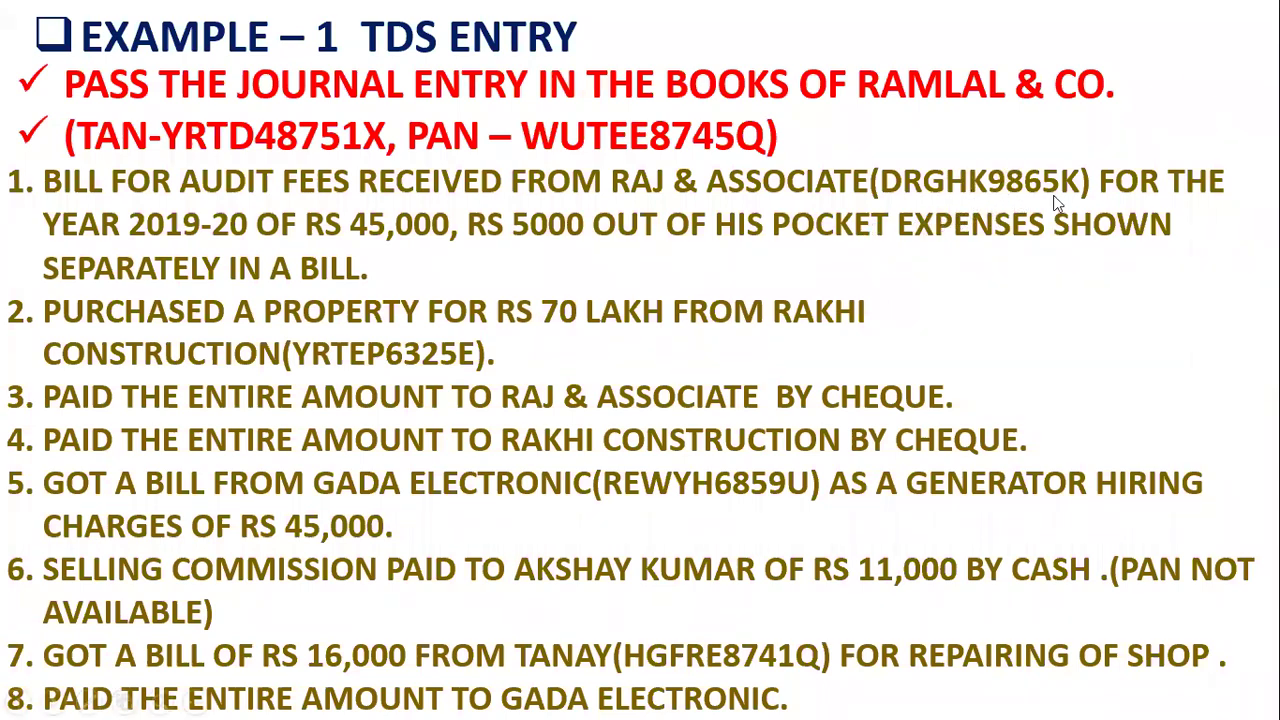
key("alt+Tab")
type("DRGHK")
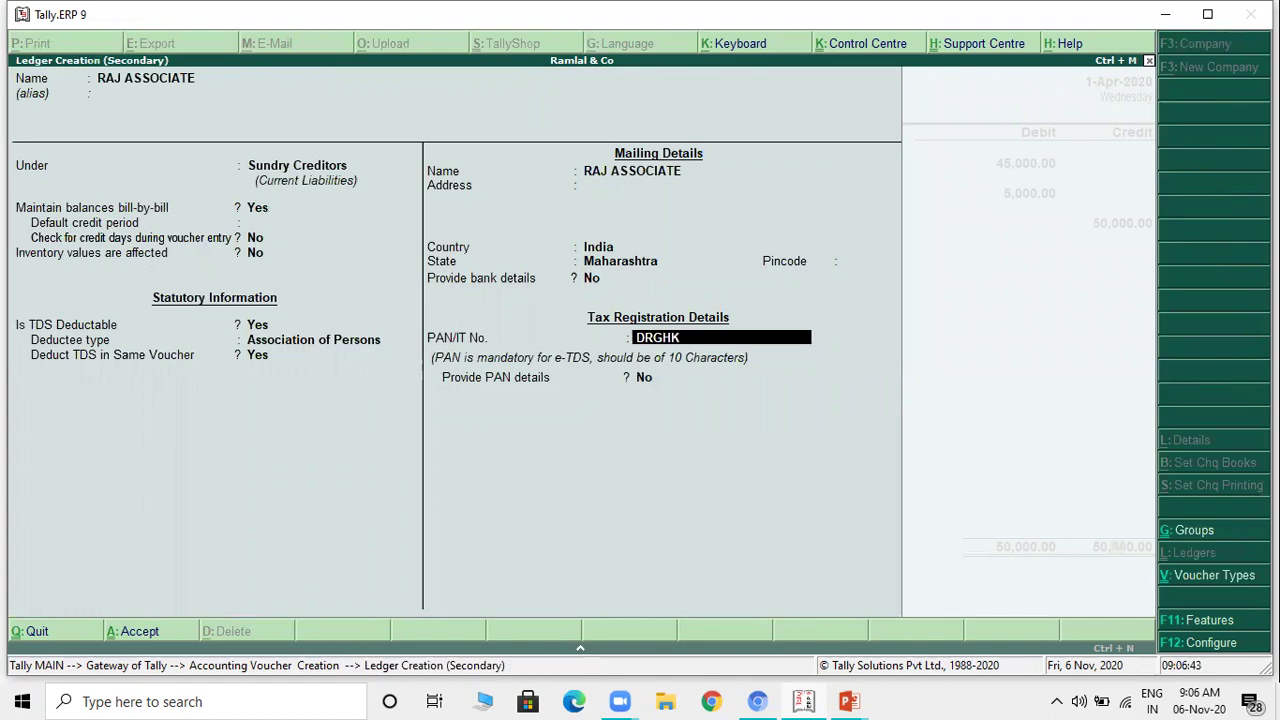
key("alt+Tab")
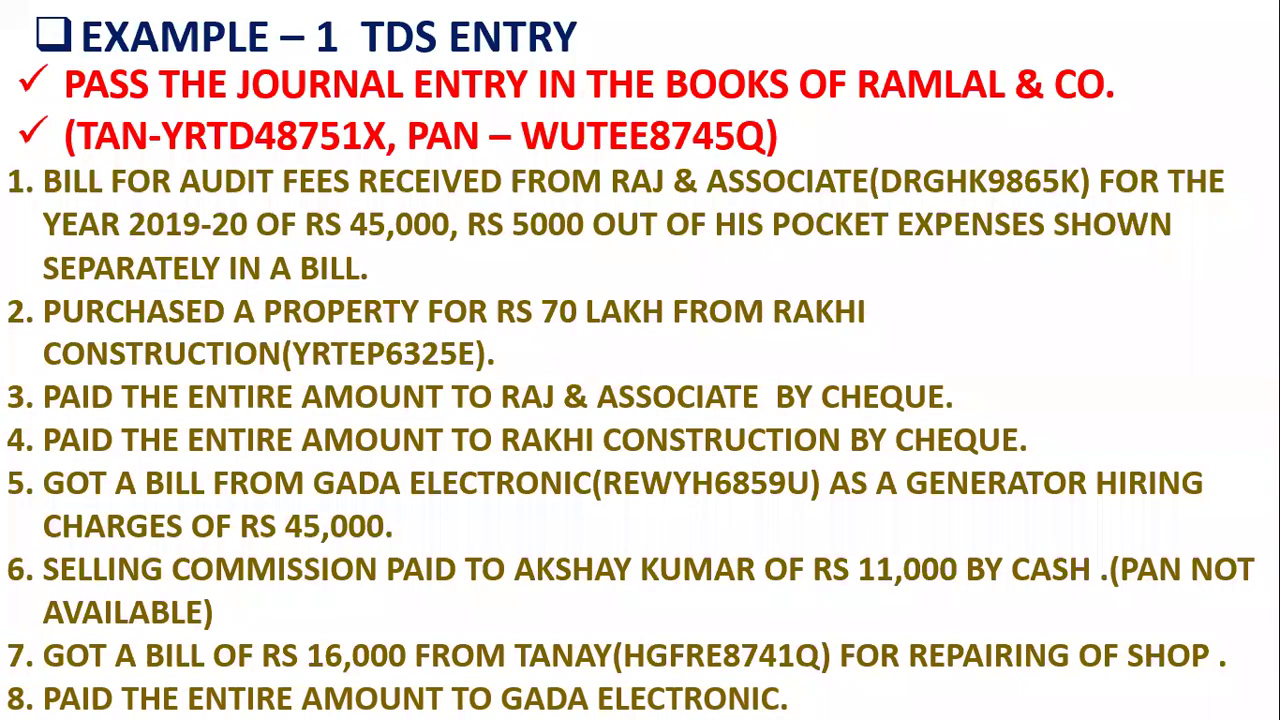
key("alt+Tab")
type("9865")
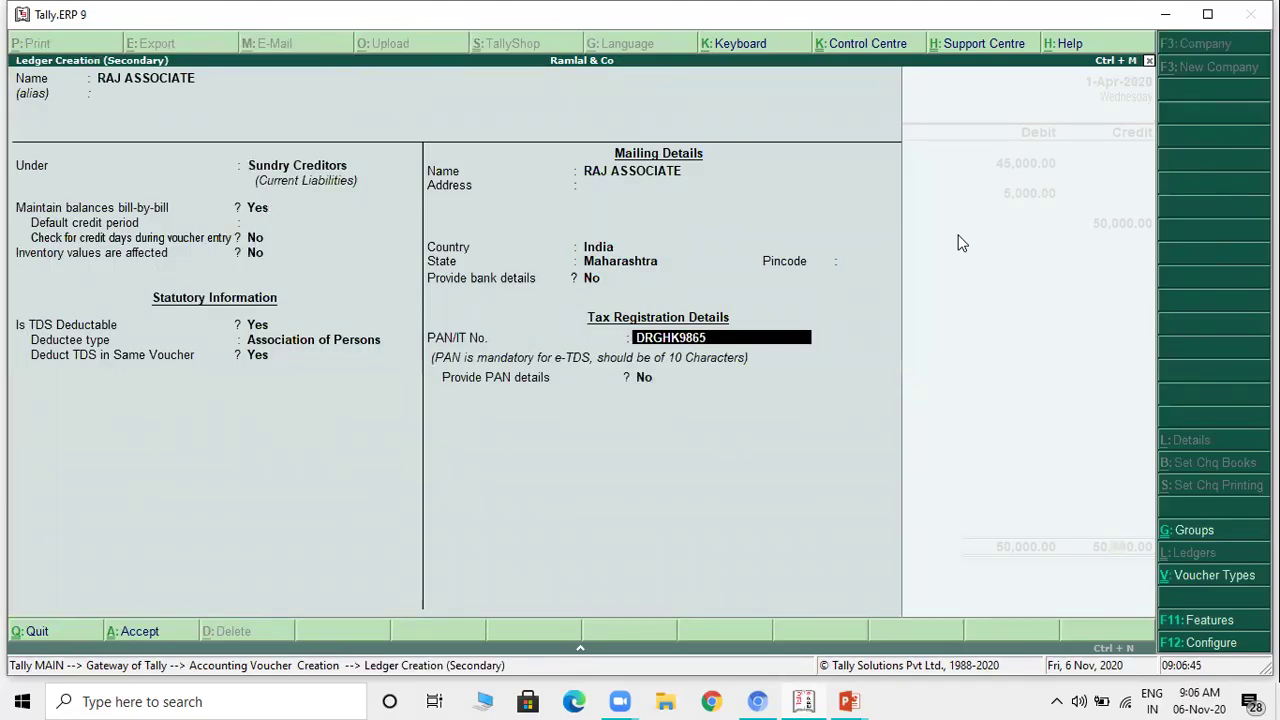
type("K")
key("Return")
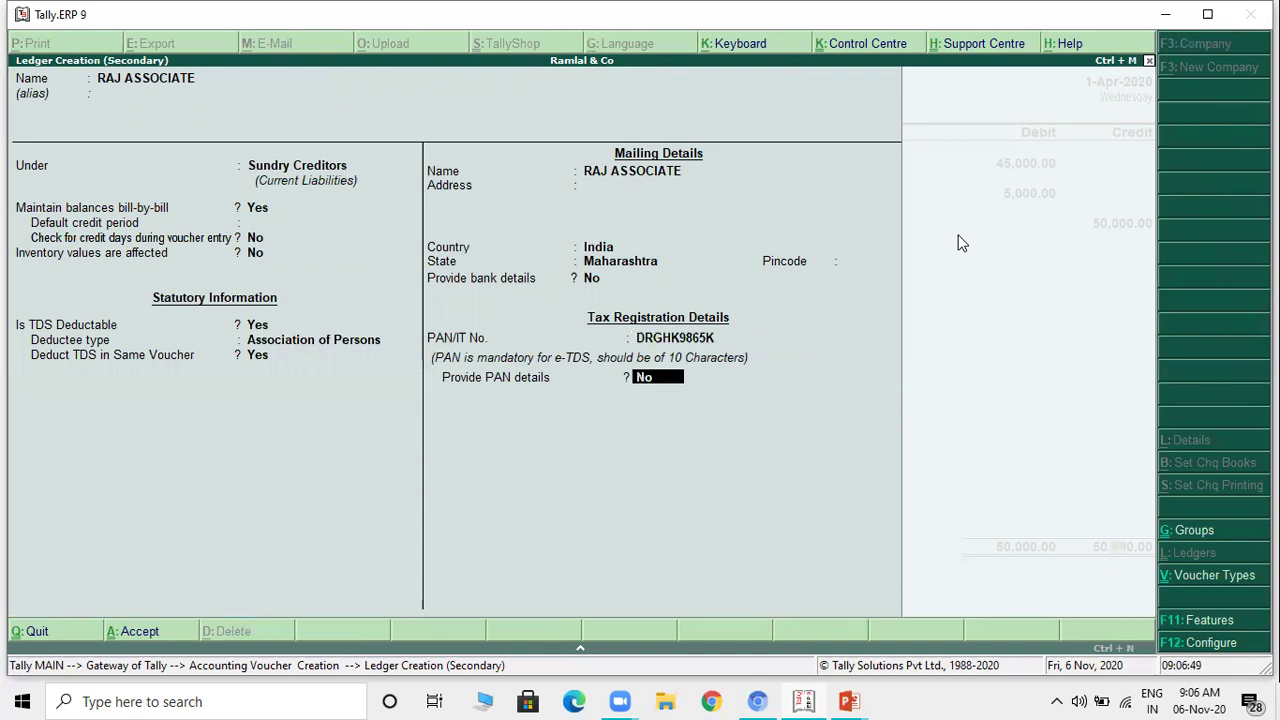
Step: Leave additional PAN details off, save the party ledger and use it on the journal voucher's credit line
key("Return")
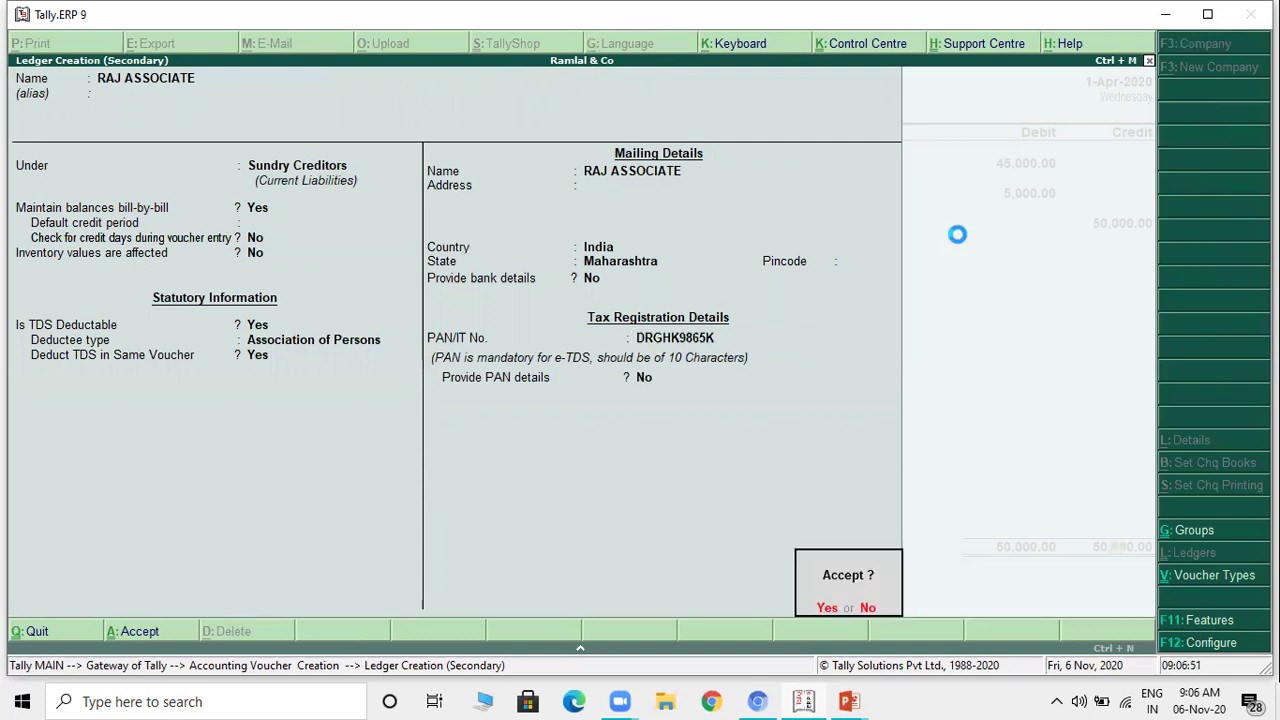
key("Return")
key("Return")
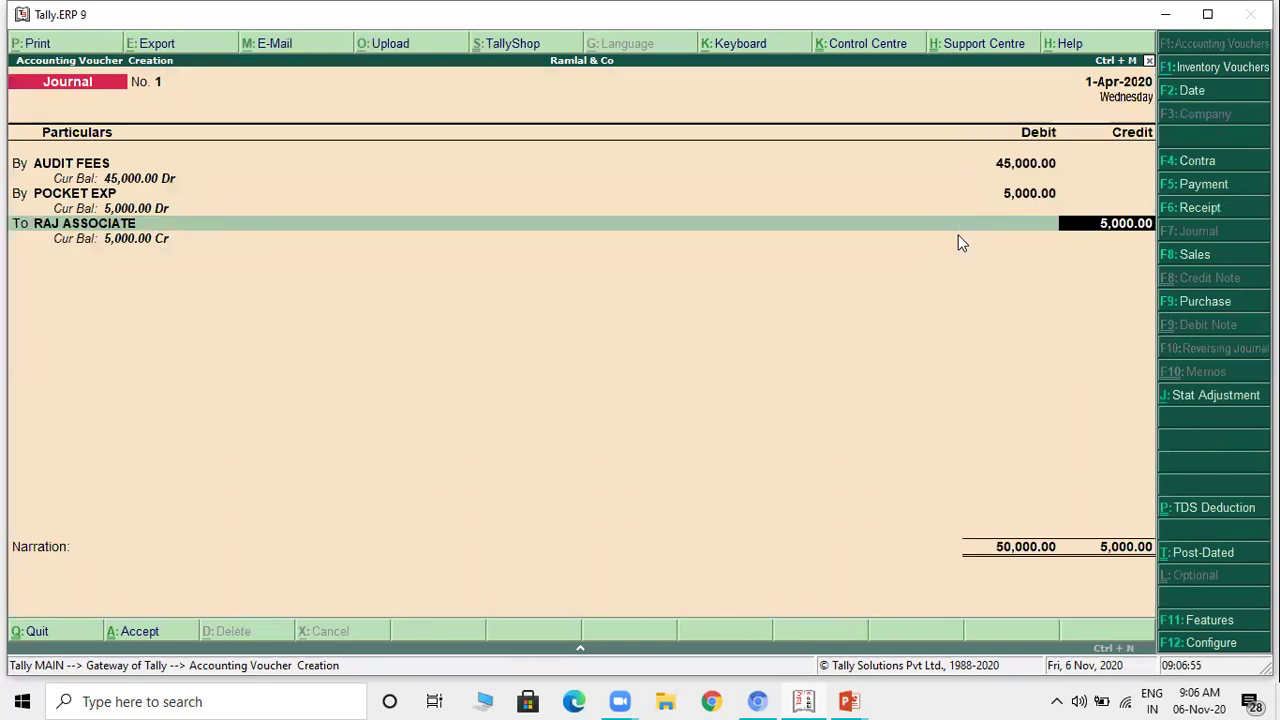
key("BackSpace")
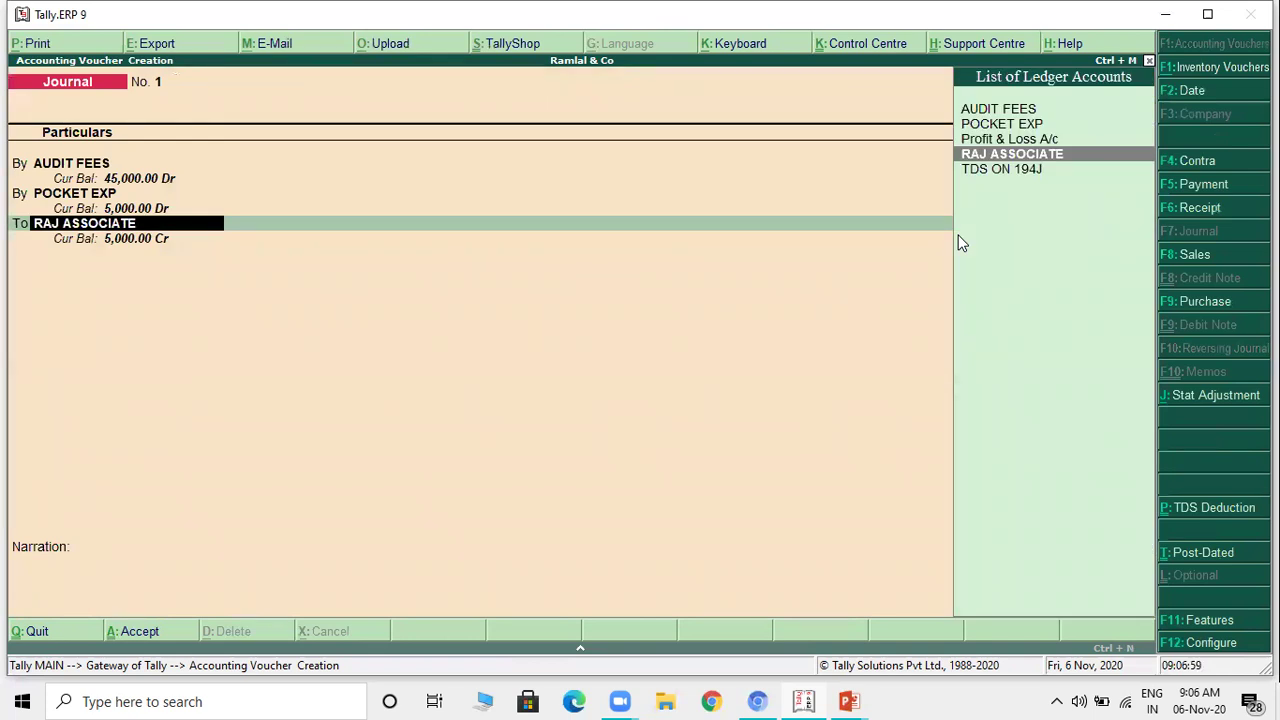
key("Down")
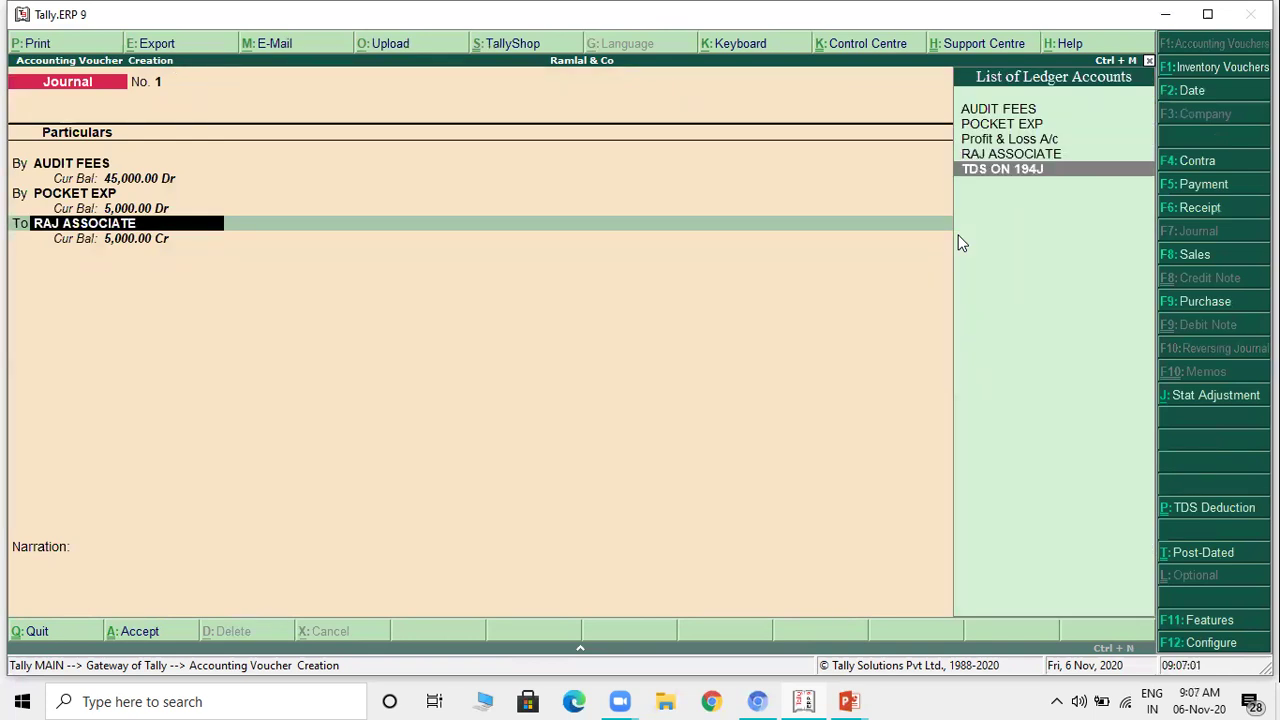
key("Return")
key("BackSpace")
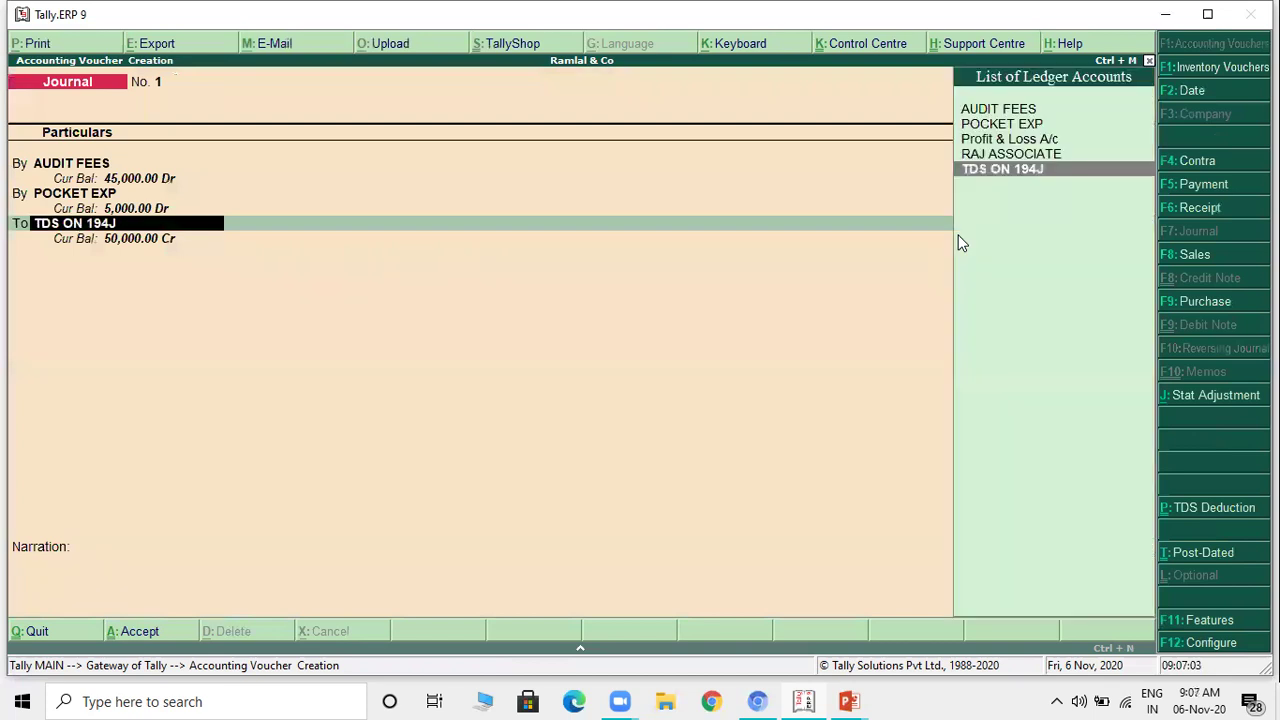
Step: Discard the unfinished journal voucher and open a fresh journal voucher for the same entry
key("BackSpace")
key("Escape")
key("Escape")
key("y")
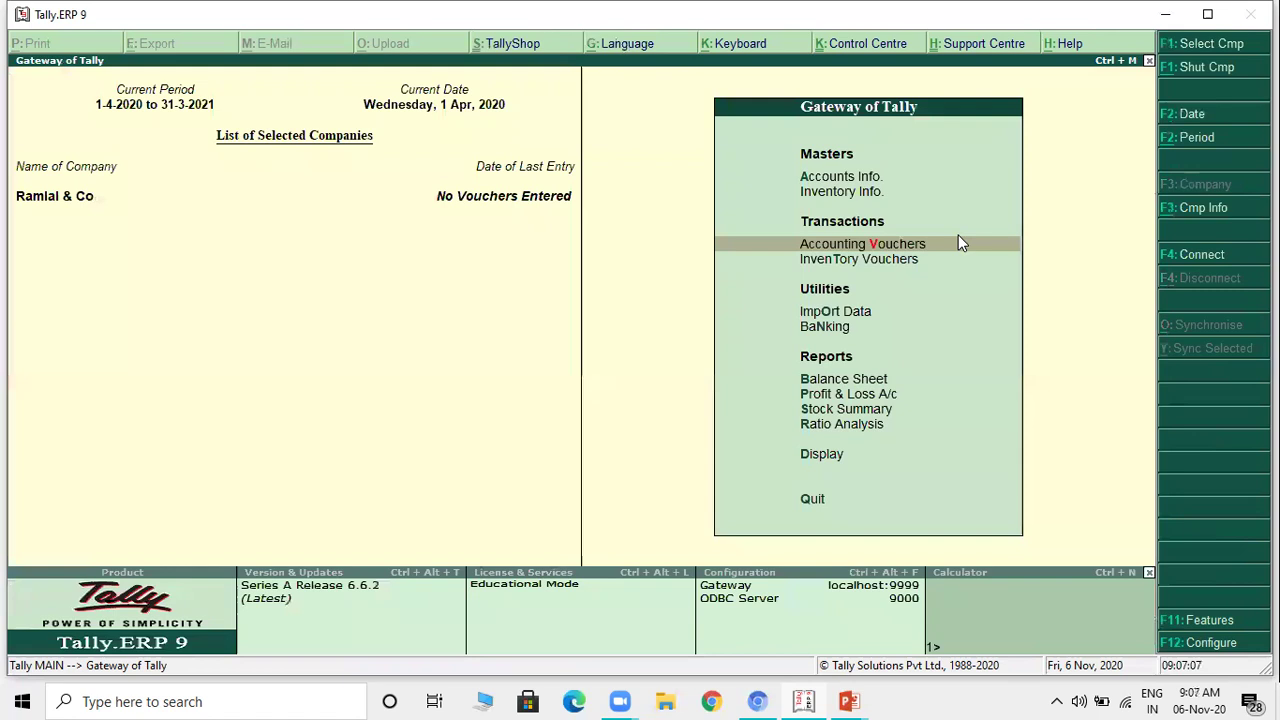
key("Return")
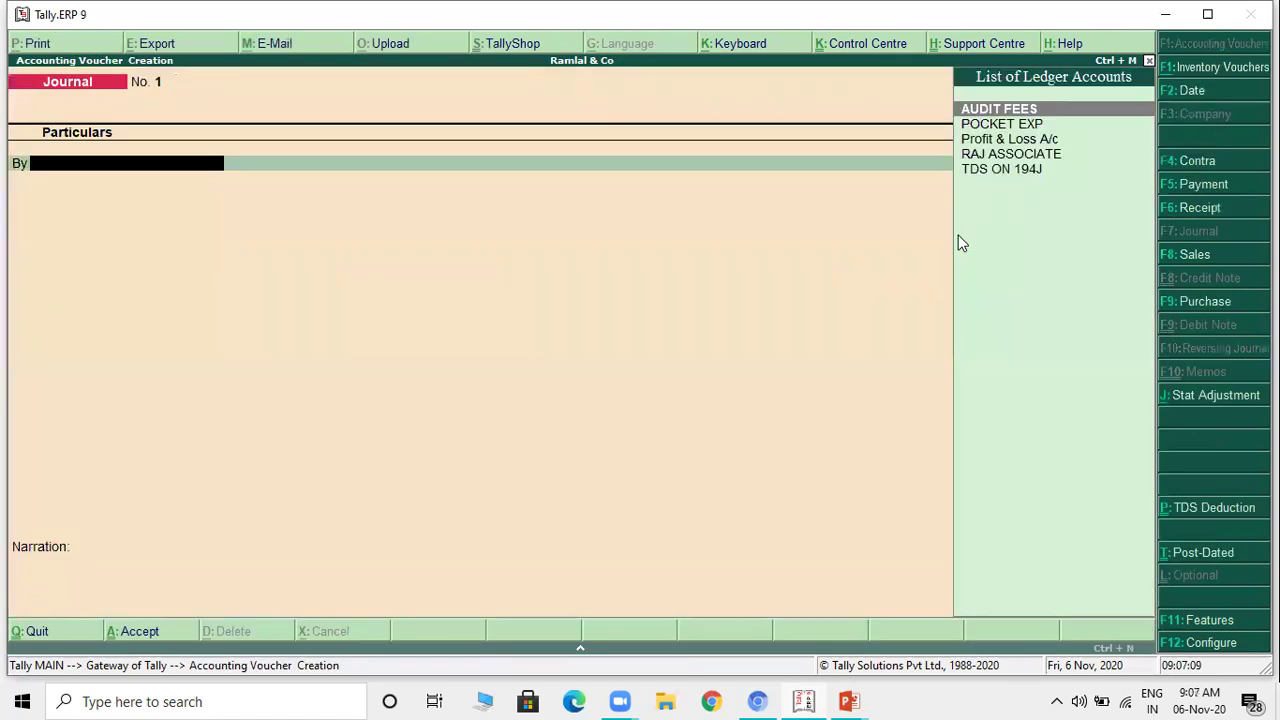
Step: Debit AUDIT FEES with 45,000 on the voucher's first line
key("Return")
type("45,000")
key("Return")
Step: Add a second debit line for POCKET EXP with an amount of 5000
key("b")
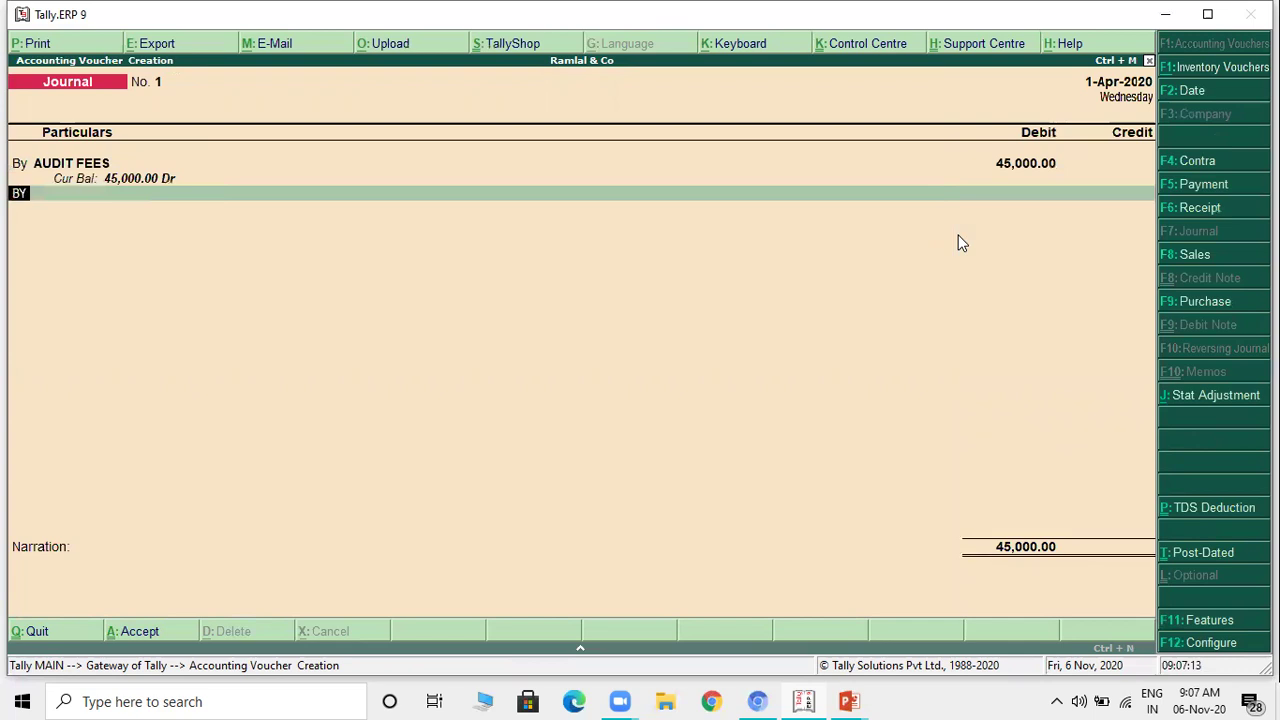
key("Return")
key("Down")
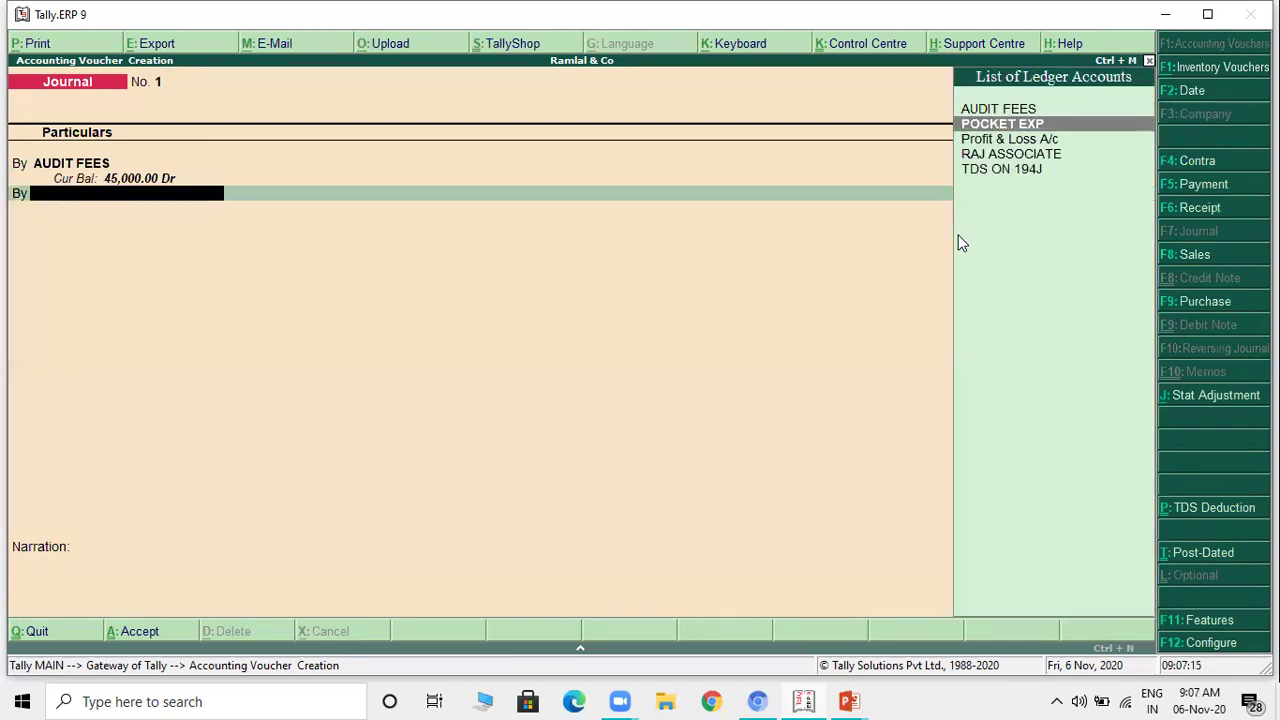
key("Return")
type("5000")
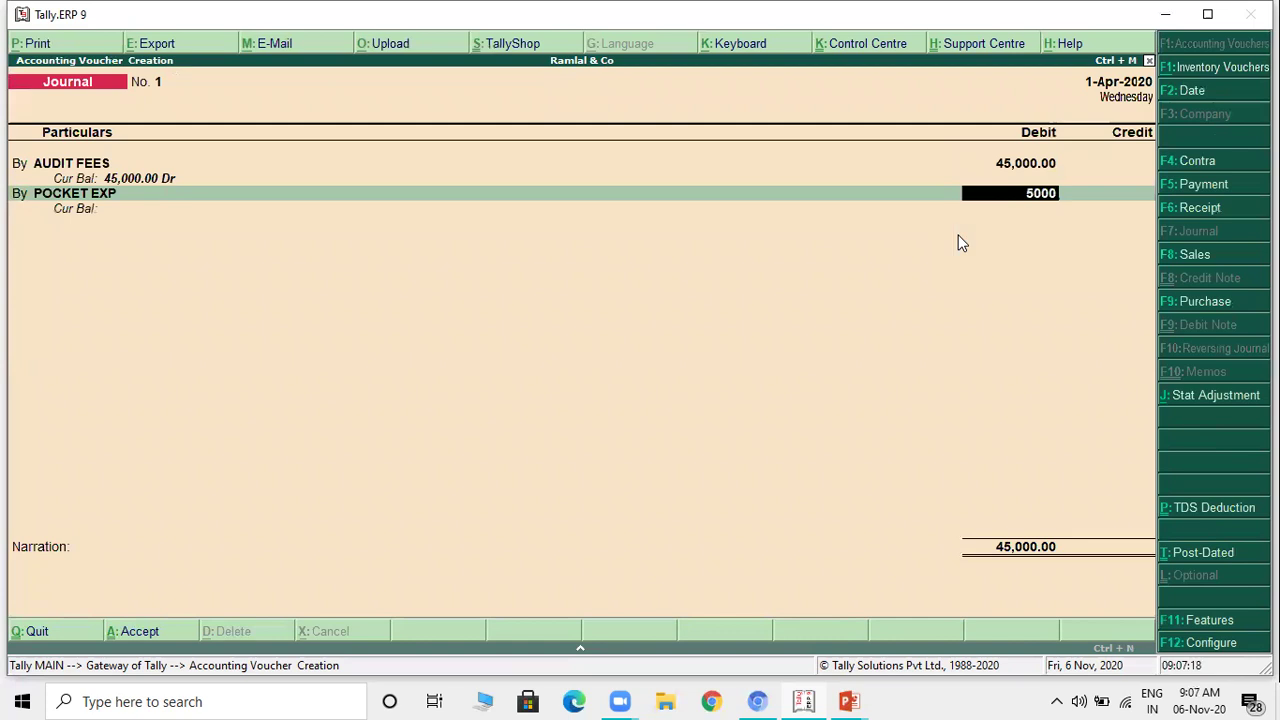
key("Return")
Step: Add a credit line to the journal voucher for the RAJ ASSOCIATE ledger
key("Return")
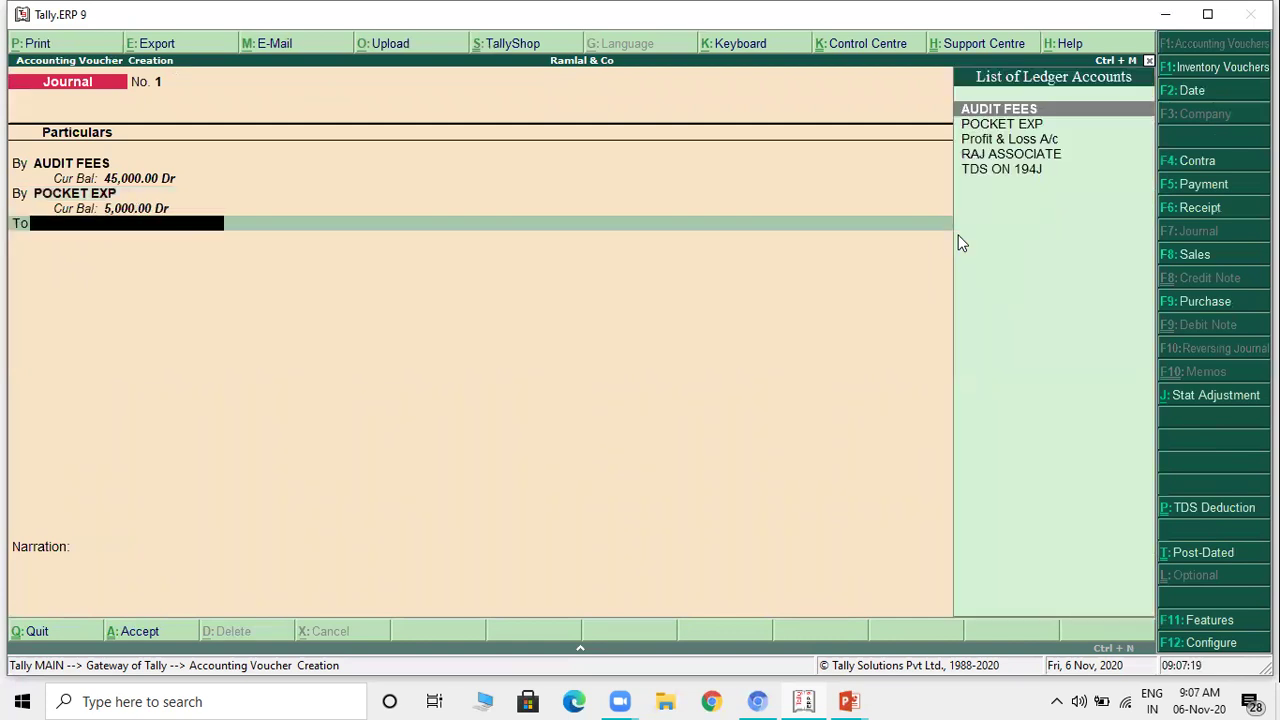
key("Down")
key("Down")
key("Down")
key("Return")
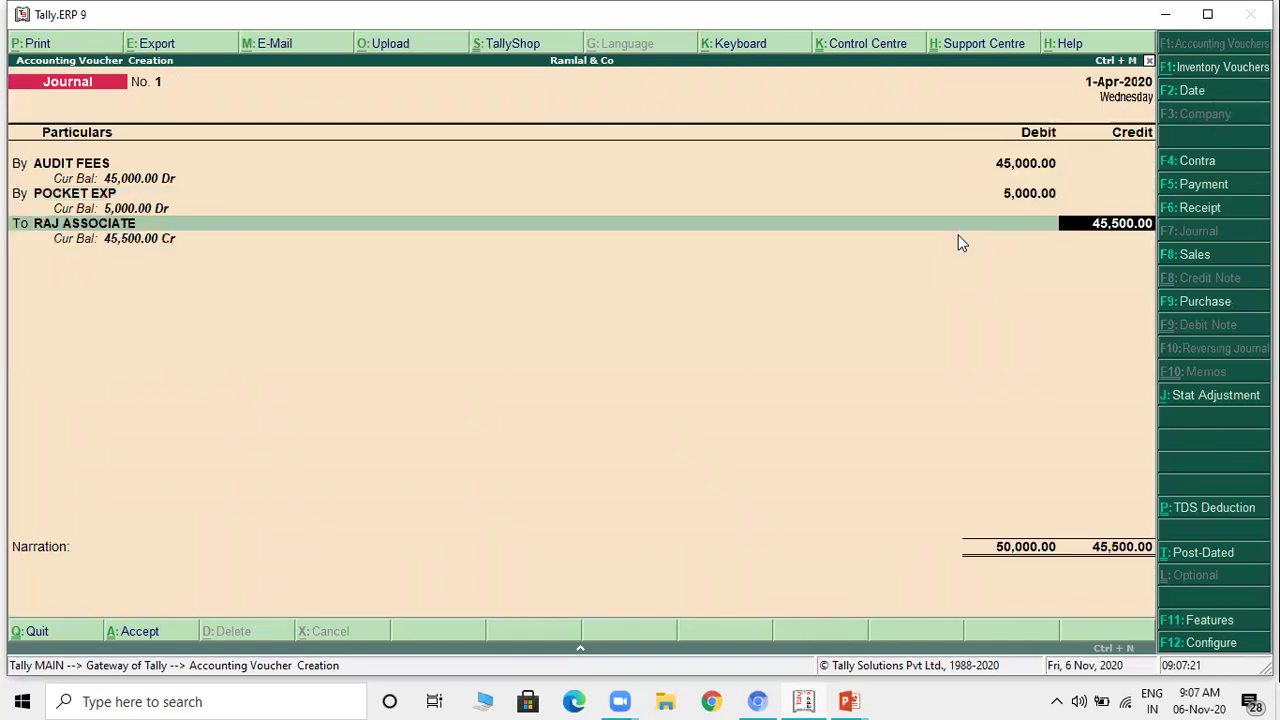
Step: Allocate the RAJ ASSOCIATE credit bill-wise to New Ref 1, with 50,000.00 Cr for the bill and 4,500.00 Dr for TDS
key("Return")
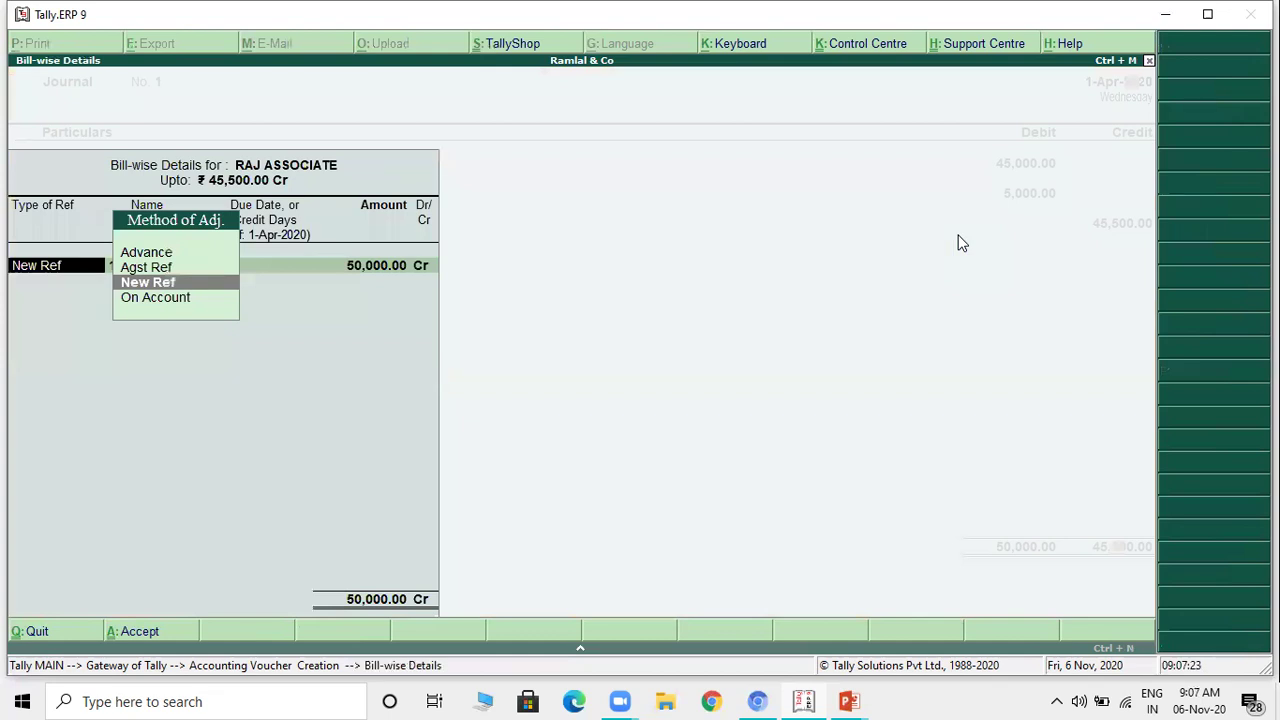
key("Return")
key("Return")
key("Return")
key("Return")
key("Return")
key("Return")
key("Return")
key("Return")
key("Return")
key("Return")
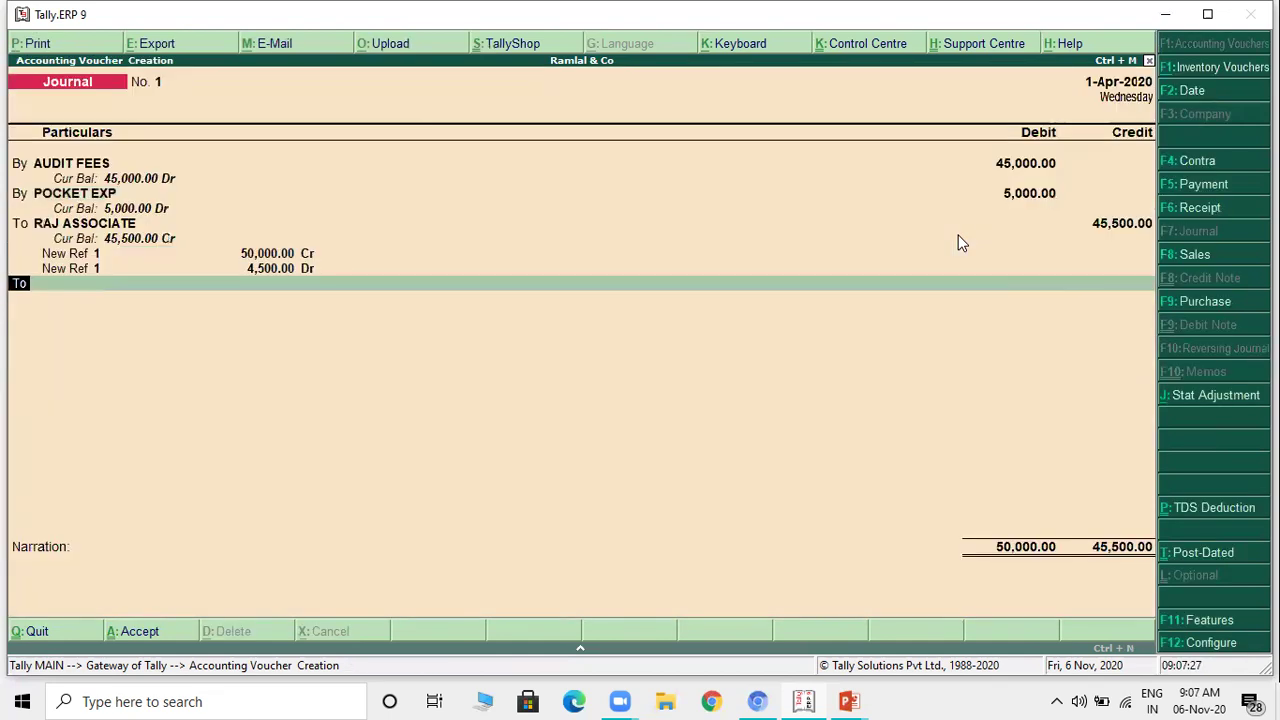
Step: Add a credit line for the TDS ON 194J ledger with 4,500.00 and leave the narration blank
key("Return")
type("TDS")
key("Return")
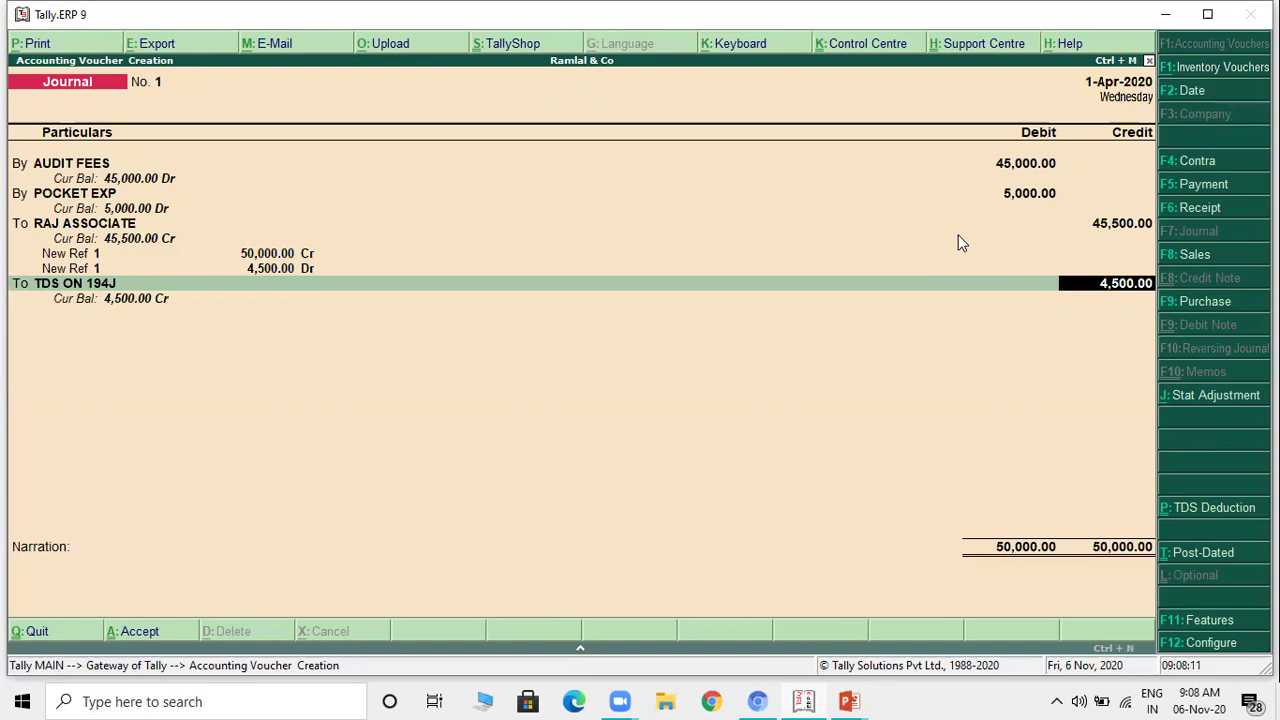
key("Return")
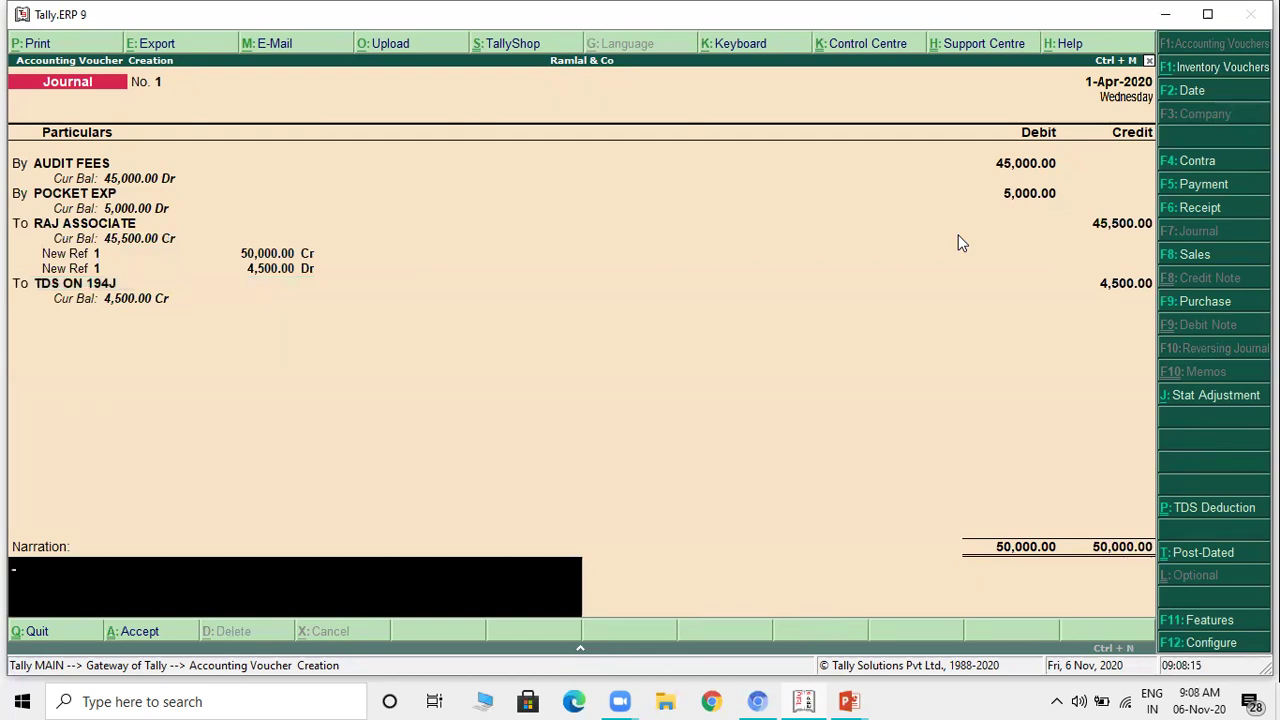
key("Return")
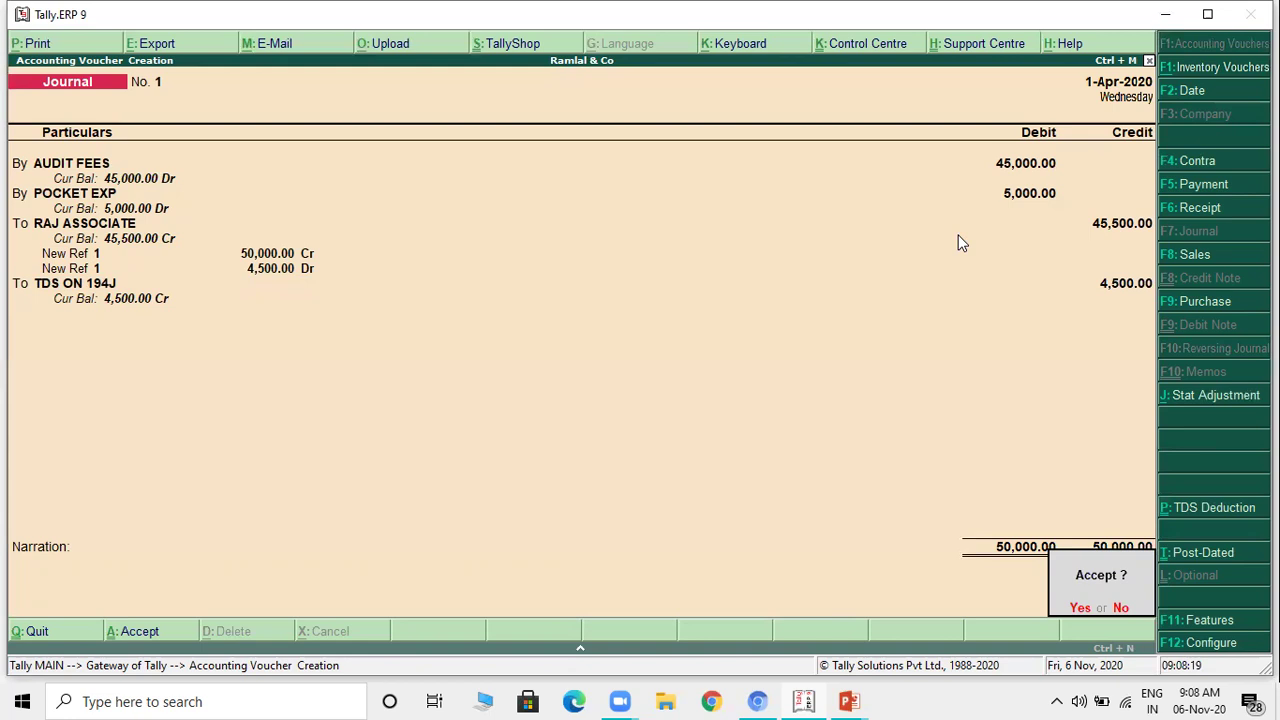
Step: Go back to the voucher's AUDIT FEES line and examine the TDS settings in its ledger
key("Escape")
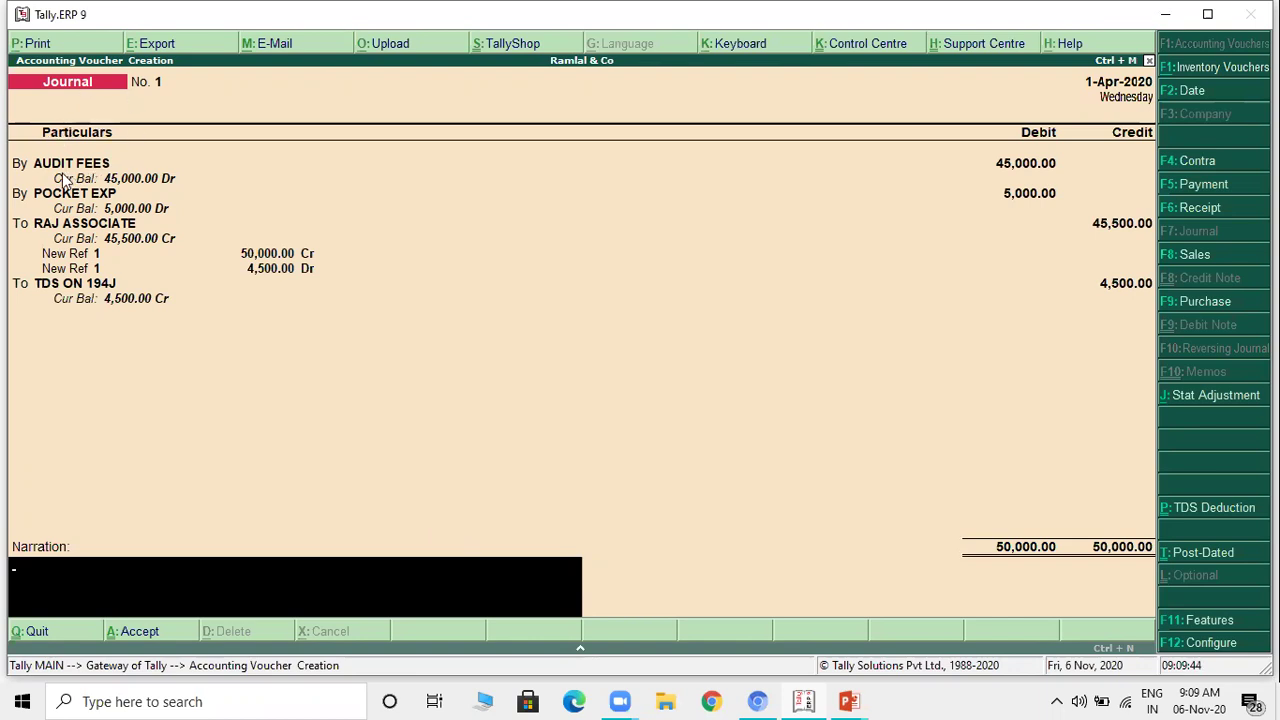
key("Return")
key("Escape")
key("BackSpace")
key("BackSpace")
key("BackSpace")
key("BackSpace")
key("BackSpace")
key("BackSpace")
key("BackSpace")
key("BackSpace")
key("BackSpace")
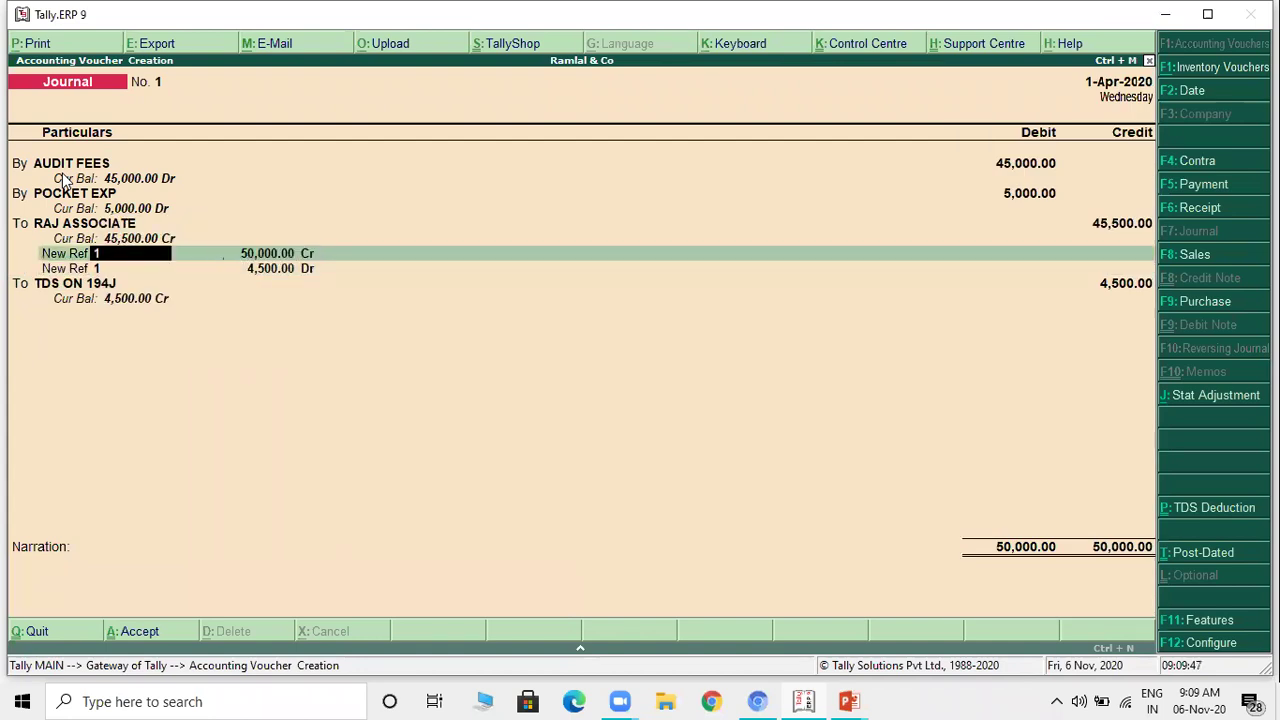
key("BackSpace")
key("BackSpace")
key("BackSpace")
key("BackSpace")
key("BackSpace")
key("BackSpace")
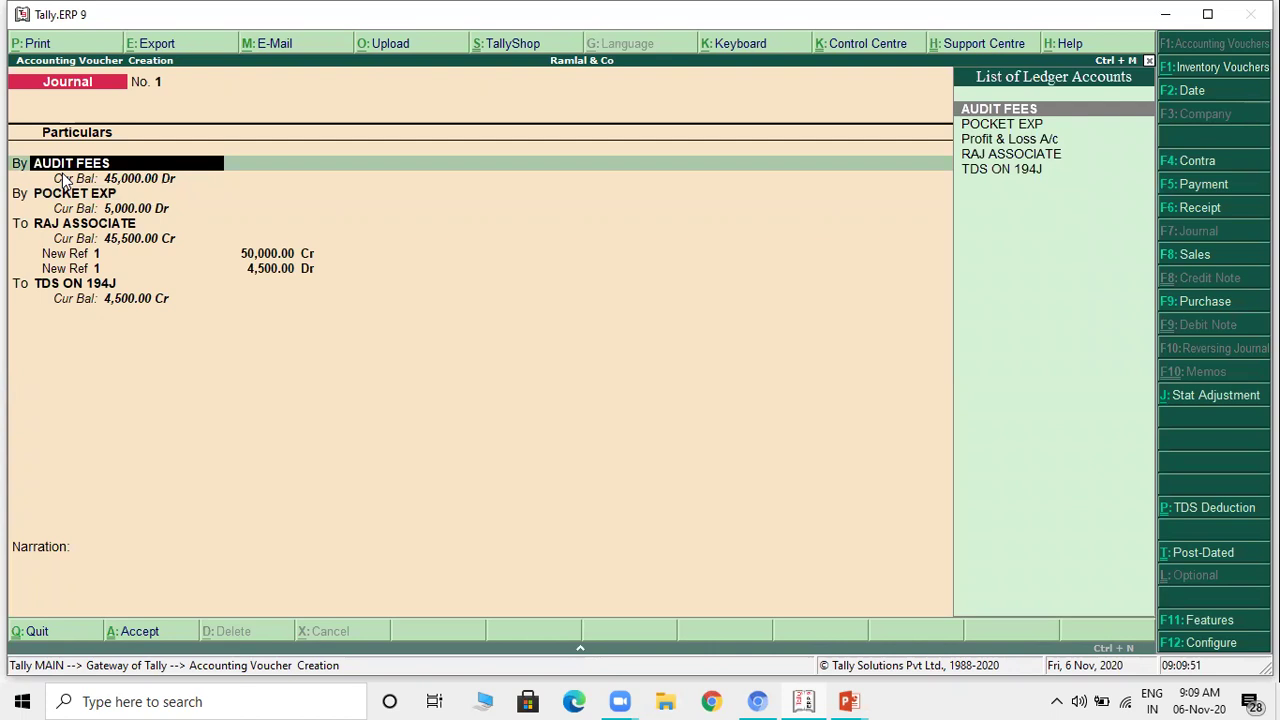
key("ctrl+Return")
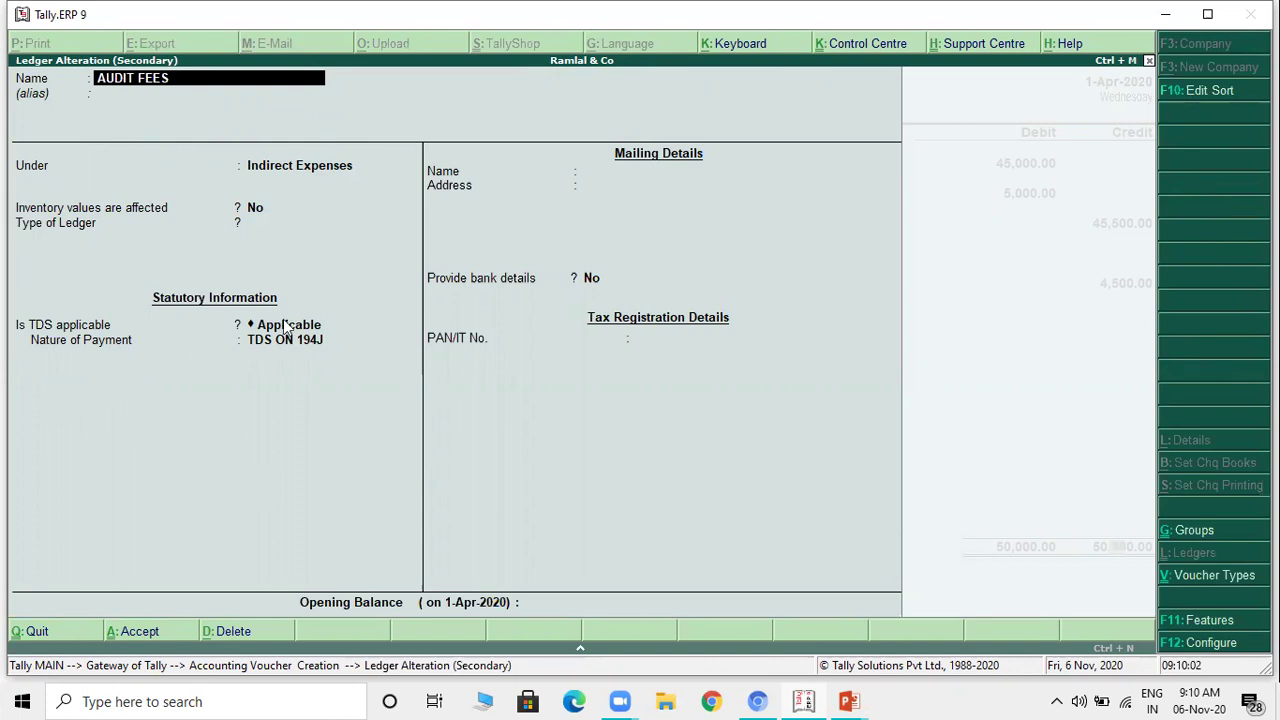
key("Return")
key("Return")
key("Return")
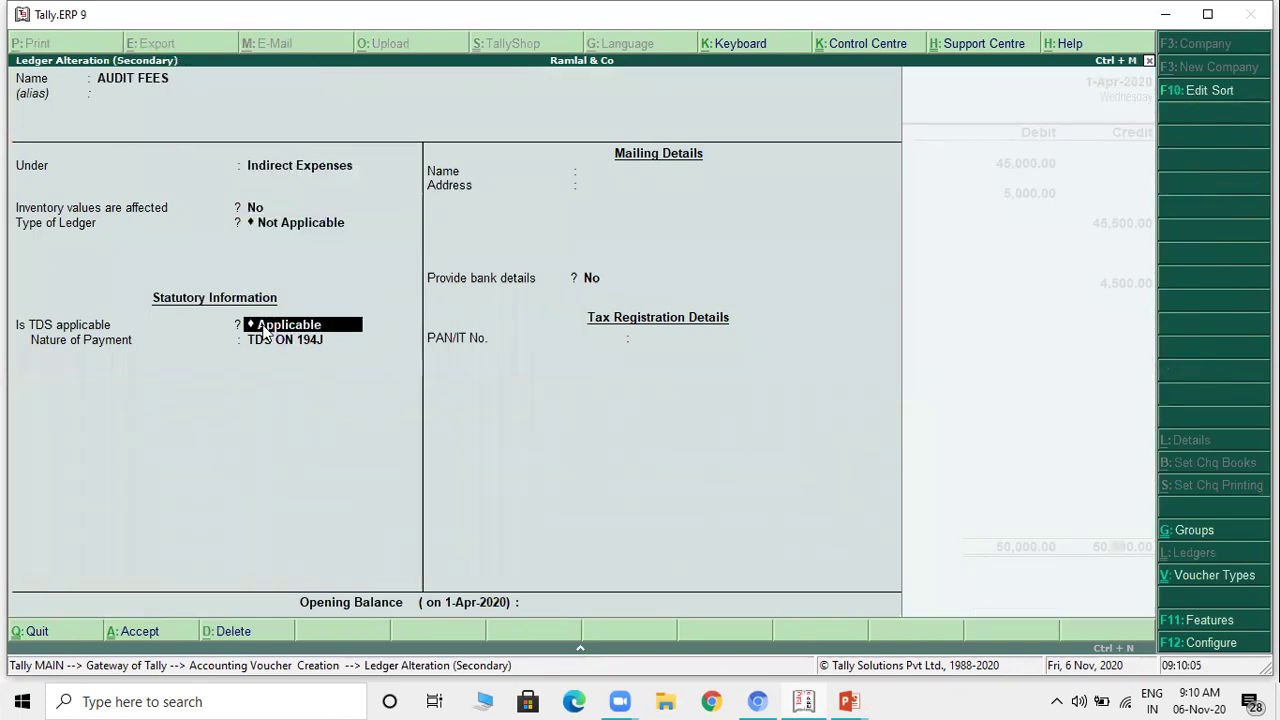
key("Return")
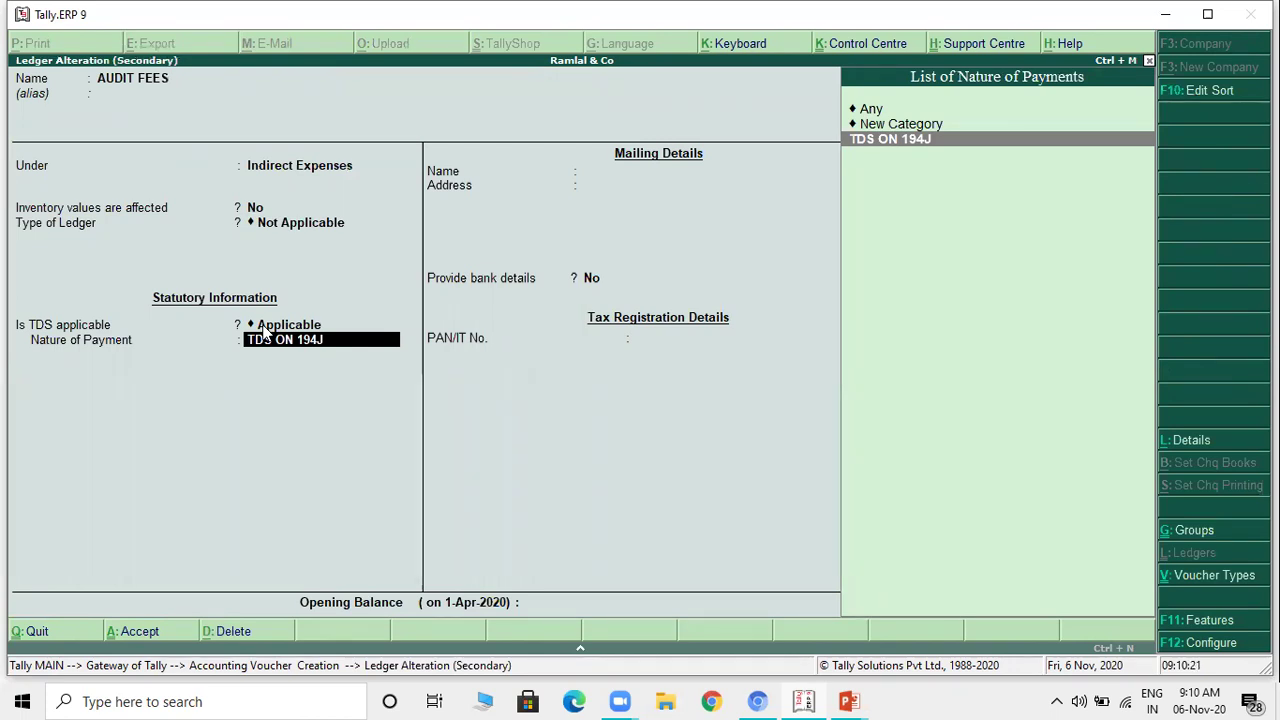
Step: Examine the section rates and threshold of the TDS ON 194J nature of payment, and return to the voucher
key("ctrl+Return")
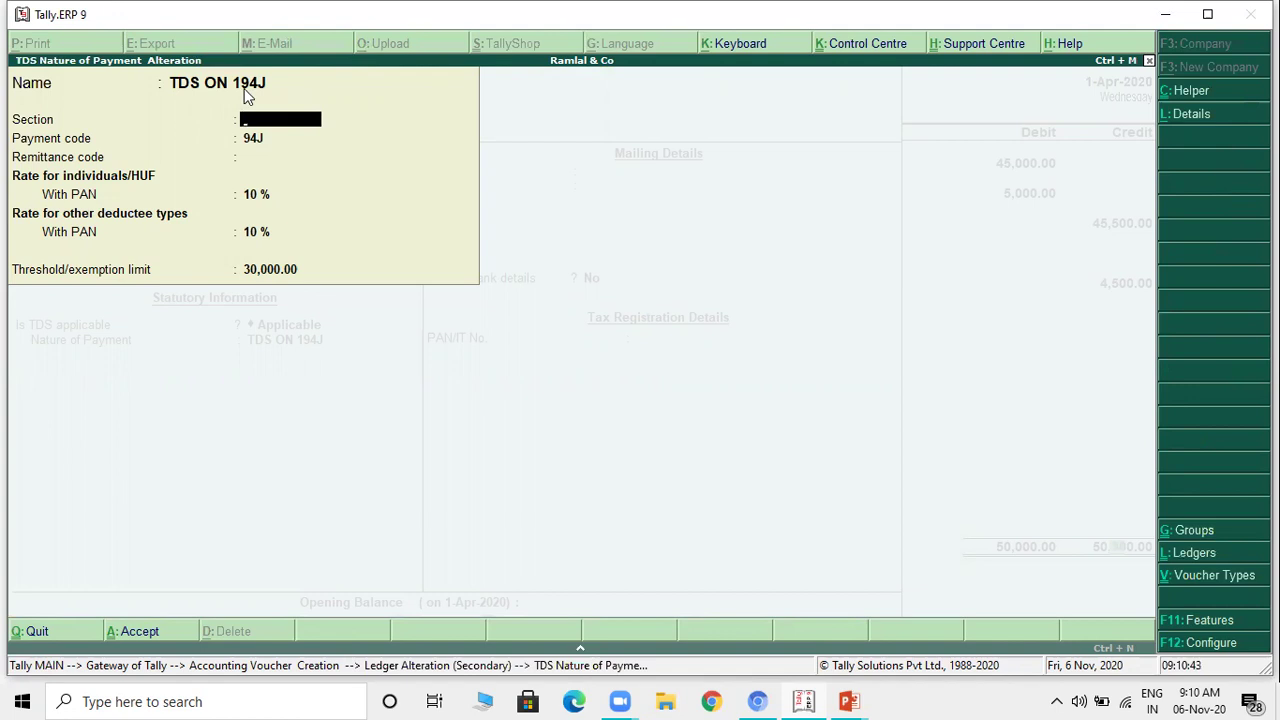
key("ctrl+a")
key("Escape")
key("y")
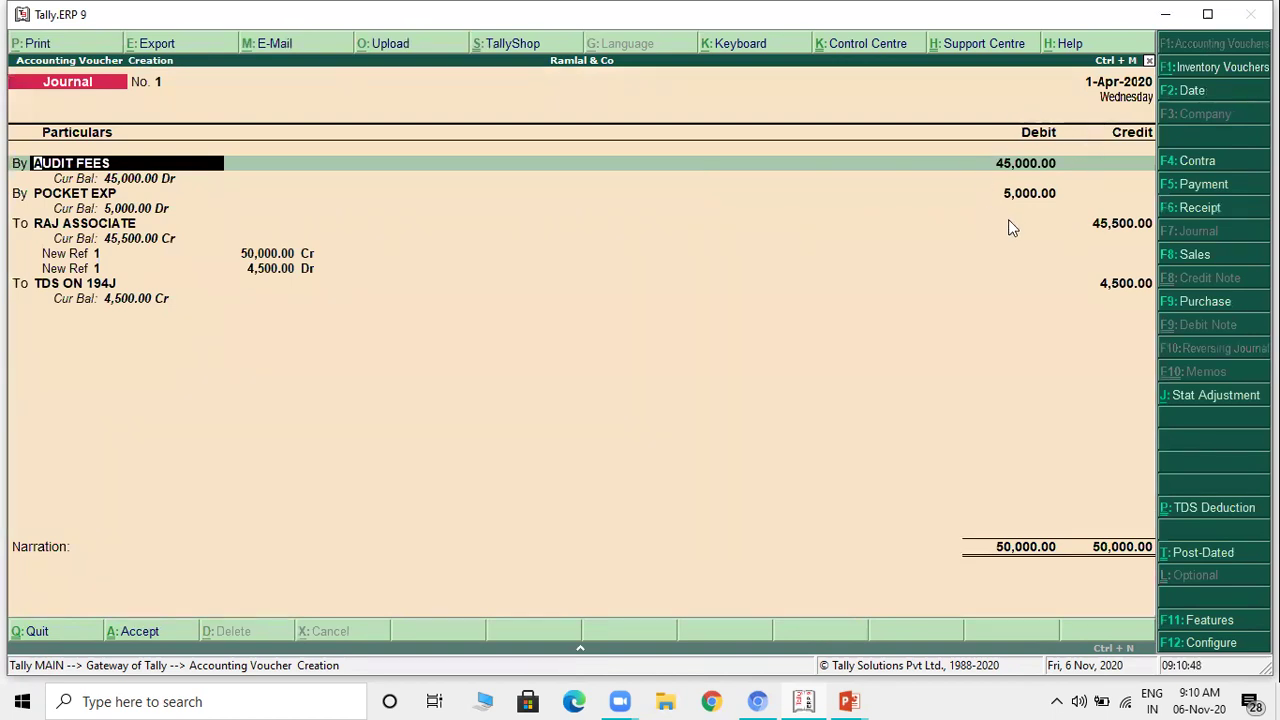
Step: Compare the first transaction on the PowerPoint slide with the voucher's POCKET EXP line
key("alt+Tab")
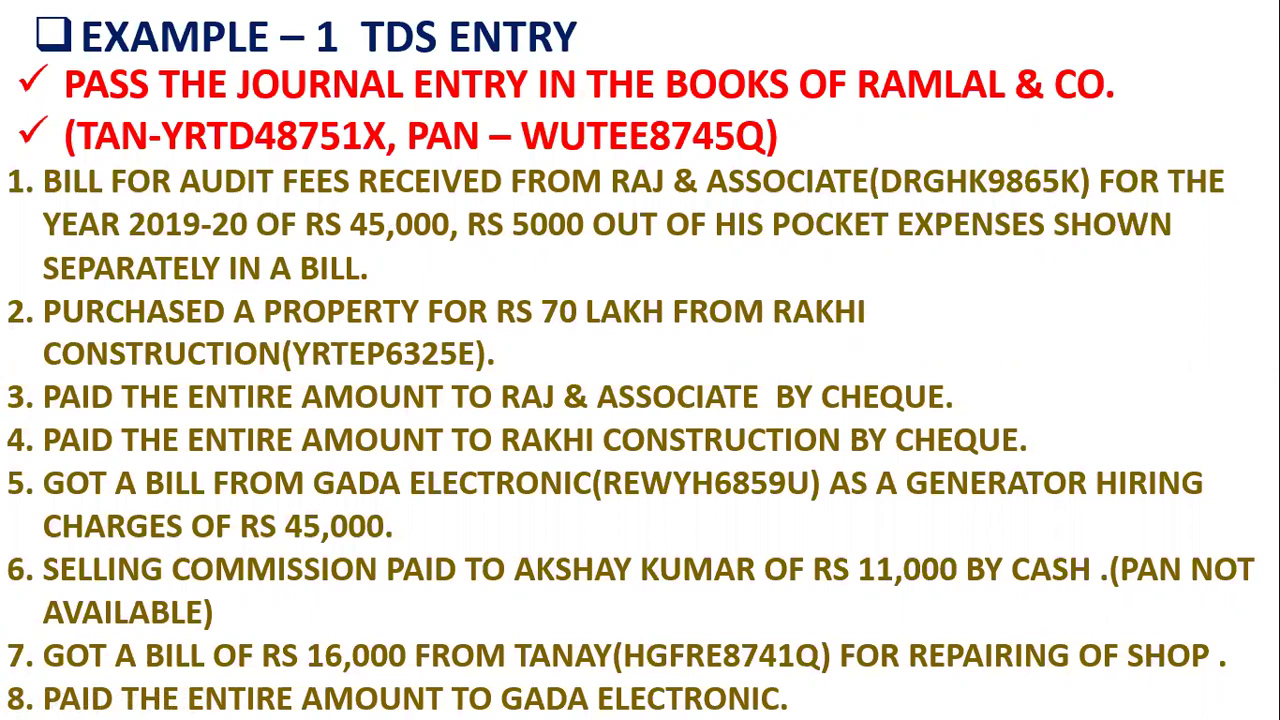
key("alt+Tab")
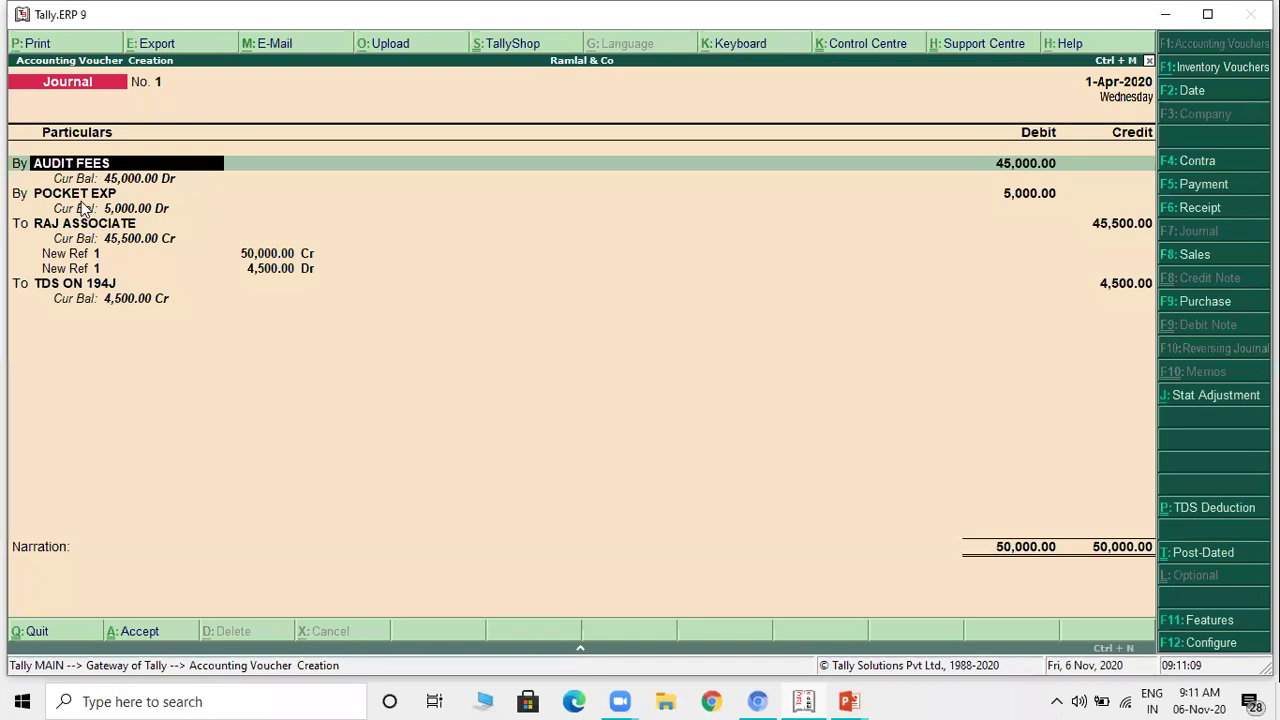
key("Down")
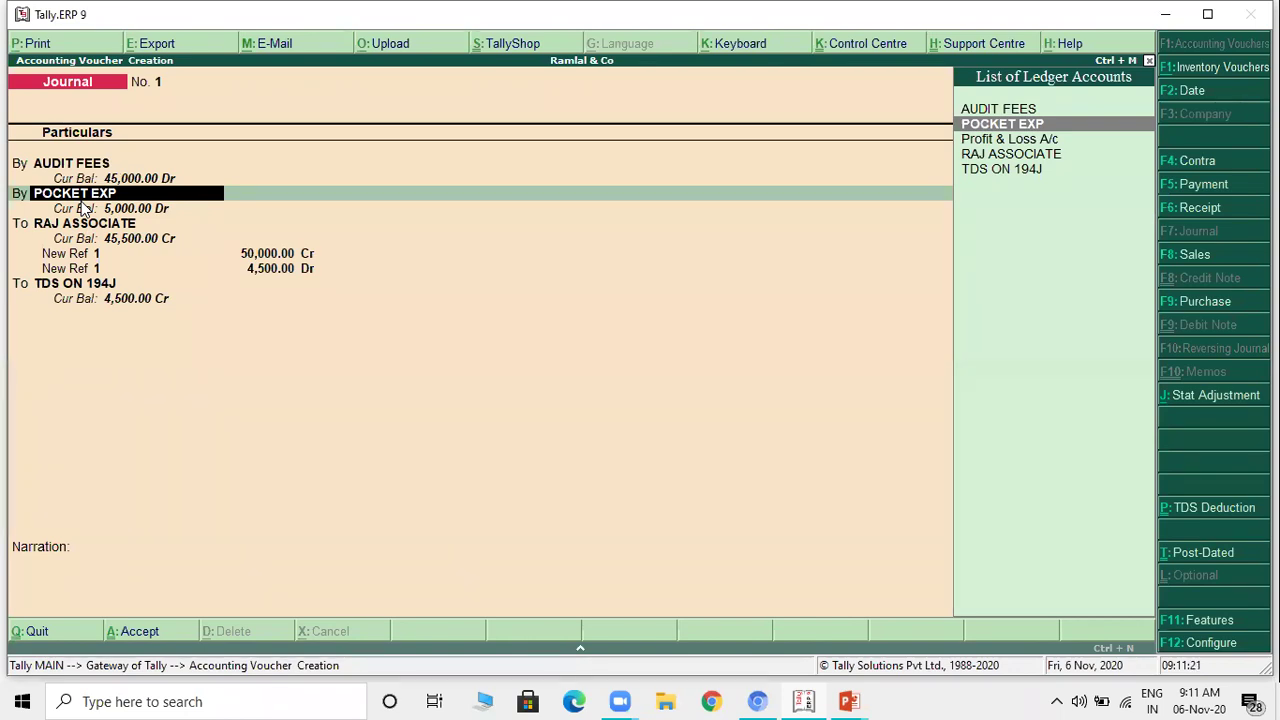
key("Return")
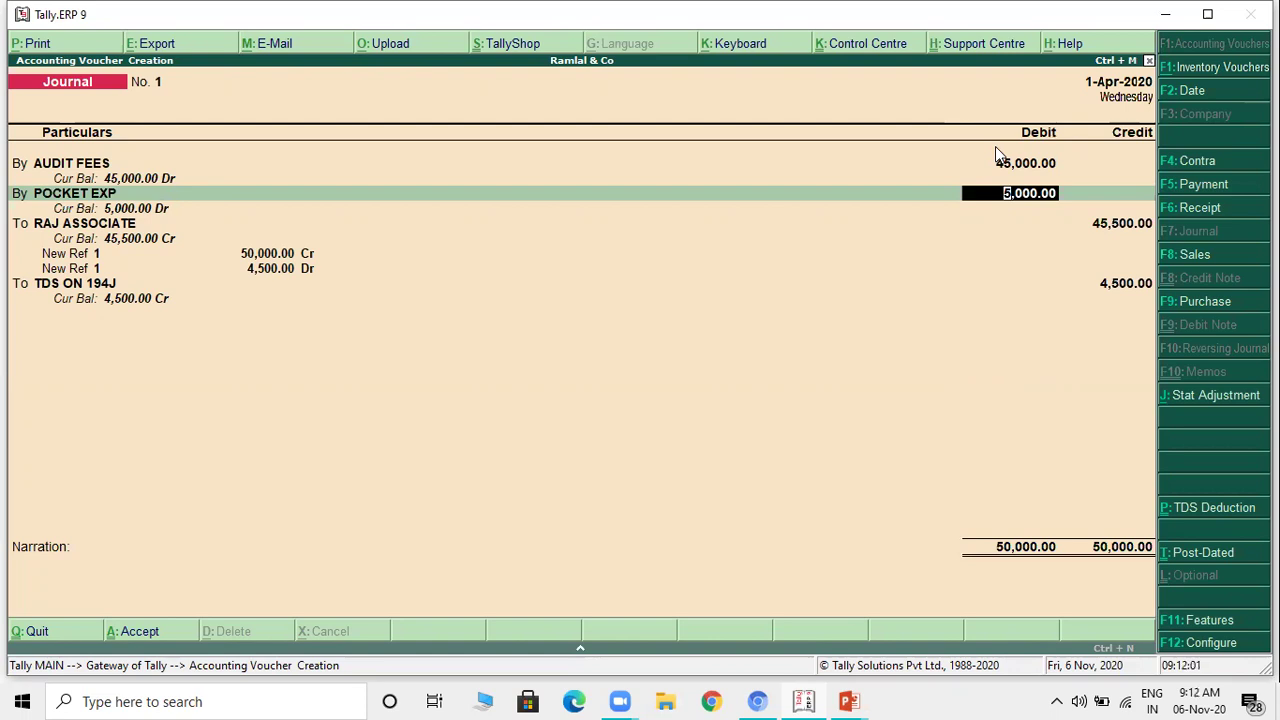
Step: Go through the remaining voucher lines and save the audit fees journal voucher
key("Return")
key("Return")
key("Return")
key("Return")
key("Return")
key("Return")
key("Return")
key("ctrl+a")
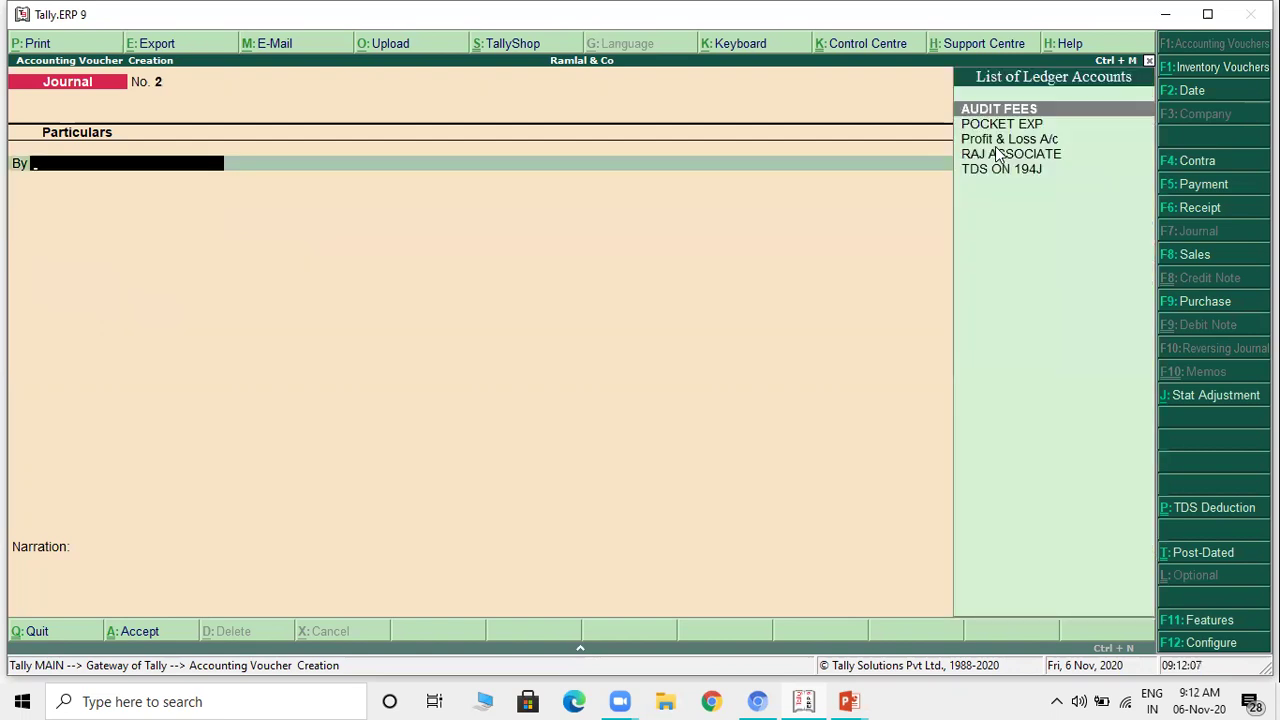
Step: Check the property purchase on the PowerPoint slide and set the new PROPERTY A/C ledger's deductee type to Company - Resident
key("alt+Tab")
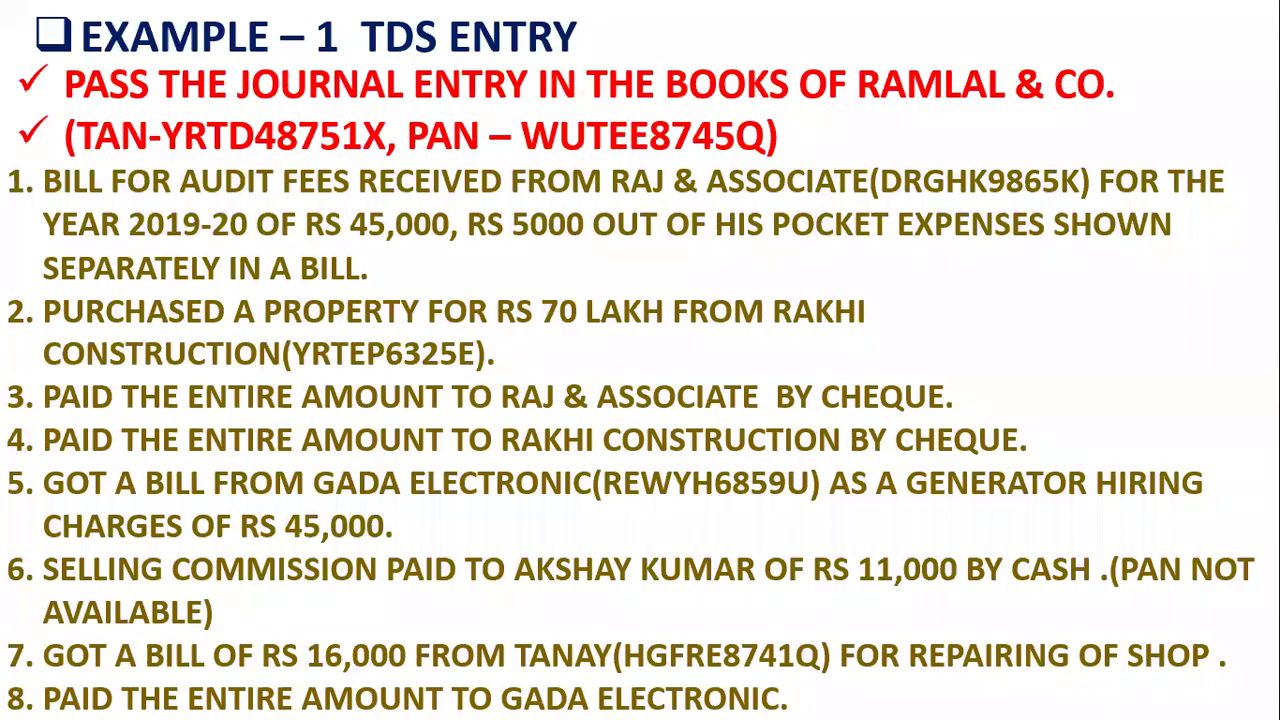
key("alt+Tab")
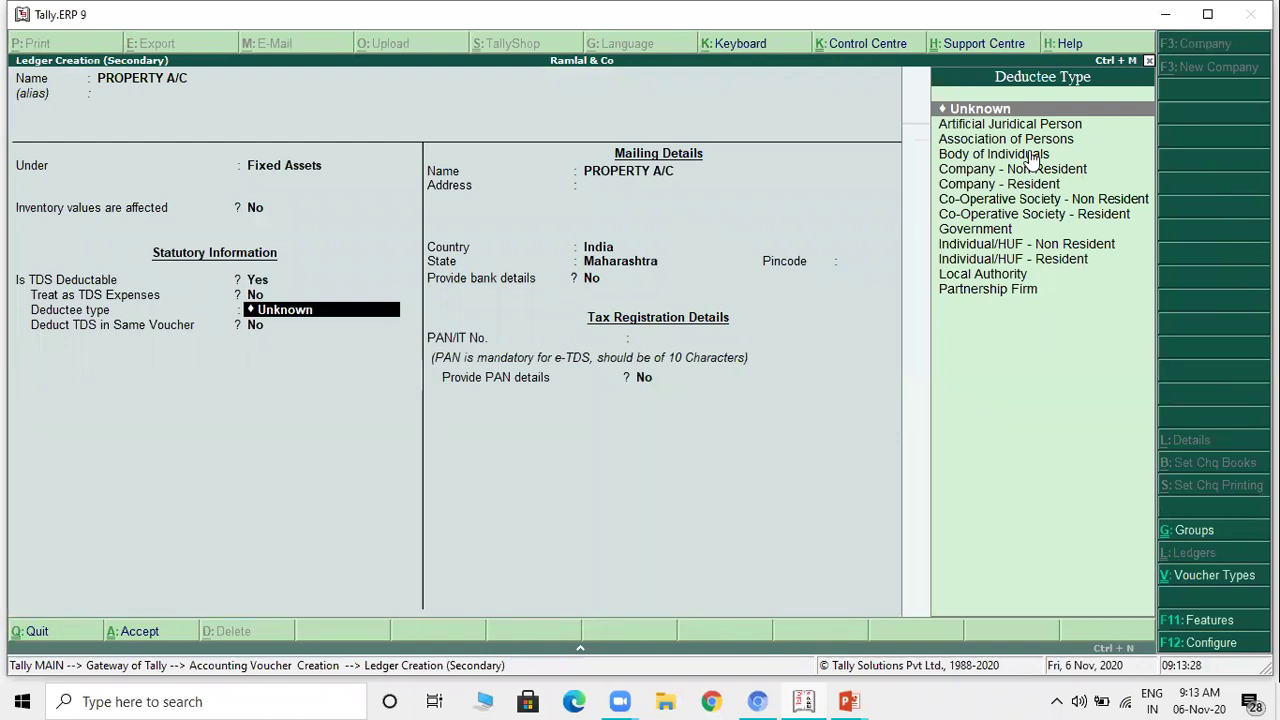
key("Down")
key("Down")
key("Down")
key("Down")
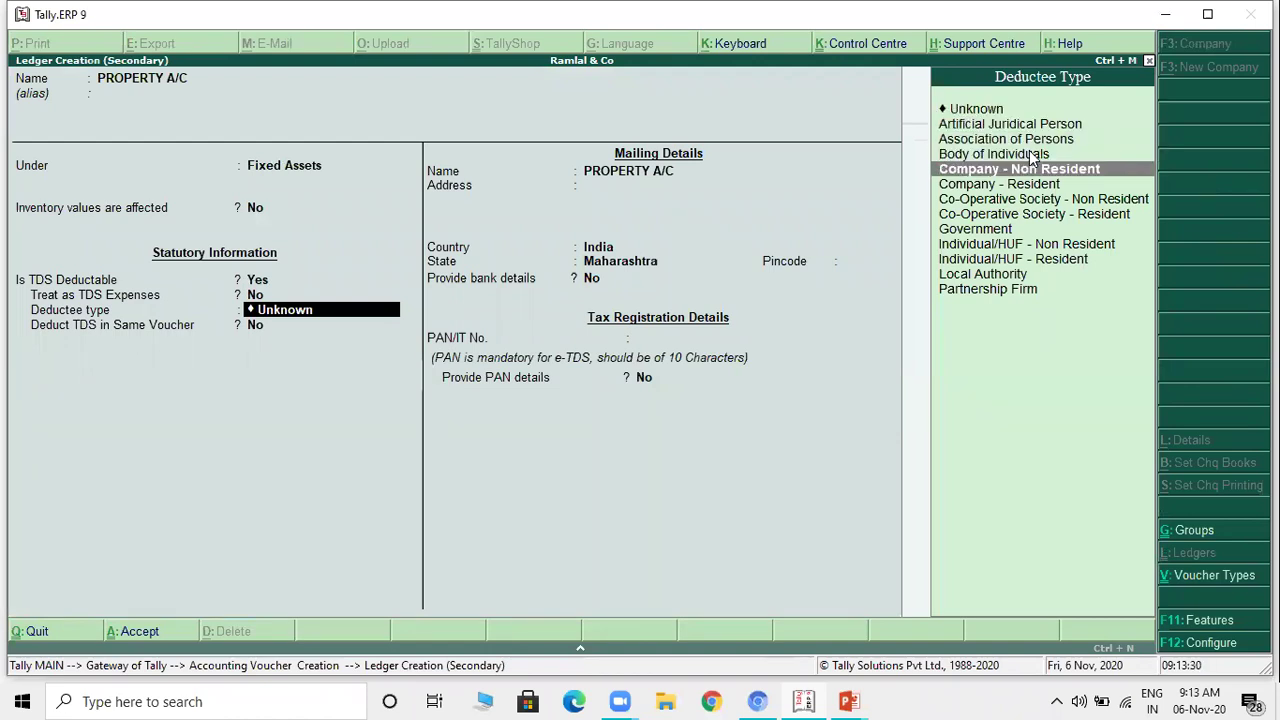
key("Down")
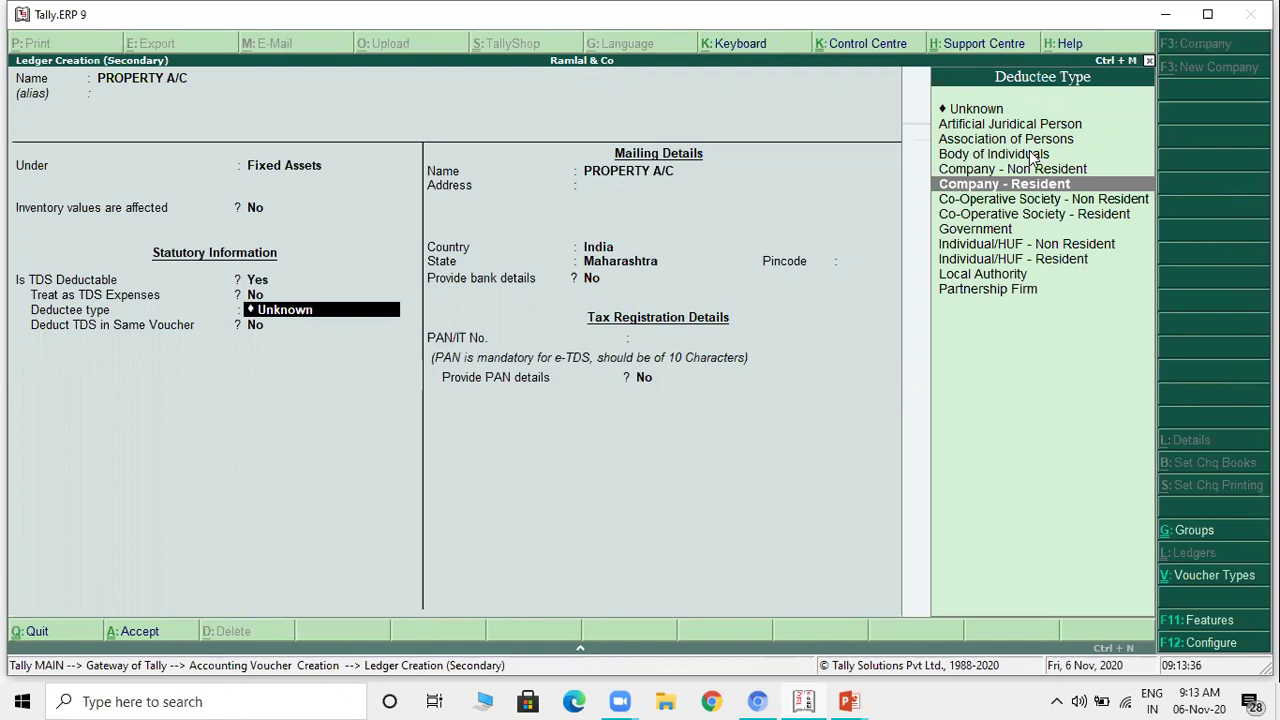
key("Return")
Step: Enable TDS deduction in the same voucher for PROPERTY A/C, leave the PAN details empty, and save the ledger
key("Return")
key("Return")
key("Return")
key("Return")
key("Return")
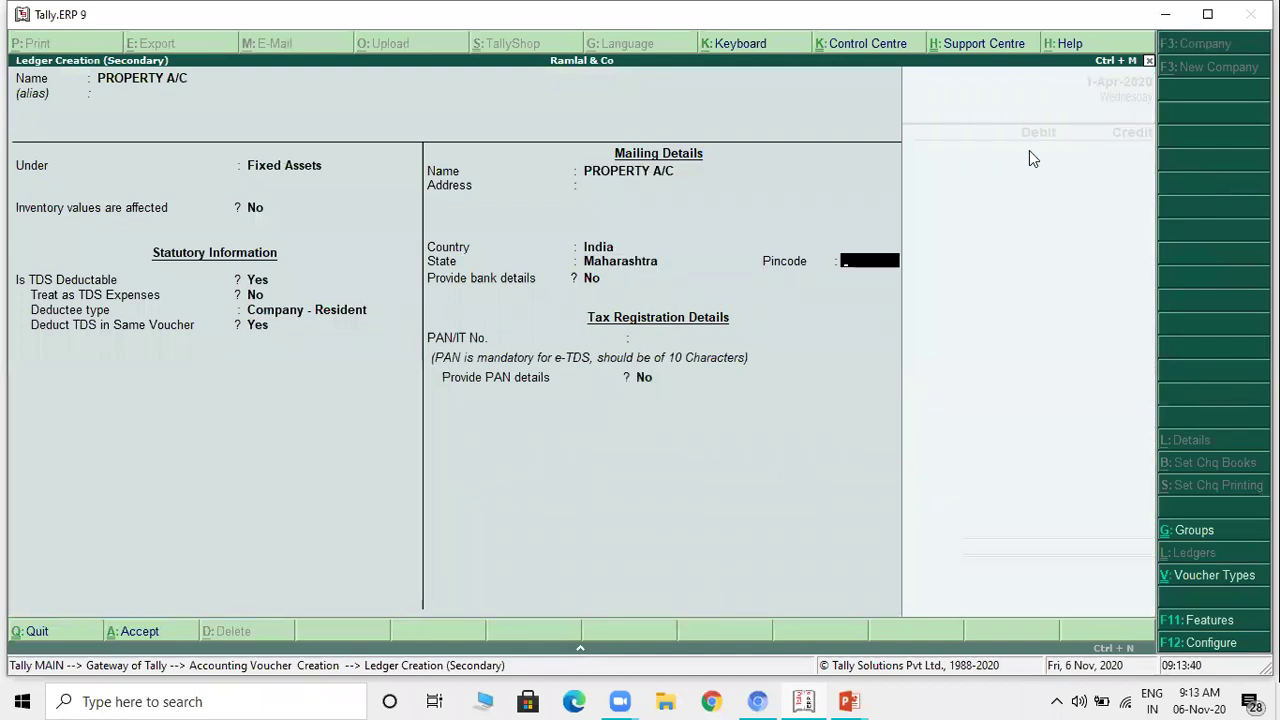
key("Return")
key("Return")
key("Return")
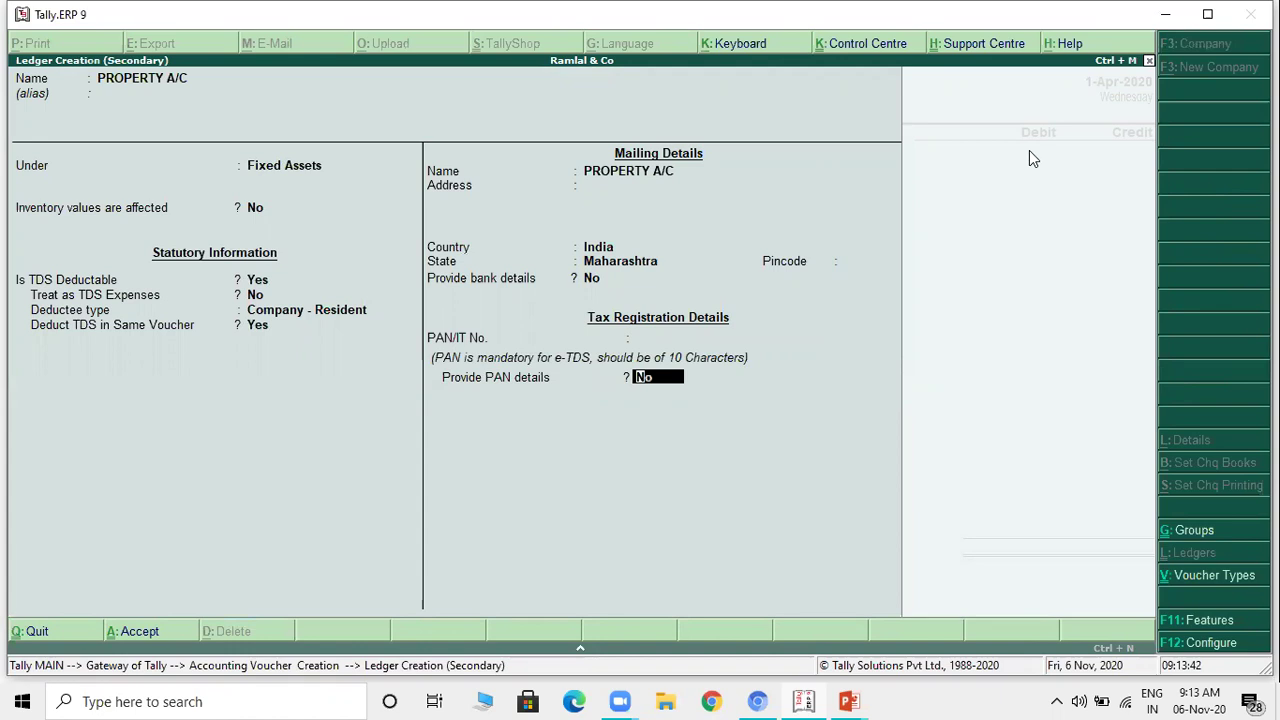
key("Return")
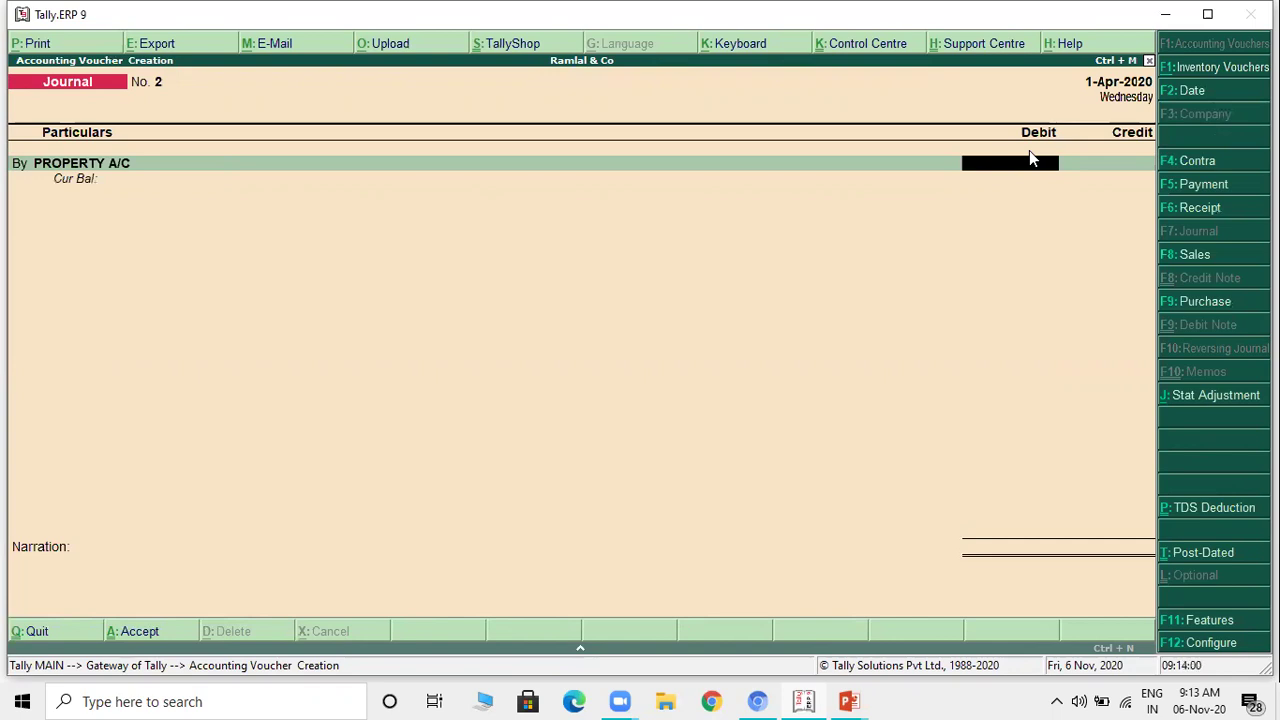
Step: Reopen the PROPERTY A/C ledger, treat it as TDS expenses, and choose a new category as its nature of payment
key("BackSpace")
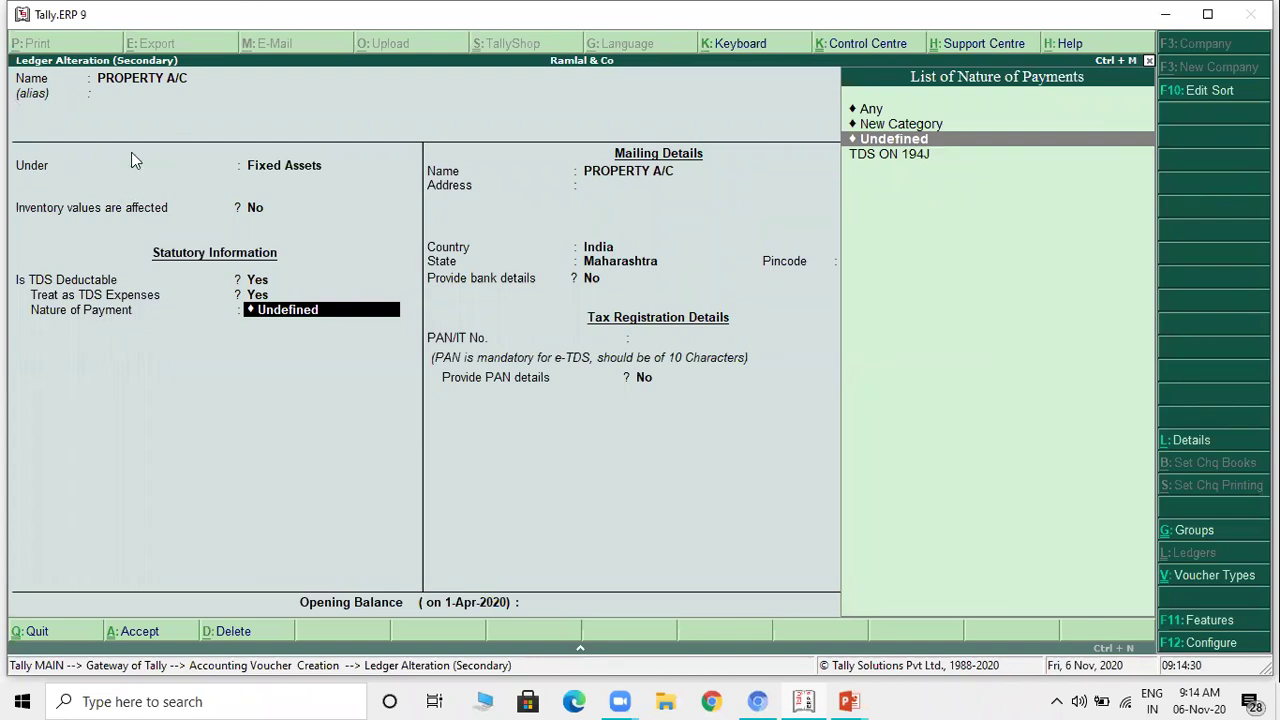
key("Up")
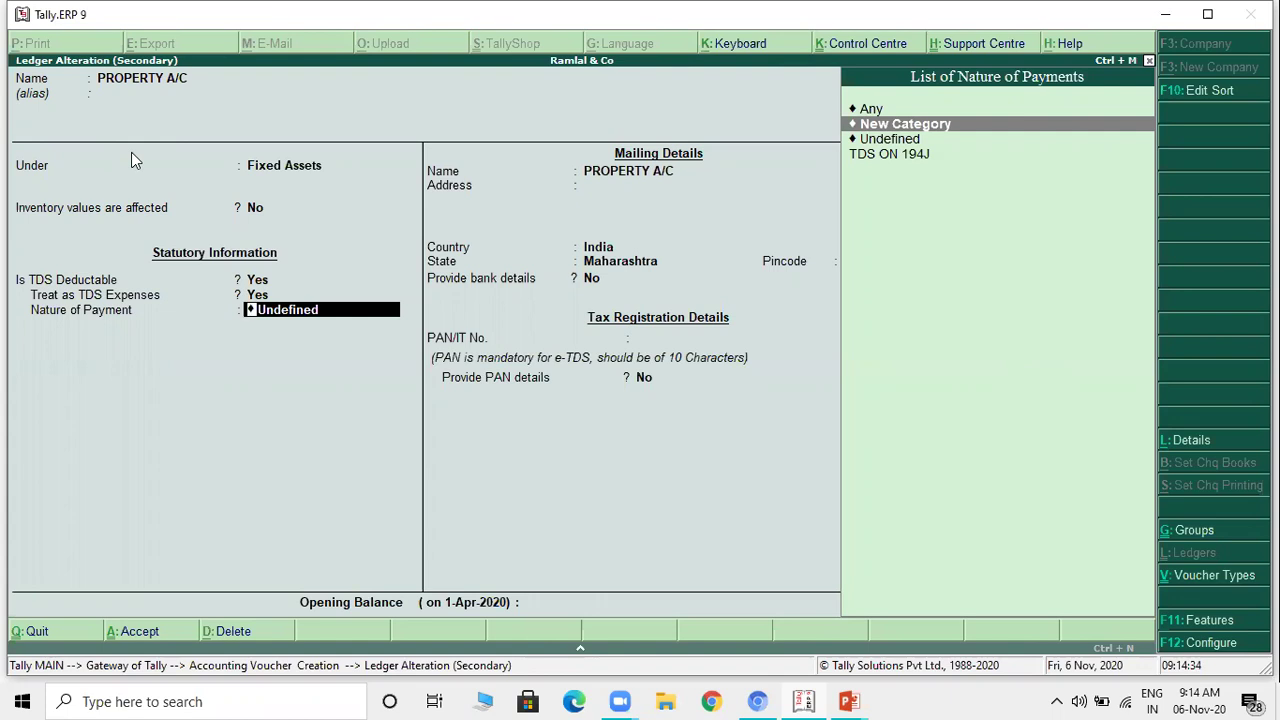
key("Return")
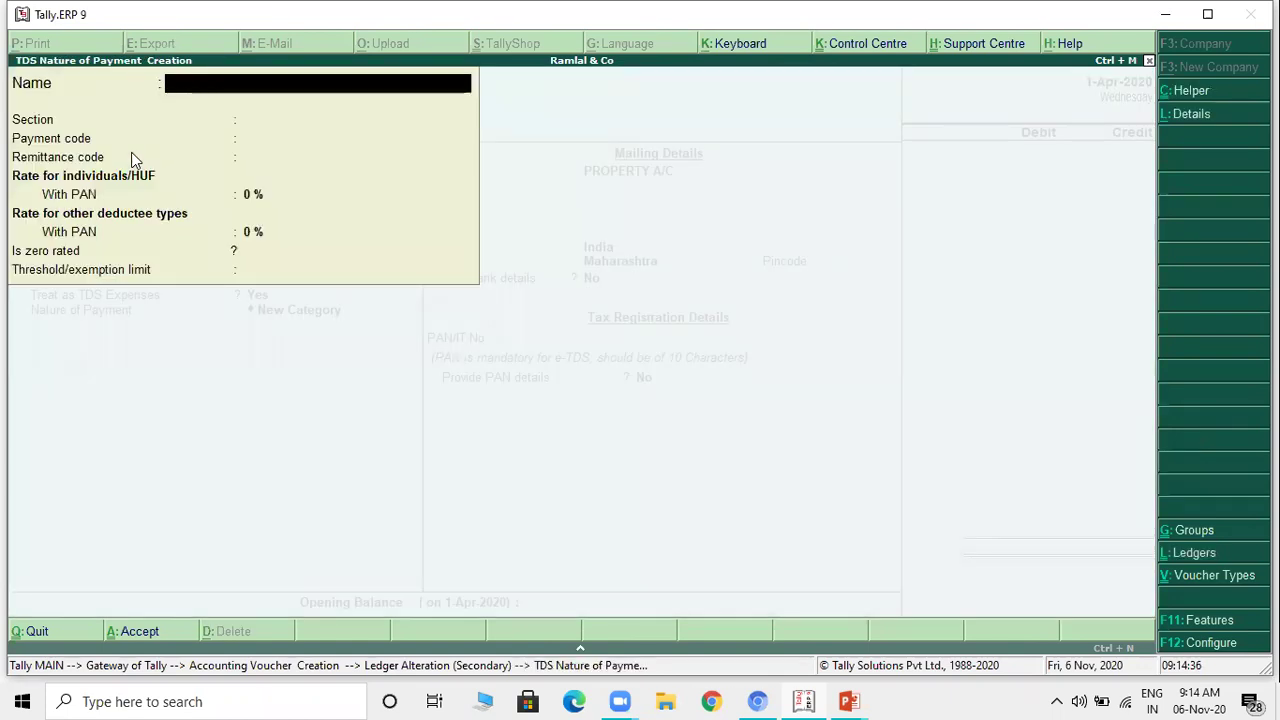
Step: Name the new nature of payment 194IA and give it payment code 94IA, leaving section and remittance code empty
type("194IA")
key("Return")
key("Return")
type("94IA")
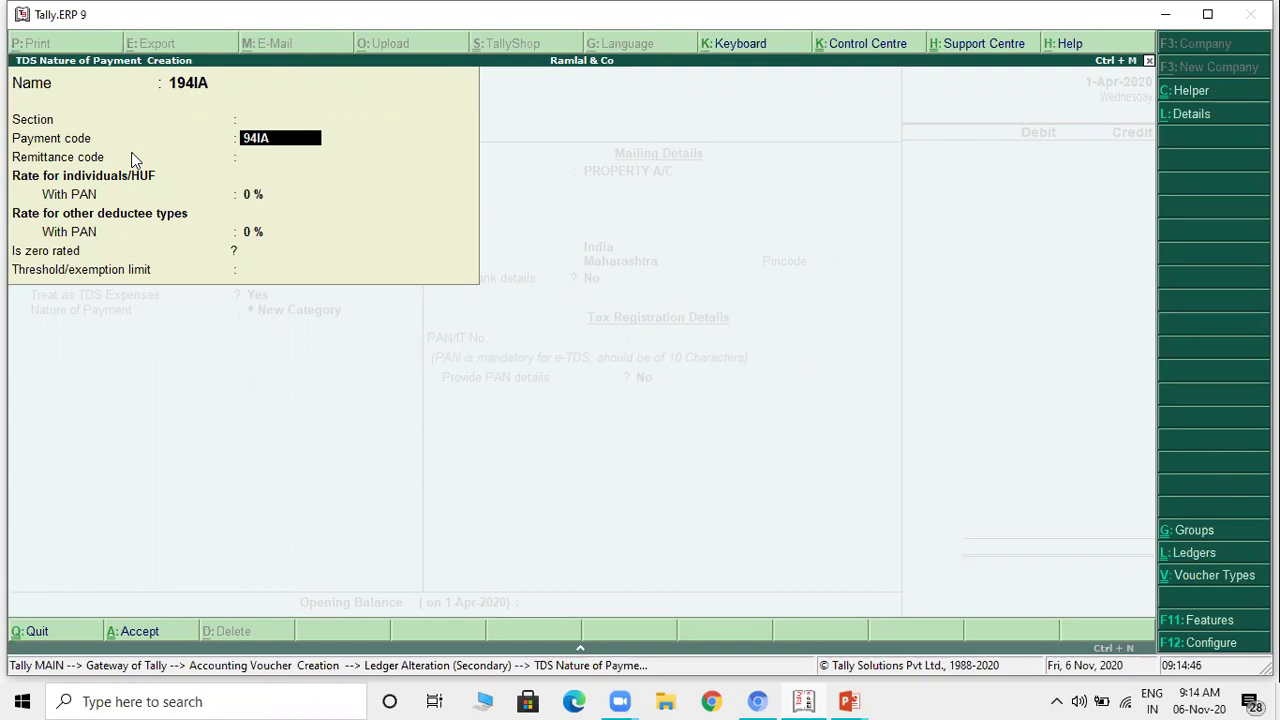
key("Return")
key("Return")
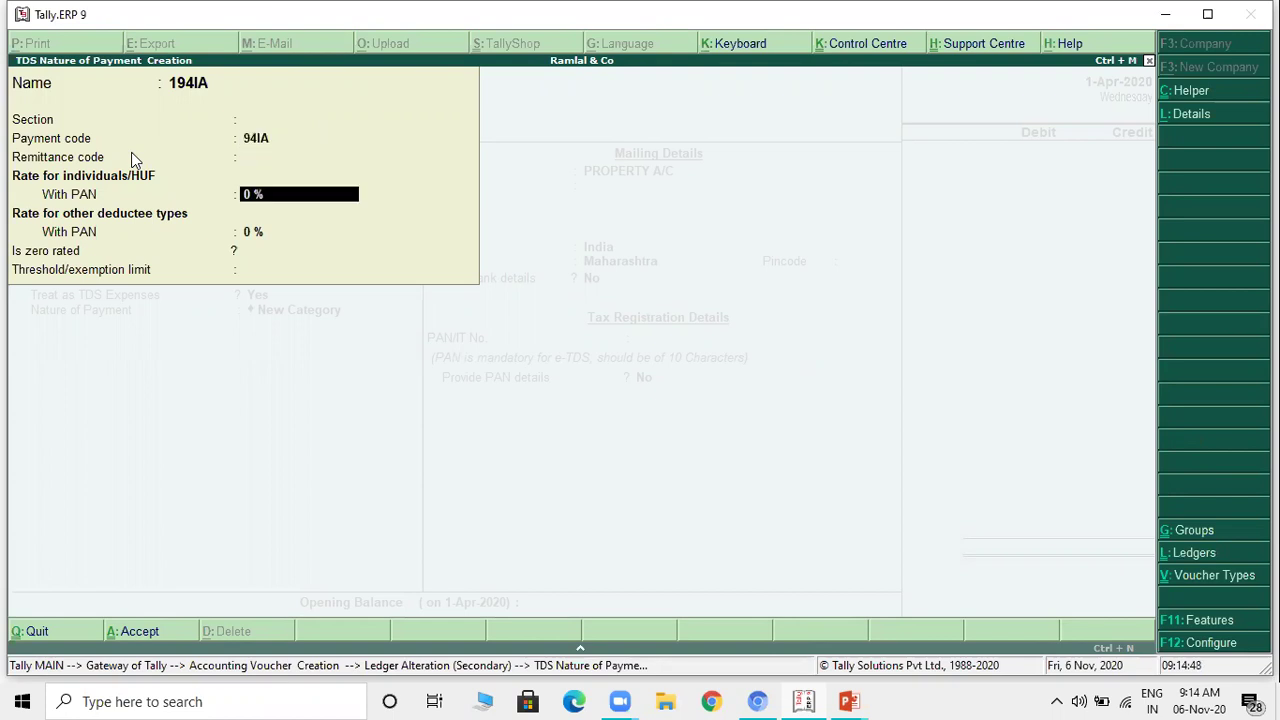
Step: Set the 194IA rates to 1% for individuals and other deductees with a threshold of 5000000, and save it
type("1")
key("Return")
key("Return")
type("5000000")
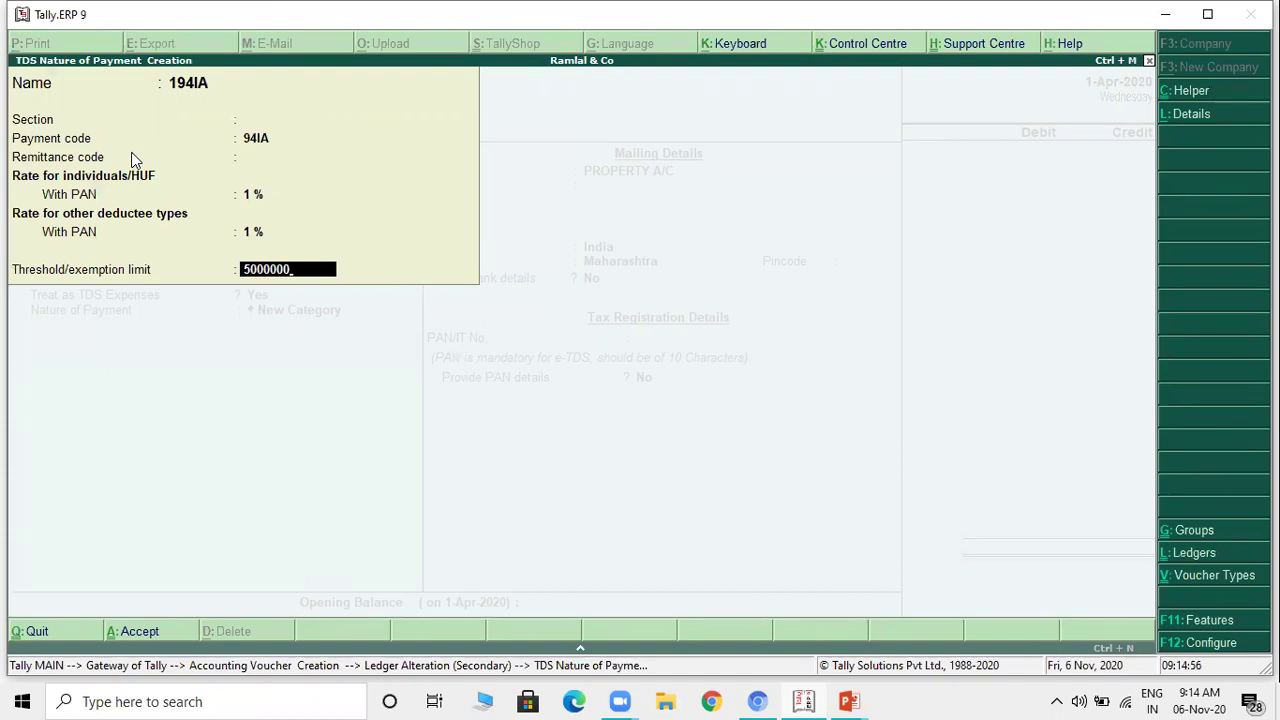
key("Return")
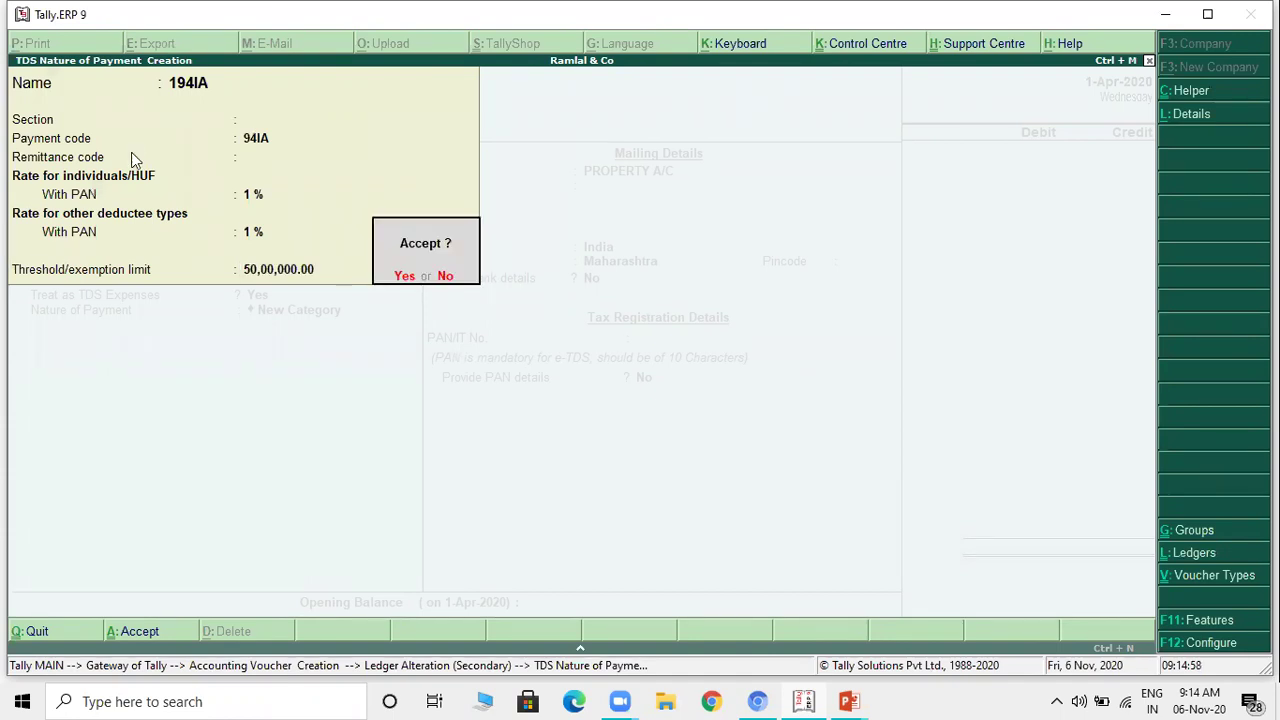
key("Return")
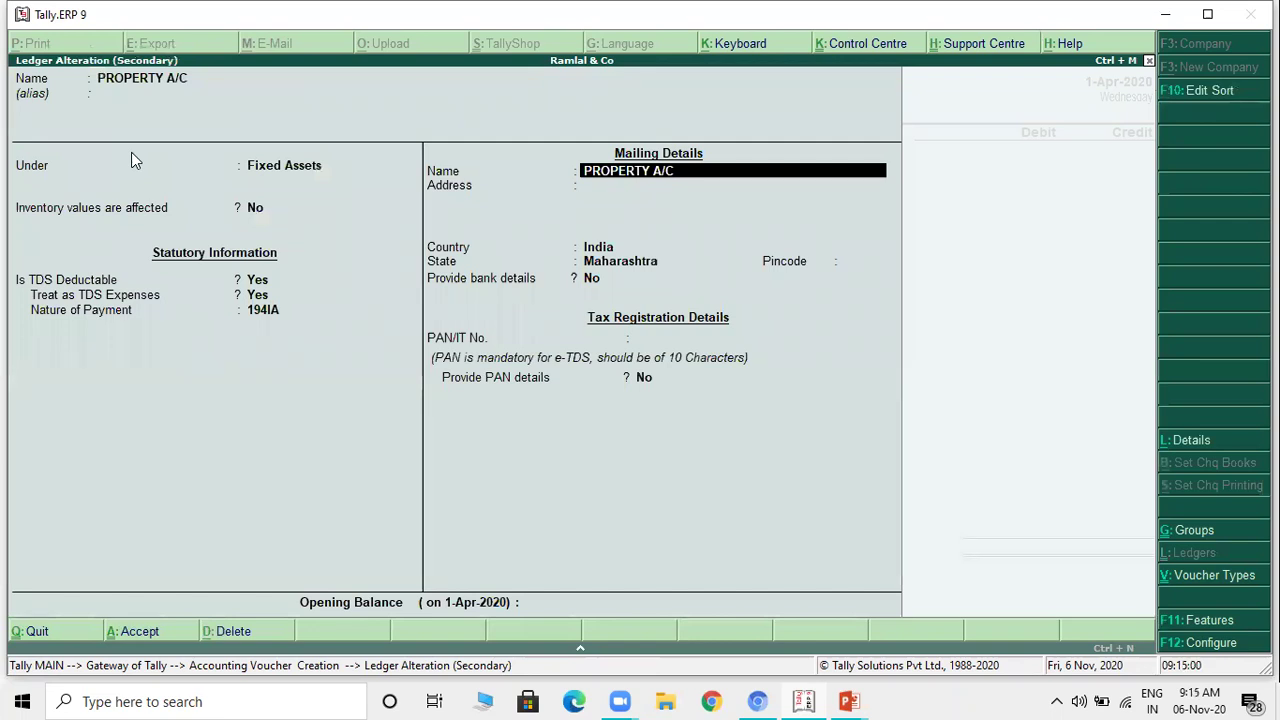
Step: Save the altered PROPERTY A/C ledger and debit it with 70,00,000 in the journal voucher
key("ctrl+a")
type("70,00,000")
key("Return")
key("Return")
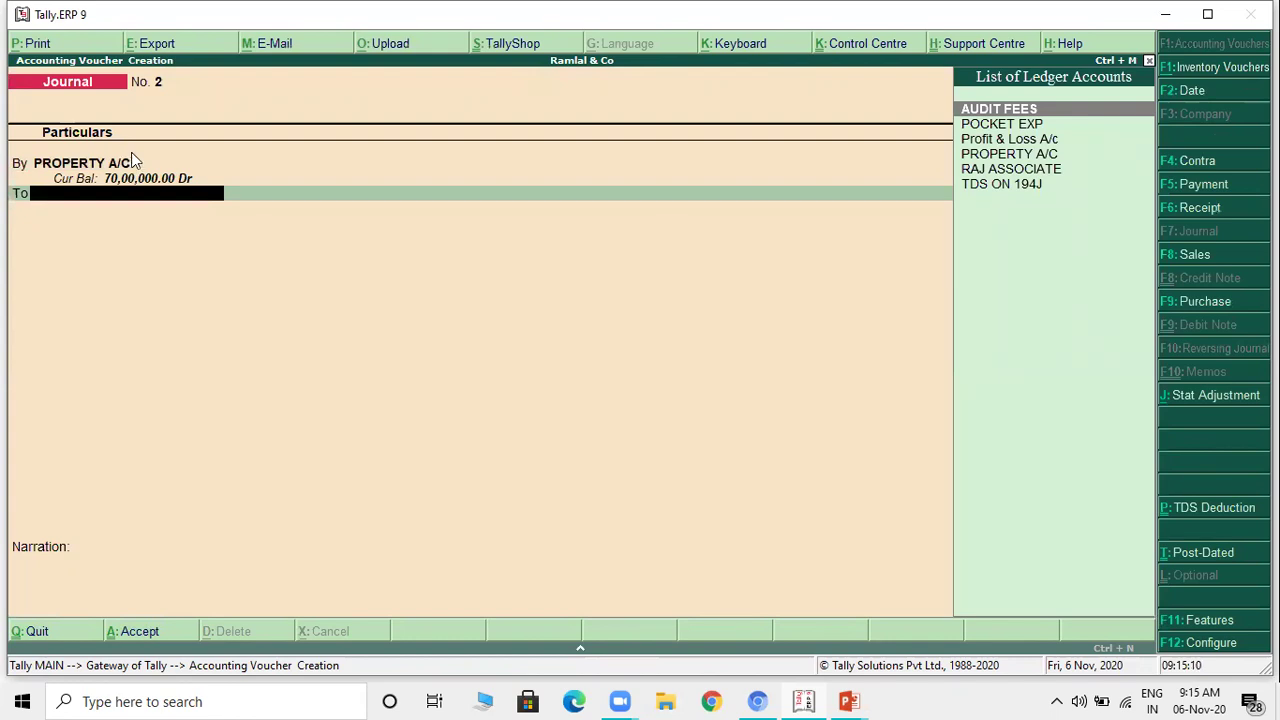
Step: Create a ledger named RAKHI CONSTRUCTION under Sundry Creditors from the journal's credit line, maintaining balances bill-by-bill with no default credit period
key("alt+c")
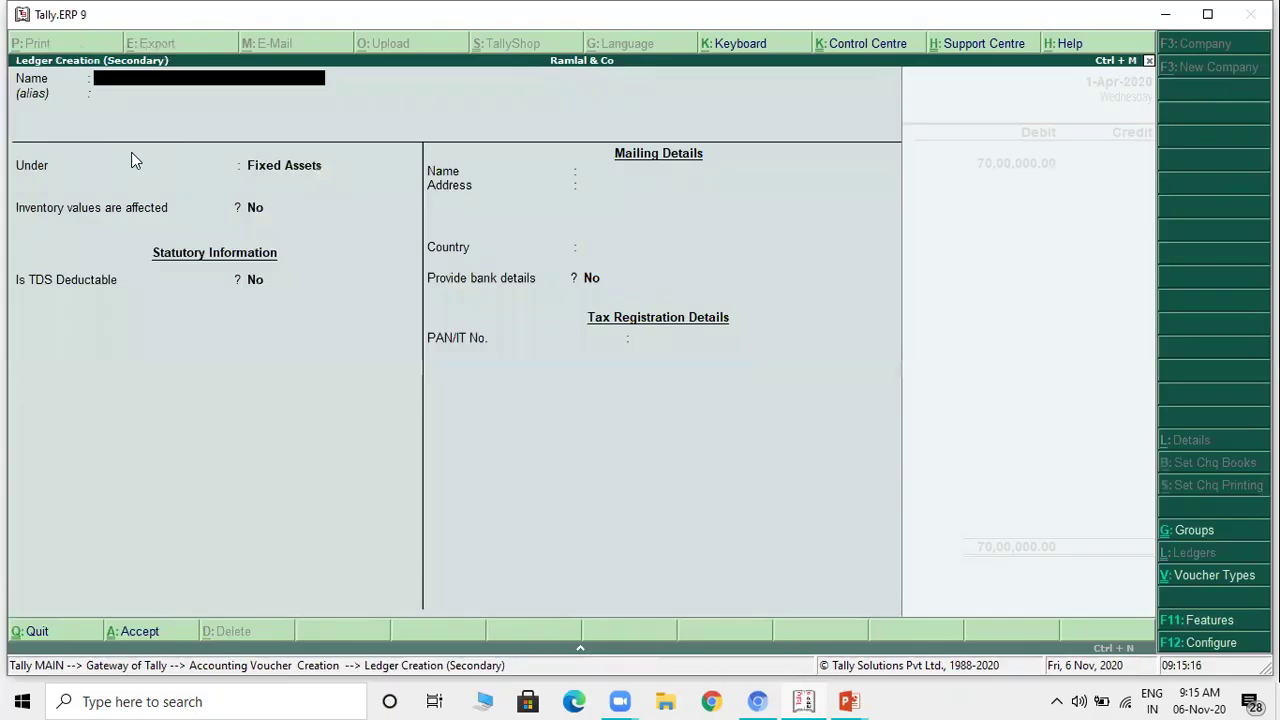
type("RAKHI CONSTRUCTION")
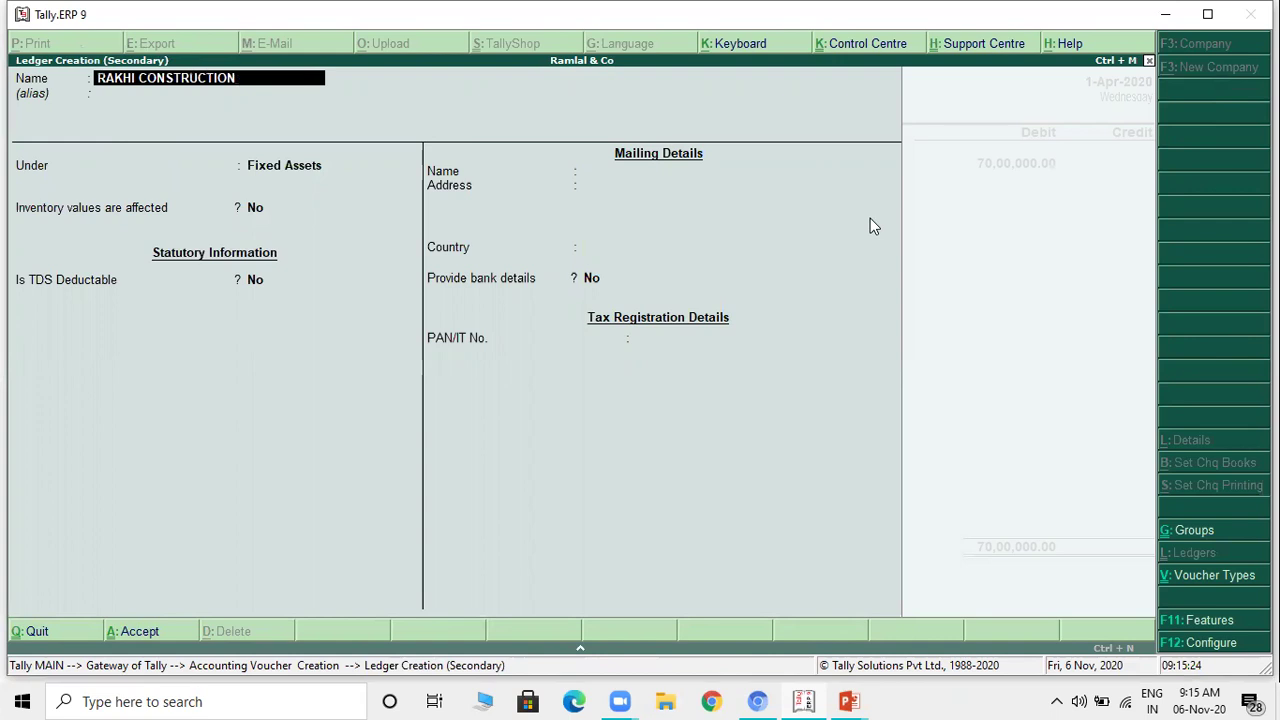
key("Return")
key("Return")
type("CRE")
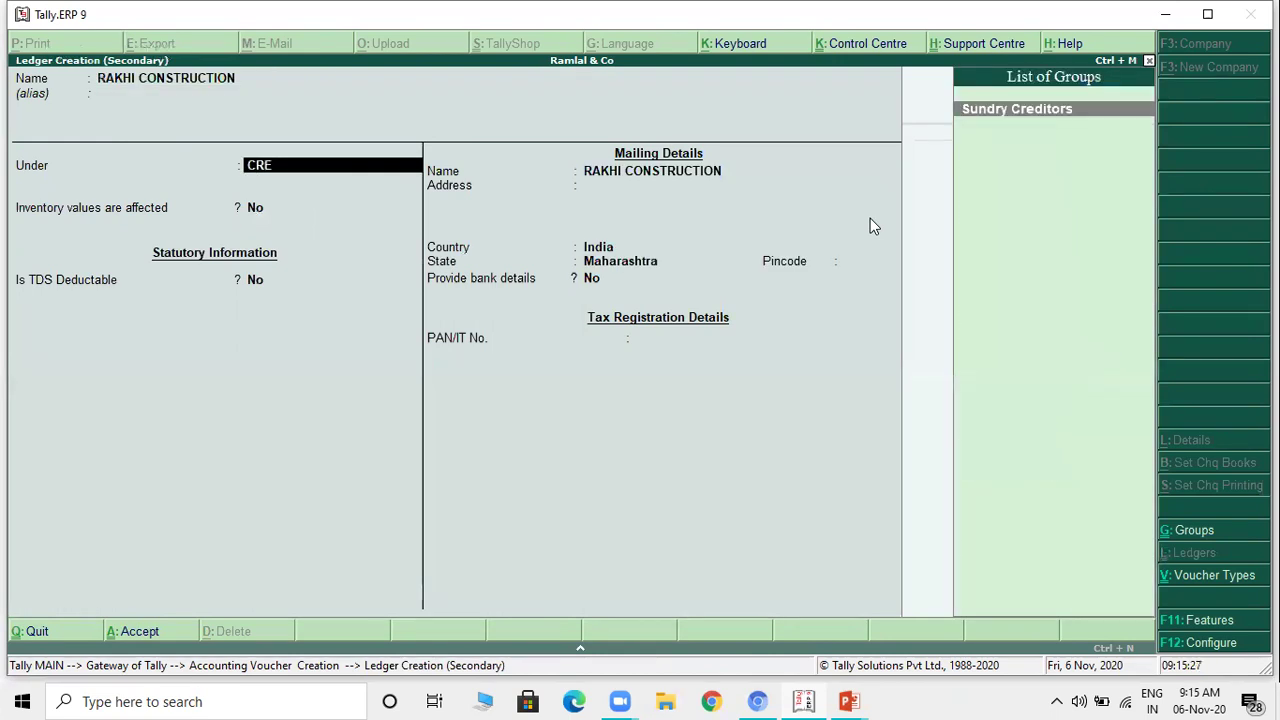
key("Return")
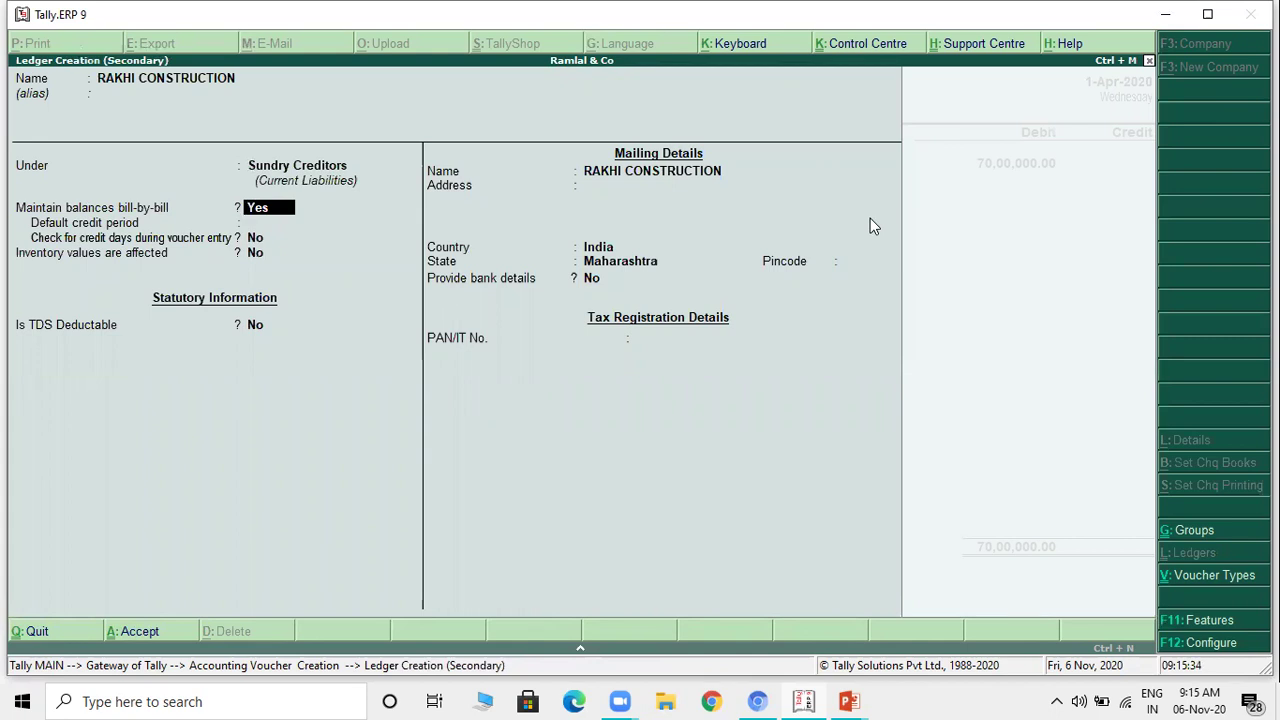
key("Return")
key("Return")
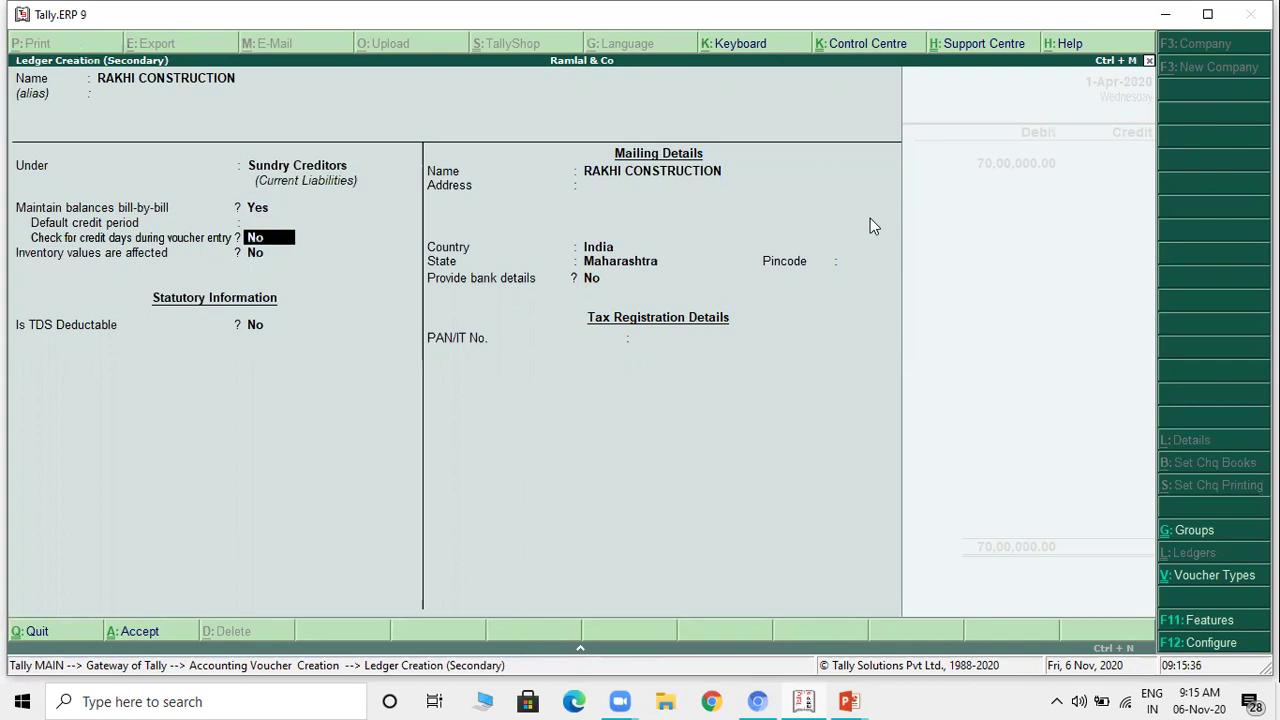
Step: Make the RAKHI CONSTRUCTION ledger TDS deductable with deductee type Company - Resident, and deduct TDS in the same voucher
key("Return")
type("YES")
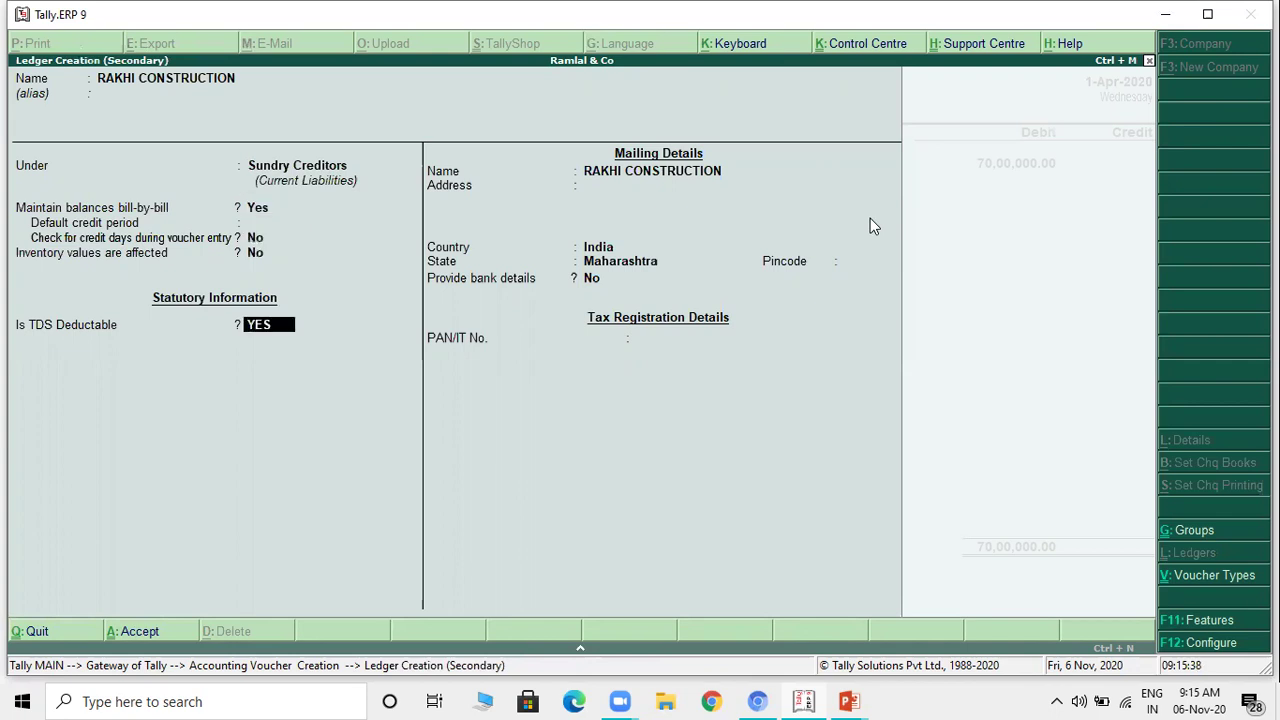
key("Return")
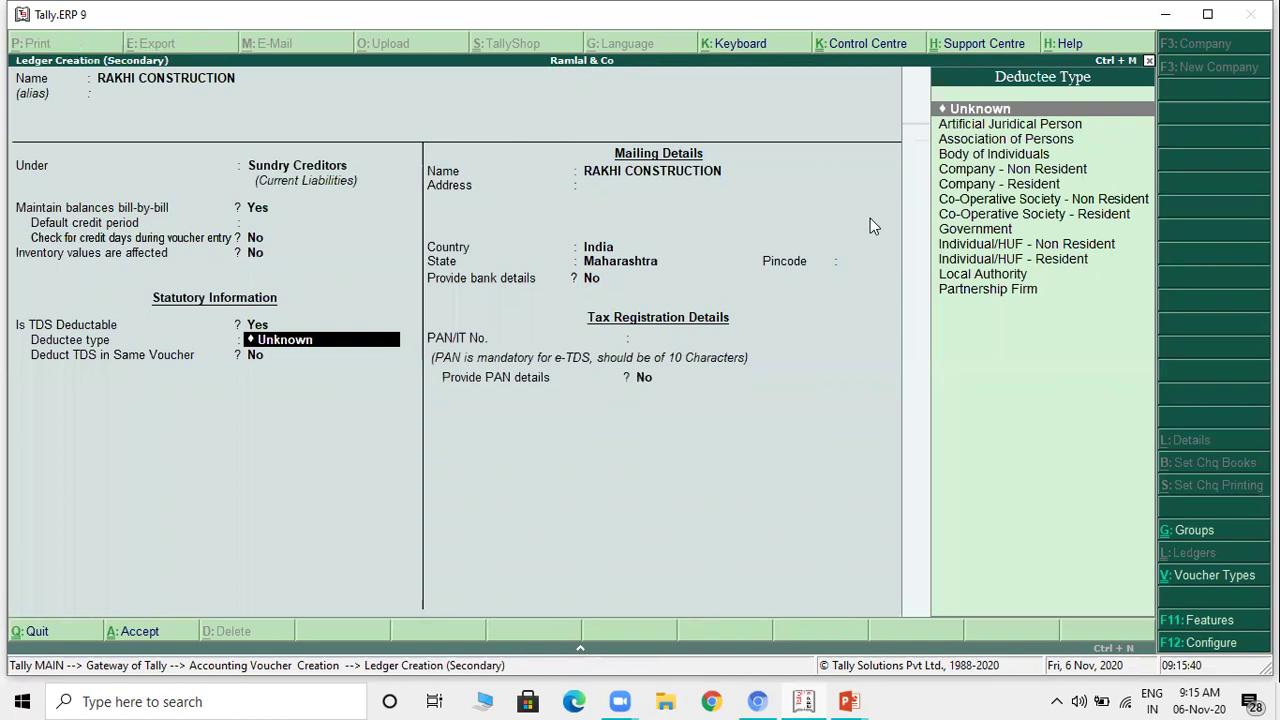
key("Down")
key("Down")
key("Down")
key("Down")
key("Down")
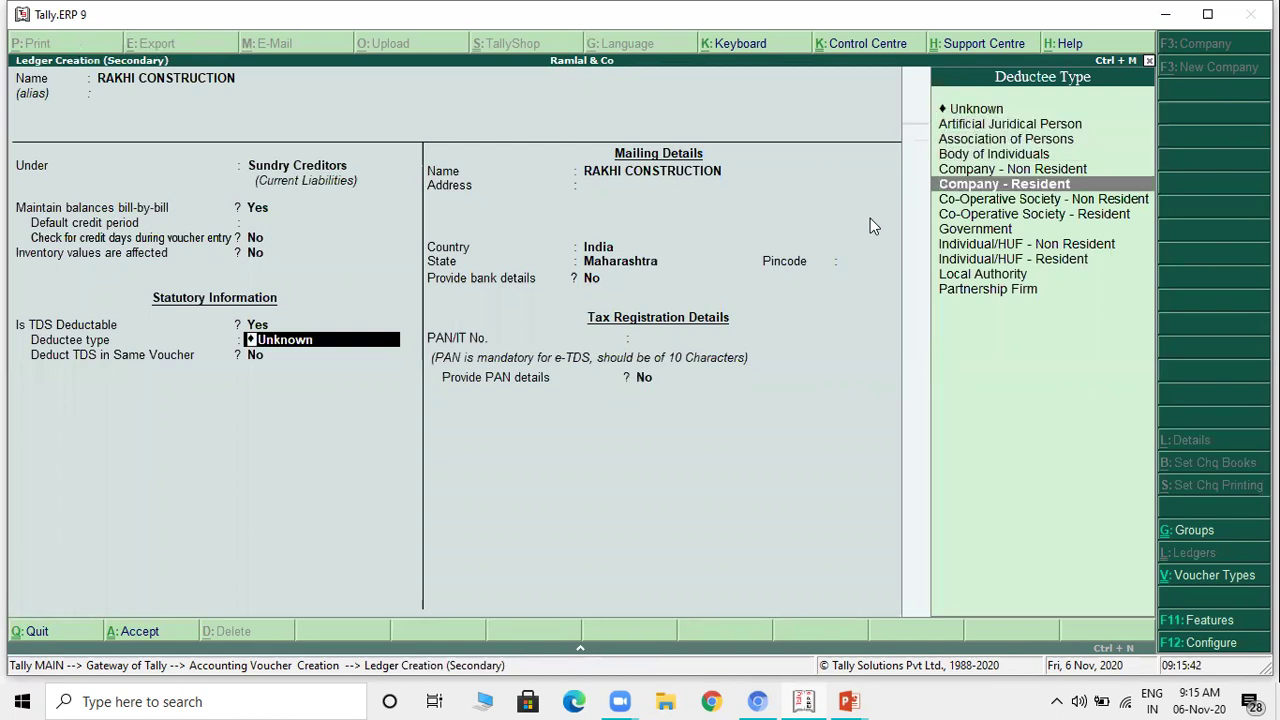
key("Return")
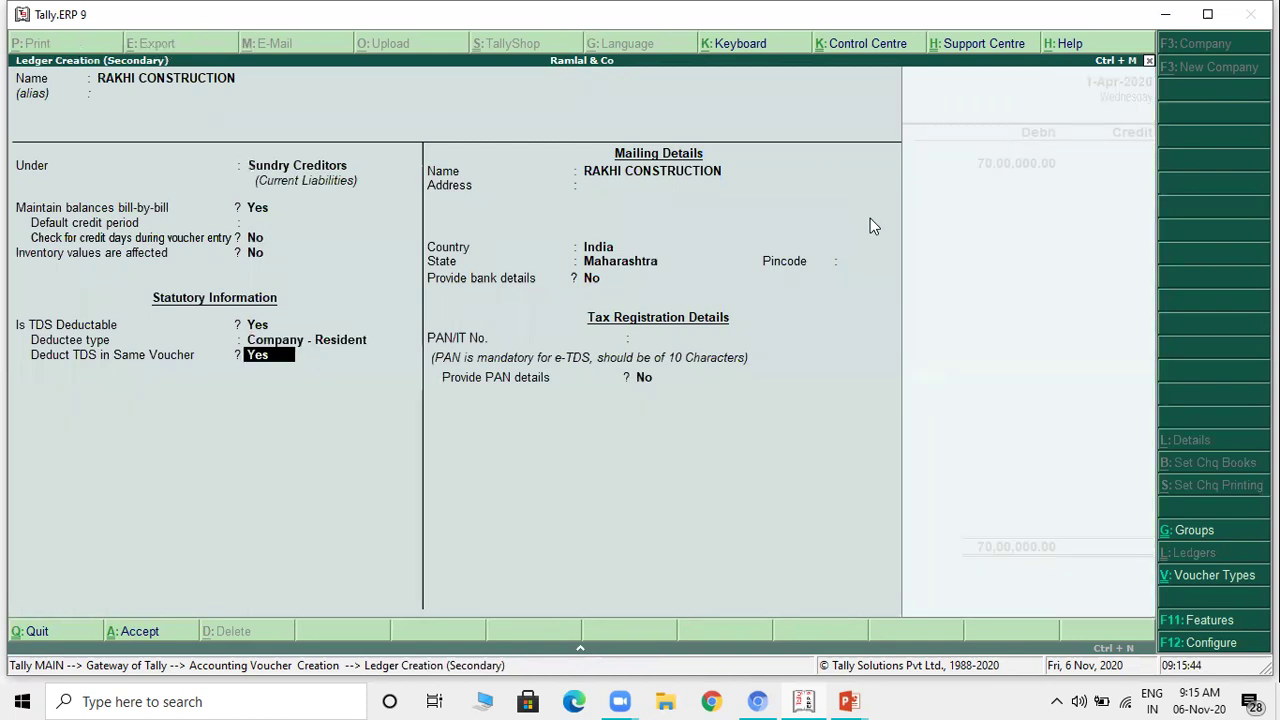
key("y")
key("Return")
Step: Enter Rakhi Construction's PAN as given on the example slide, leaving the mailing address empty
key("Return")
key("Return")
key("Return")
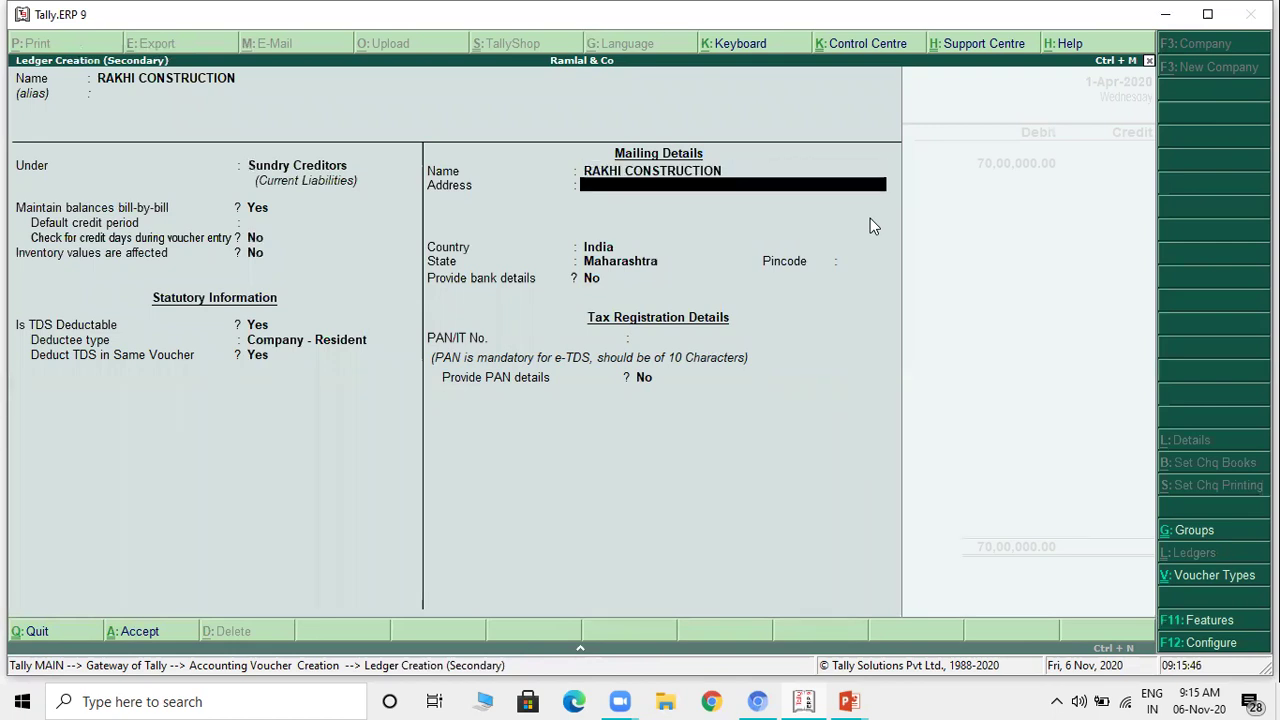
key("Return")
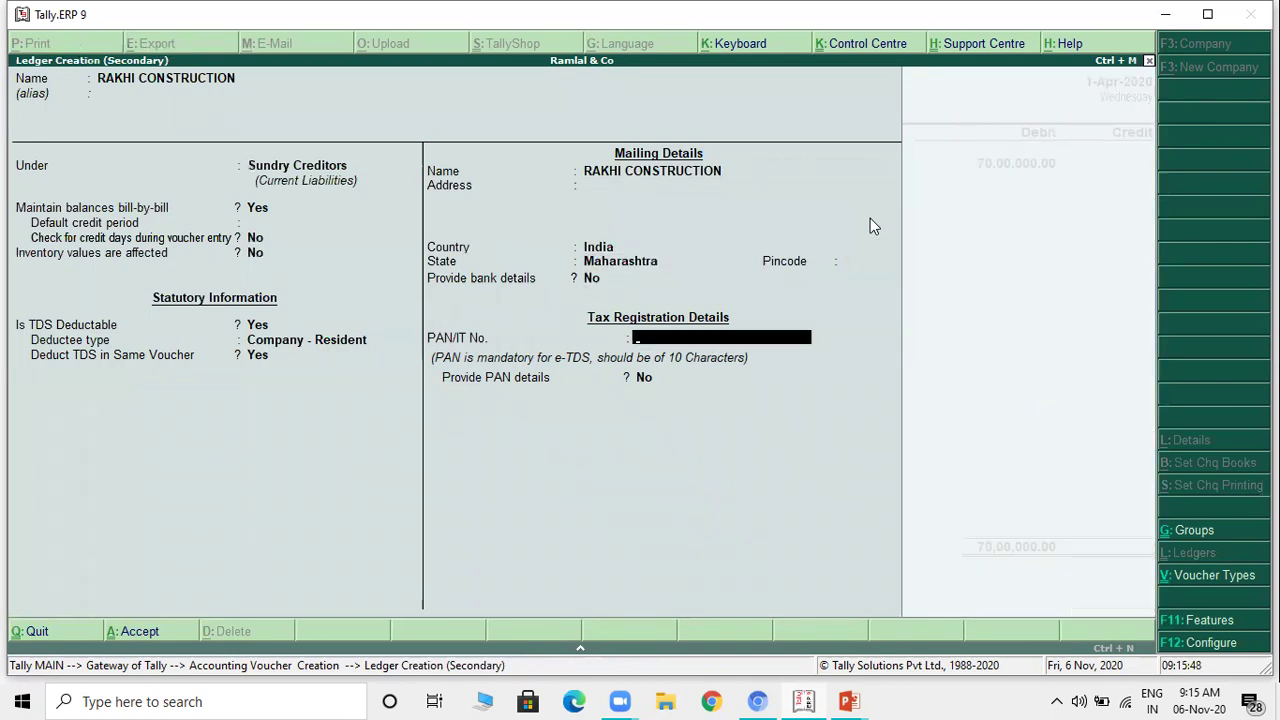
key("alt+Tab")
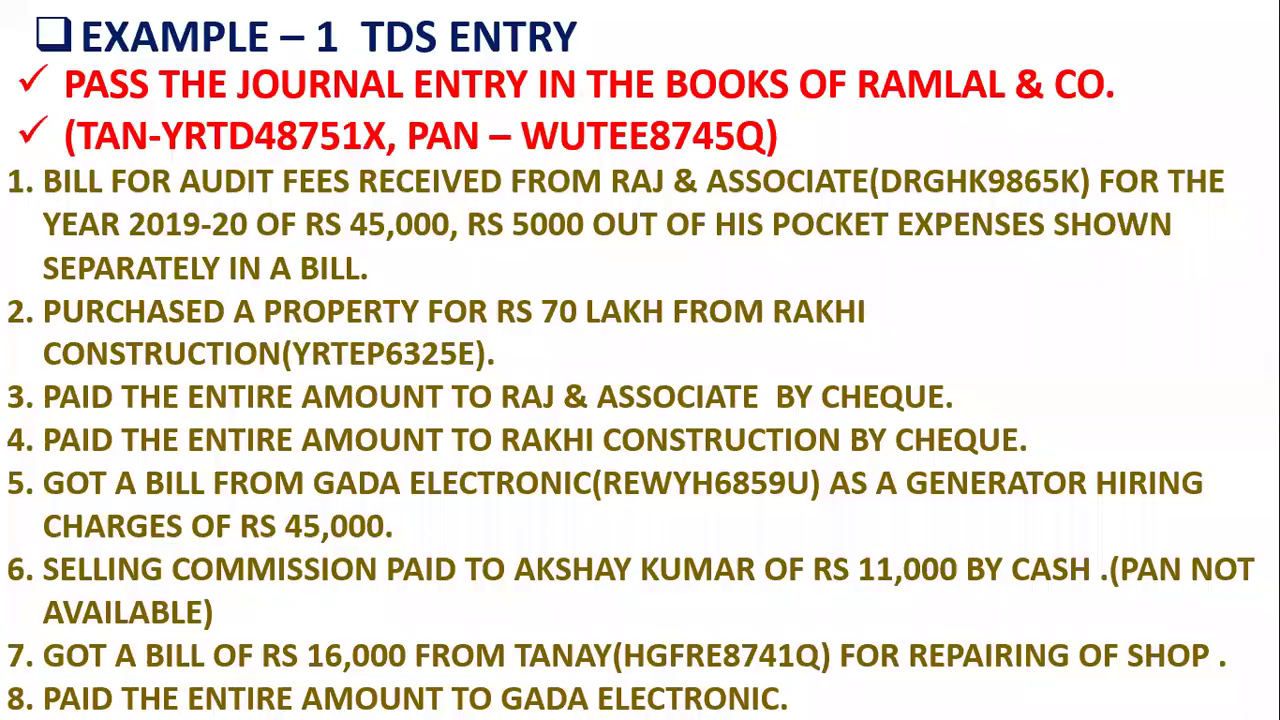
key("alt+Tab")
type("YRTE")
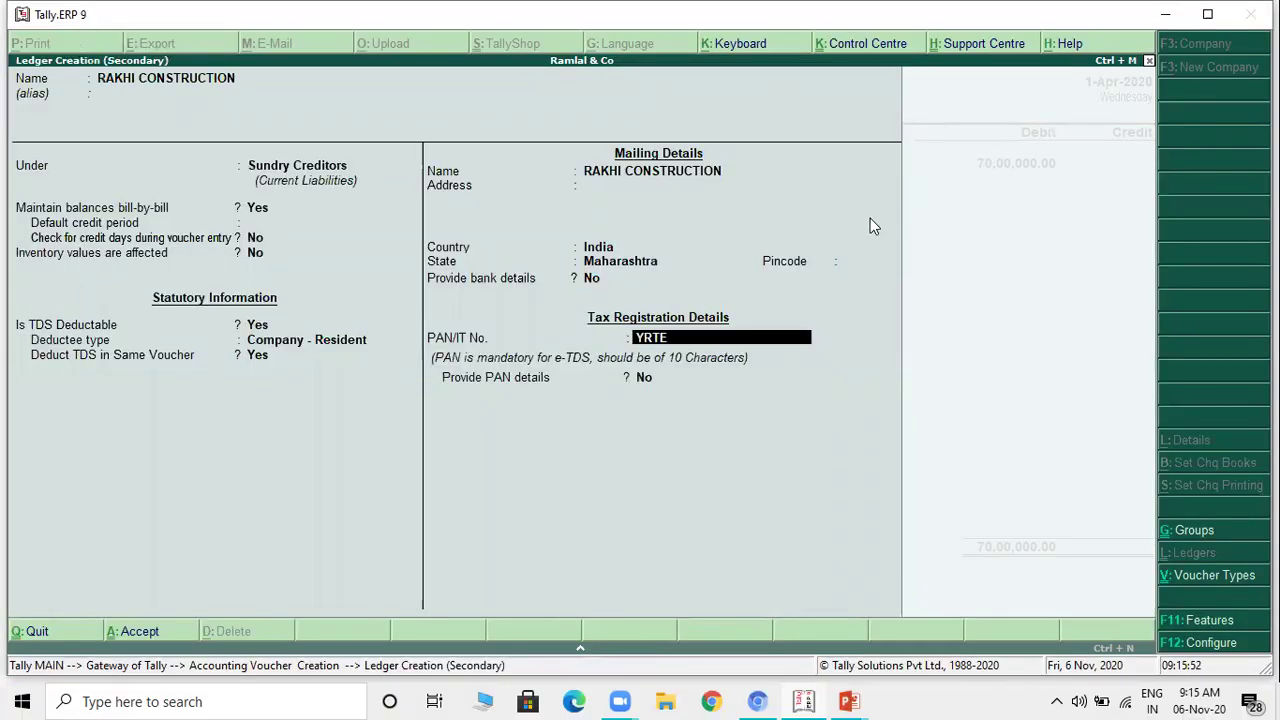
key("alt+Tab")
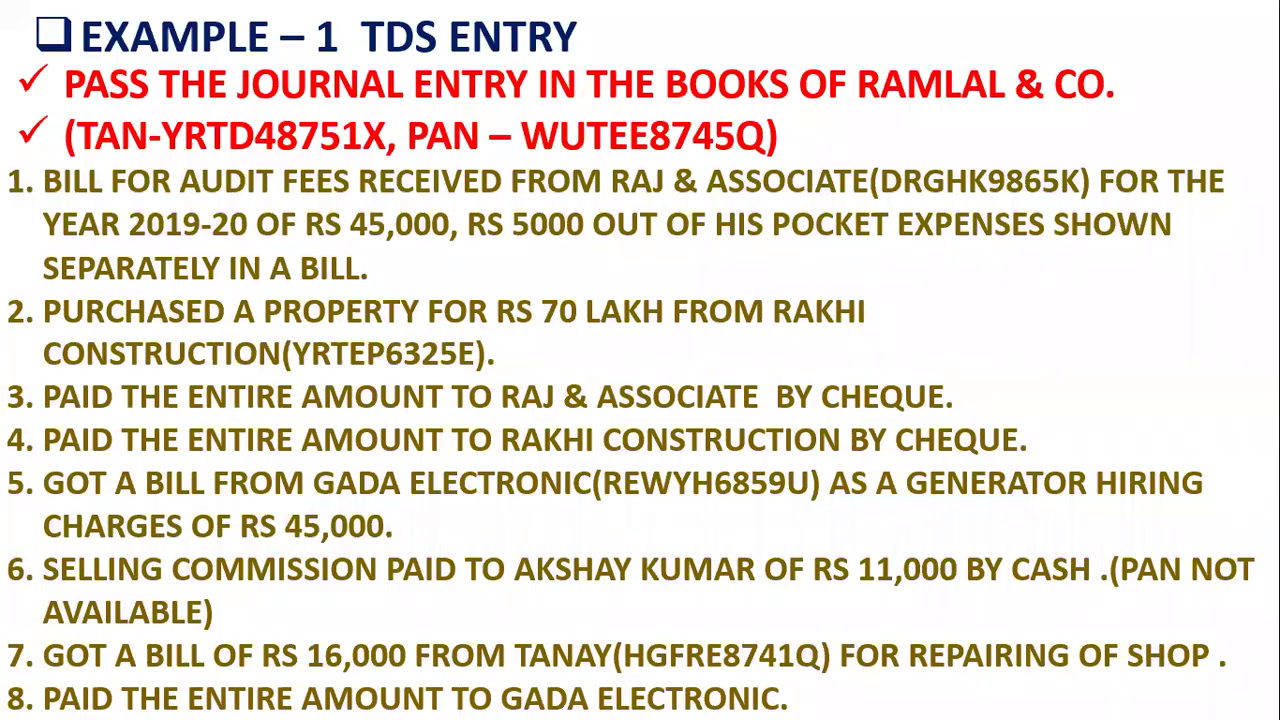
key("alt+Tab")
type("P")
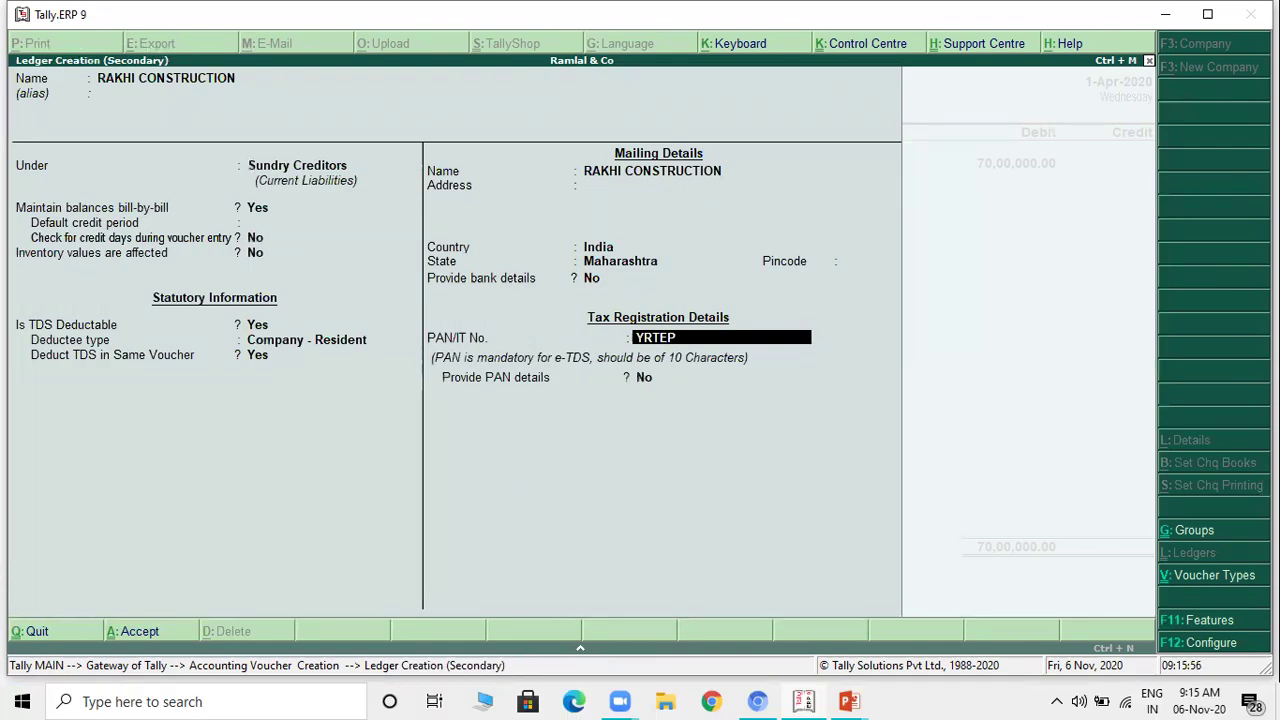
key("alt+Tab")
key("alt+Tab")
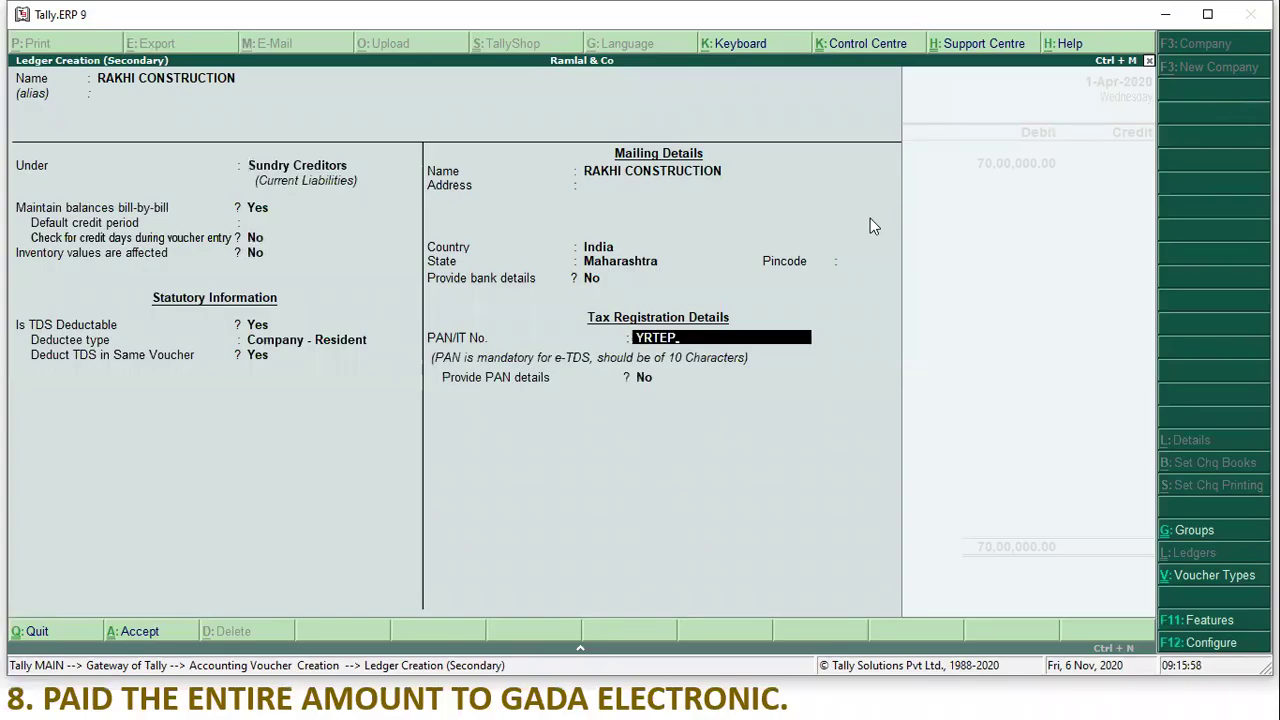
type("6325")
key("alt+Tab")
key("alt+Tab")
type("E")
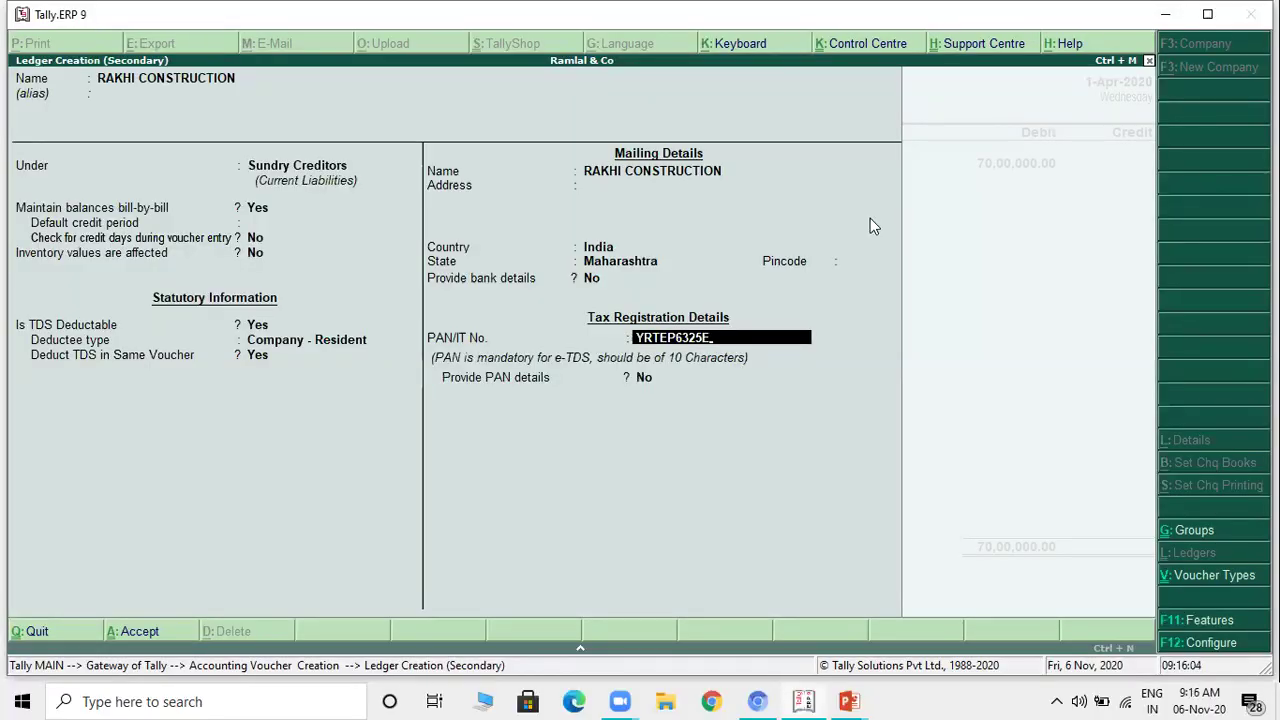
key("Return")
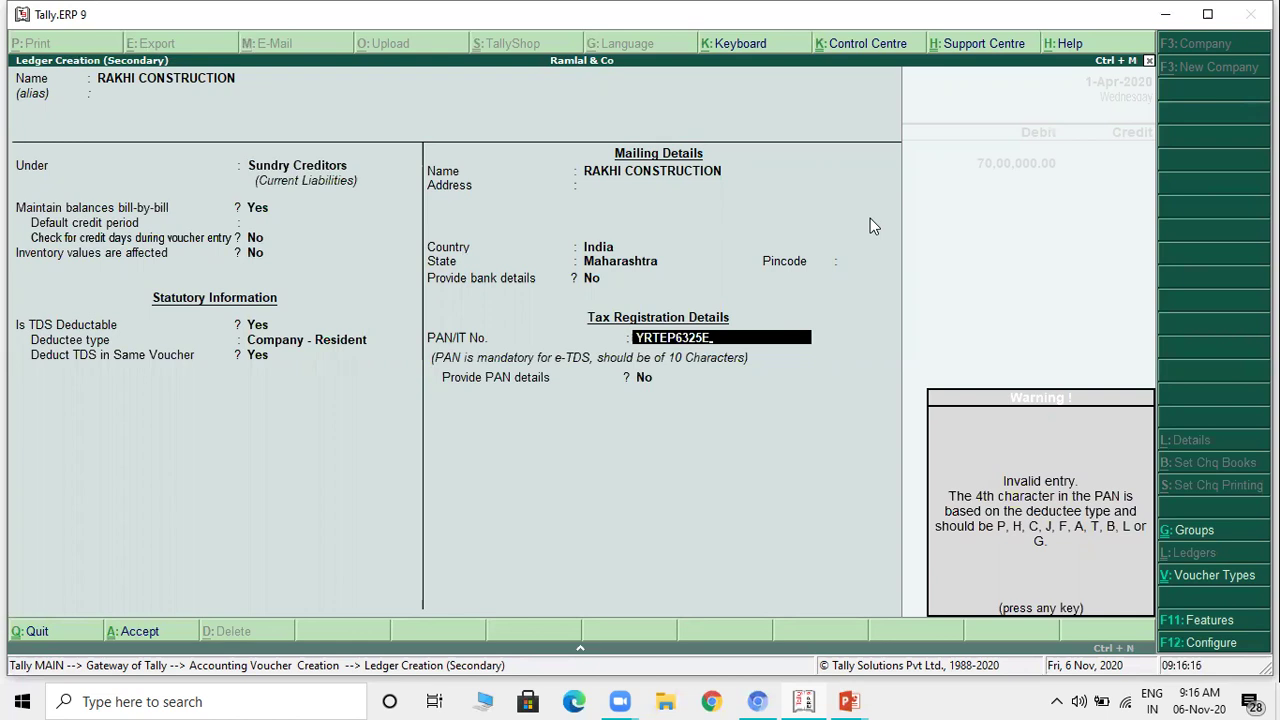
key("Return")
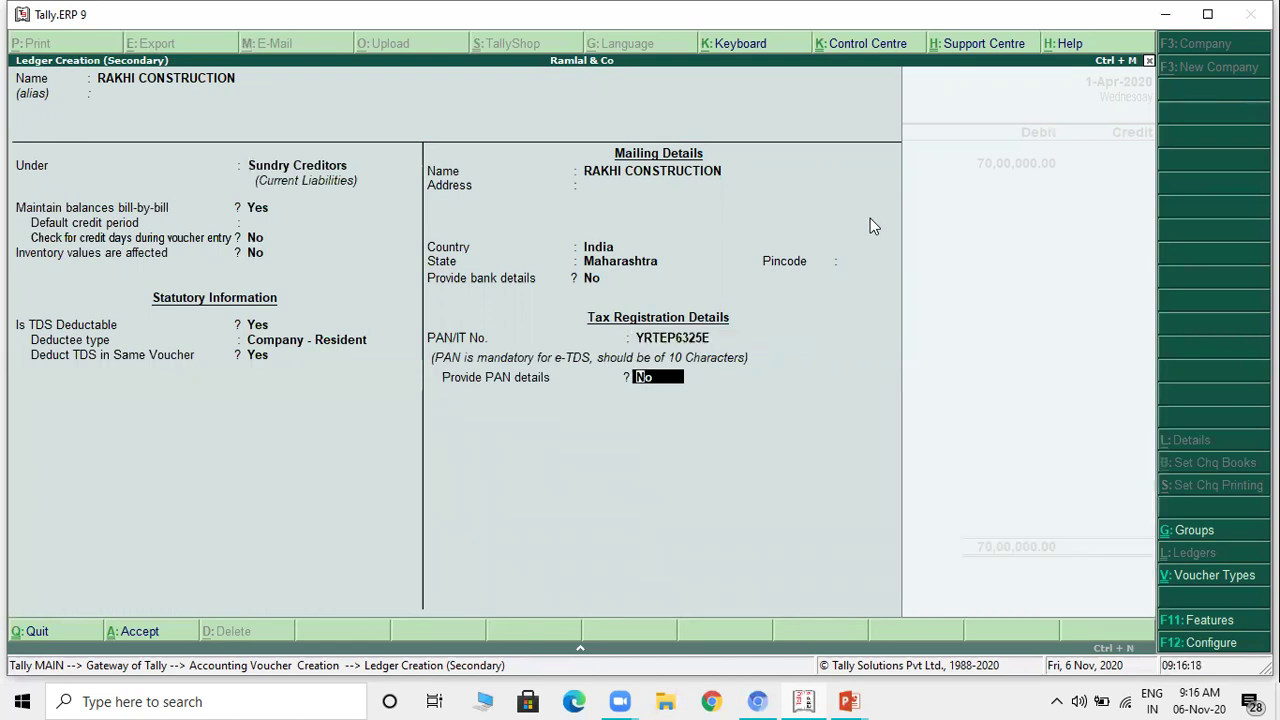
Step: Change the fourth character of the PAN to C to suit a company deductee, and save the ledger
key("Up")
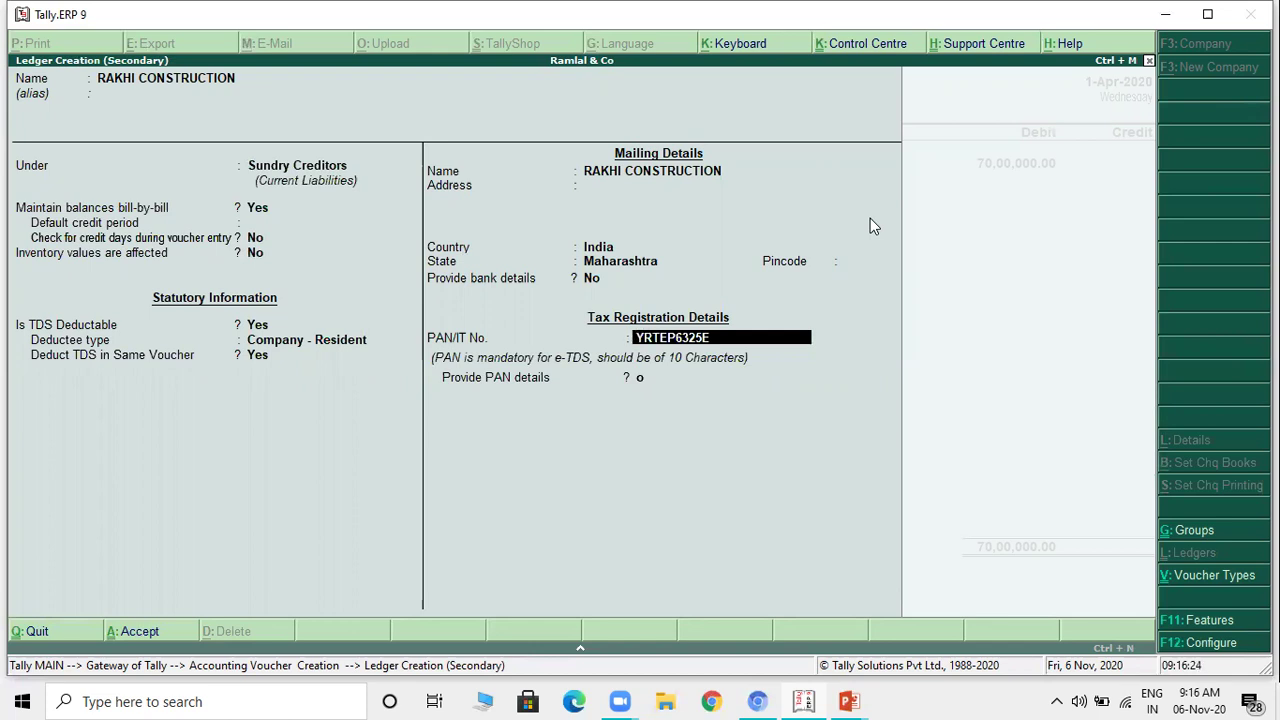
key("Delete")
type("C")
key("Return")
key("Return")
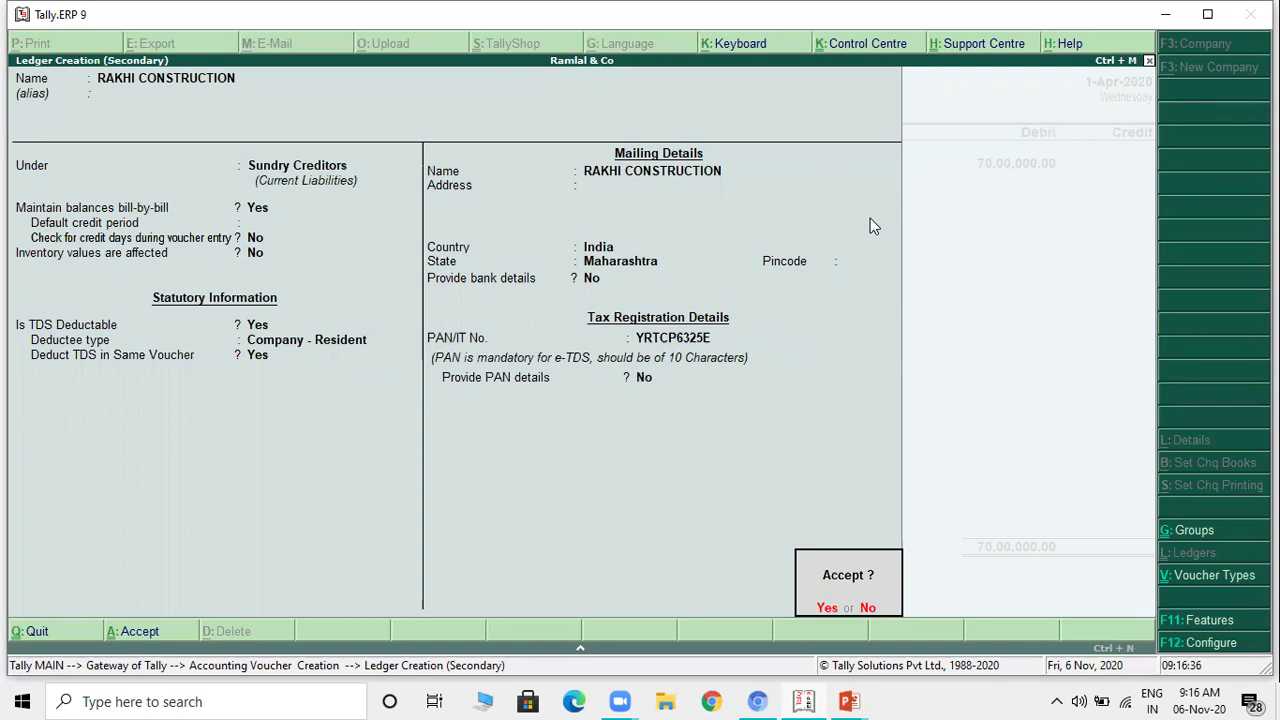
key("Return")
Step: Credit RAKHI CONSTRUCTION with 69,30,000, allocating bill-wise New Ref 2 for 70,00,000 Cr and 70,000 Dr
key("Return")
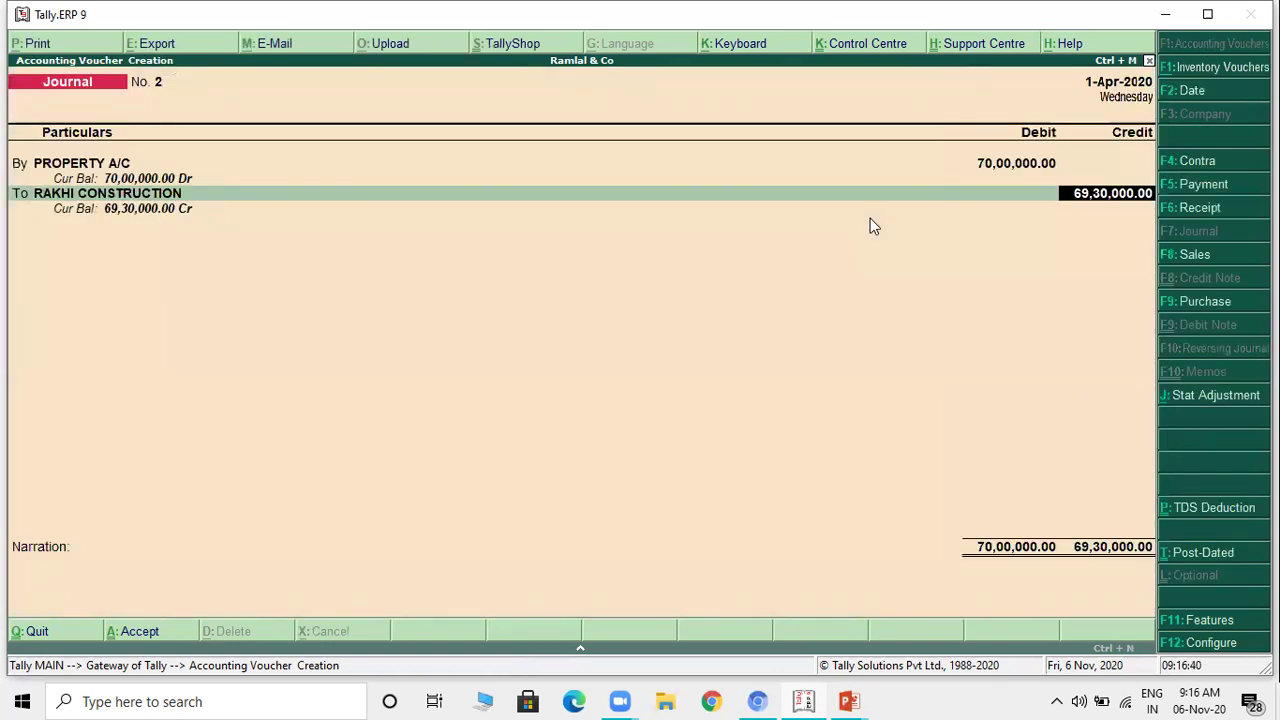
key("Return")
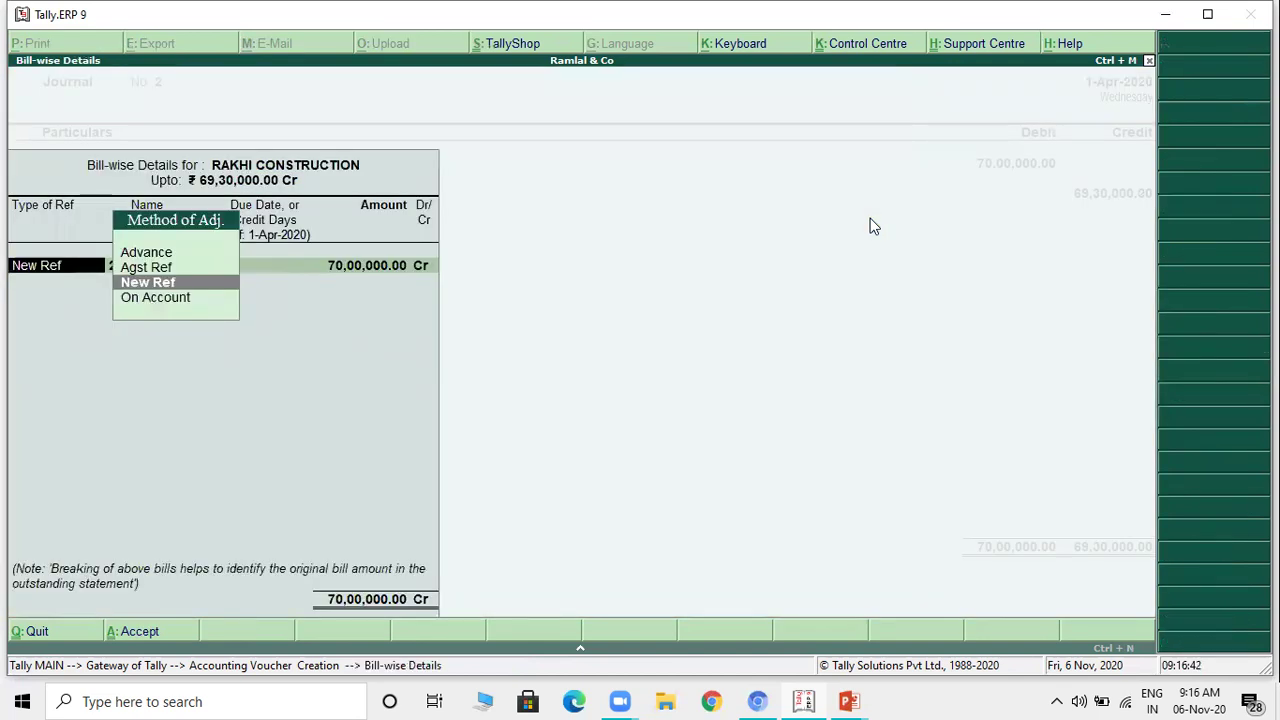
key("Return")
key("Return")
key("Return")
key("Return")
key("Return")
key("Return")
key("Return")
key("Return")
key("Return")
key("Return")
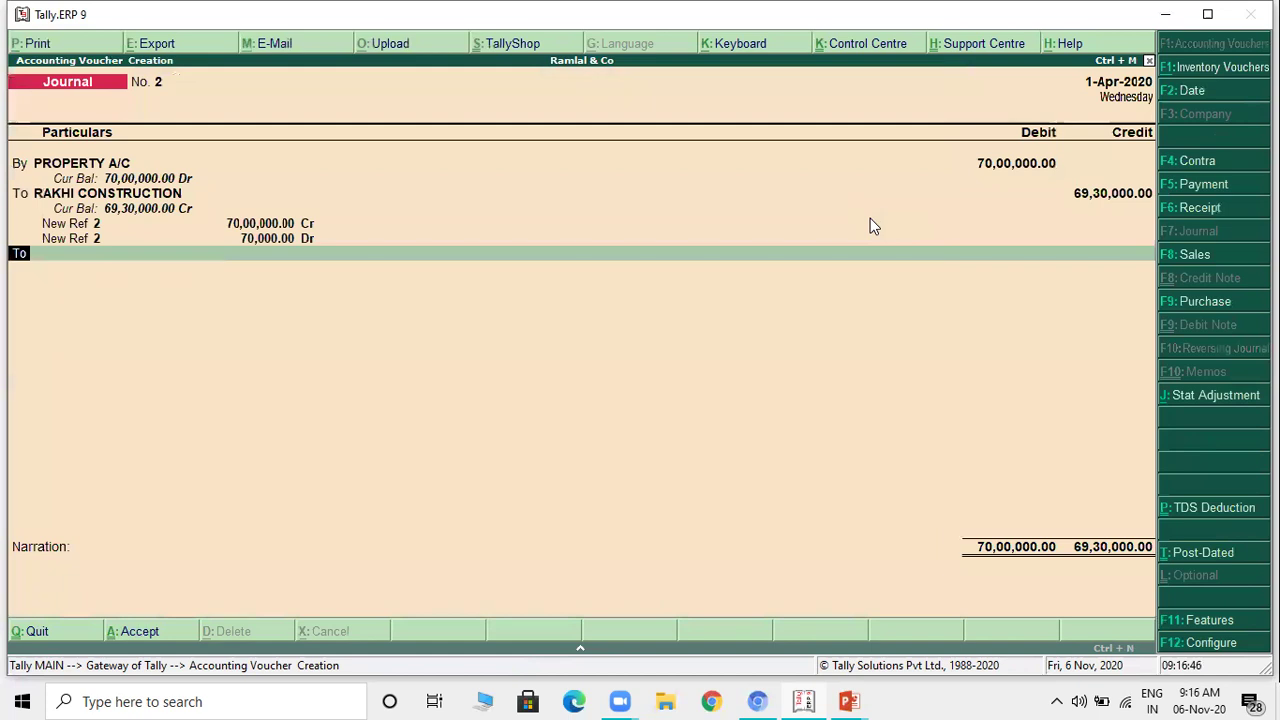
Step: Create a ledger named TDS ON 194IA under Duties & Taxes from the journal's next credit line
key("Return")
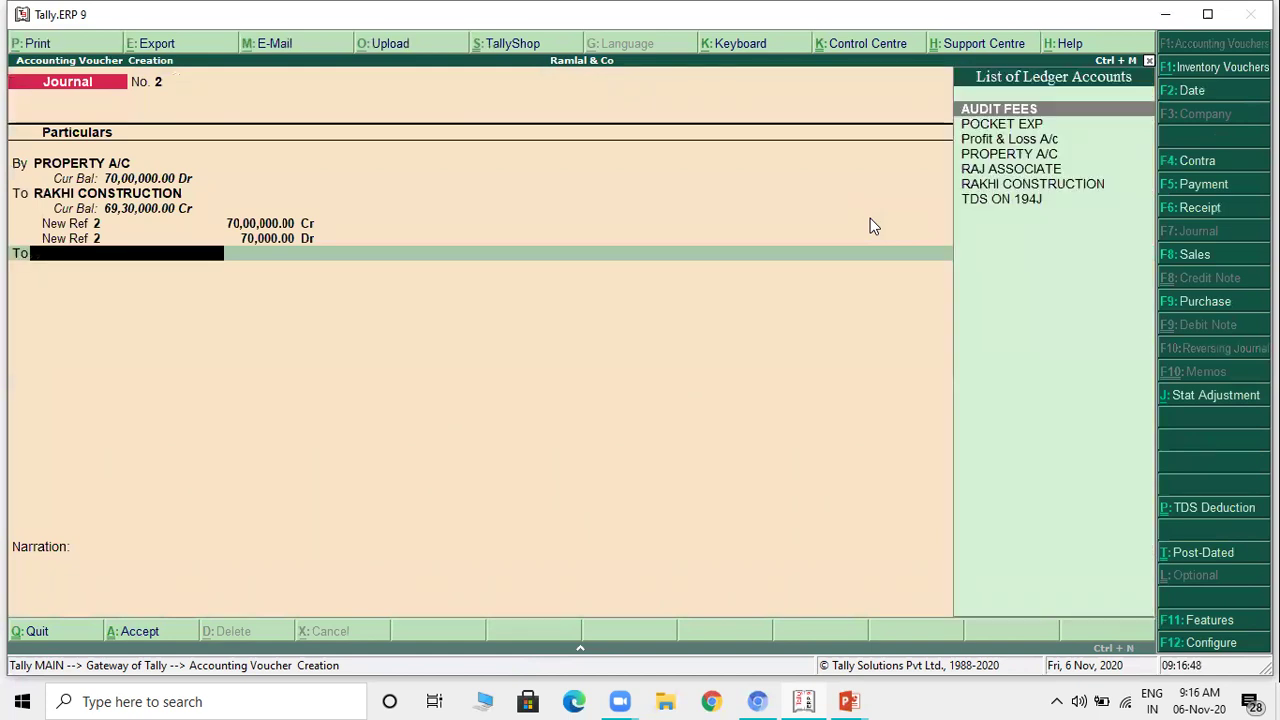
key("alt+c")
type("TDS ON 194IA")
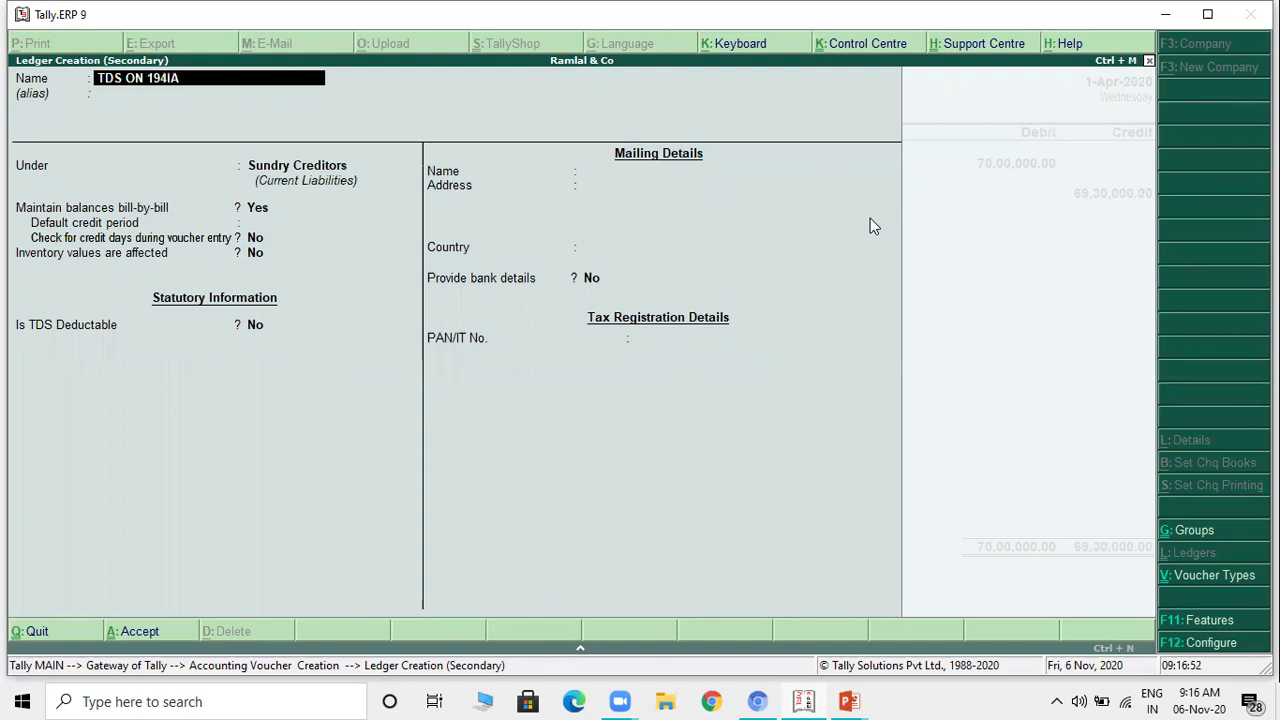
key("Return")
type("D")
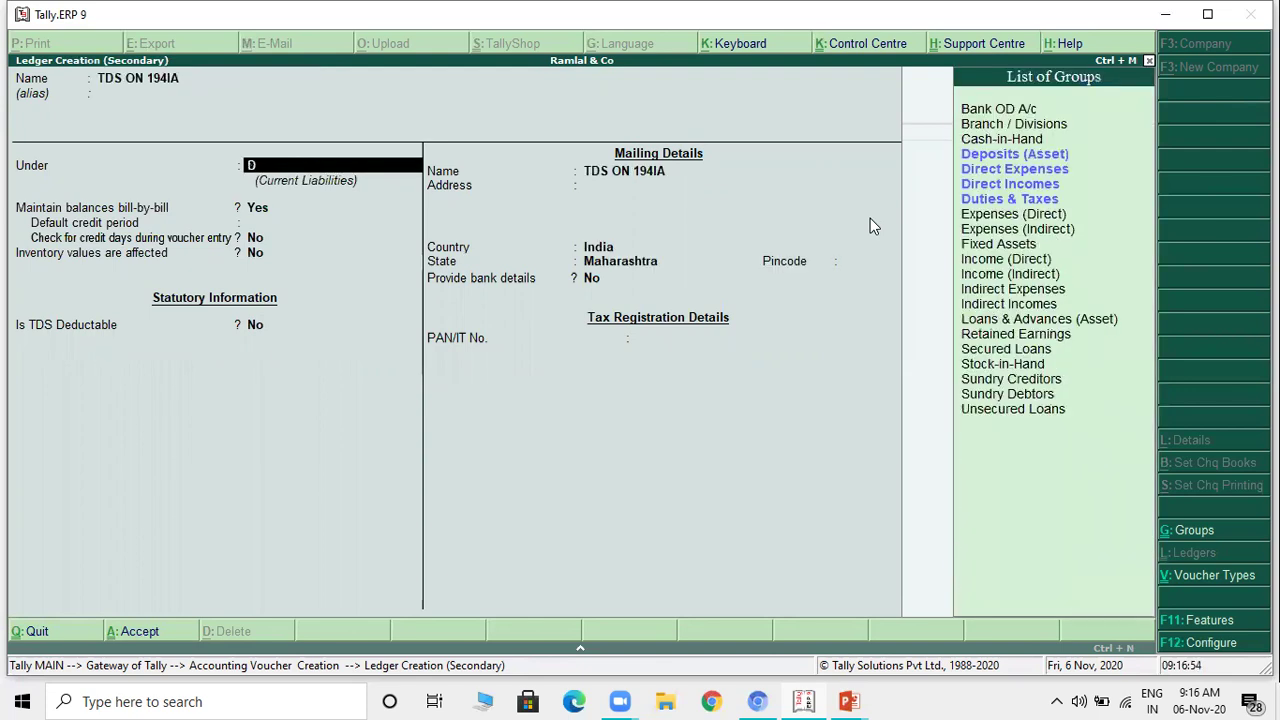
type("u")
key("Return")
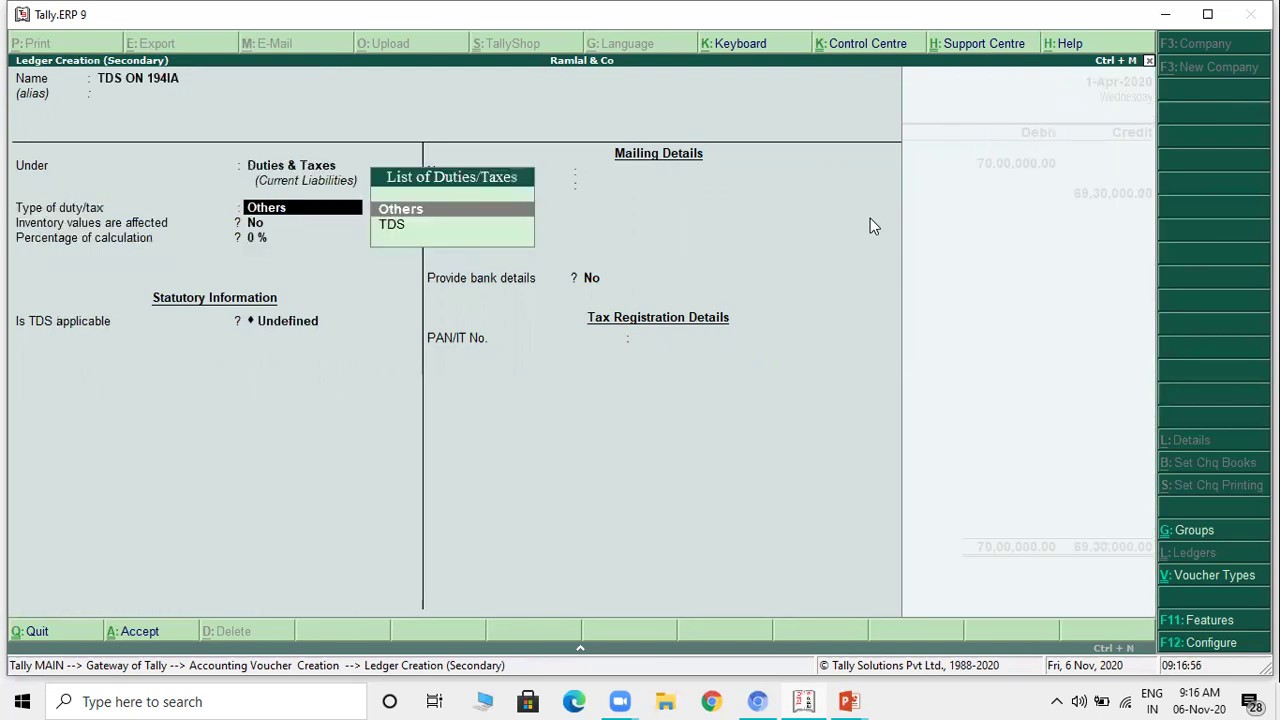
Step: Set the new ledger's type of duty/tax to TDS and its nature of payment to 194IA, without bank details
key("Return")
key("BackSpace")
key("Down")
key("Return")
key("Down")
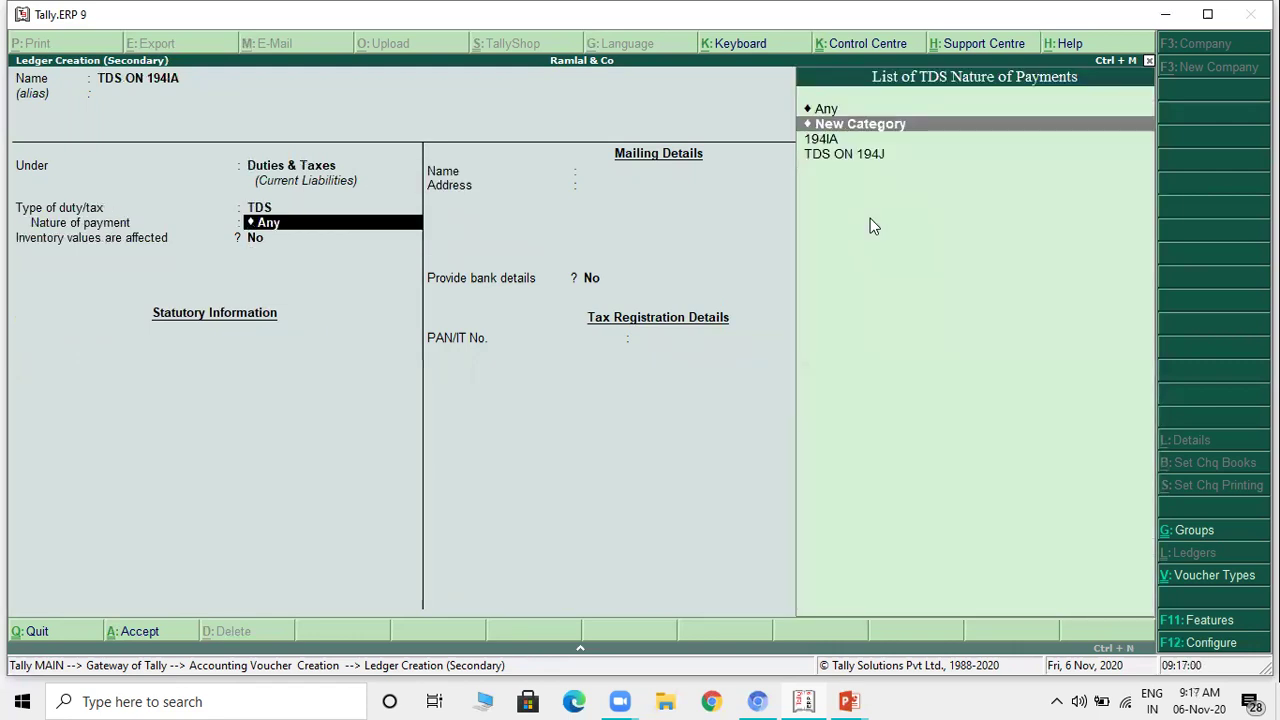
key("Down")
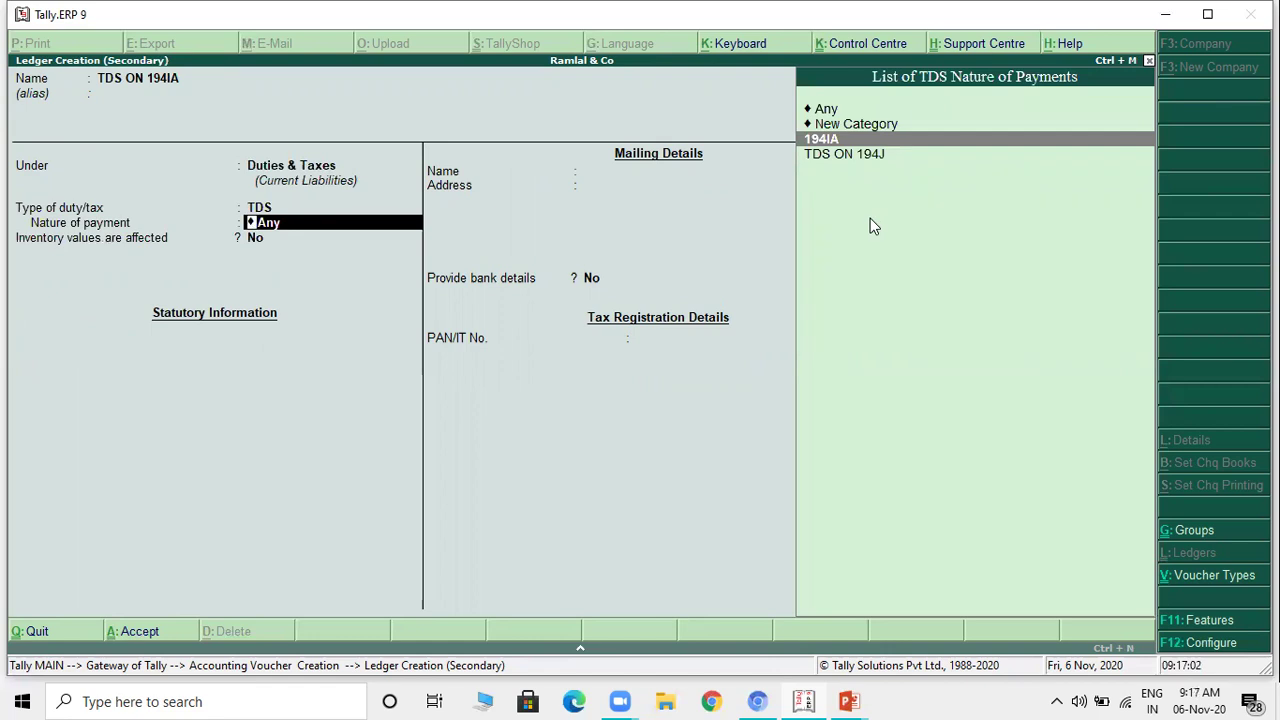
key("Return")
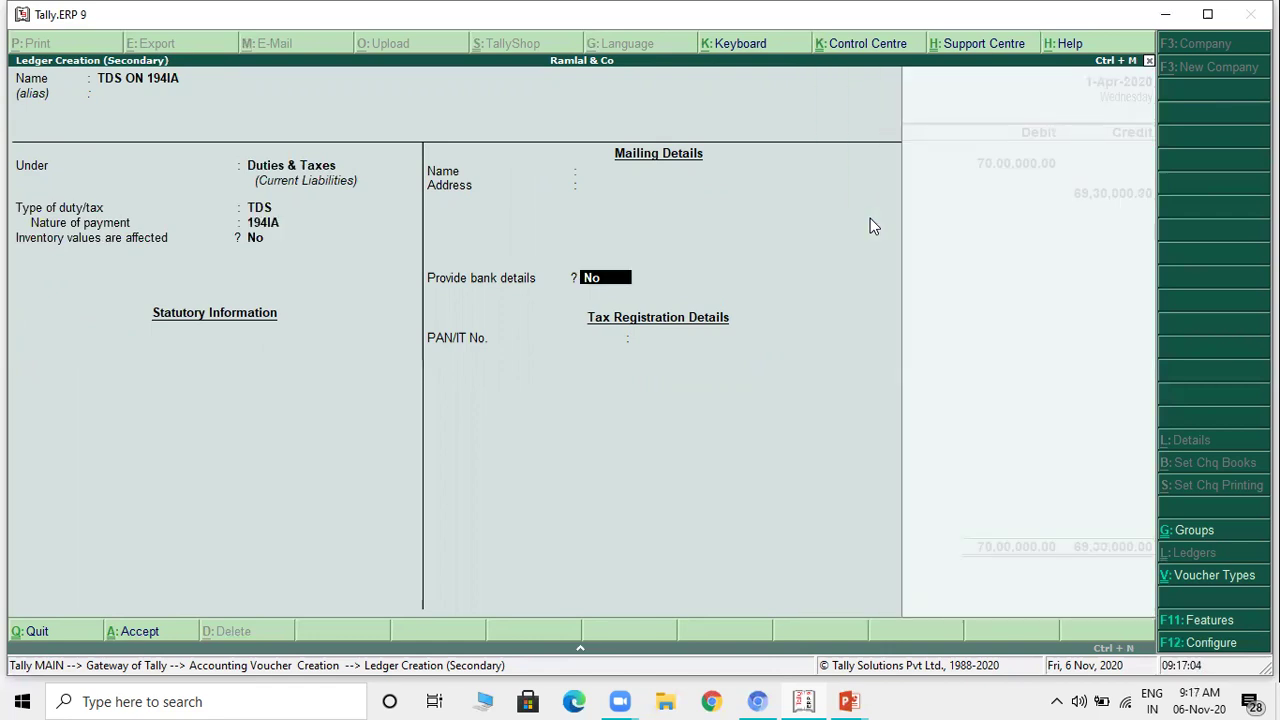
key("Return")
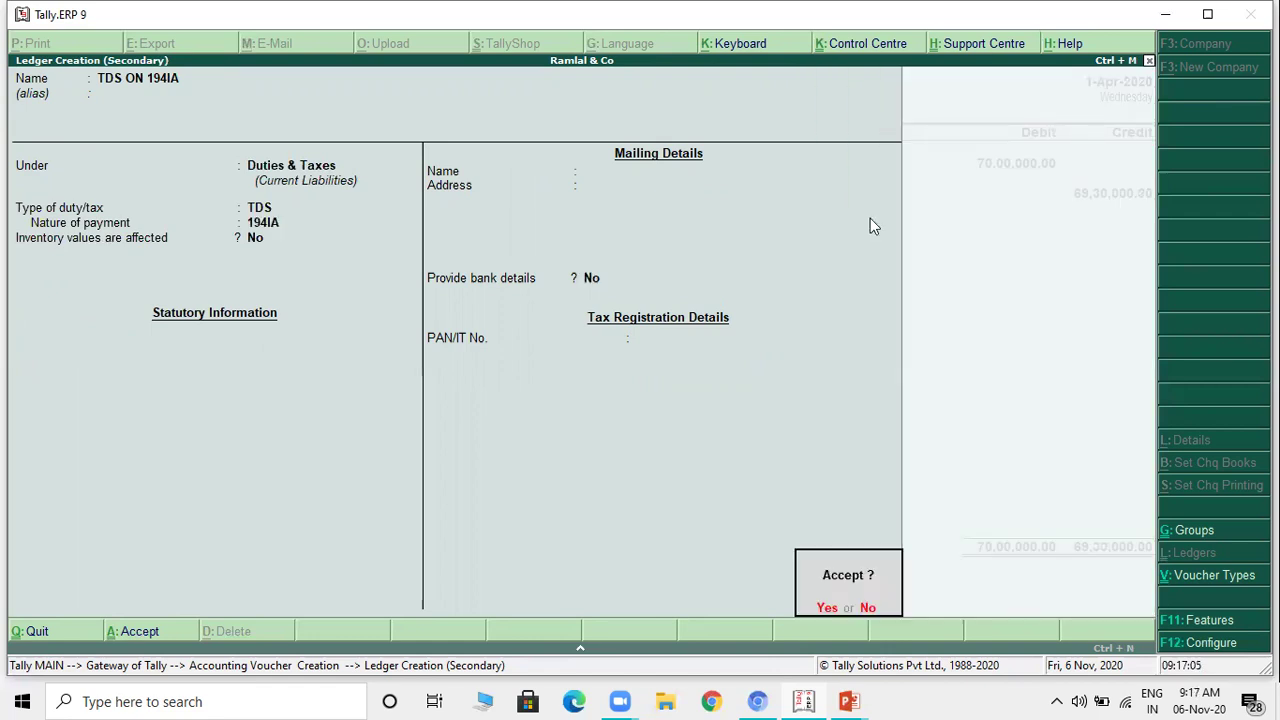
Step: Save the TDS ON 194IA ledger and credit it with 70,000 in the journal voucher, leaving the narration empty
key("Return")
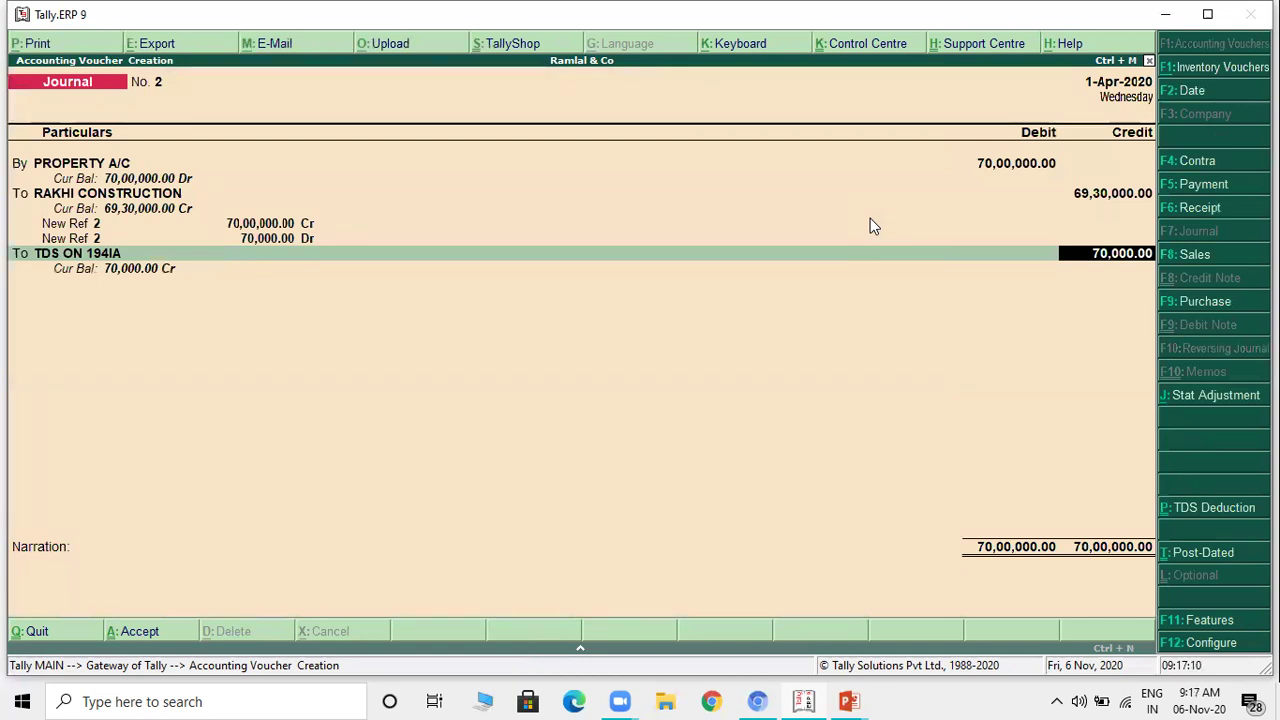
key("Return")
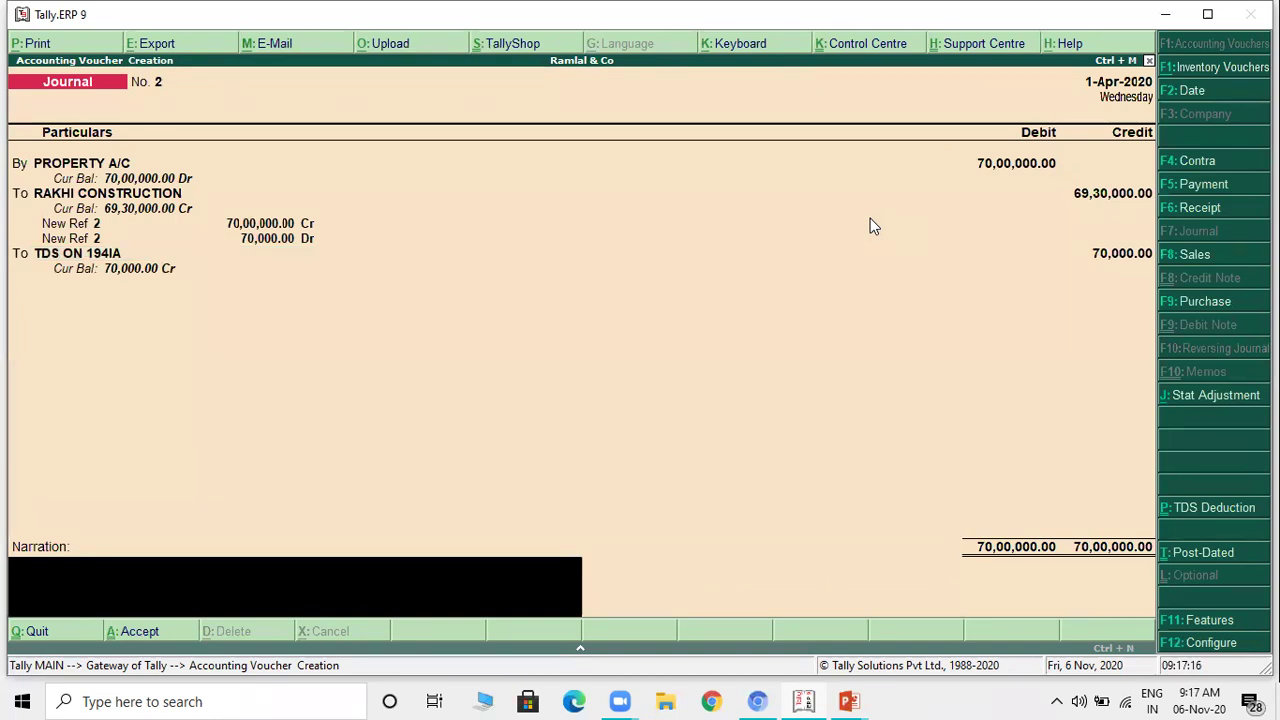
key("Return")
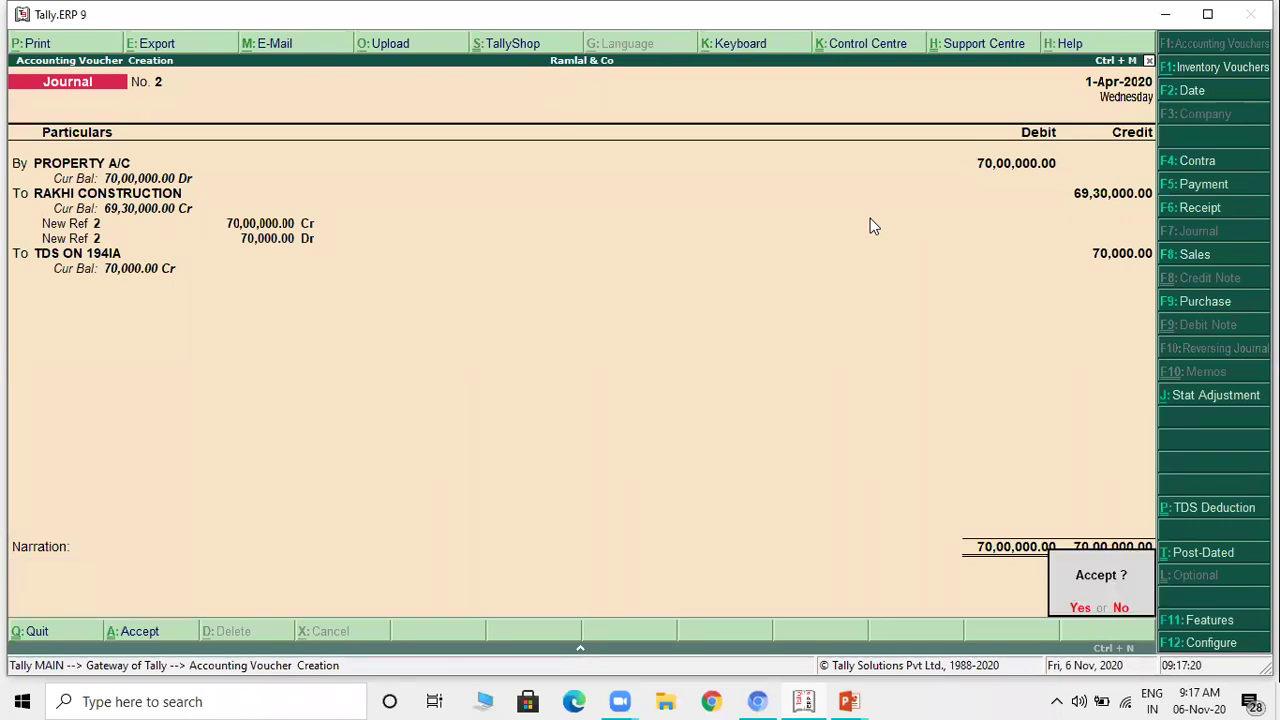
Step: Accept the property purchase journal voucher and check the example slide for the next transaction
key("Return")
key("alt+Tab")
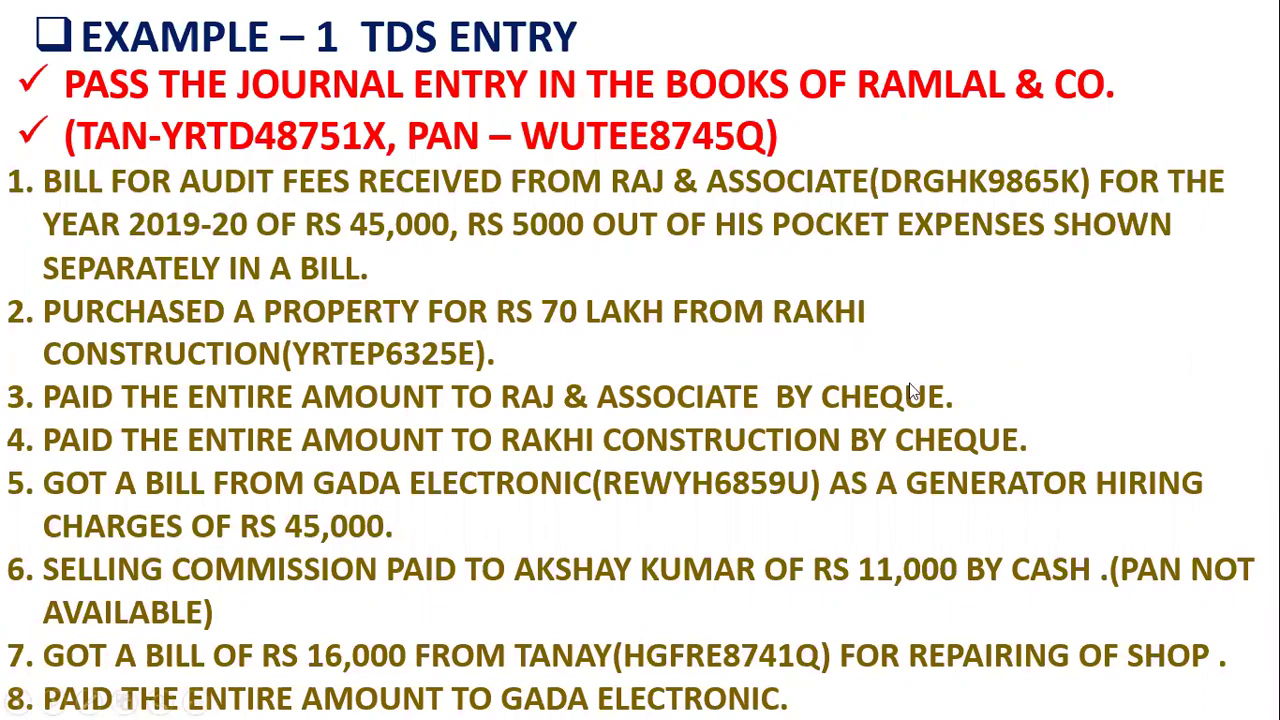
key("alt+Tab")
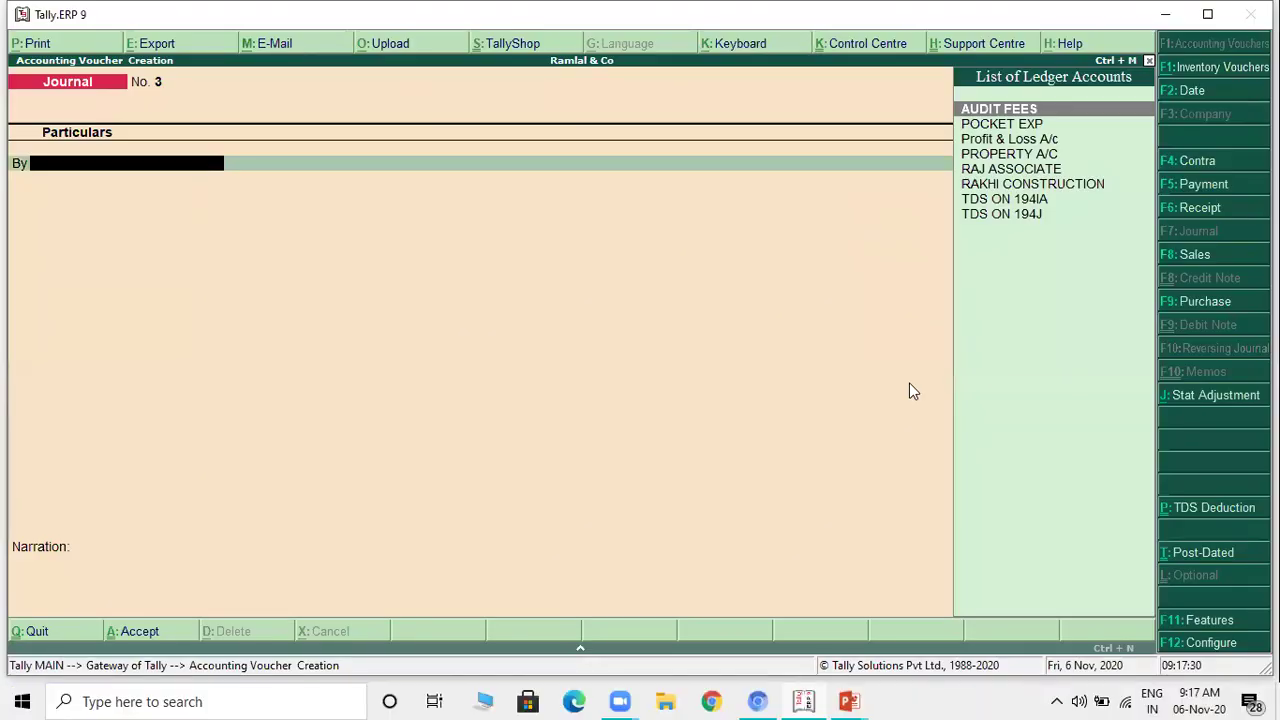
Step: Start a payment voucher and create an AXIS BANK ledger under Bank Accounts from its account field
left_click(1188, 189)
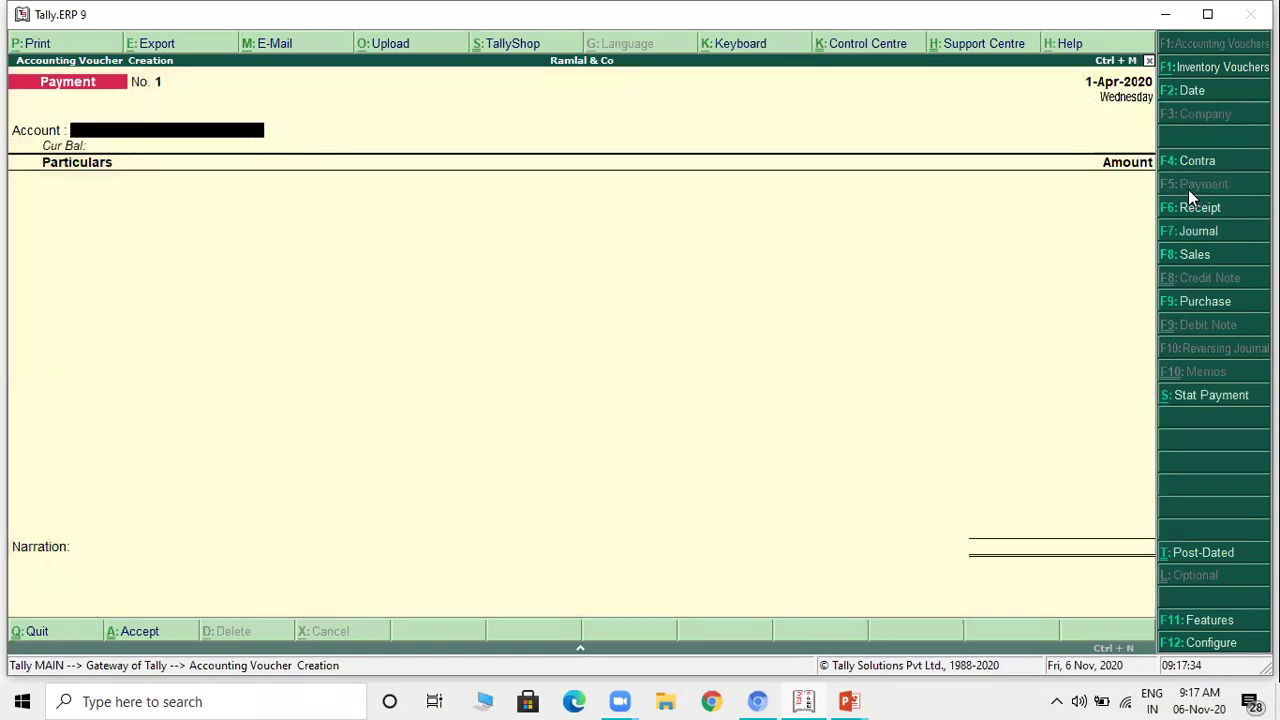
key("alt+c")
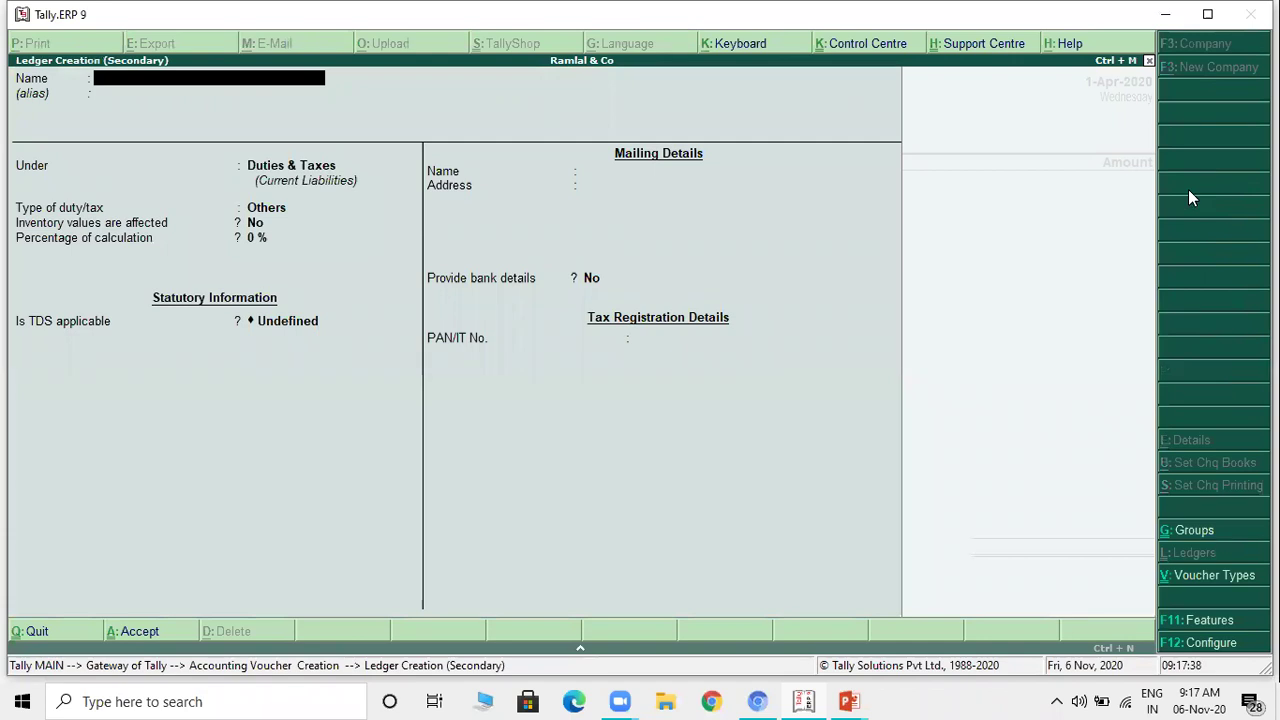
type("AXIS BANK")
key("Return")
key("Return")
type("BA")
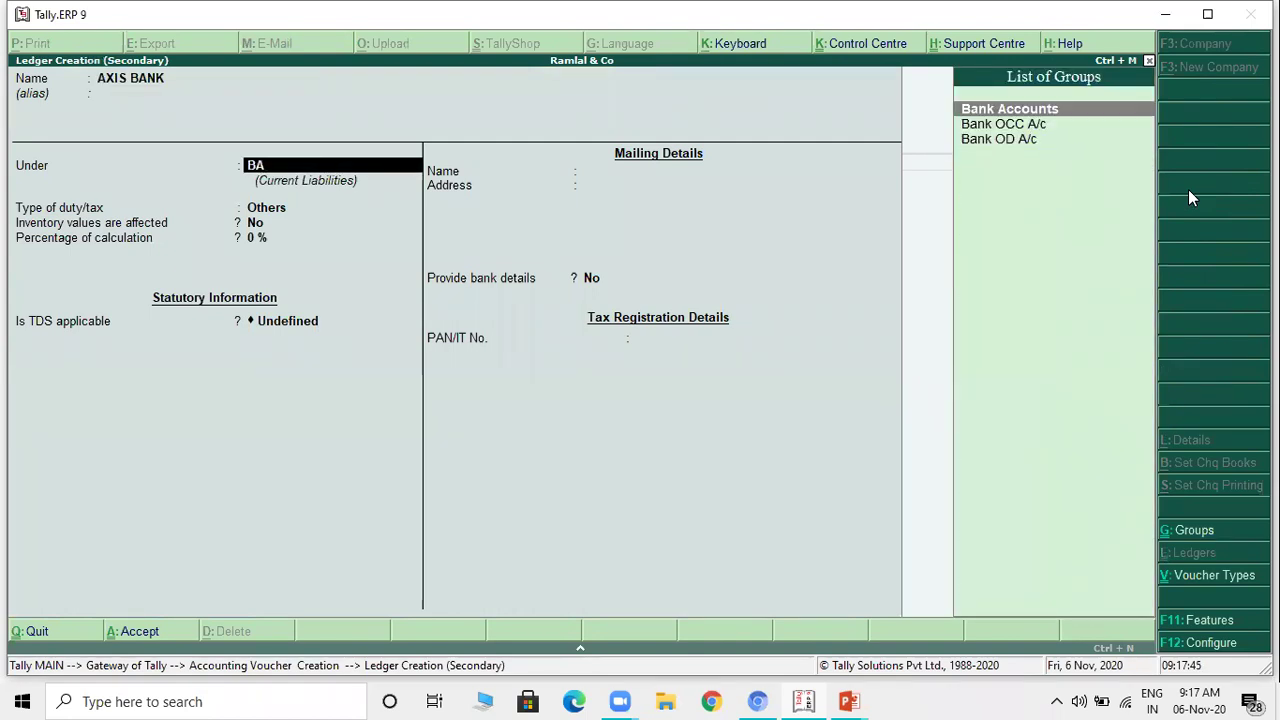
key("Return")
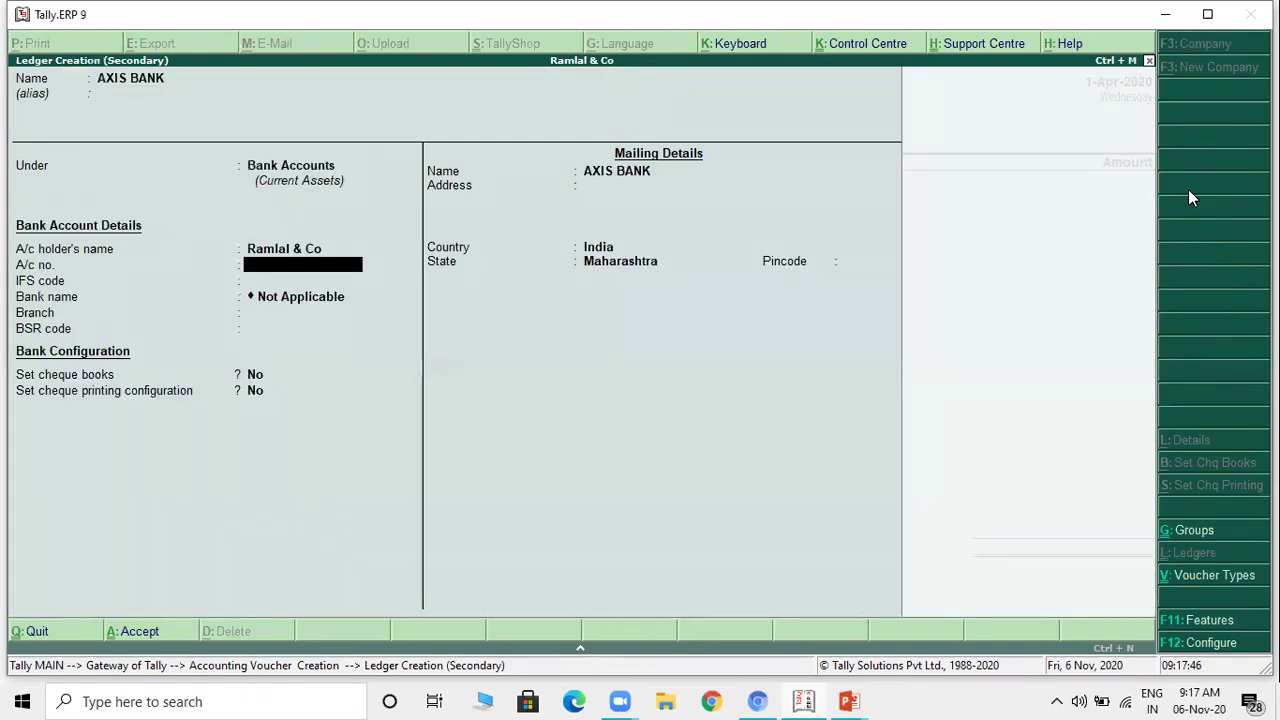
key("ctrl+a")
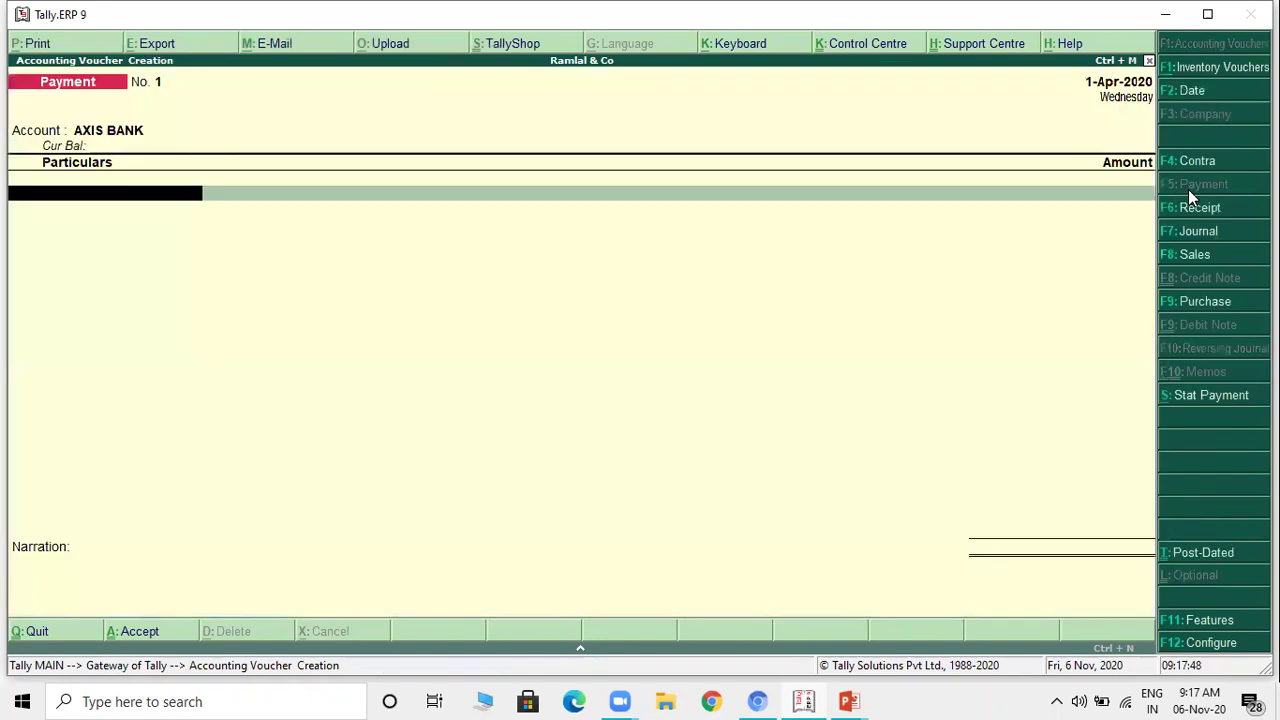
Step: Reopen the AXIS BANK ledger for alteration from the payment voucher and set its bank name to Not Applicable
key("BackSpace")
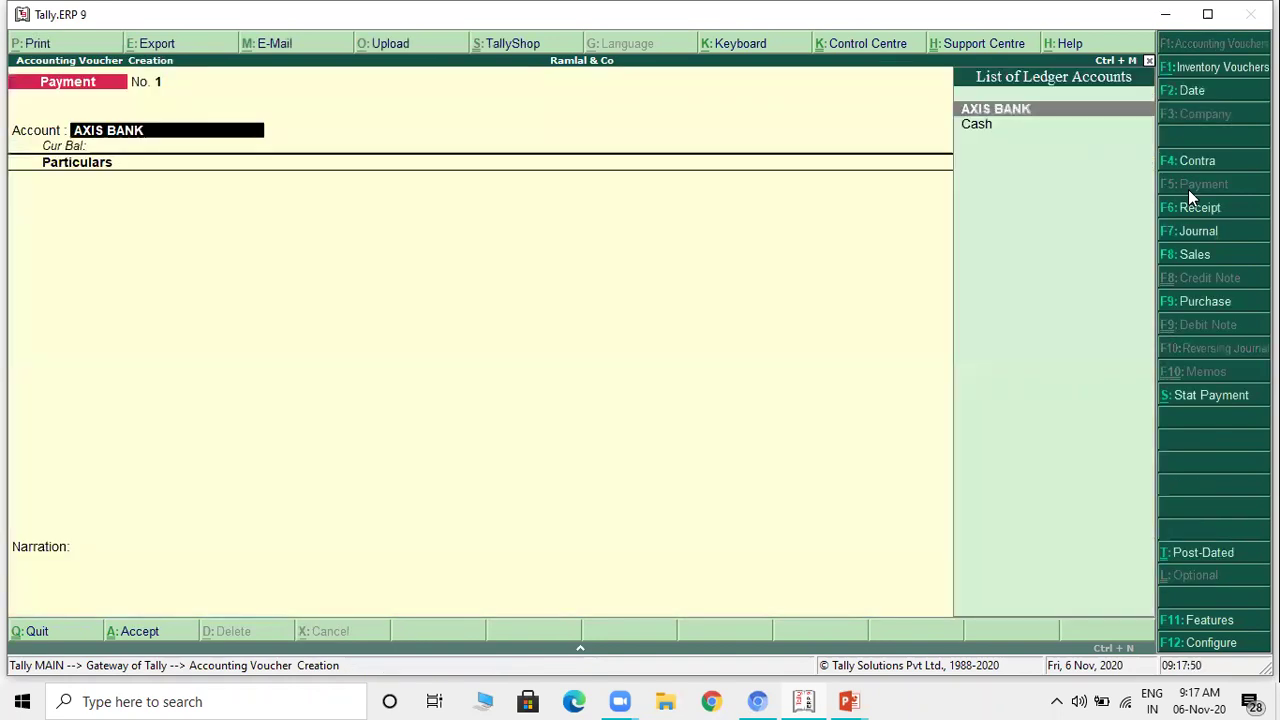
key("ctrl+Return")
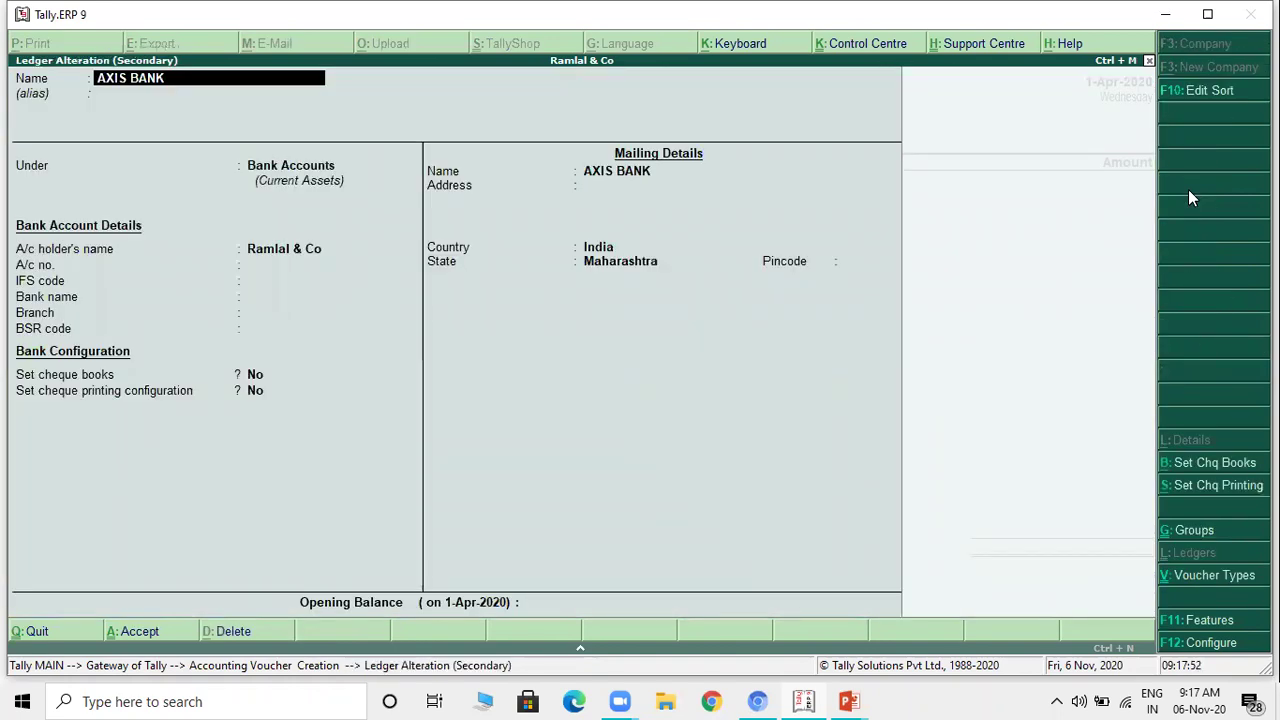
key("Return")
key("Return")
key("Return")
key("Return")
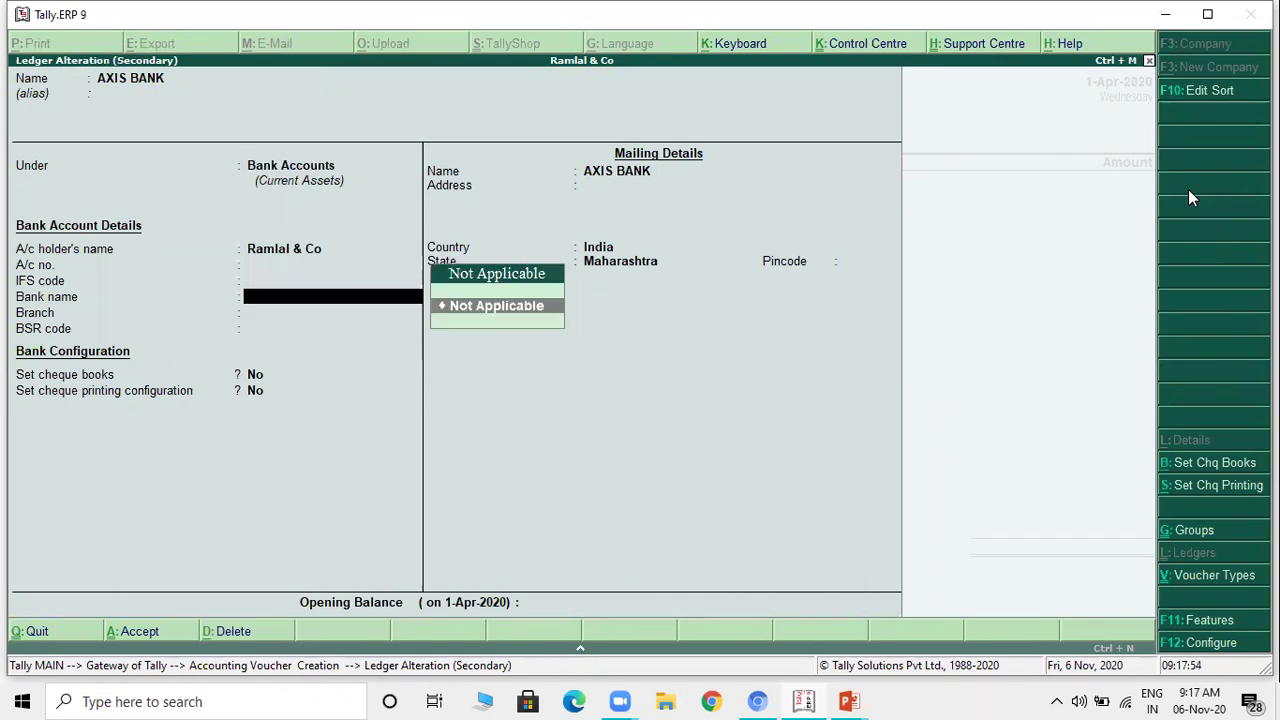
key("Return")
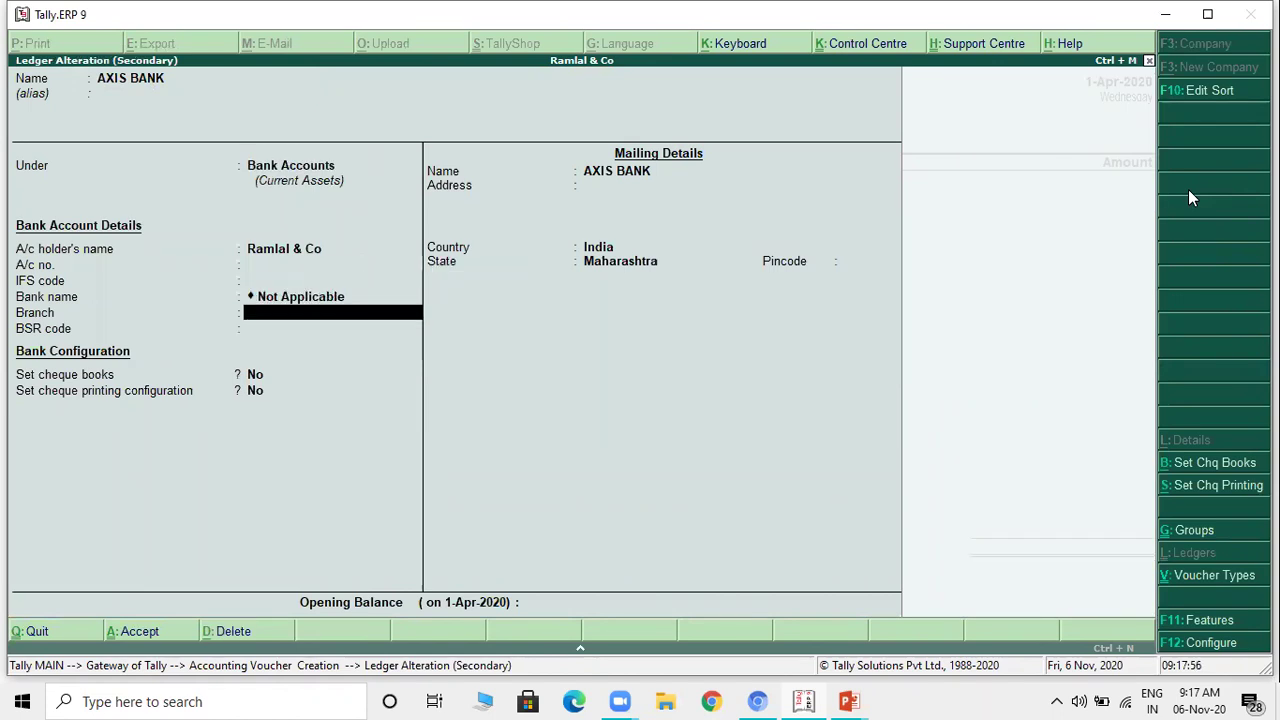
Step: Set the AXIS BANK ledger's opening balance to 1,00,00,000 Dr and save the ledger, keeping its other details
key("Return")
key("Return")
key("Return")
key("Return")
key("Return")
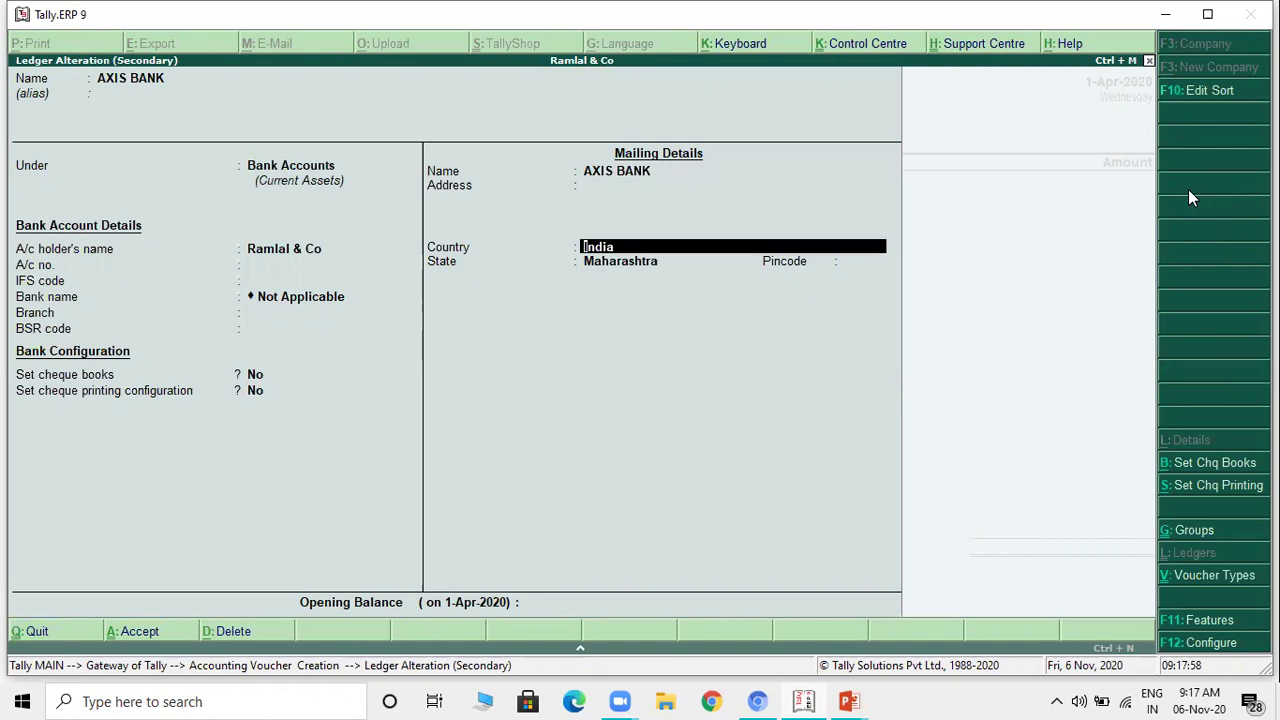
key("Return")
key("Return")
key("Return")
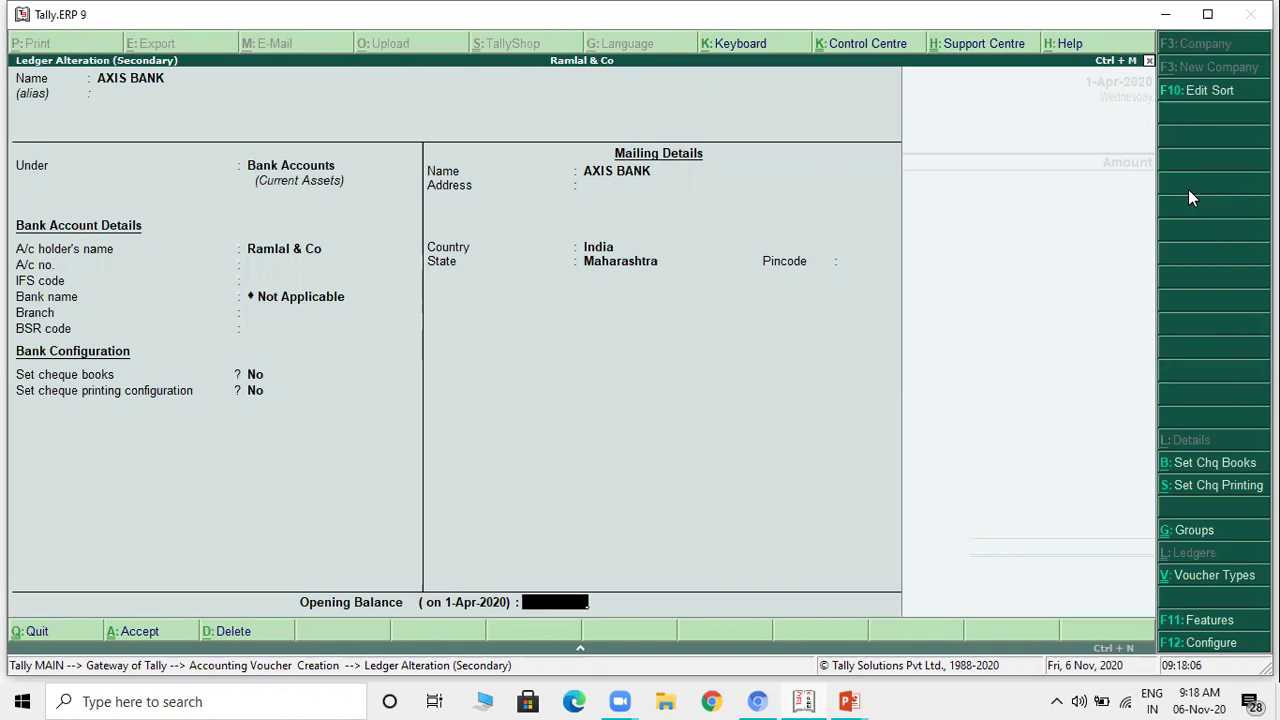
type("10000000")
key("Return")
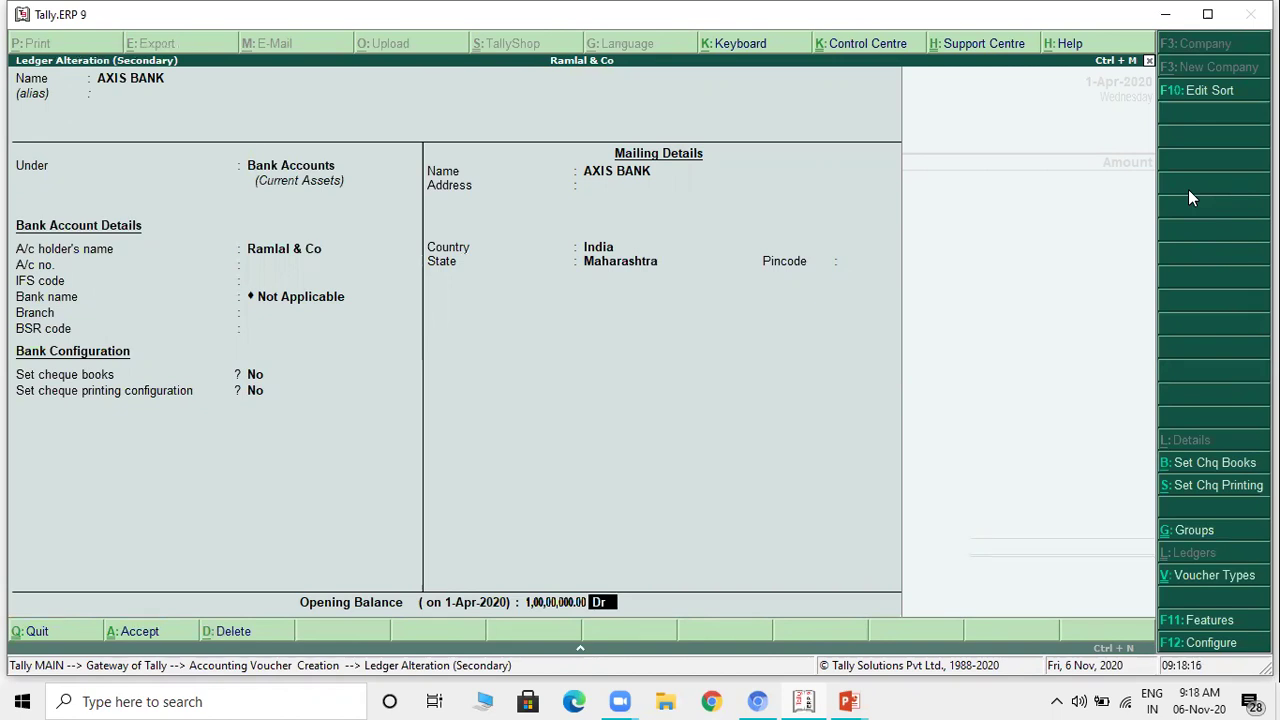
key("Return")
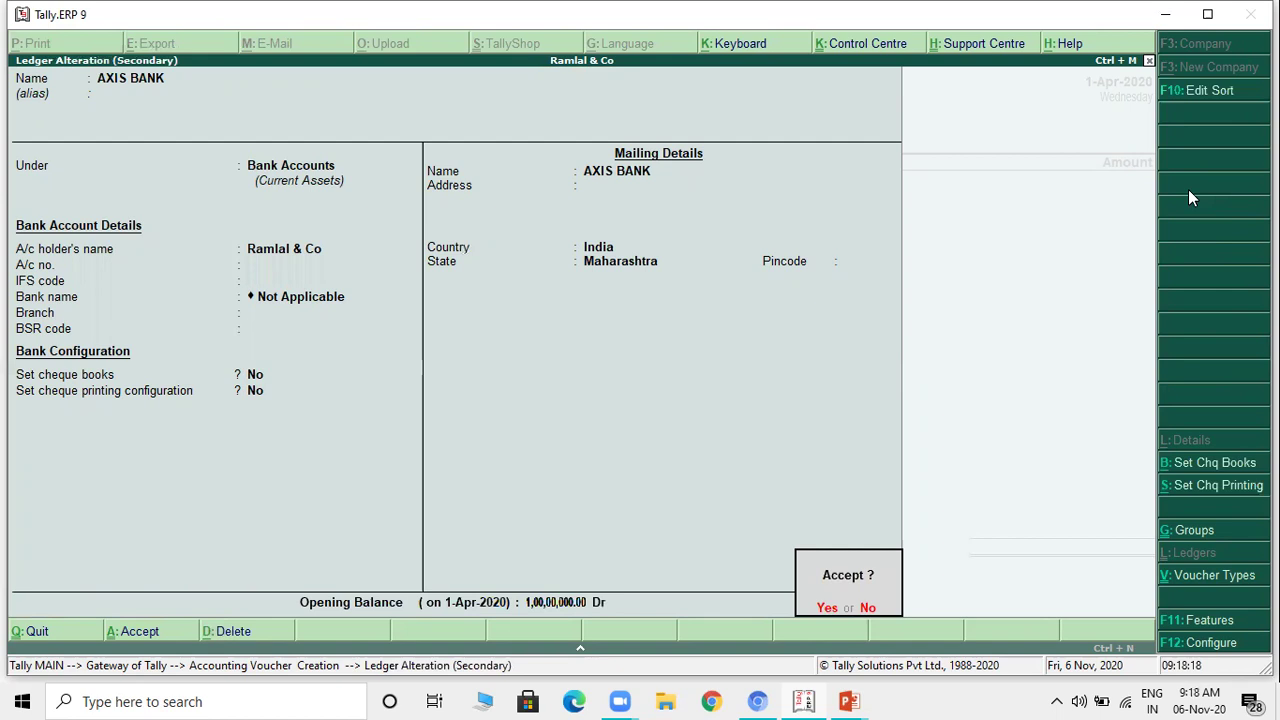
key("Return")
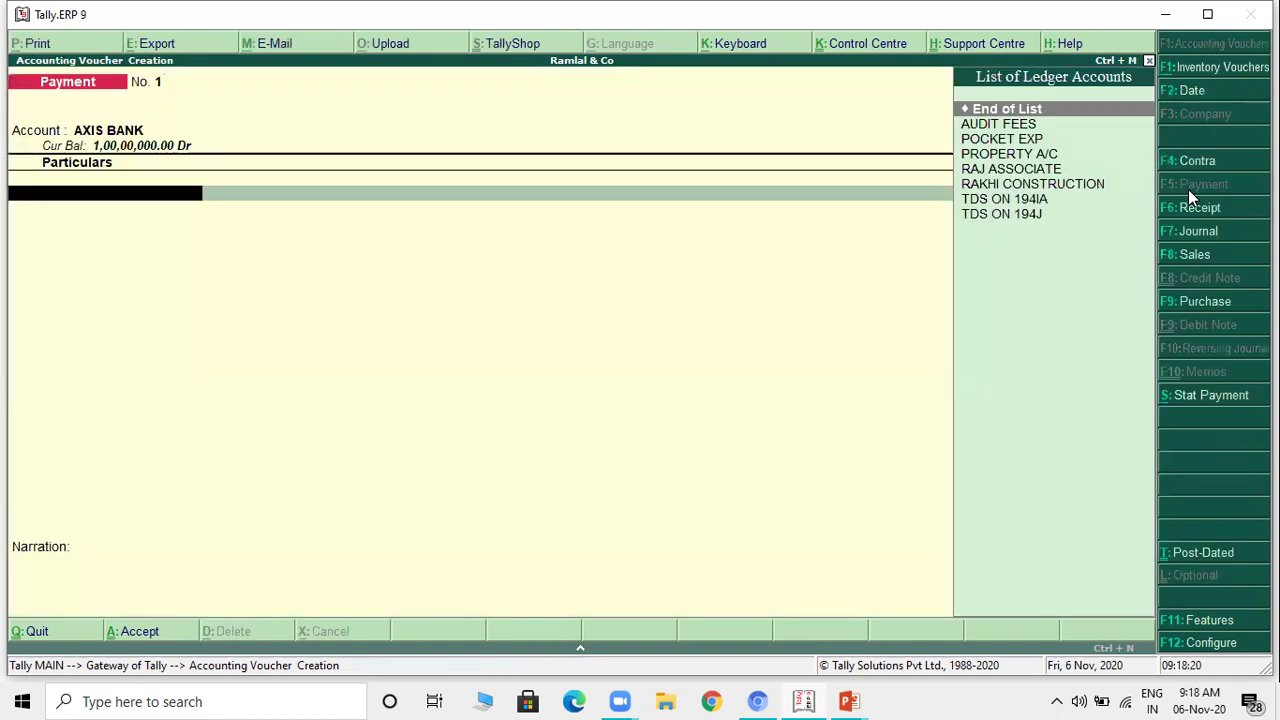
Step: Enter RAJ ASSOCIATE with 45,500 in the payment voucher and allocate the amount as Agst Ref to bill 1
key("Down")
key("Down")
key("Down")
key("Down")
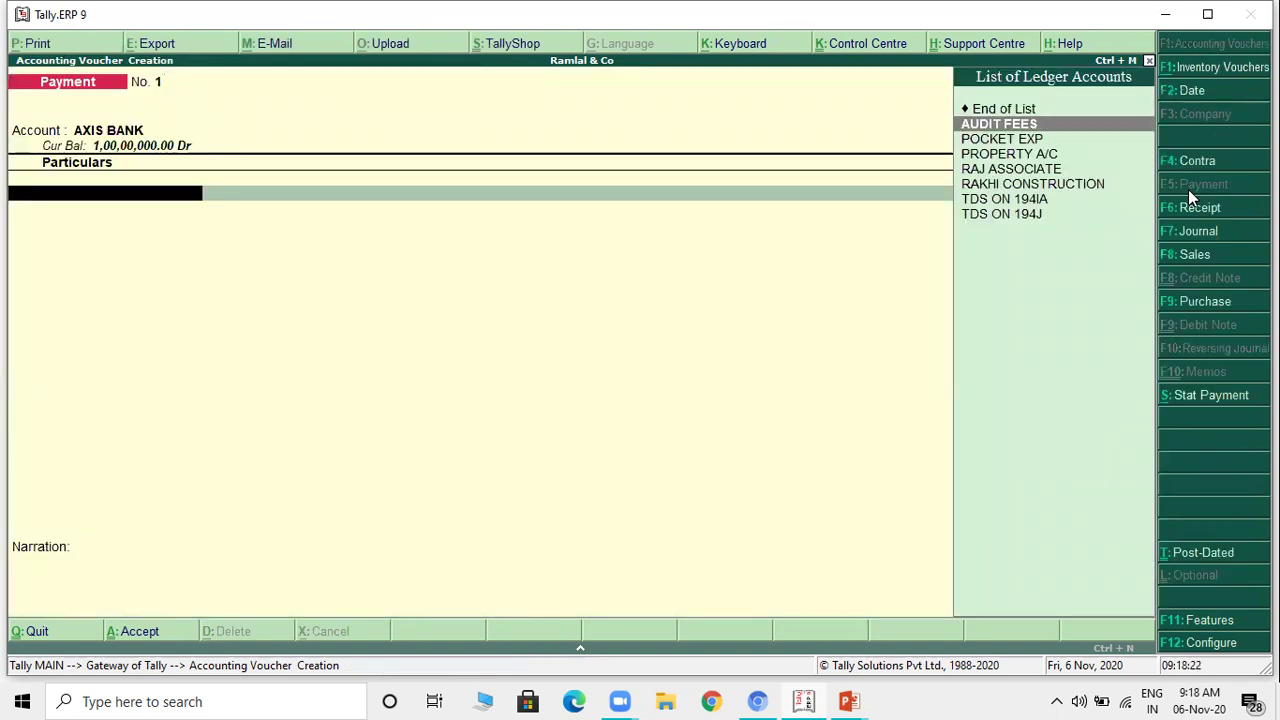
key("Return")
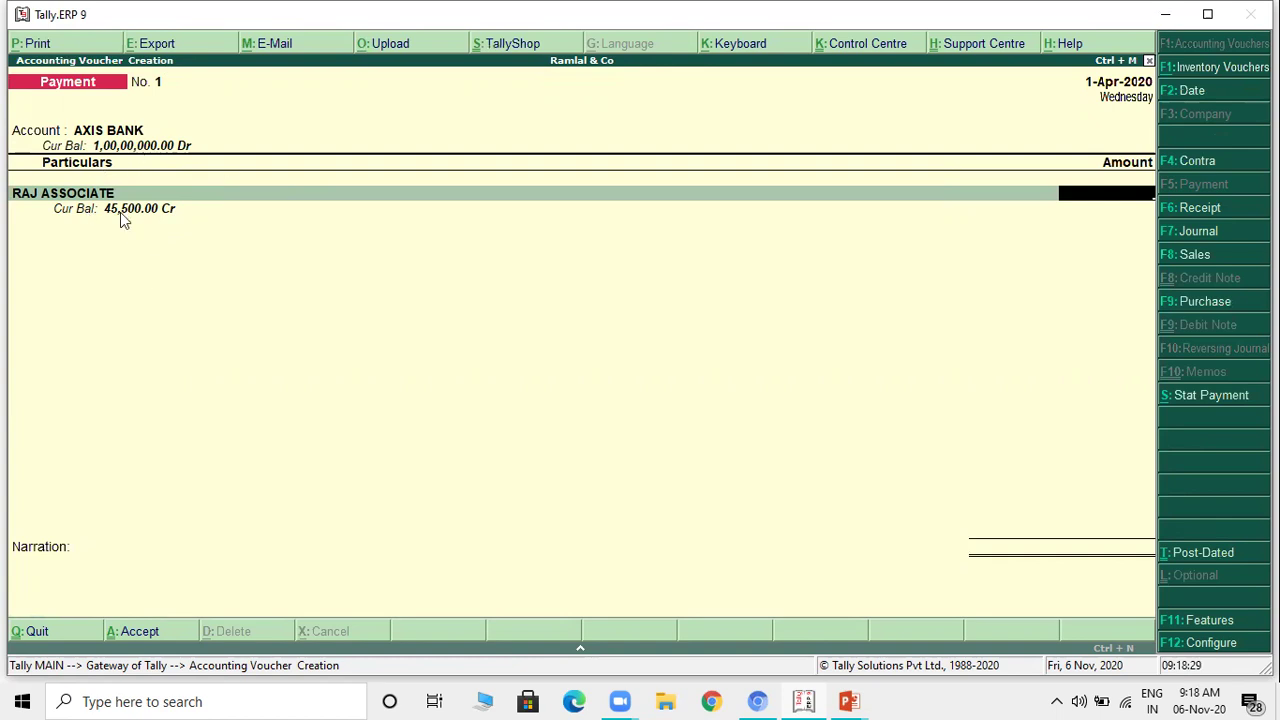
type("45500")
key("Return")
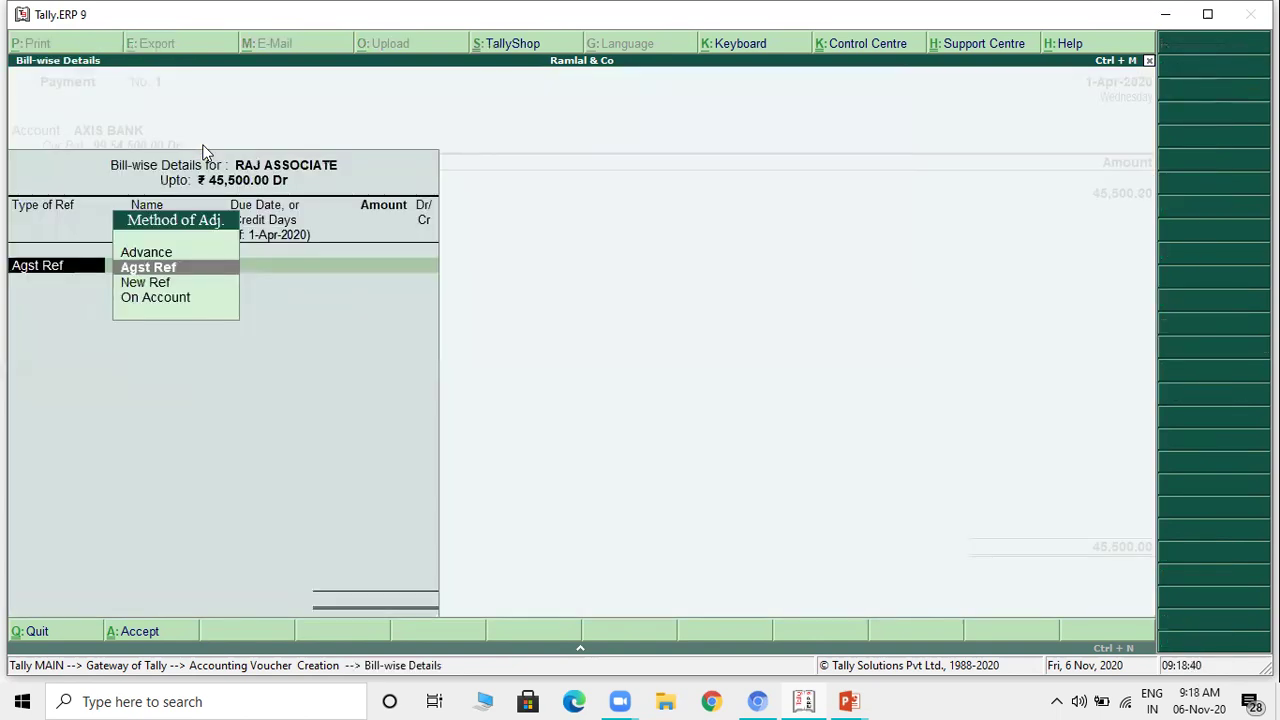
key("Return")
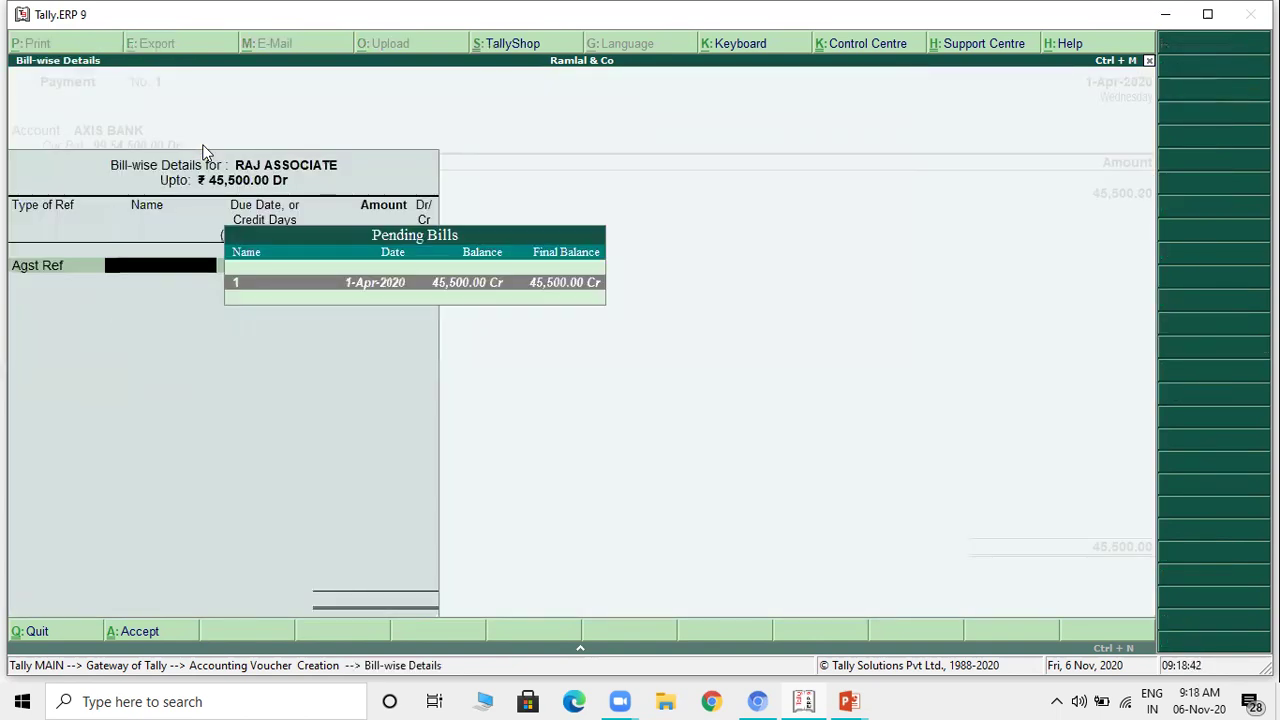
key("Return")
key("Return")
key("Return")
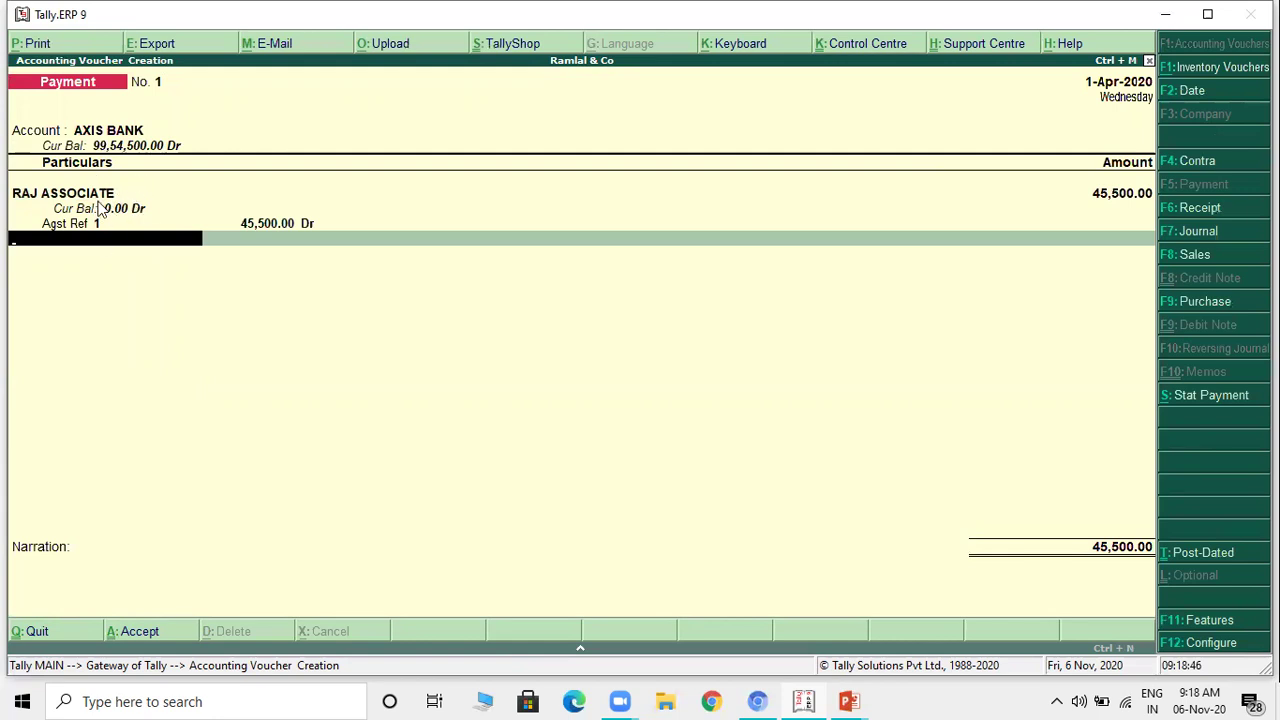
Step: Allocate the 45,500 bank payment as a cheque dated 1-Apr-2020 without an instrument number, and save the voucher with no narration
key("Return")
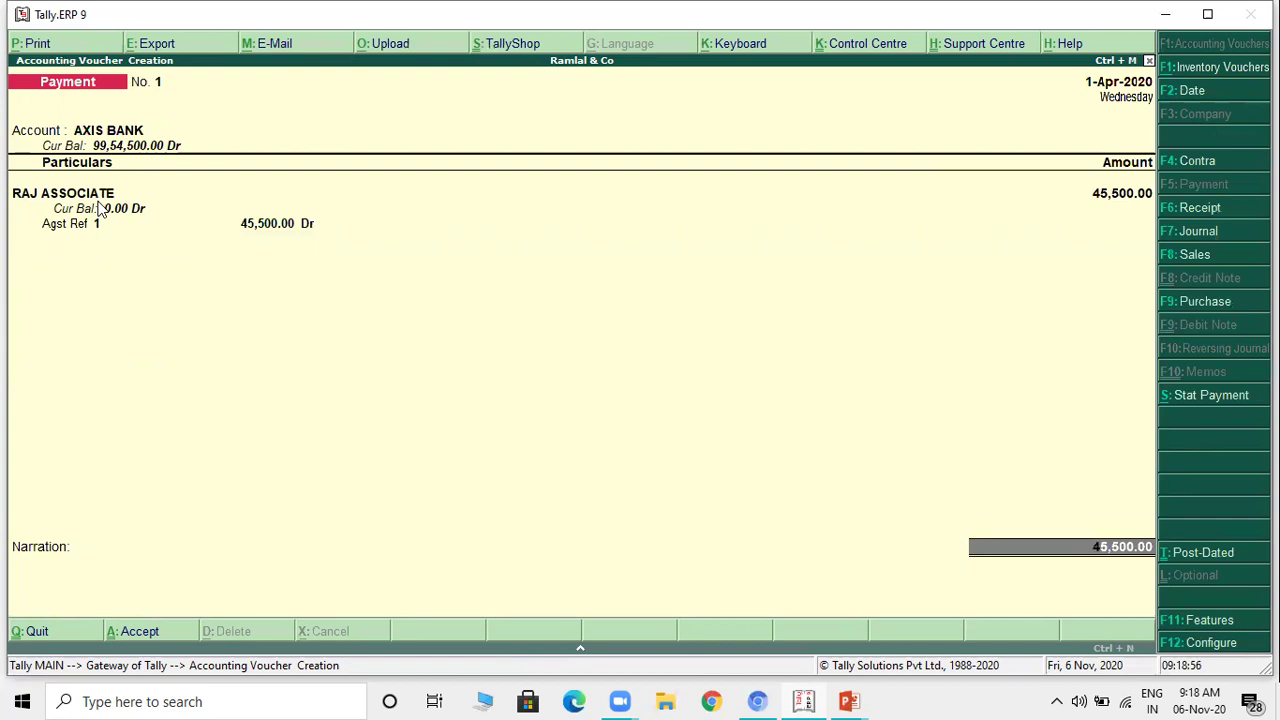
key("Return")
key("Return")
key("Return")
key("Return")
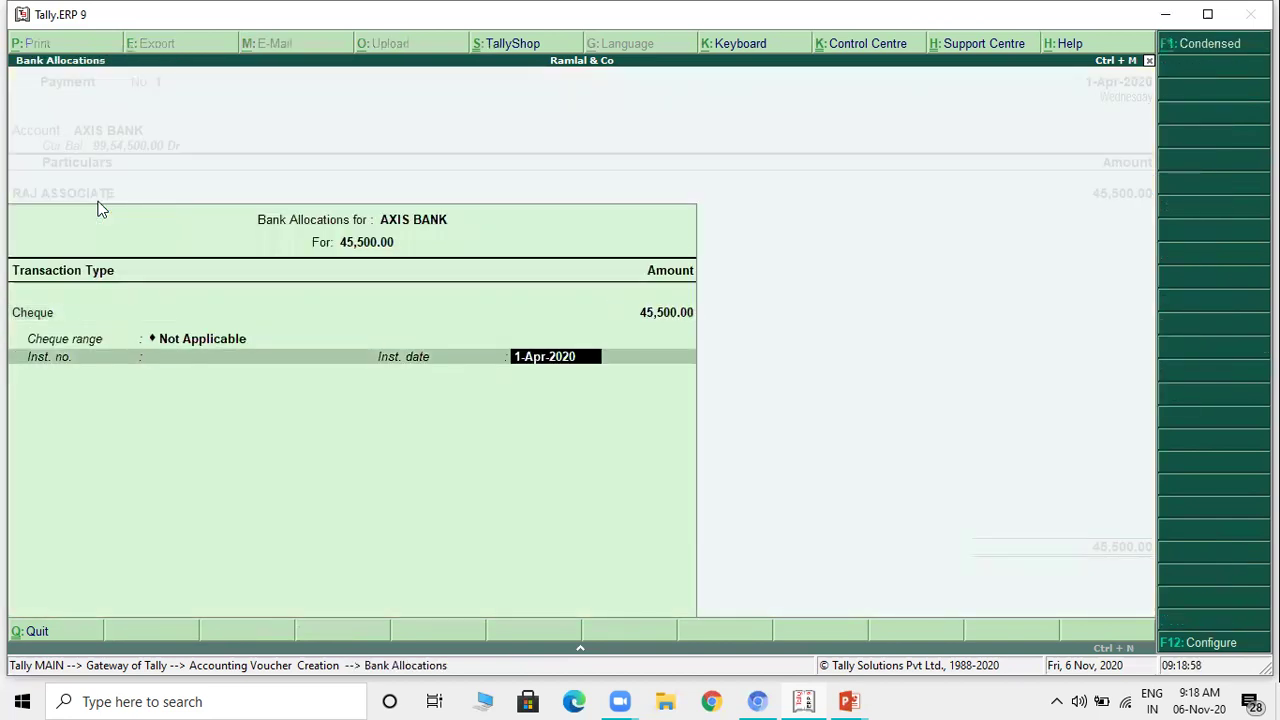
key("Return")
key("Return")
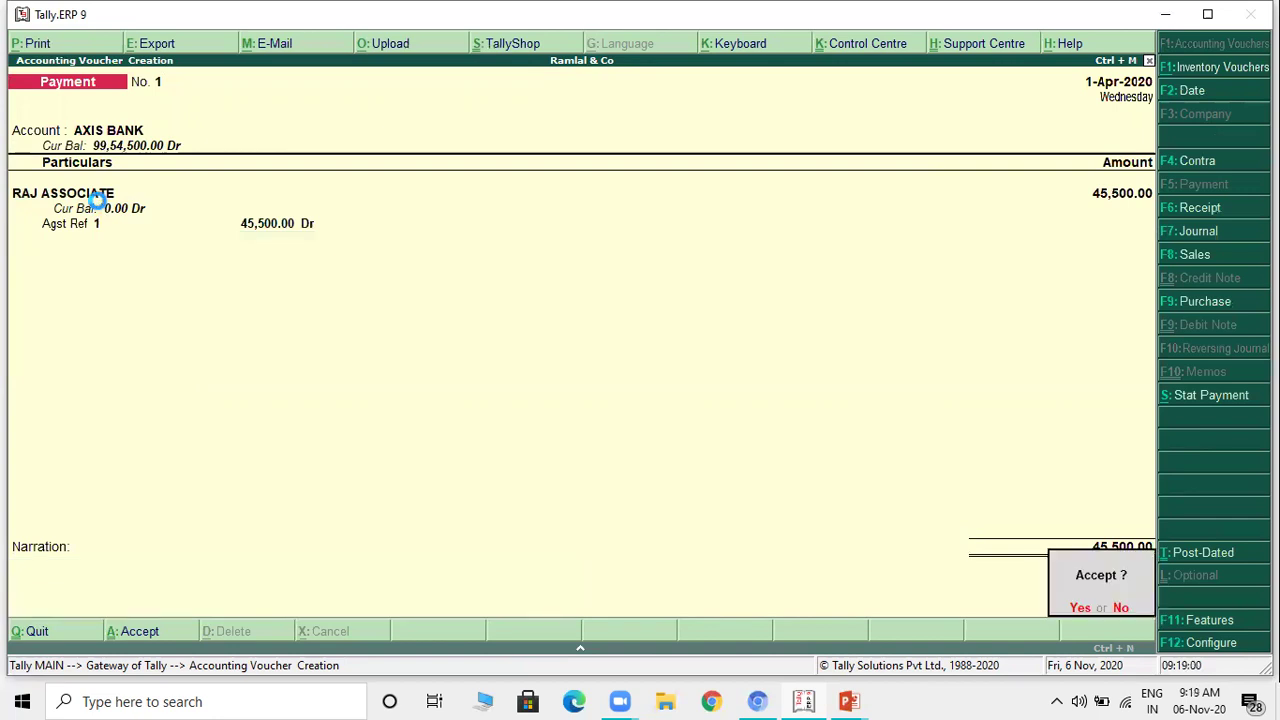
key("Return")
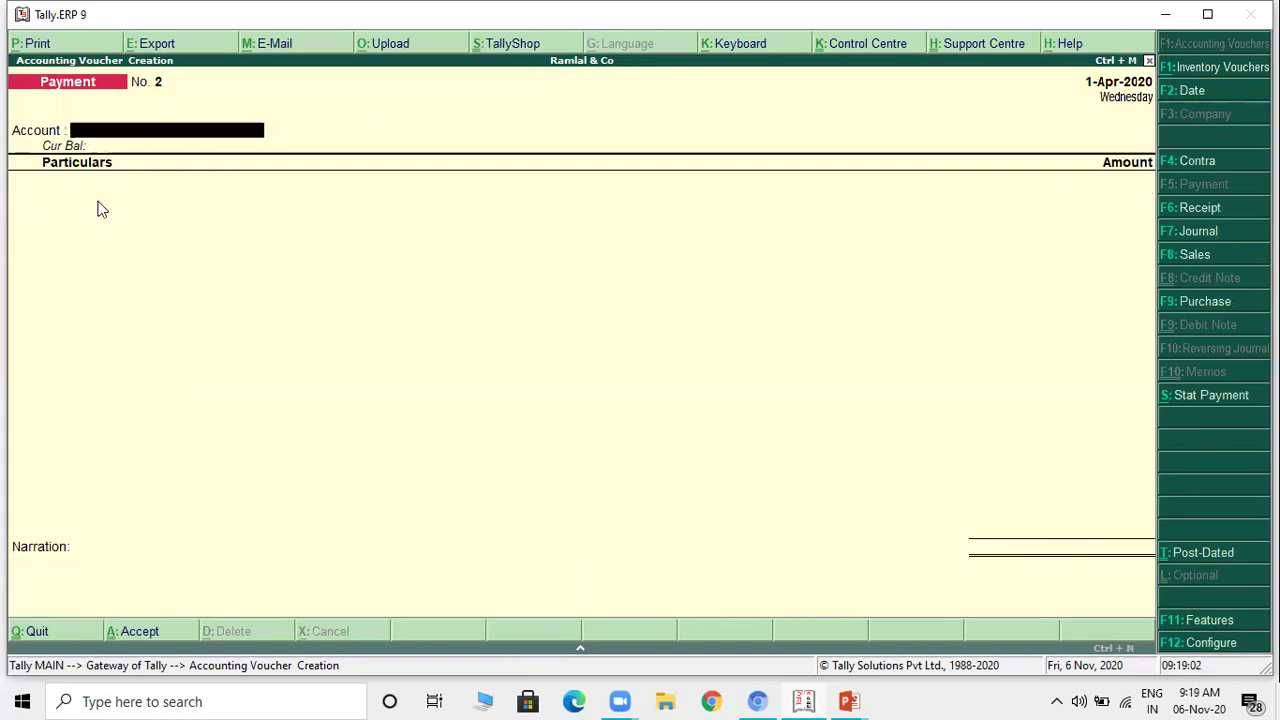
Step: Check the example's next transaction and enter AXIS BANK as the account and RAKHI CONSTRUCTION as the payee in the new payment voucher
key("alt+Tab")
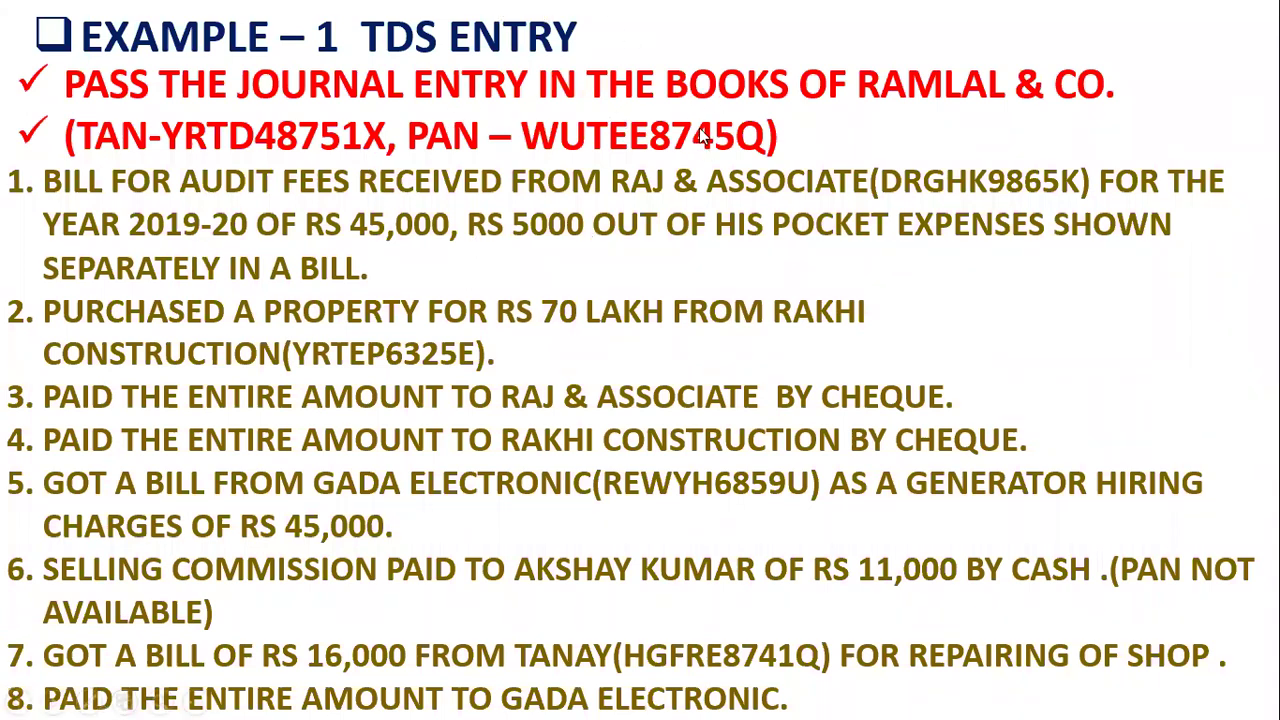
key("alt+Tab")
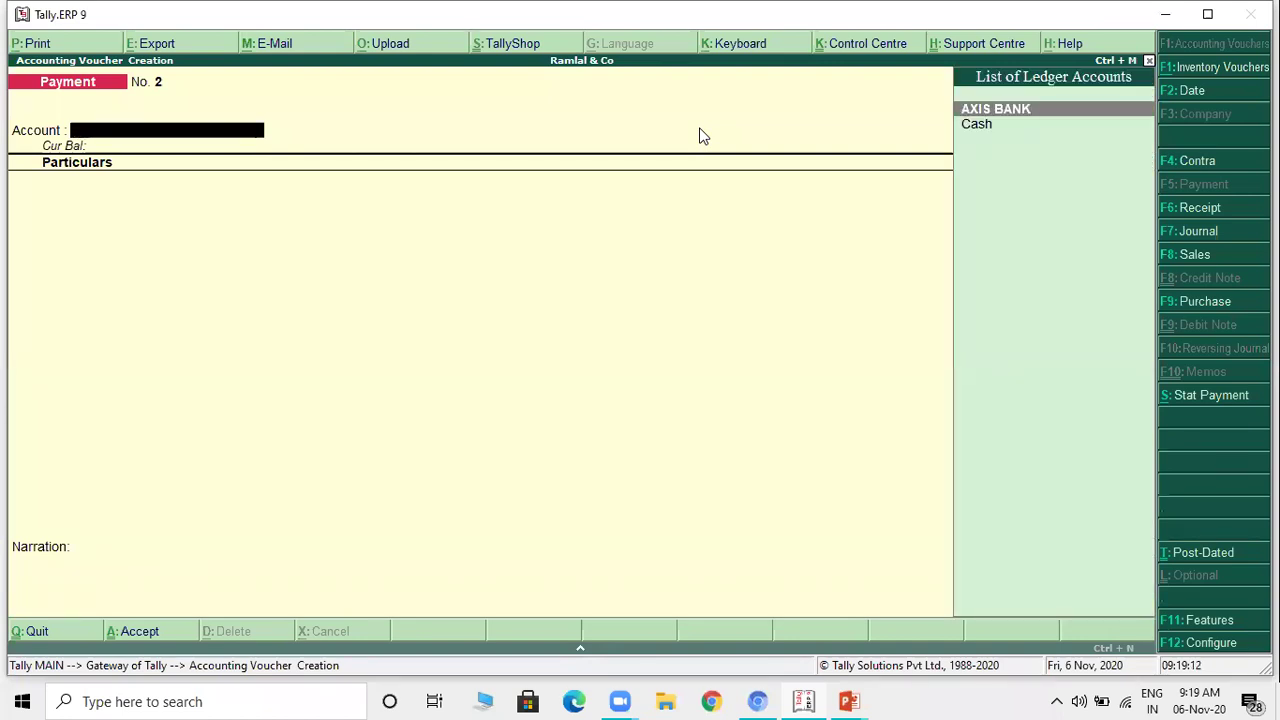
key("Return")
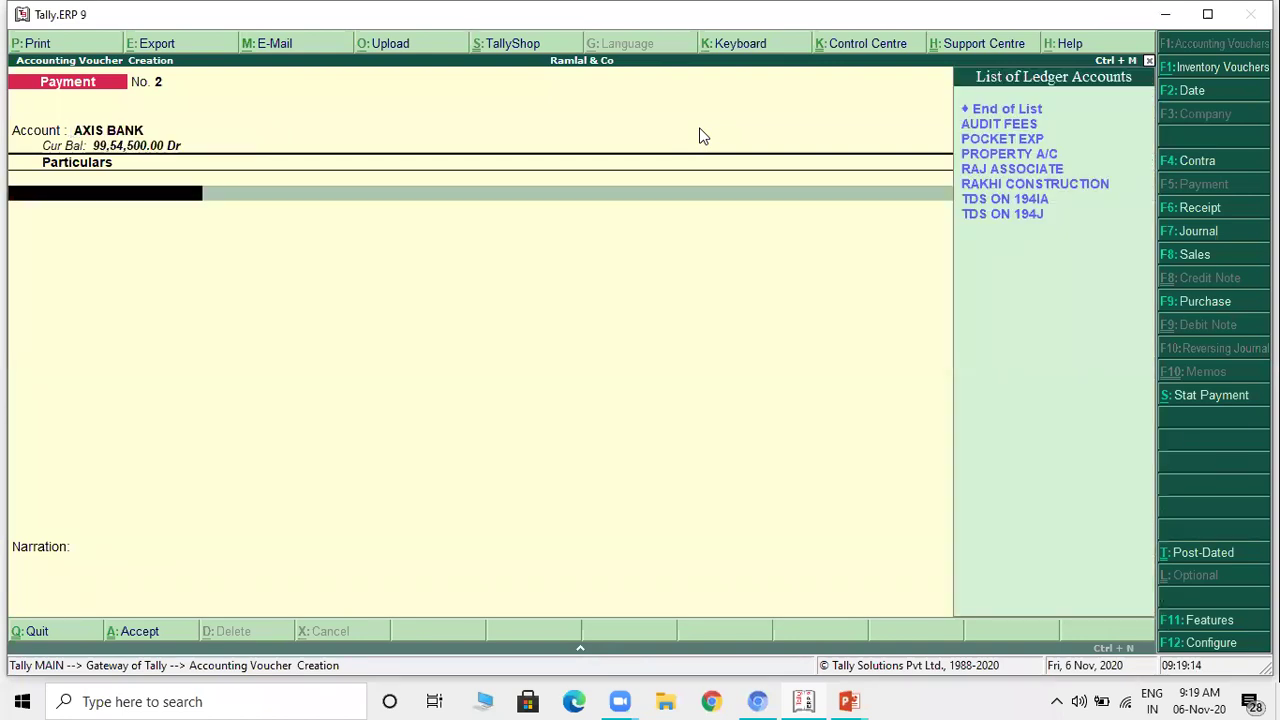
key("Down")
key("Down")
key("Down")
key("Down")
key("Down")
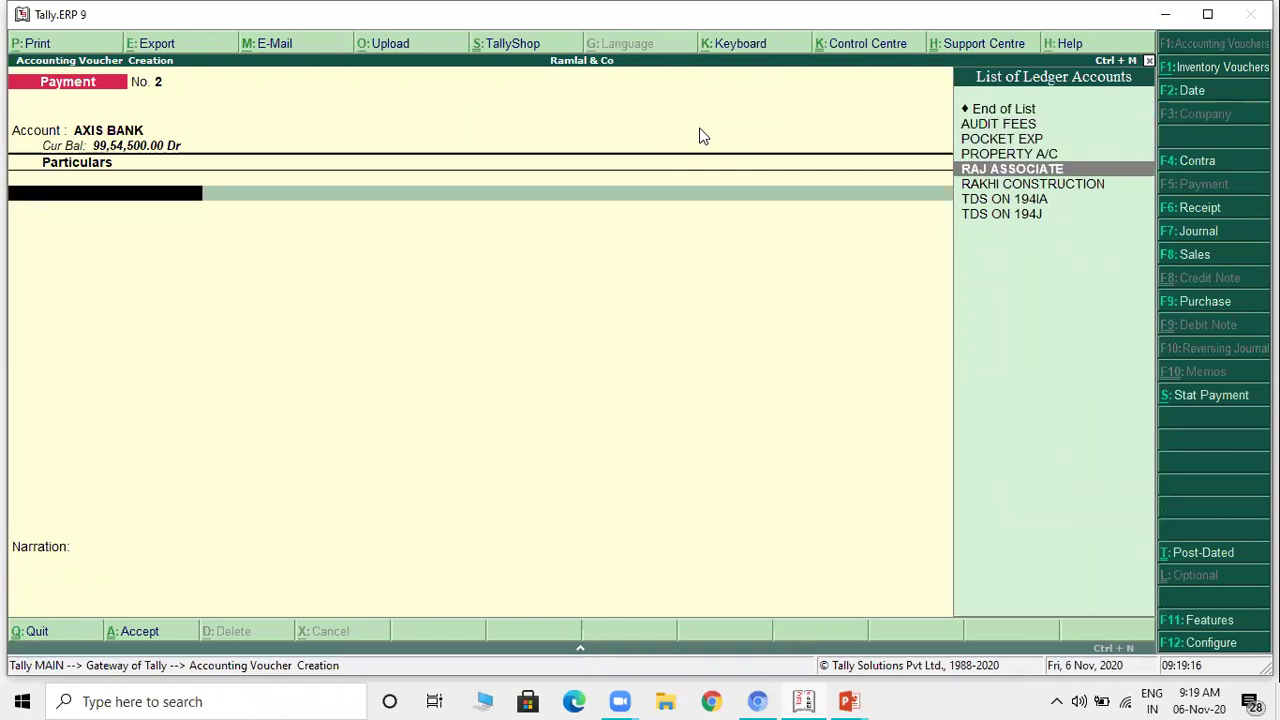
key("Return")
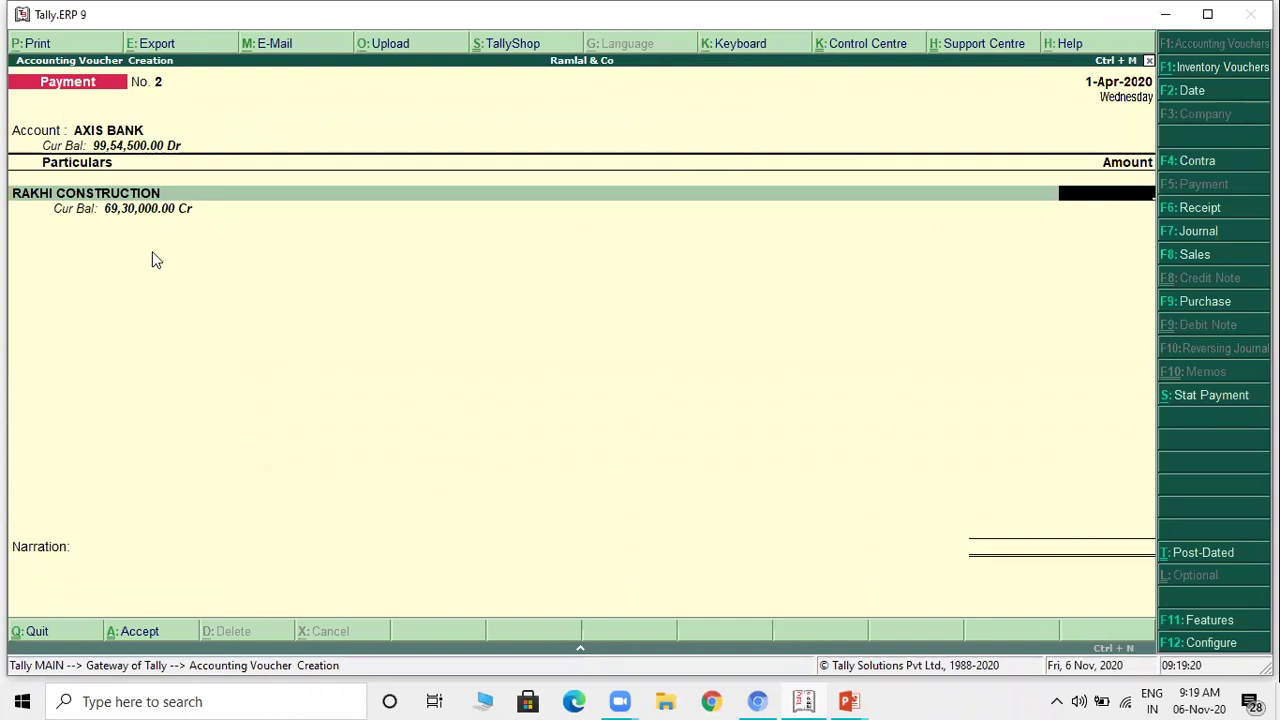
Step: Enter 69,30,000 for RAKHI CONSTRUCTION and allocate it as Agst Ref to bill 2
type("69,30,000")
key("Return")
key("Return")
key("Return")
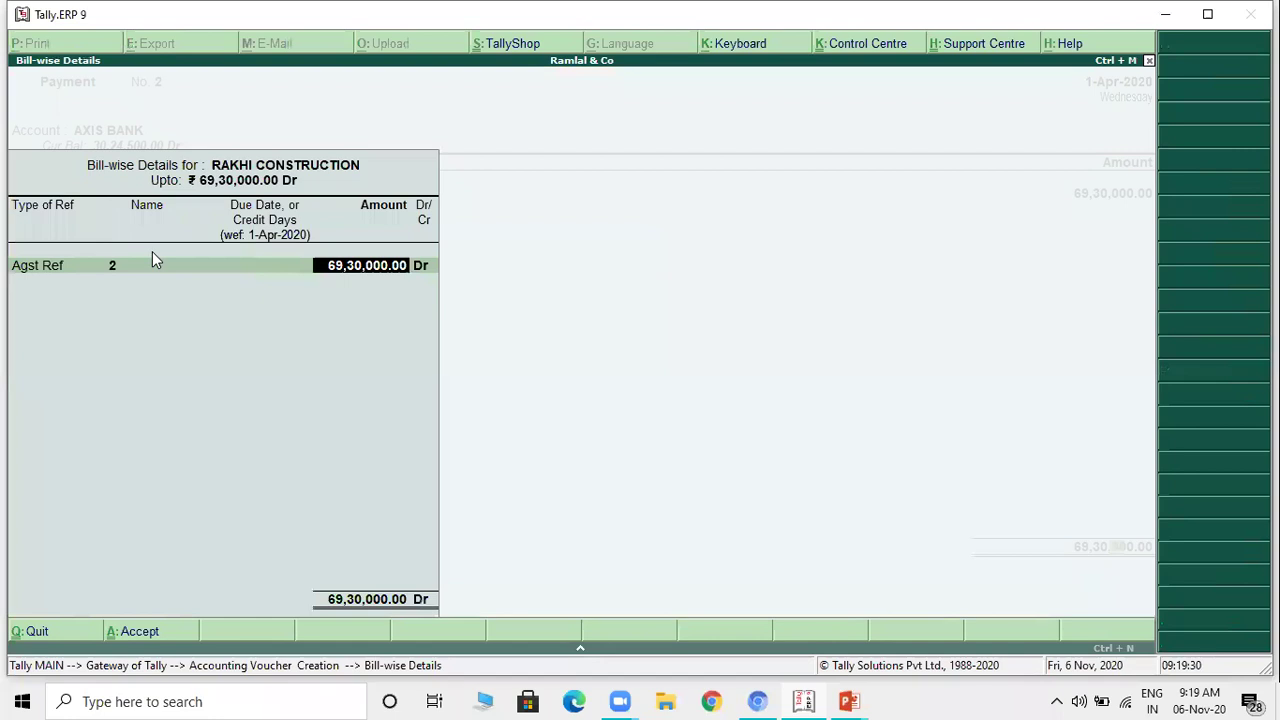
key("Return")
key("Return")
key("Return")
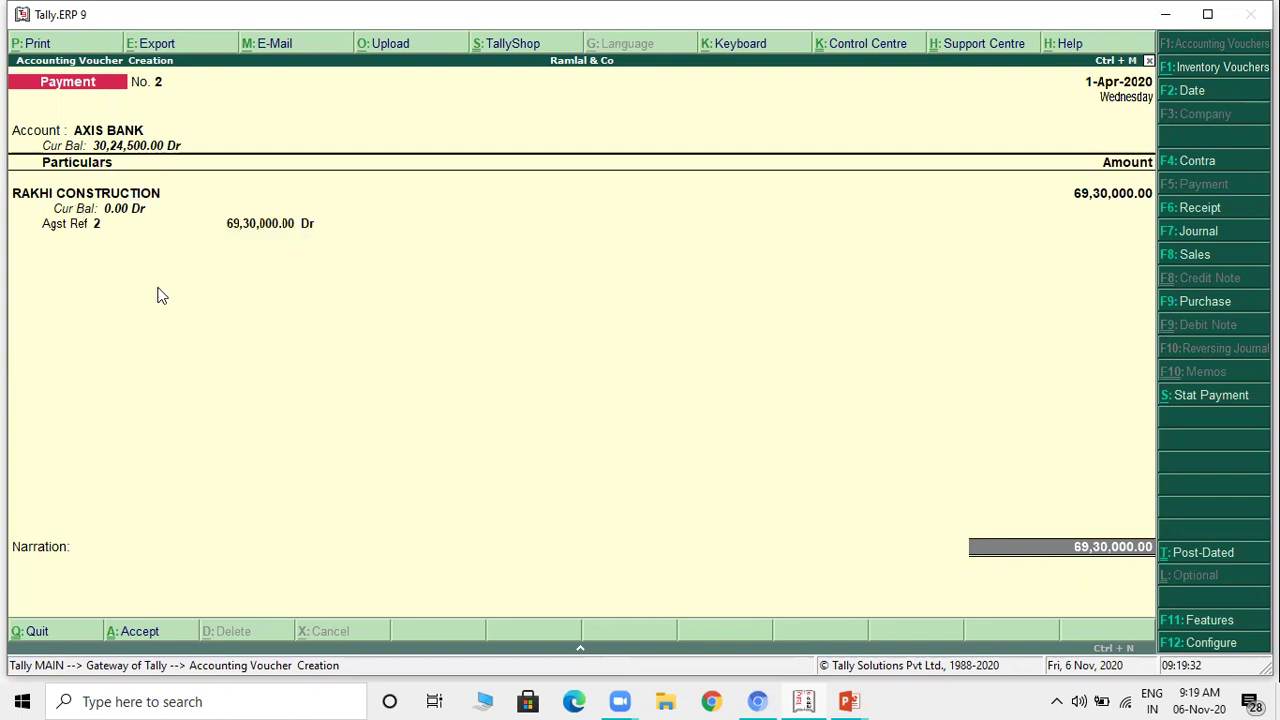
Step: Save the RAKHI CONSTRUCTION payment voucher with no narration and go back to the example slide
key("Return")
key("Return")
key("Return")
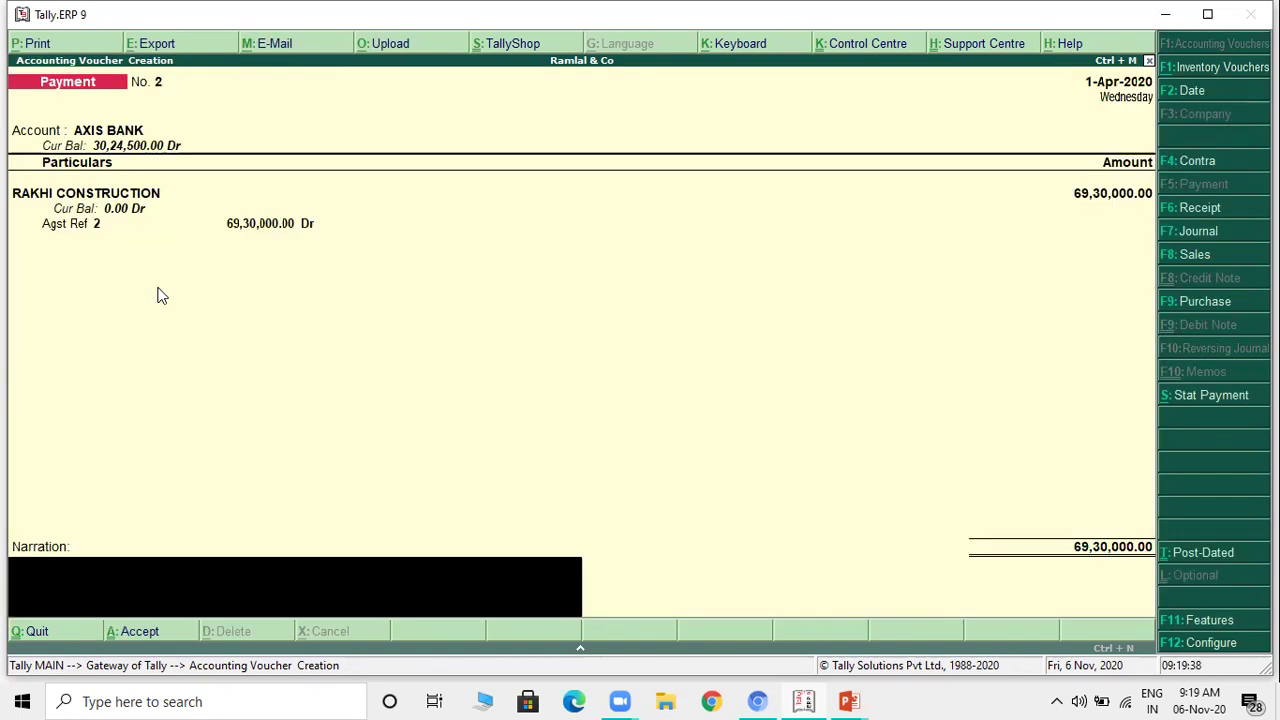
key("Return")
key("Return")
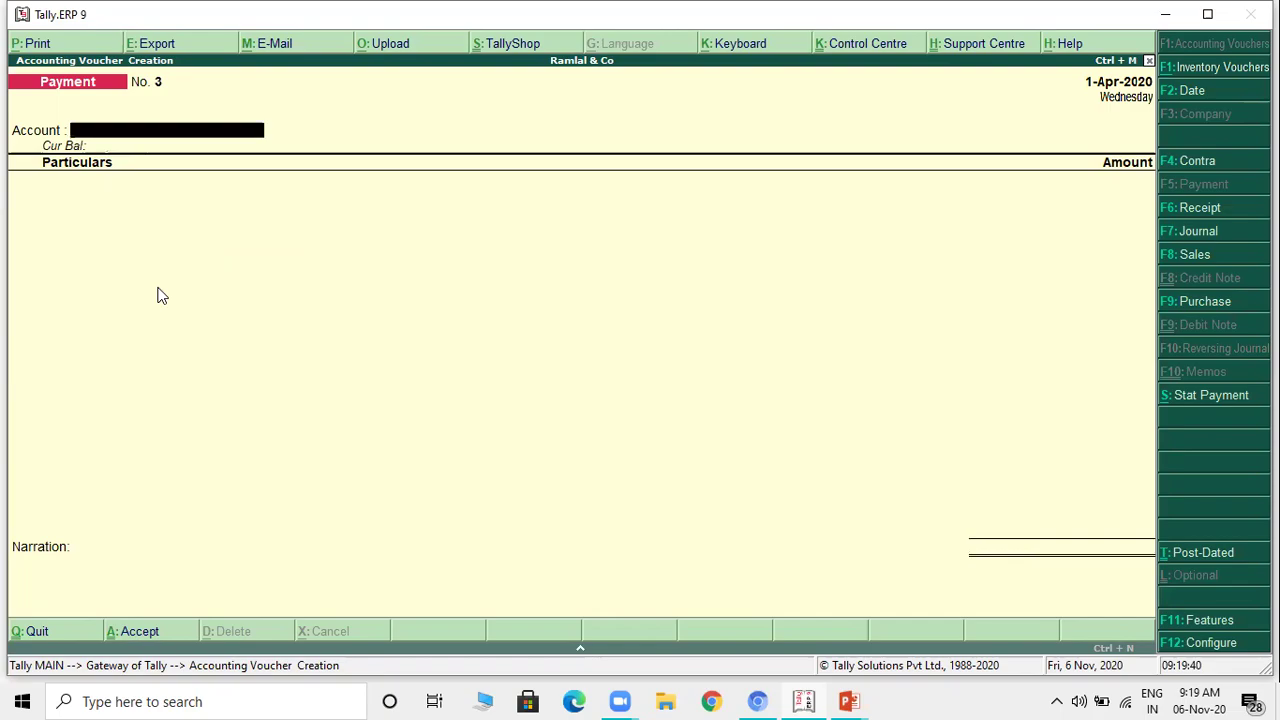
key("alt+Tab")
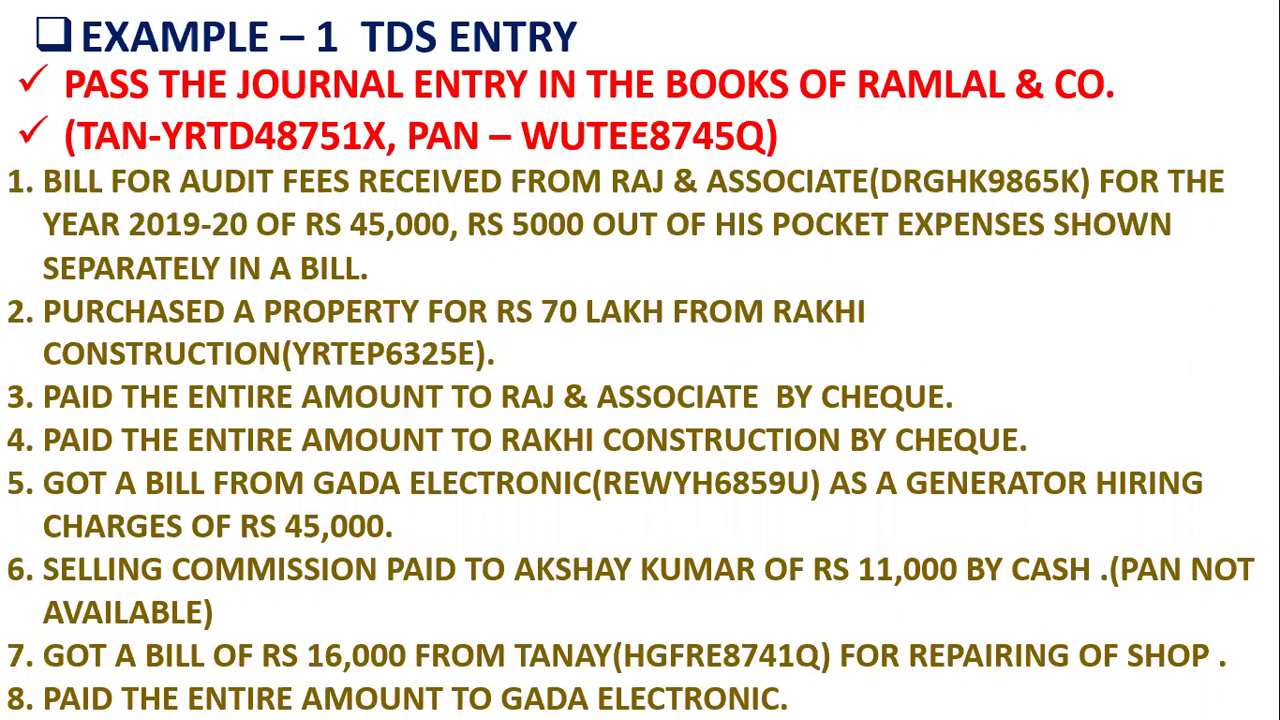
Step: Switch to Tally.ERP 9, start a journal voucher, and begin a new ledger named GENERATOR HIRE CHARGES for its debit line
key("alt+Tab")
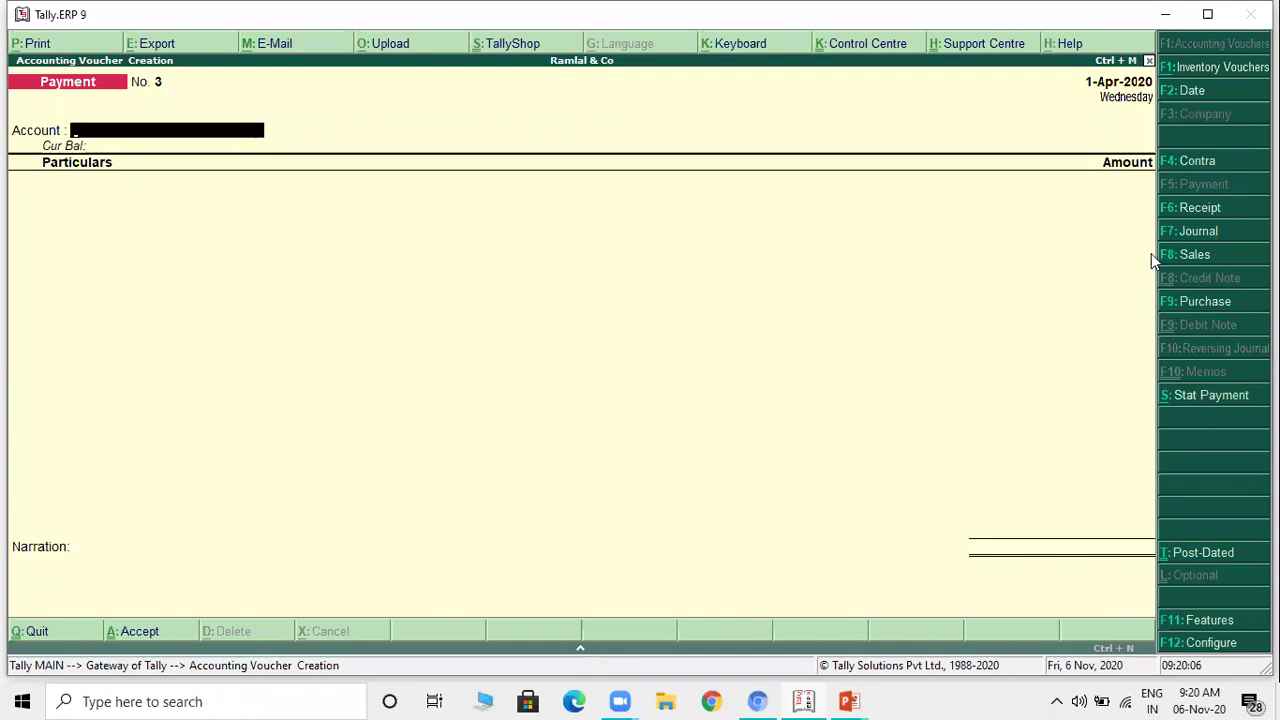
left_click(1189, 238)
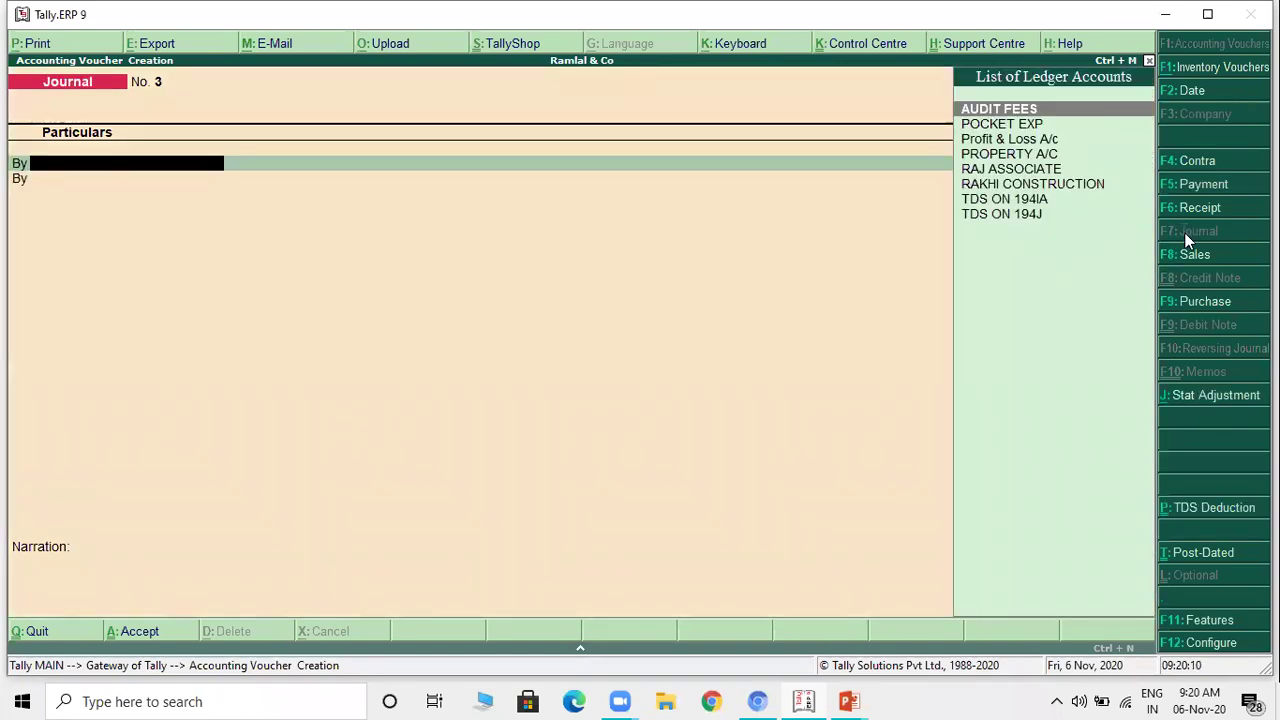
key("alt+c")
type("GENETE")
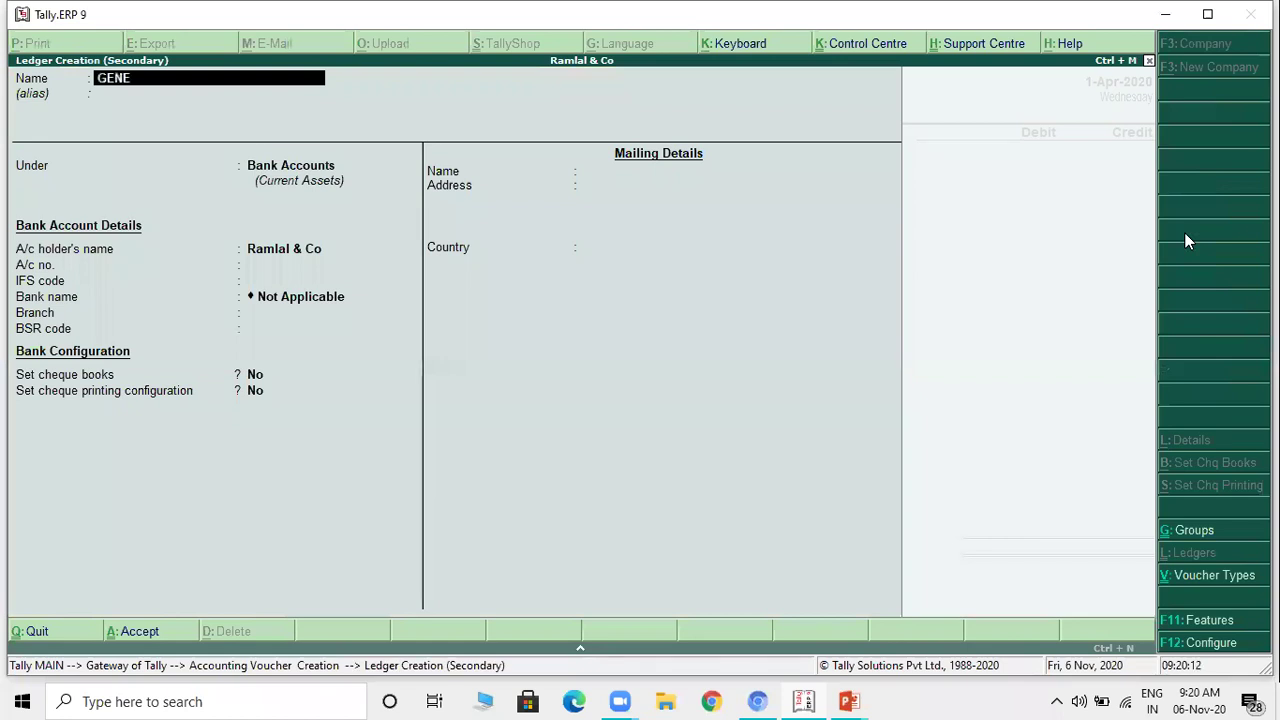
key("BackSpace")
key("BackSpace")
type("RATOR HIRE CHARGE")
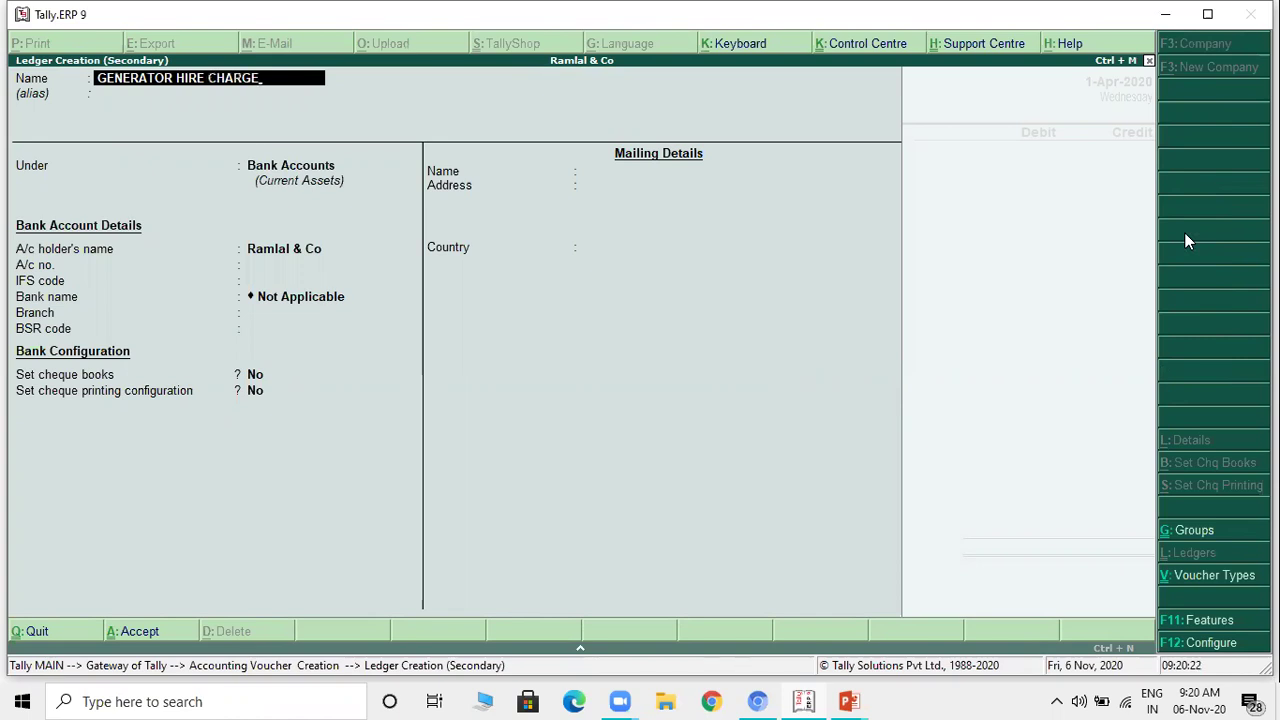
type("S")
key("Return")
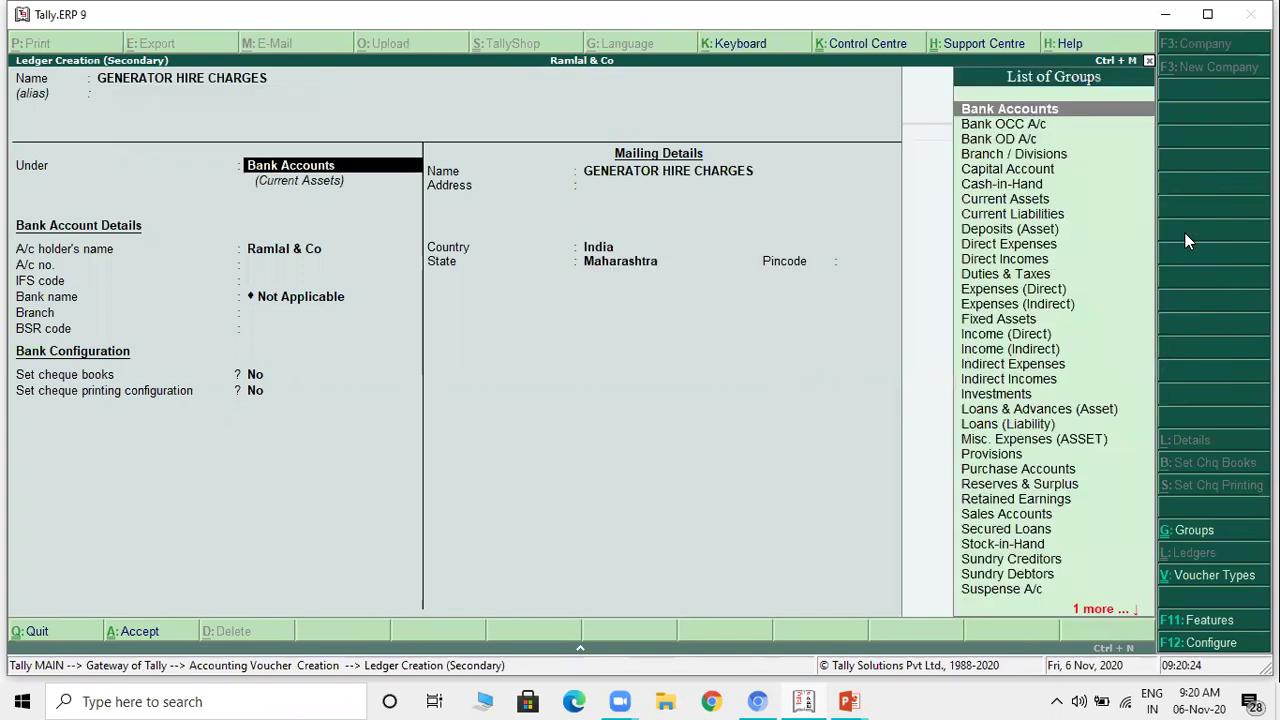
Step: Place the GENERATOR HIRE CHARGES ledger under Indirect Expenses and set TDS as Applicable
type("IND")
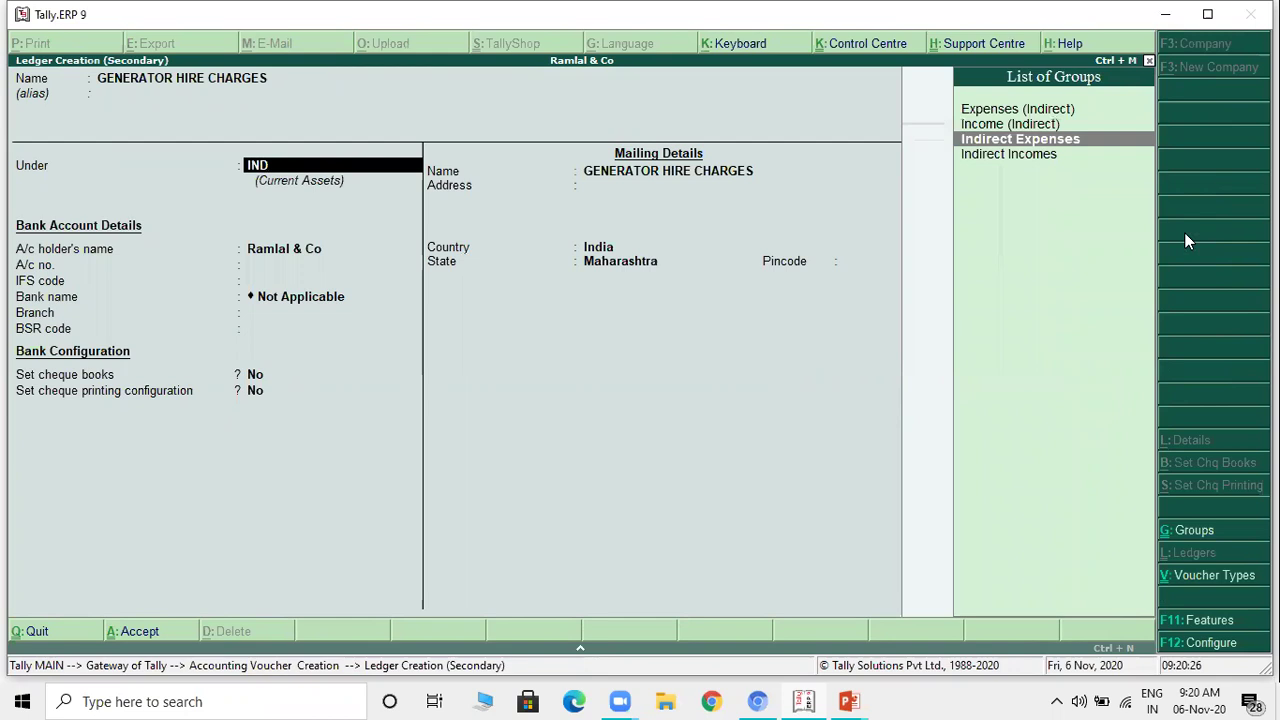
key("Return")
key("Return")
key("Return")
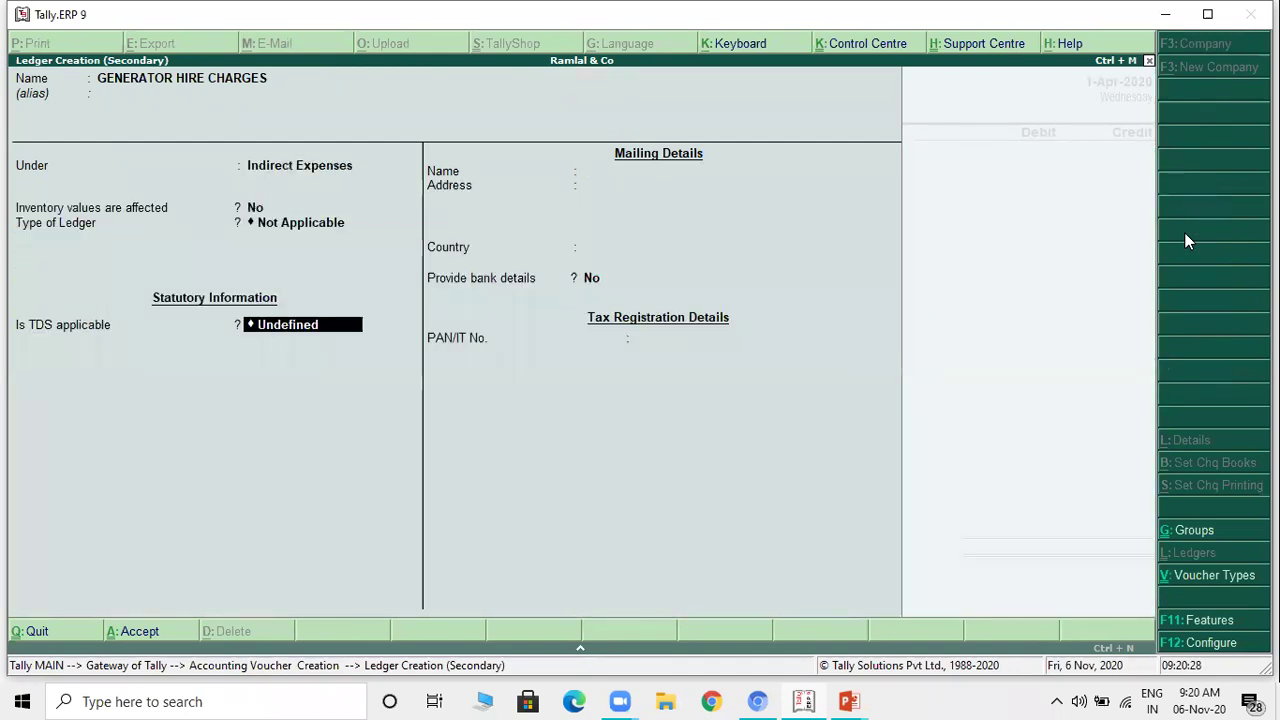
type("able")
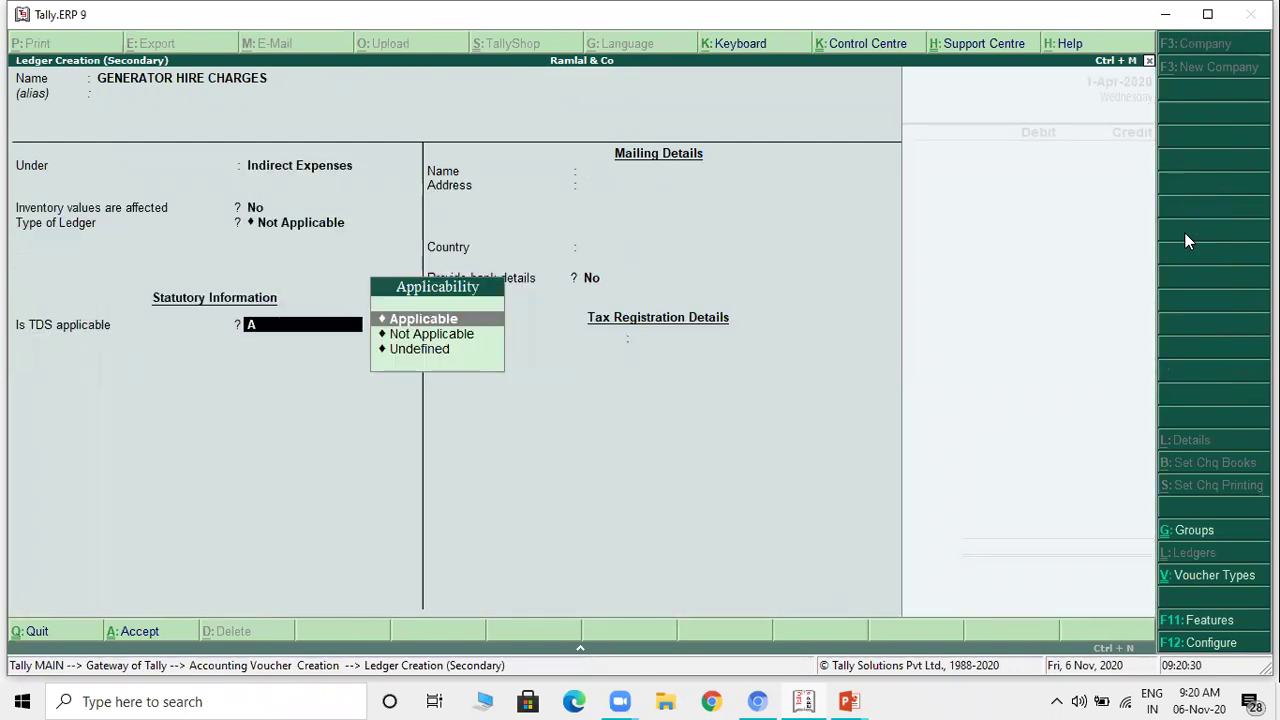
key("Return")
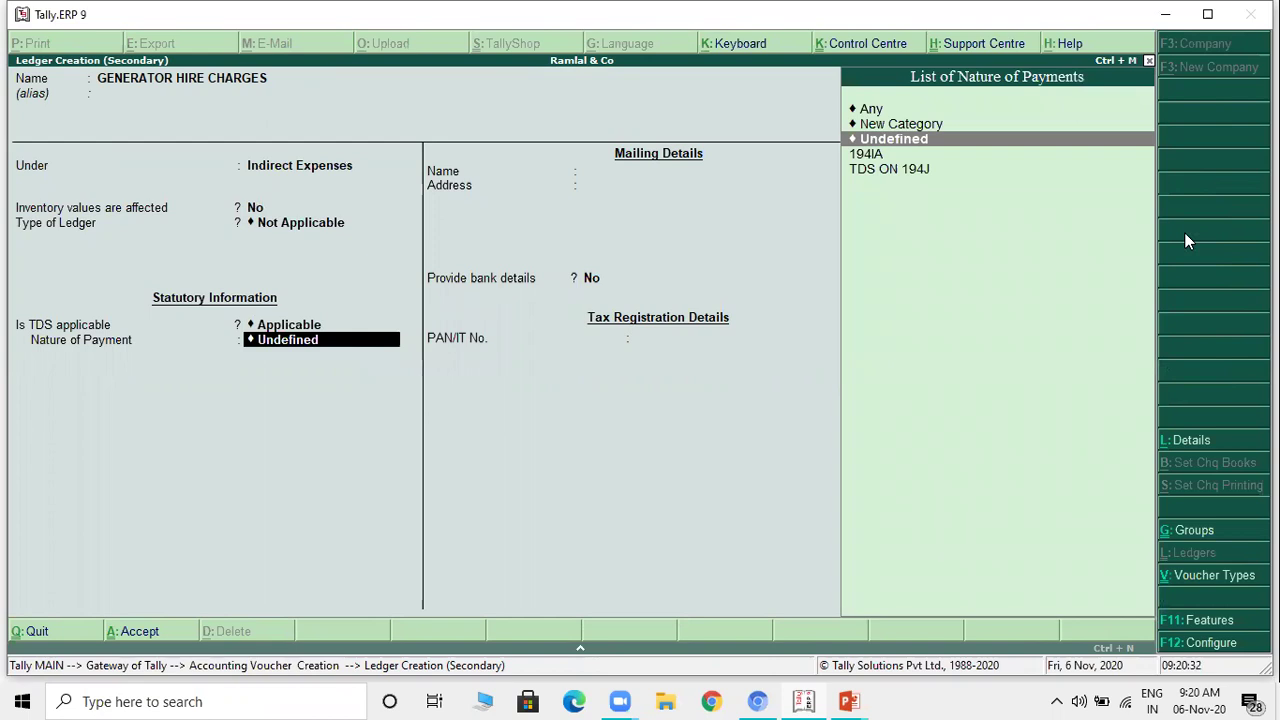
Step: Start a new nature of payment named TDS ON 194I with payment code 94I, leaving the section and remittance code blank
key("Up")
key("Return")
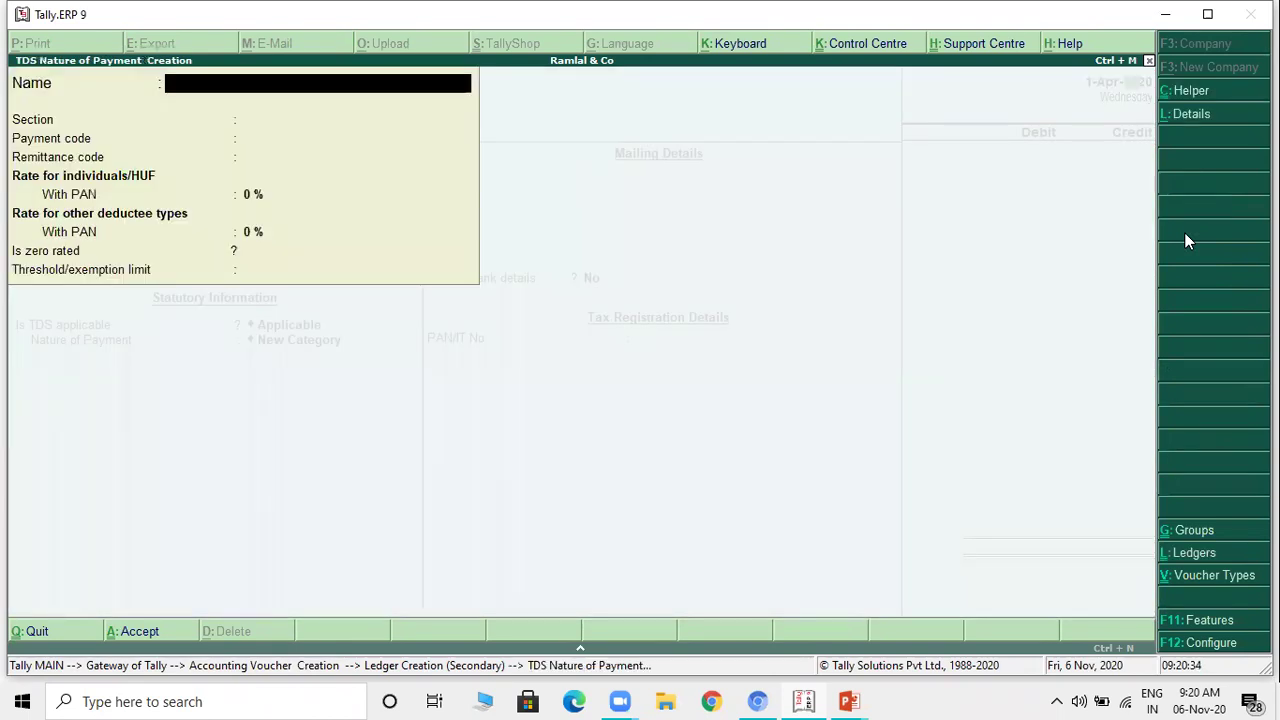
type("TDS ON")
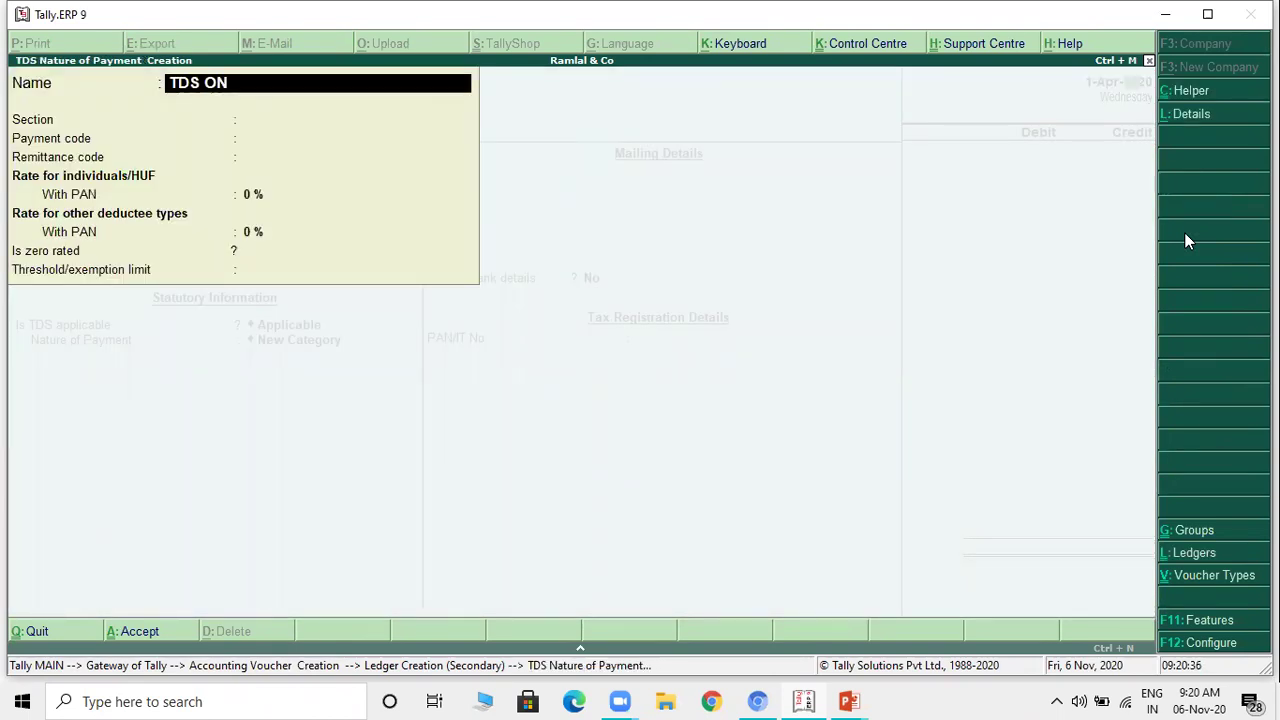
type(" 194I")
key("Return")
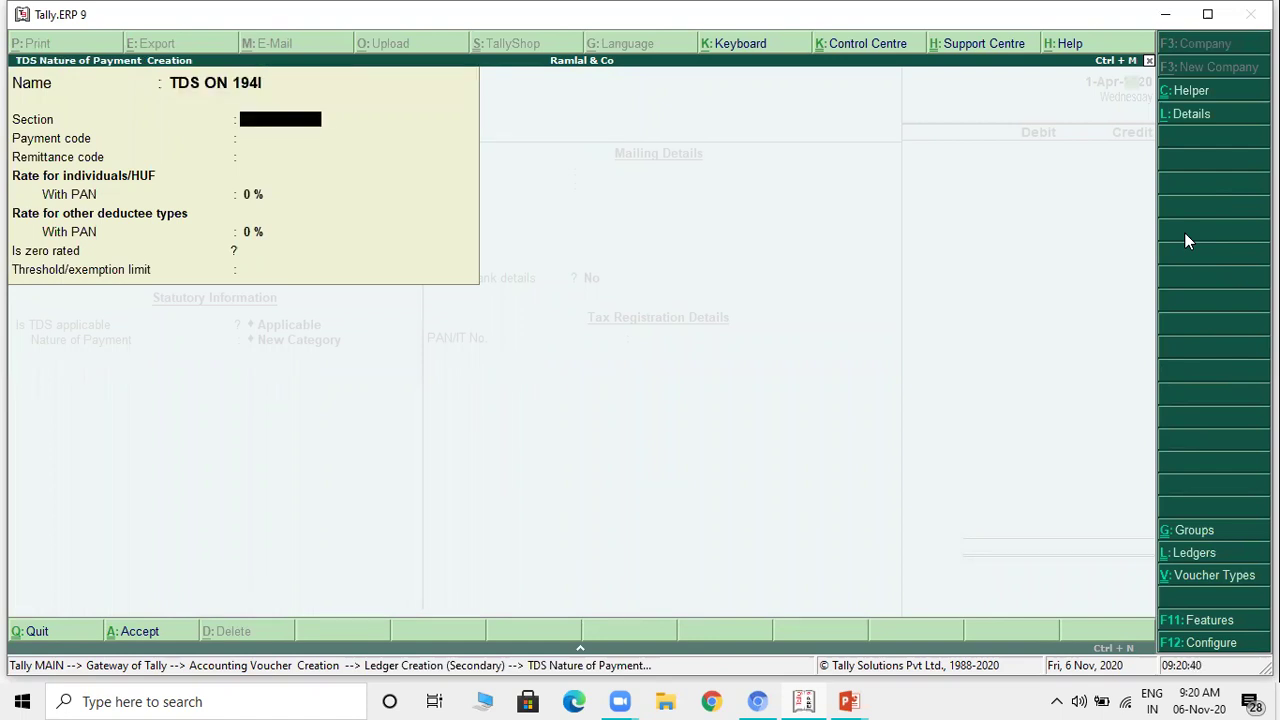
key("Return")
type("94I")
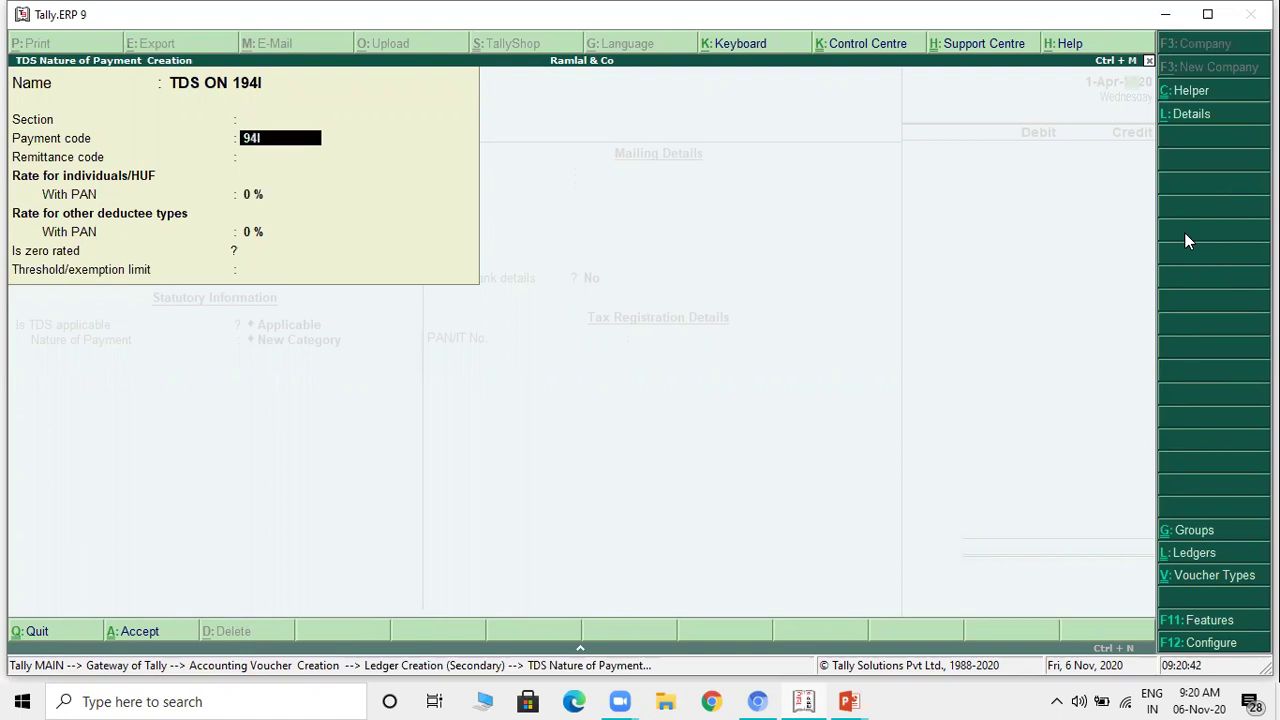
key("Return")
key("Return")
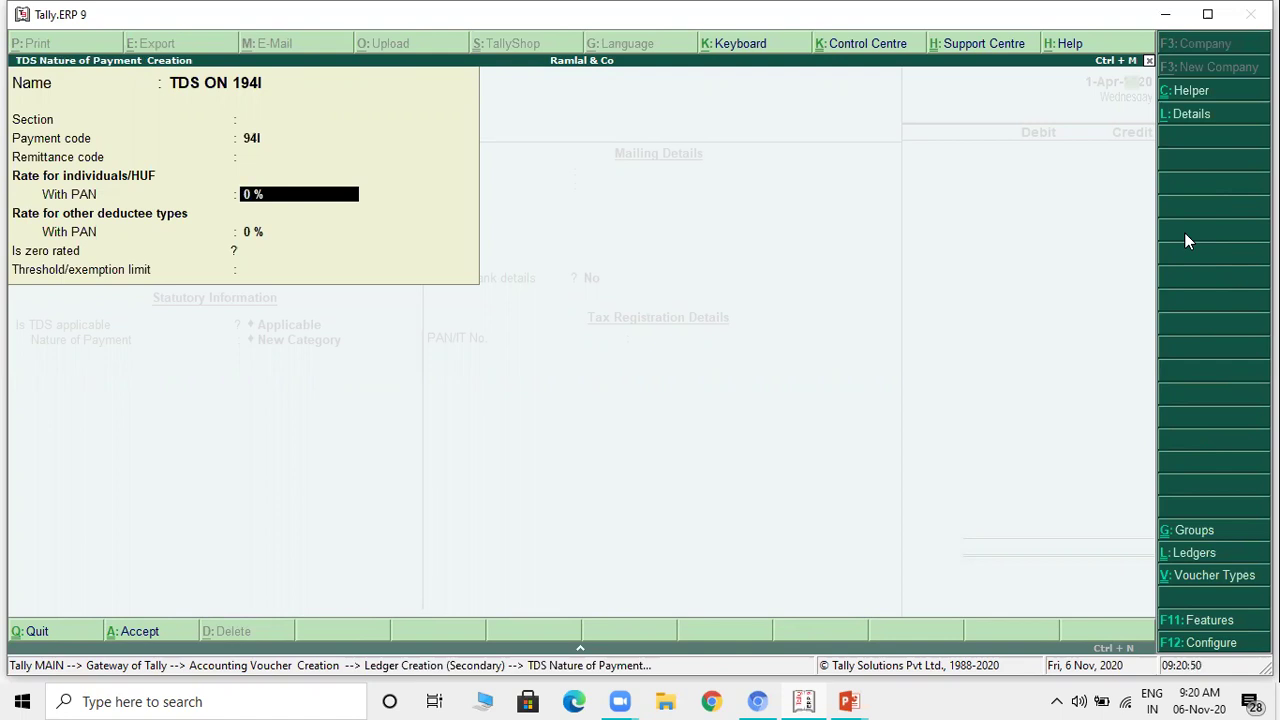
Step: Set both With PAN rates to 2 % and the threshold limit to 2,40,000, and save the nature of payment
type("2")
key("Return")
key("Return")
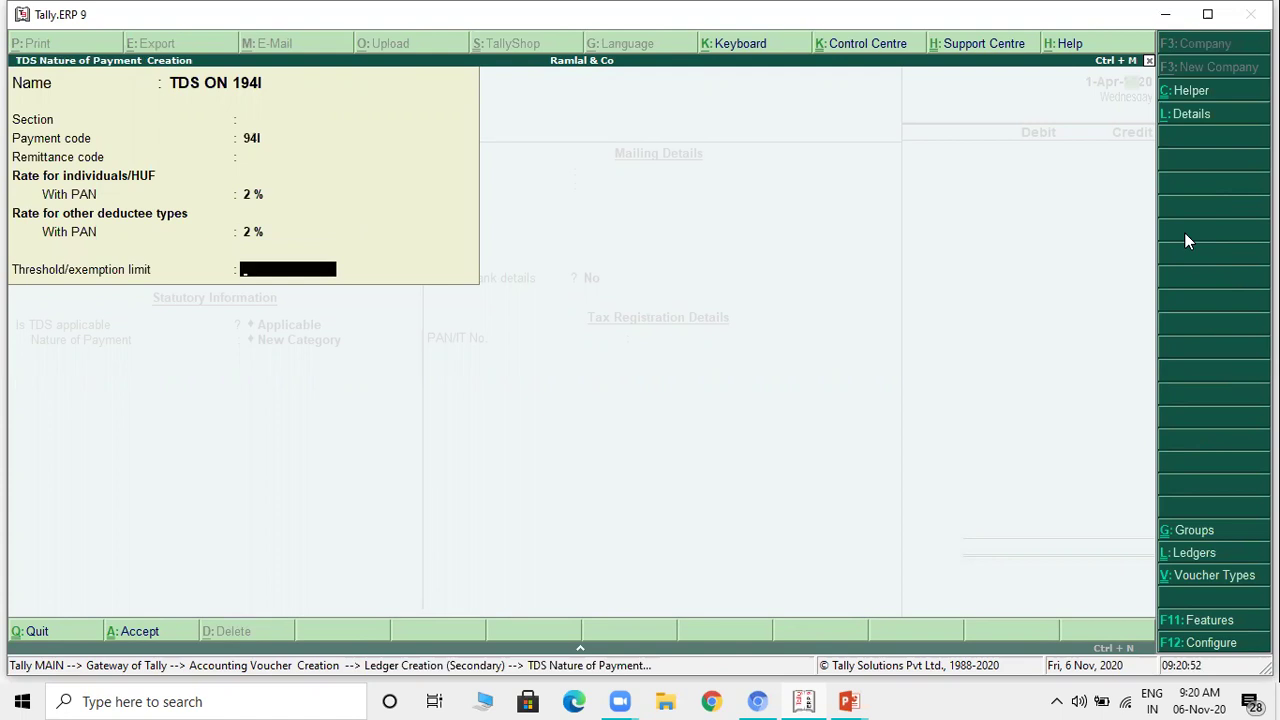
type("240000")
key("Return")
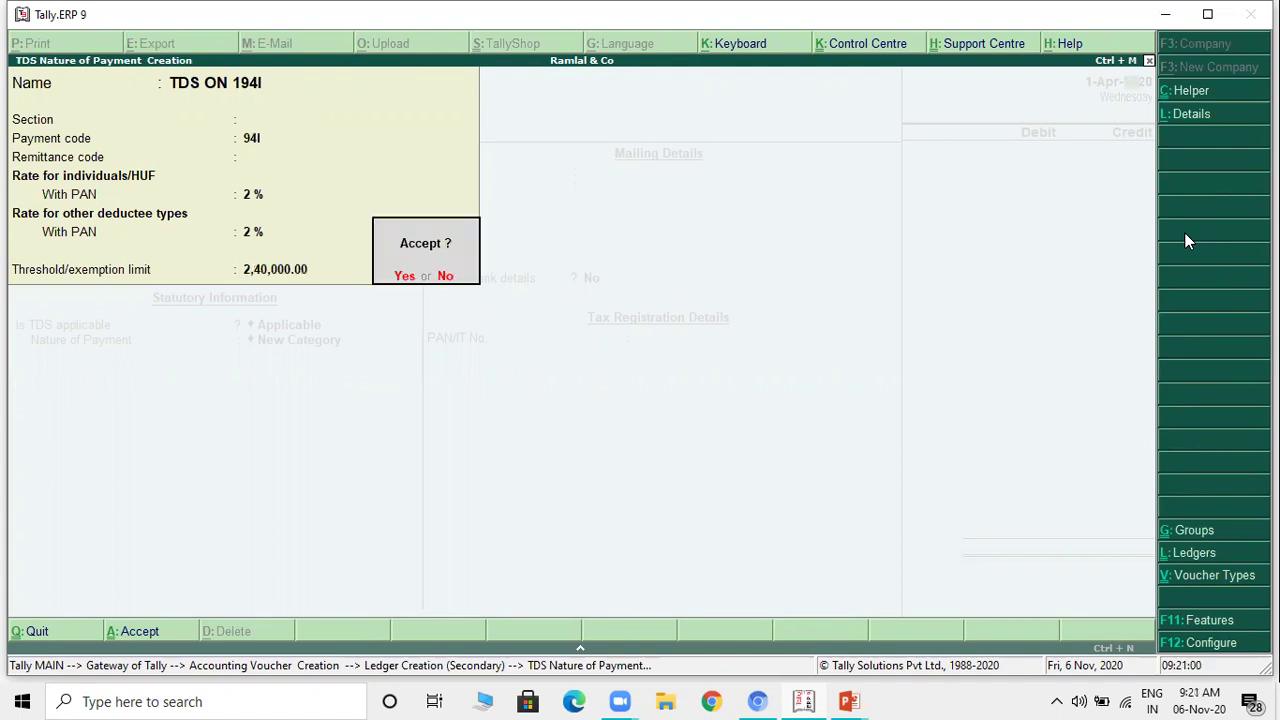
key("Return")
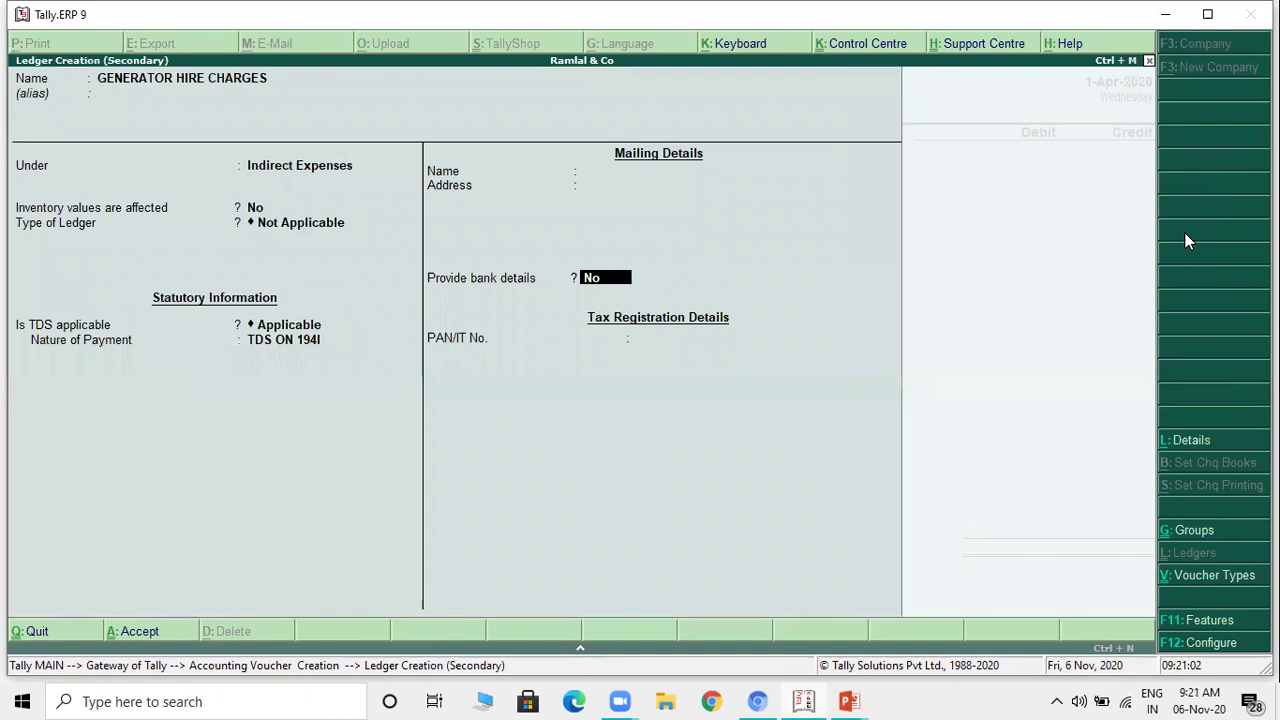
Step: Save the GENERATOR HIRE CHARGES ledger and debit it with the 45,000 bill amount from the example slide
key("ctrl+a")
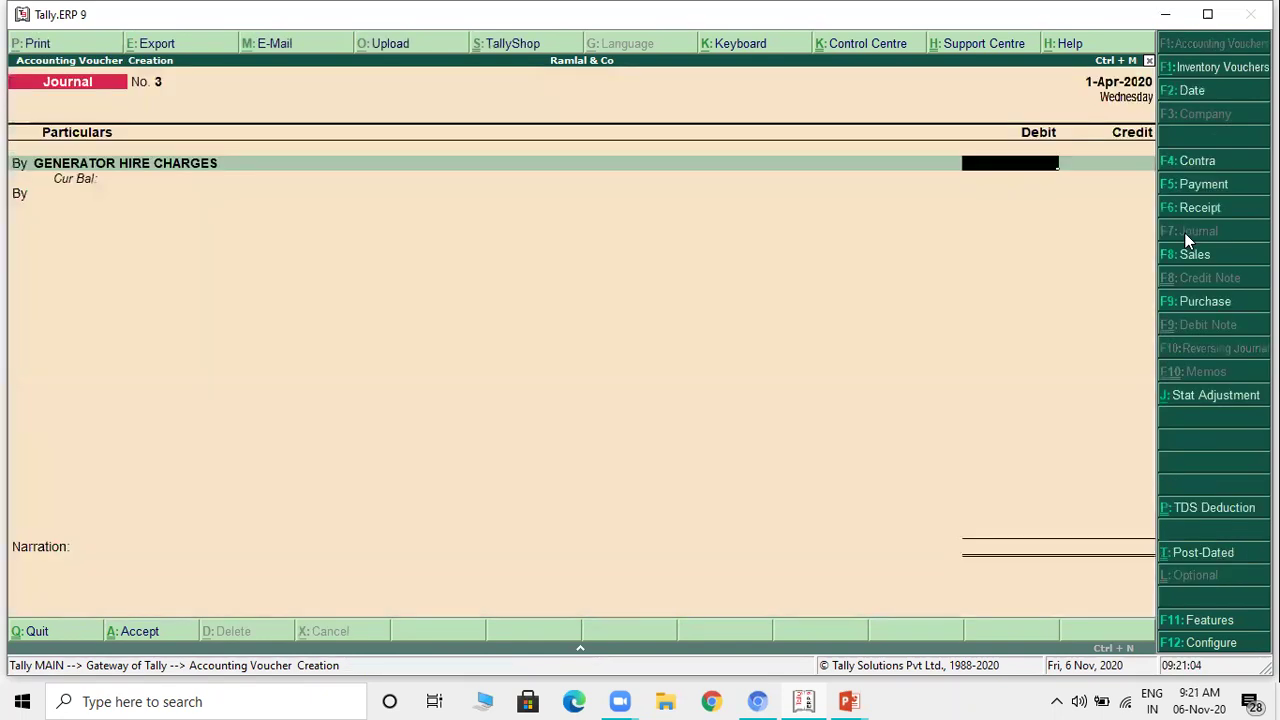
key("alt+Tab")
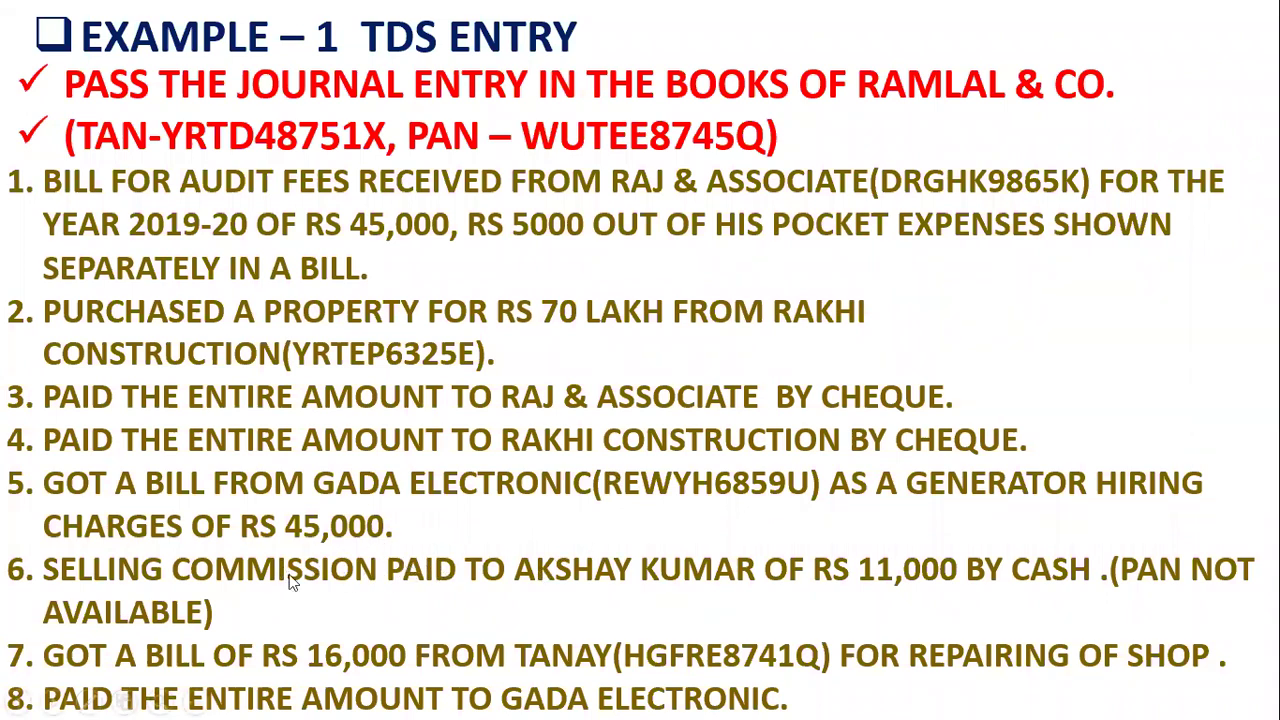
key("alt+Tab")
type("45000")
key("Return")
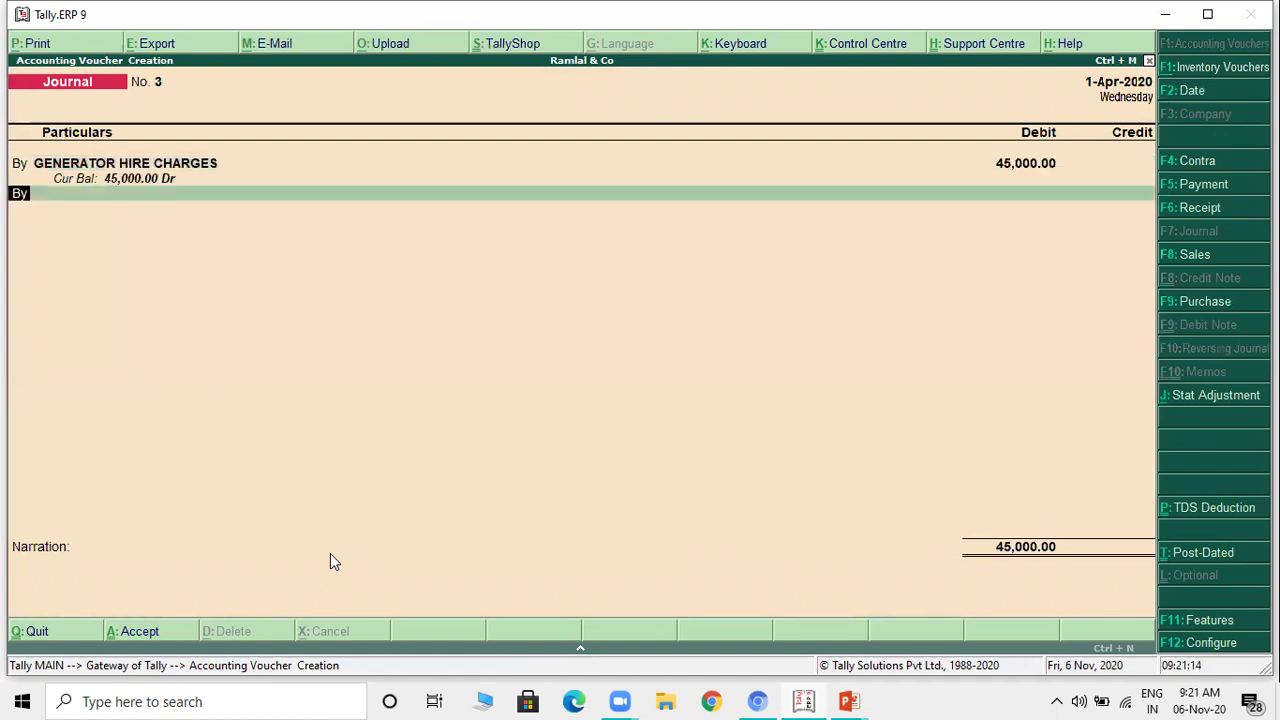
Step: Add a credit line to the journal and start a new ledger named GADA ELECTRONIC for it under Sundry Creditors
key("t")
key("Return")
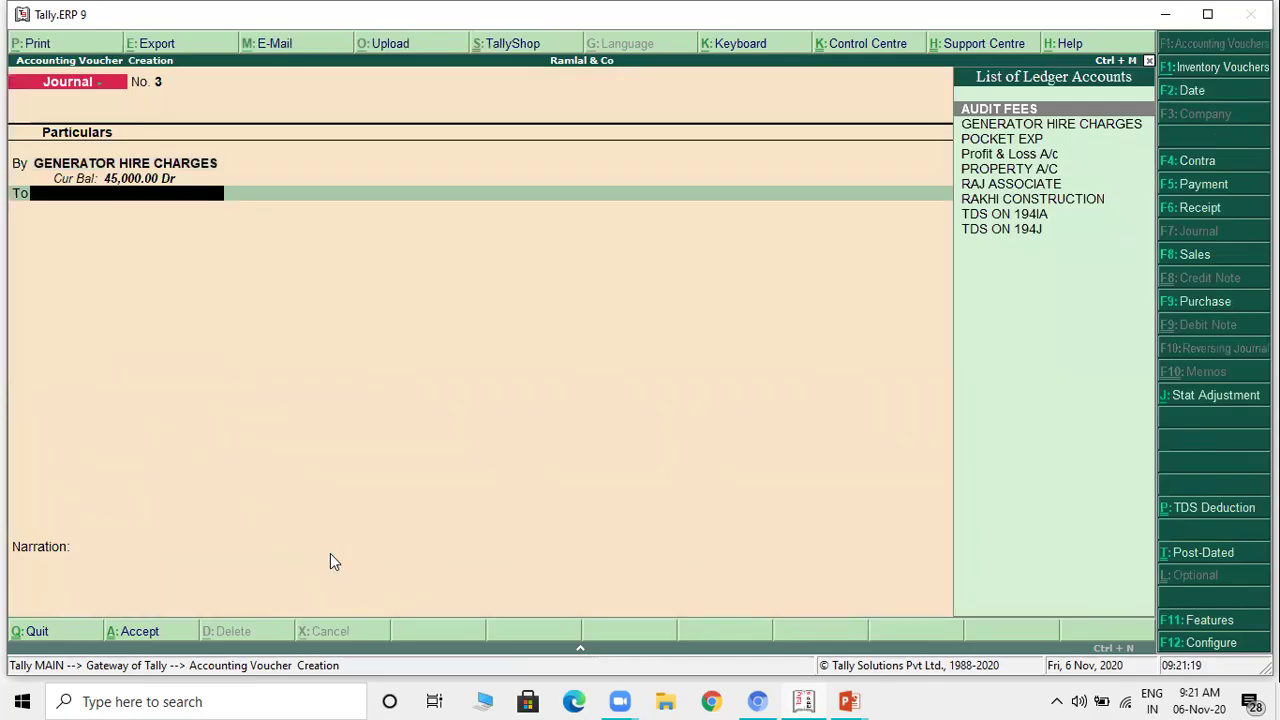
key("alt+c")
type("GADA ELE")
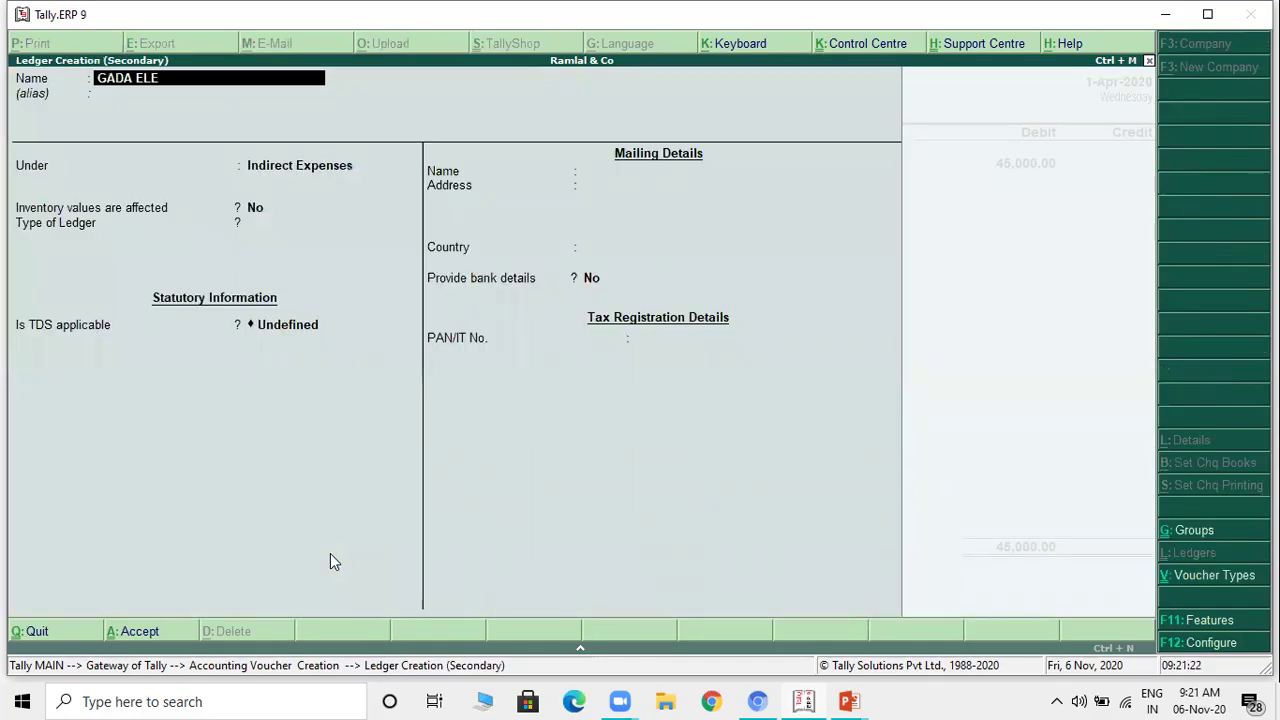
type("CTRONIC")
key("Return")
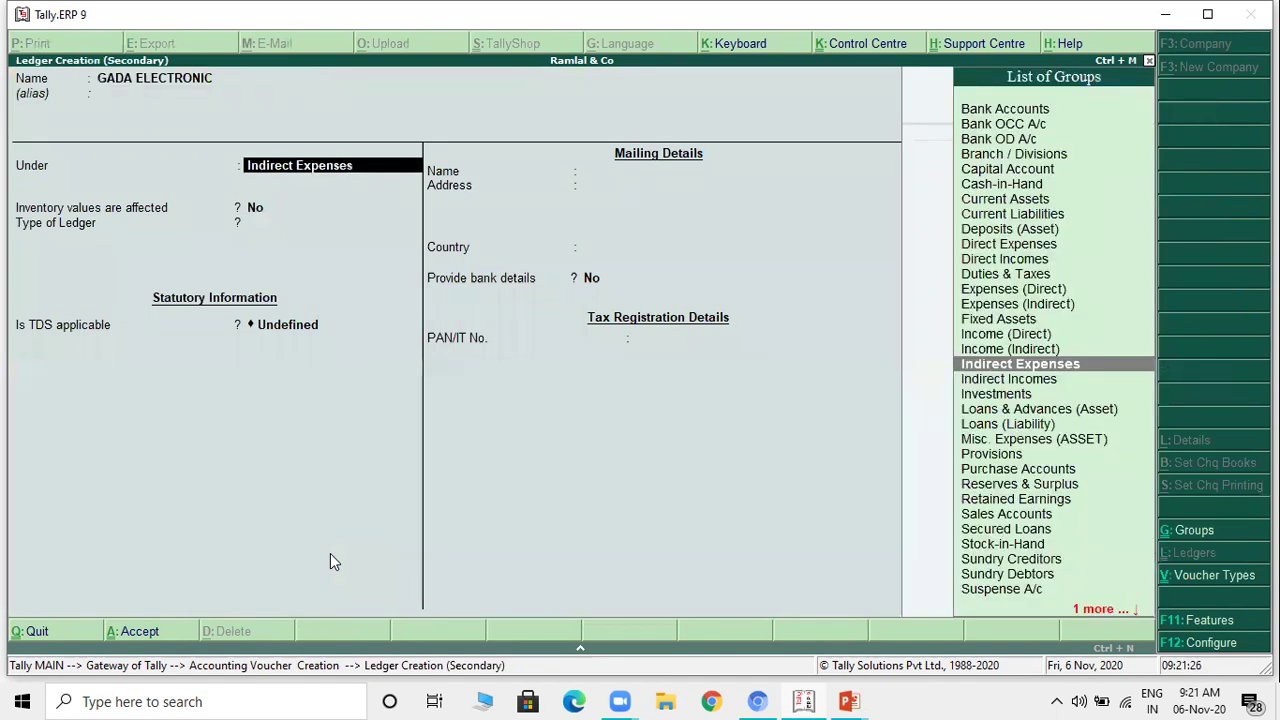
type("CR")
key("Return")
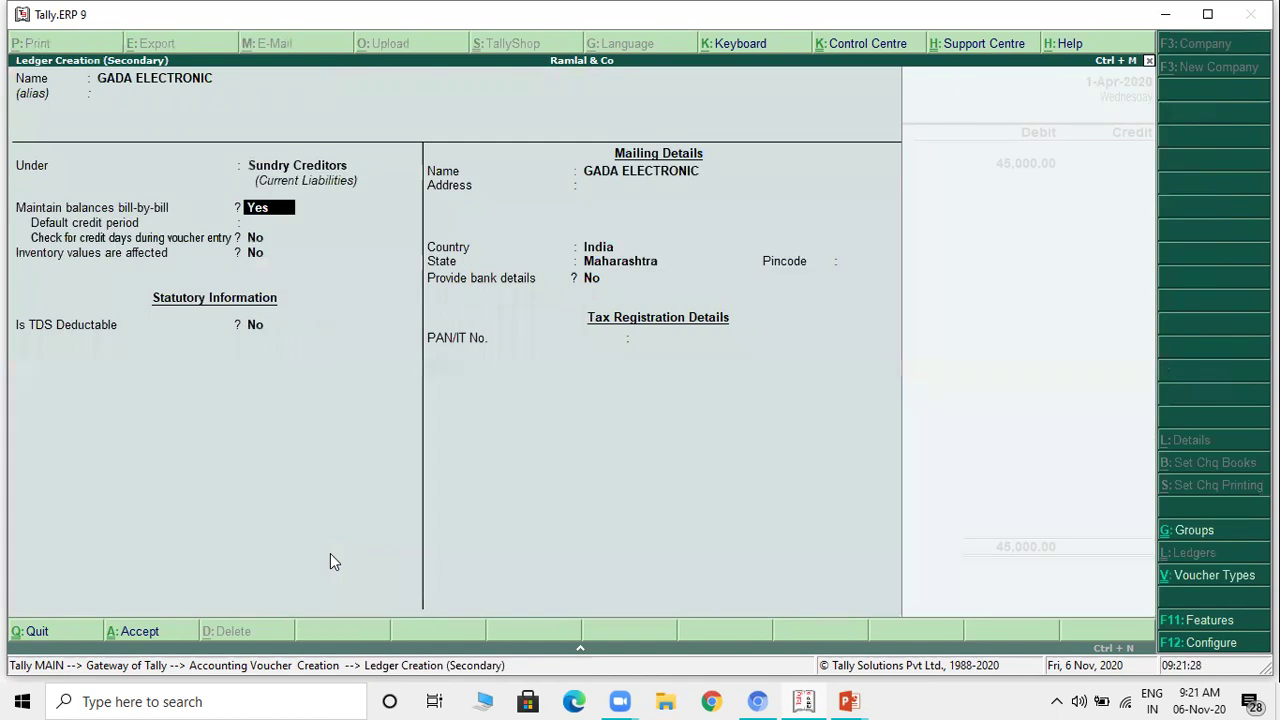
Step: Keep bill-by-bill balances enabled with no credit period for GADA ELECTRONIC, and set Is TDS Deductable to Yes
key("Return")
key("Return")
key("Return")
key("Return")
key("BackSpace")
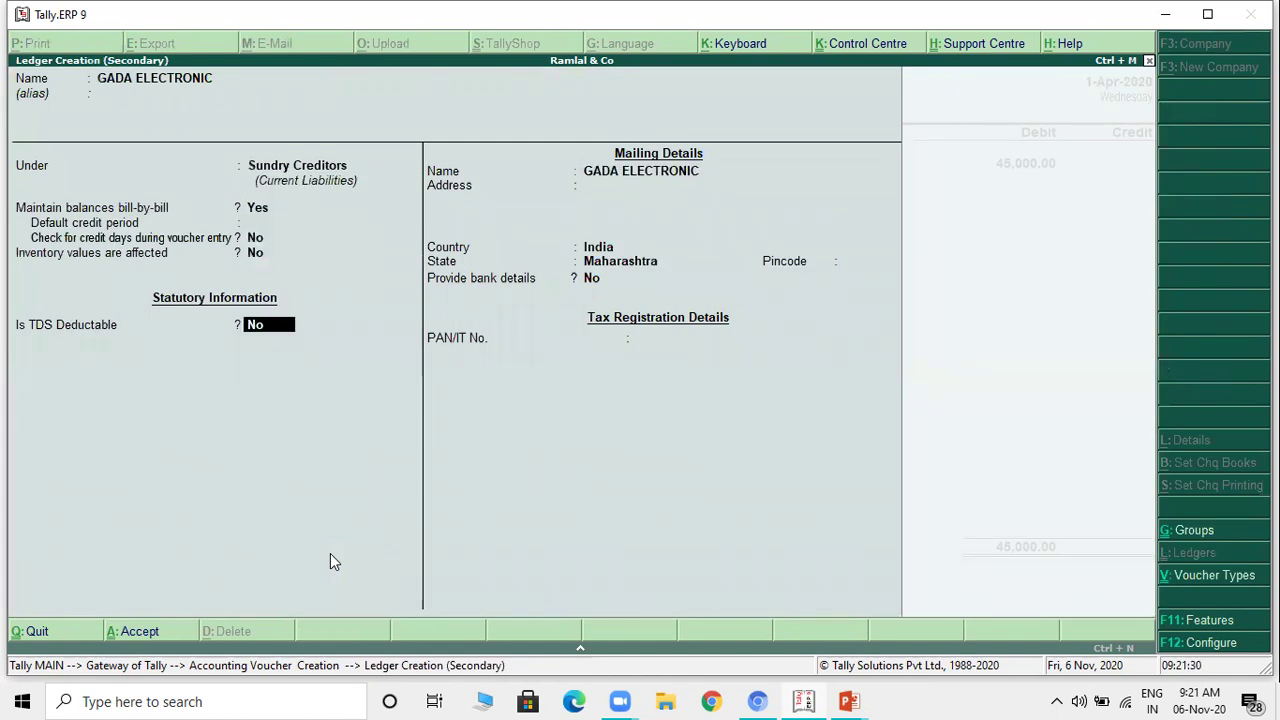
key("y")
Step: Set the GADA ELECTRONIC deductee type to Company - Resident and Deduct TDS in Same Voucher to Yes
key("Down")
key("Down")
key("Down")
key("Down")
key("Down")
key("Down")
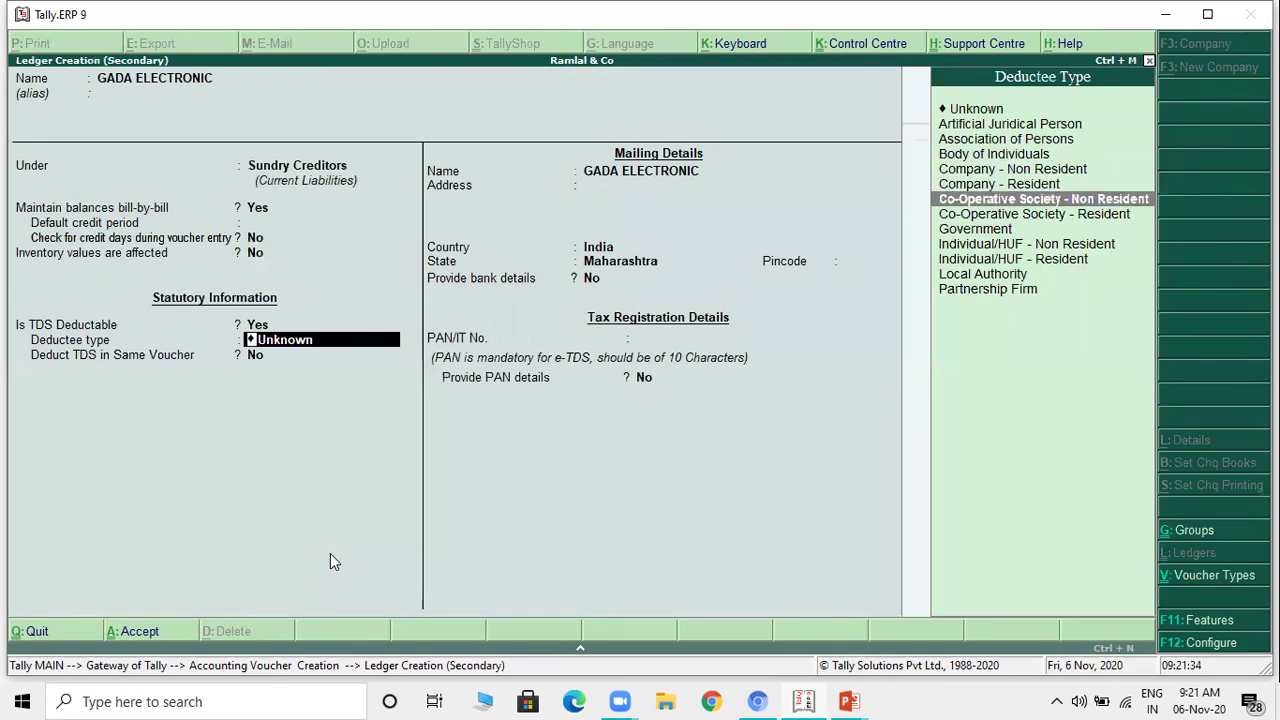
key("Down")
key("Down")
key("Down")
key("Down")
key("Up")
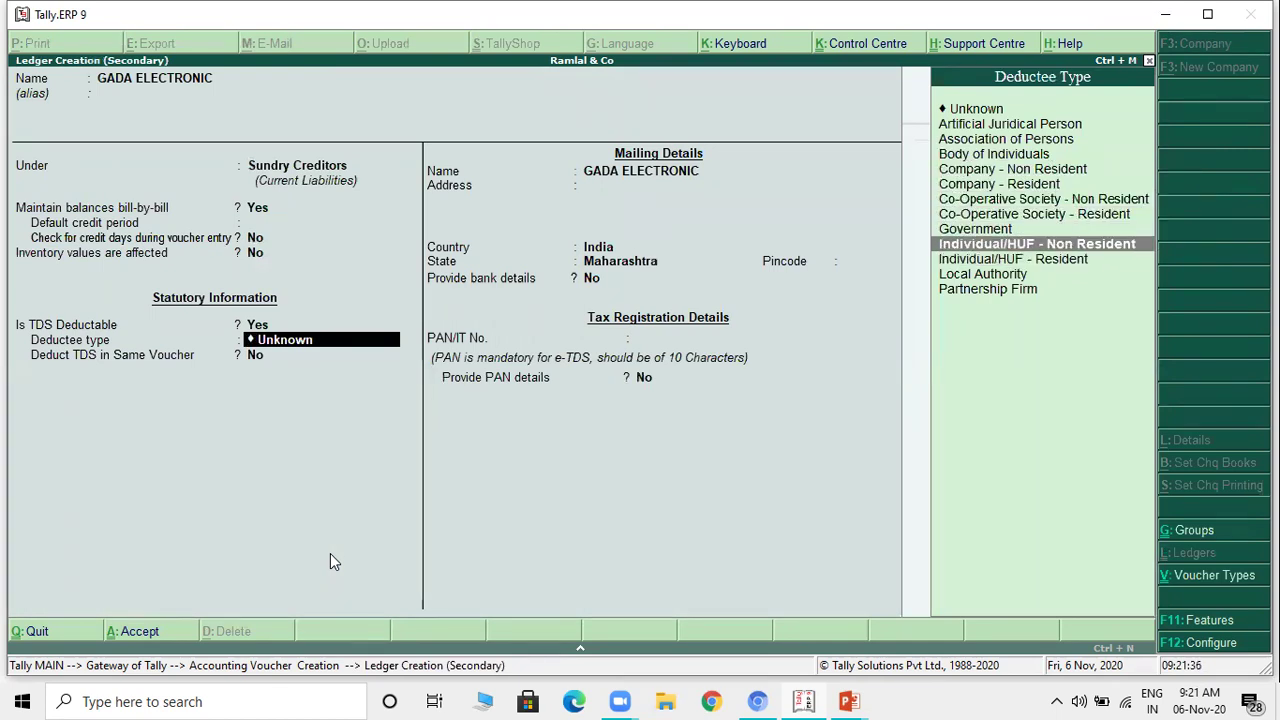
key("Down")
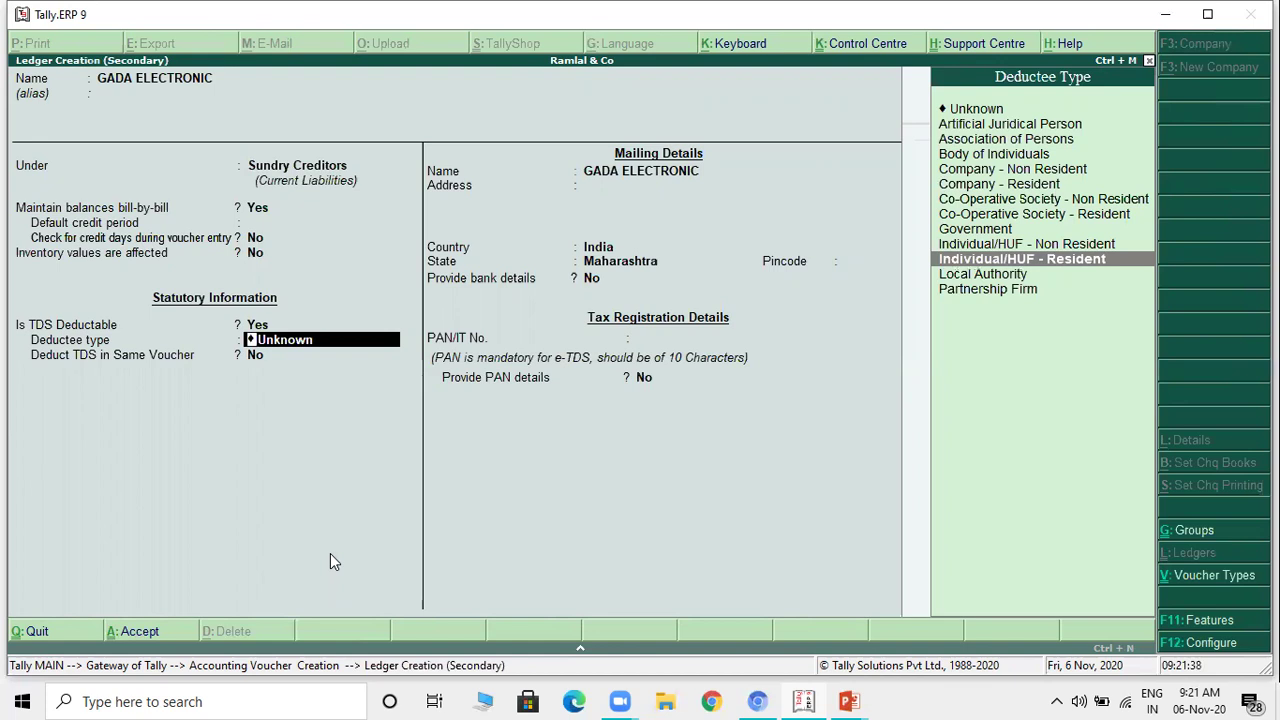
key("Up")
key("Up")
key("Up")
key("Up")
key("Up")
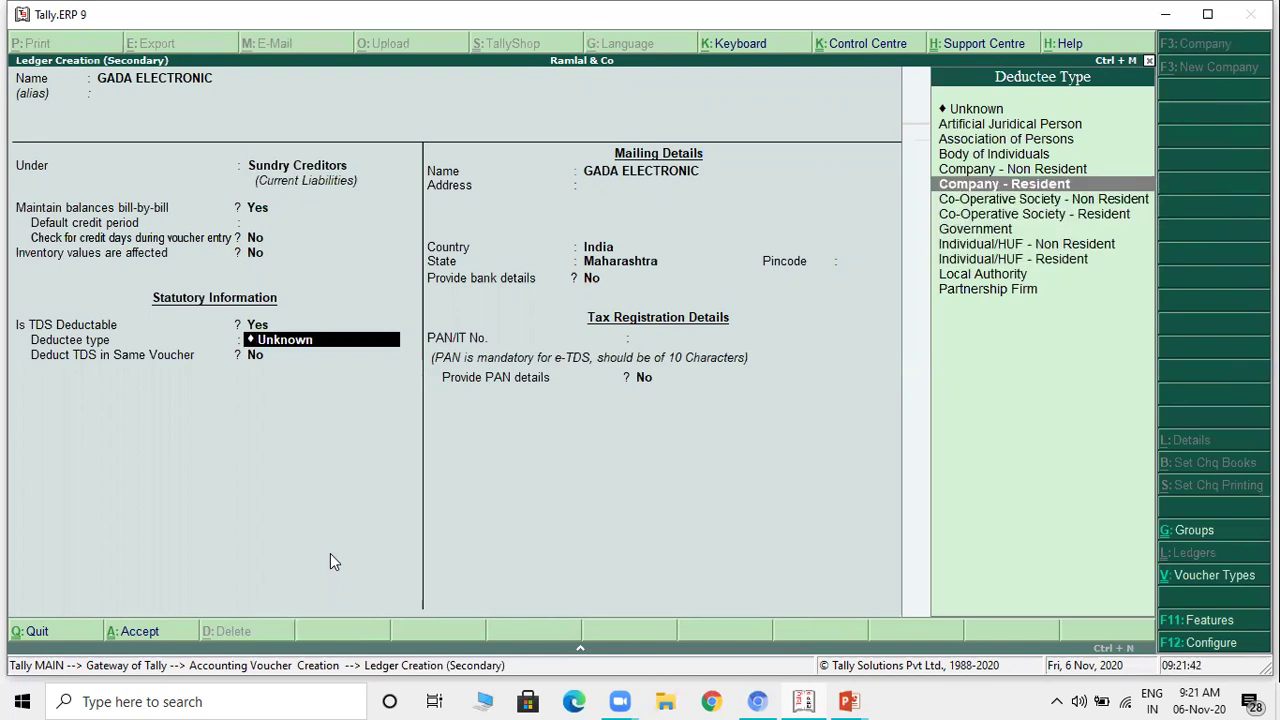
key("Return")
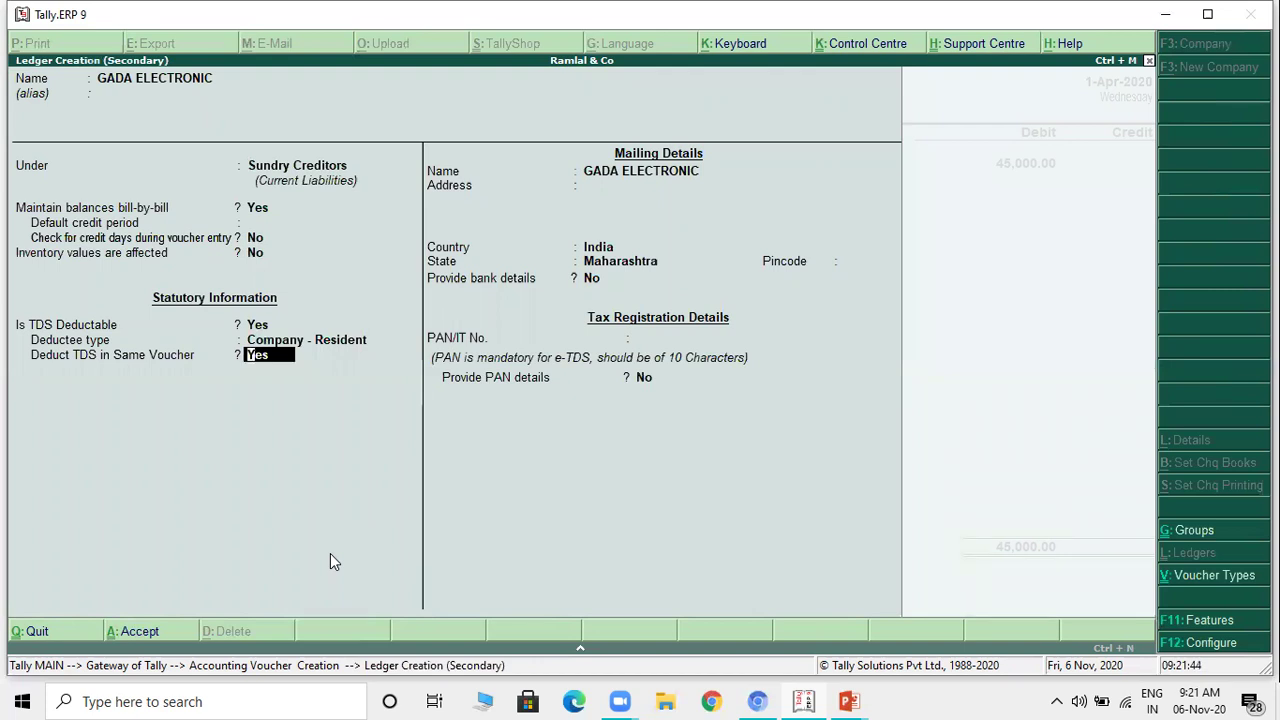
key("Return")
Step: Keep Deduct TDS in Same Voucher at Yes and accept GADA ELECTRONIC's mailing details with India as the country
key("Return")
key("Return")
key("Return")
key("Return")
key("Return")
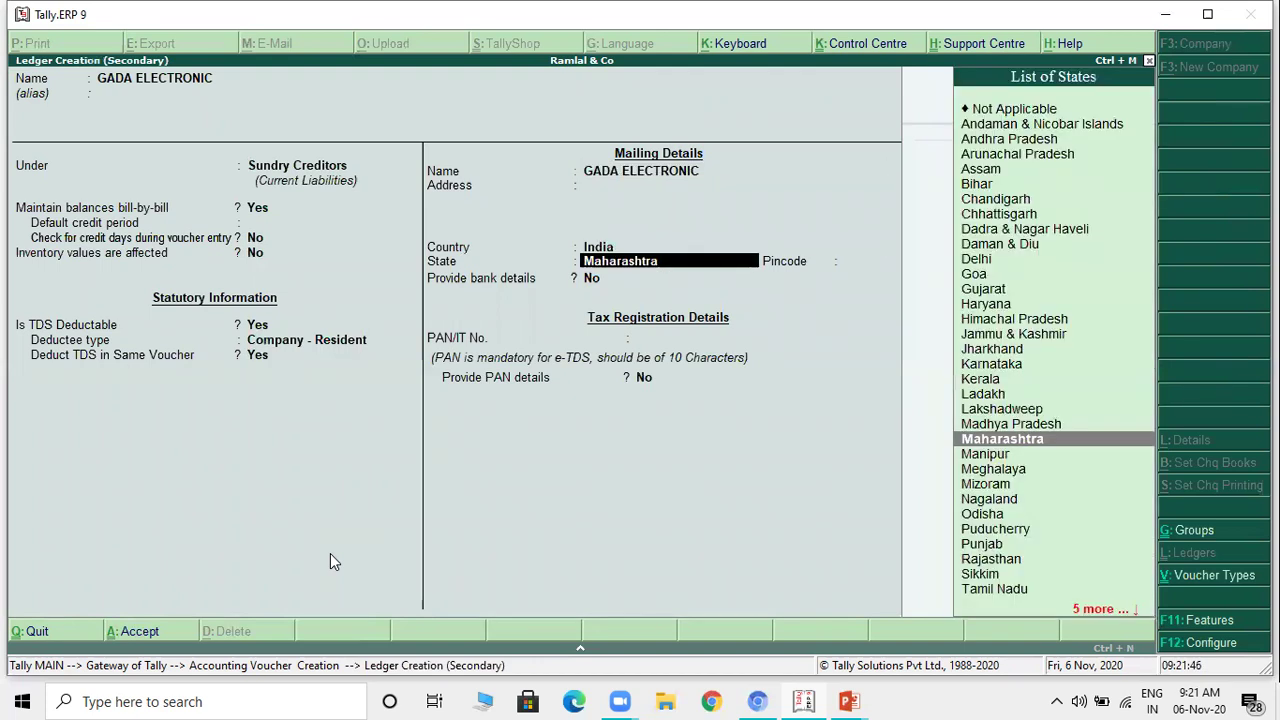
Step: Keep the state as Maharashtra without bank details and enter GADA ELECTRONIC's PAN as given on the example slide
key("alt+Tab")
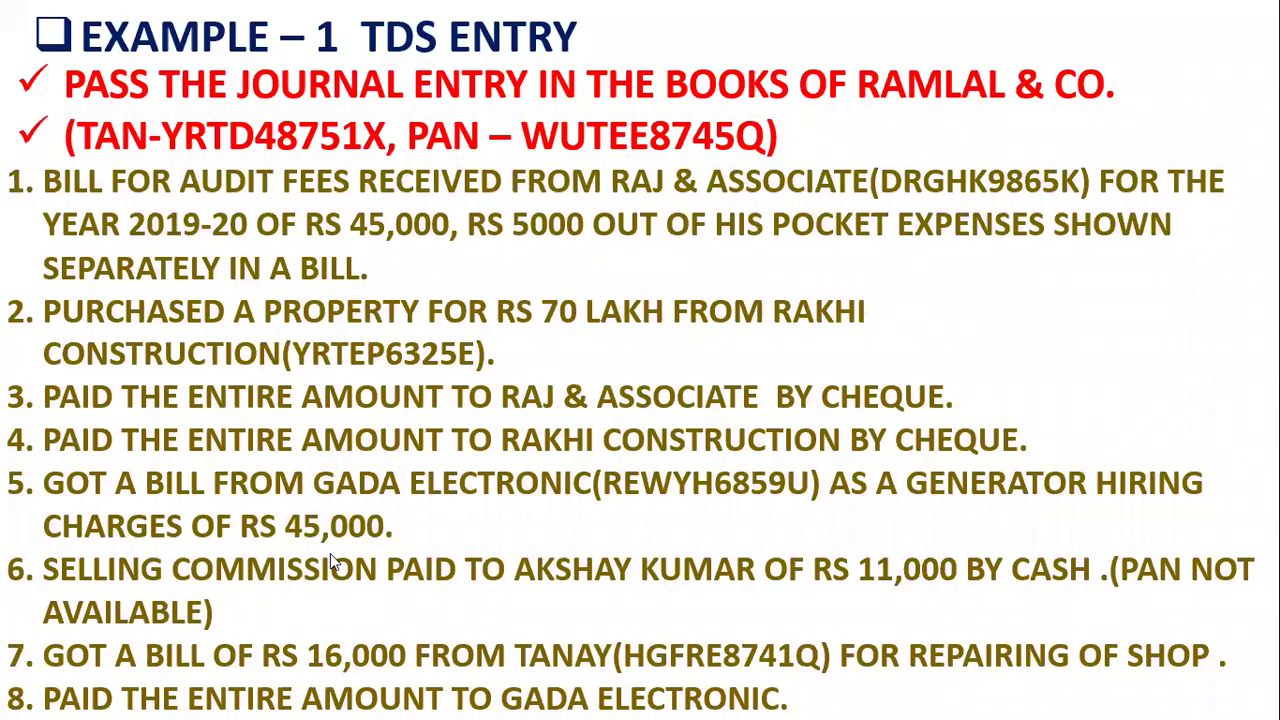
key("alt+Tab")
type("REWY")
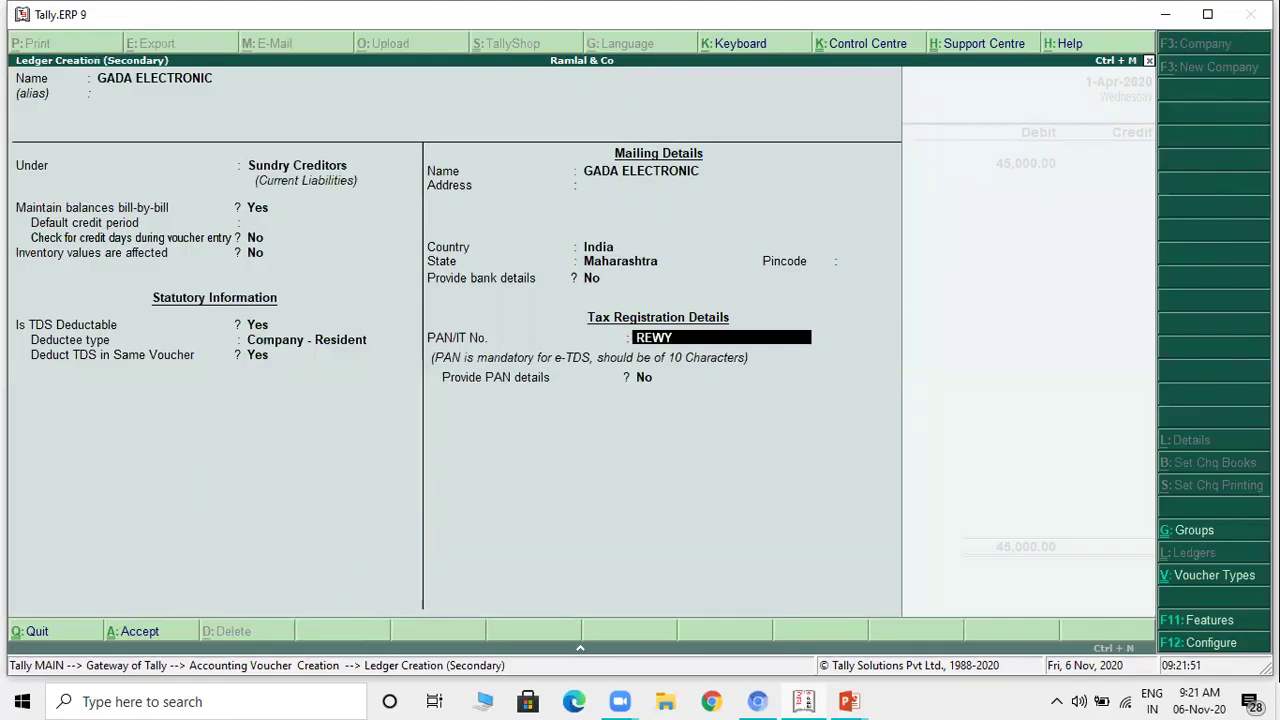
key("alt+Tab")
key("alt+Tab")
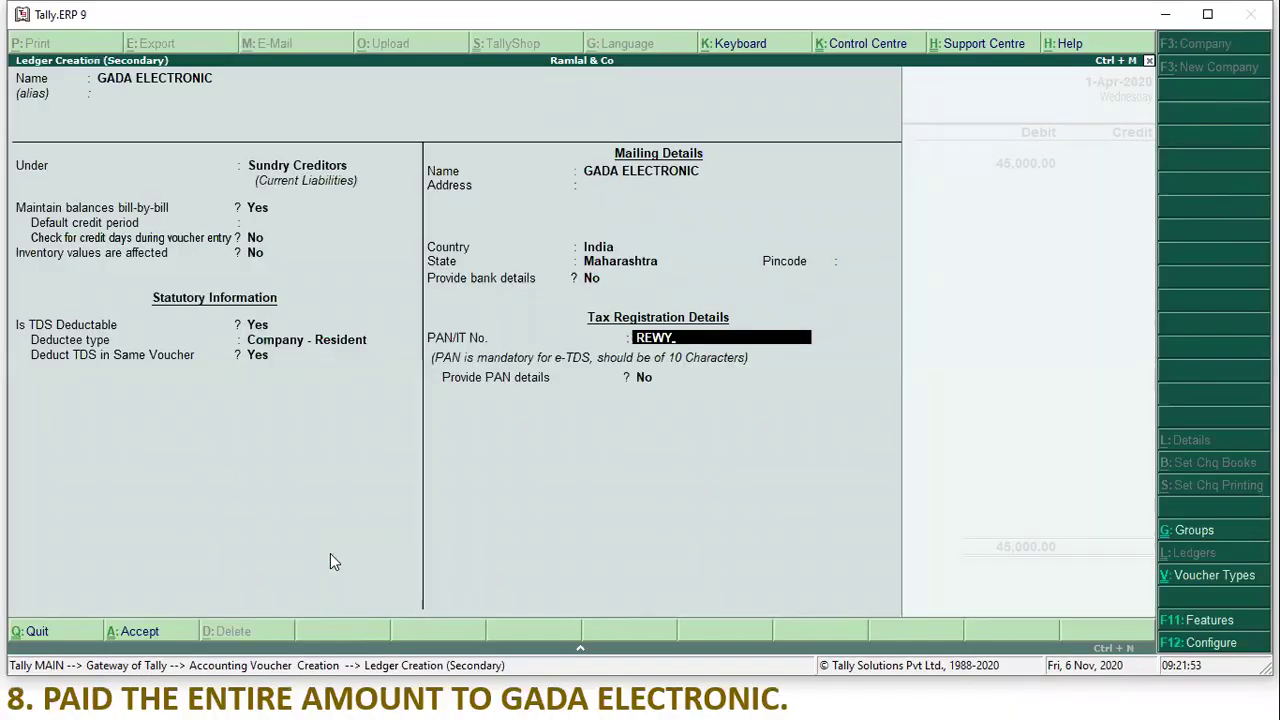
type("H")
type("6859")
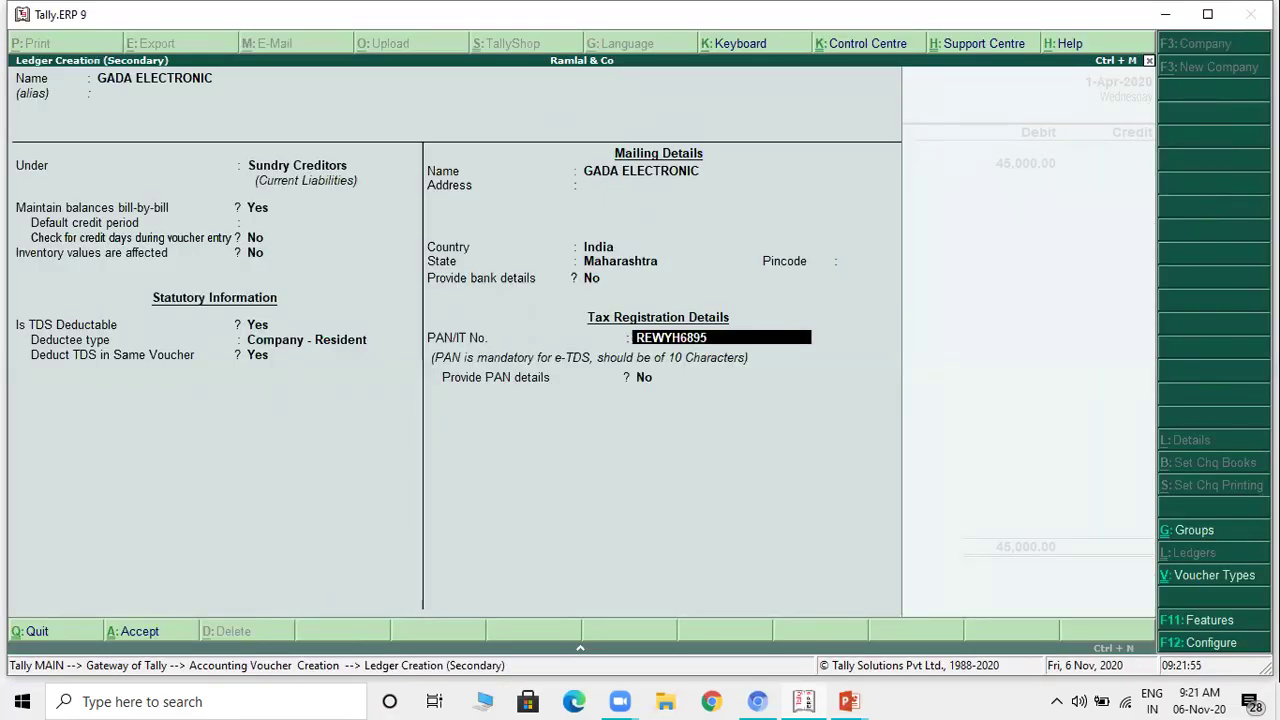
key("alt+Tab")
key("alt+Tab")
key("BackSpace")
key("BackSpace")
type("59U")
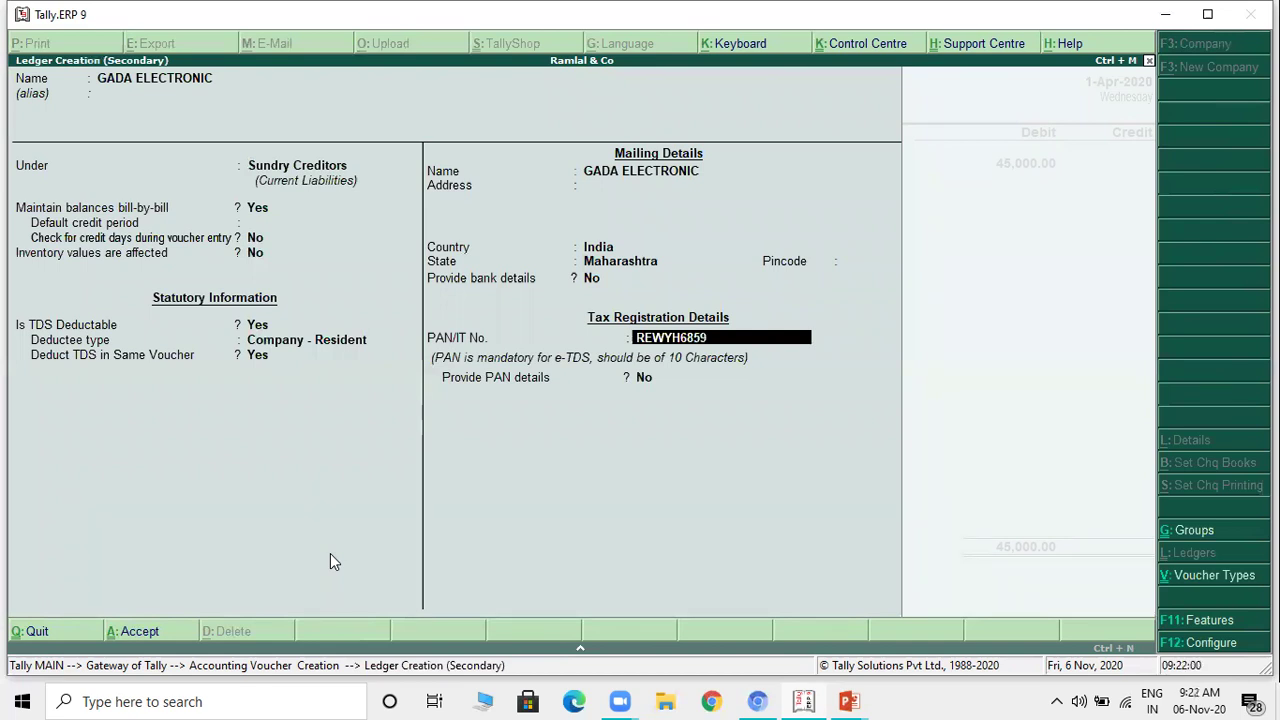
key("Return")
key("Return")
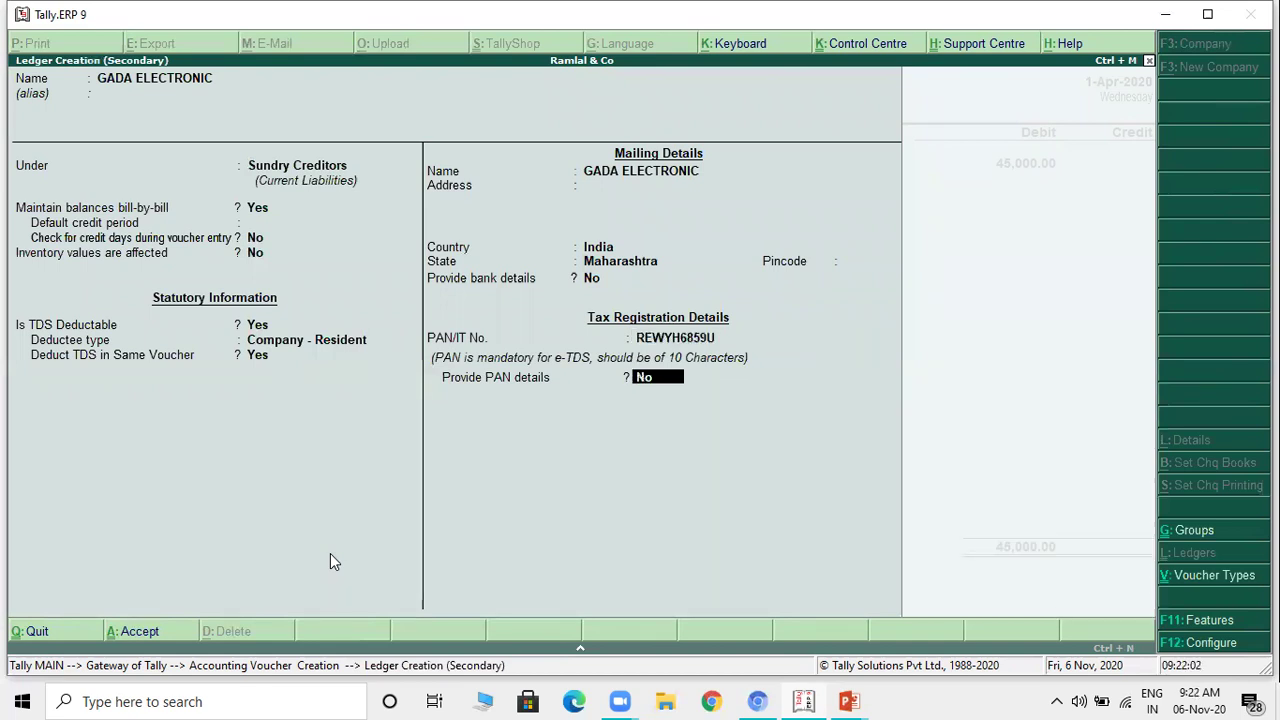
Step: Save the GADA ELECTRONIC ledger, credit it with 45,000 and accept the generator hire journal voucher
key("Return")
key("Return")
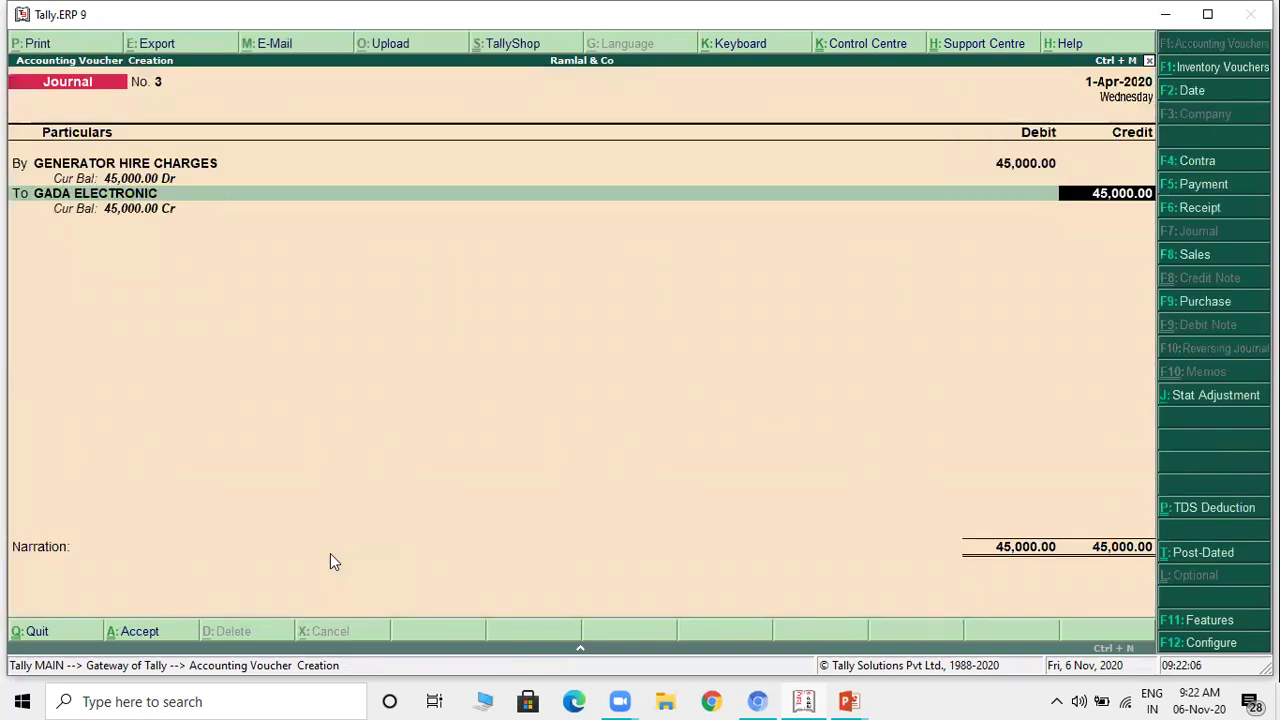
key("ctrl+a")
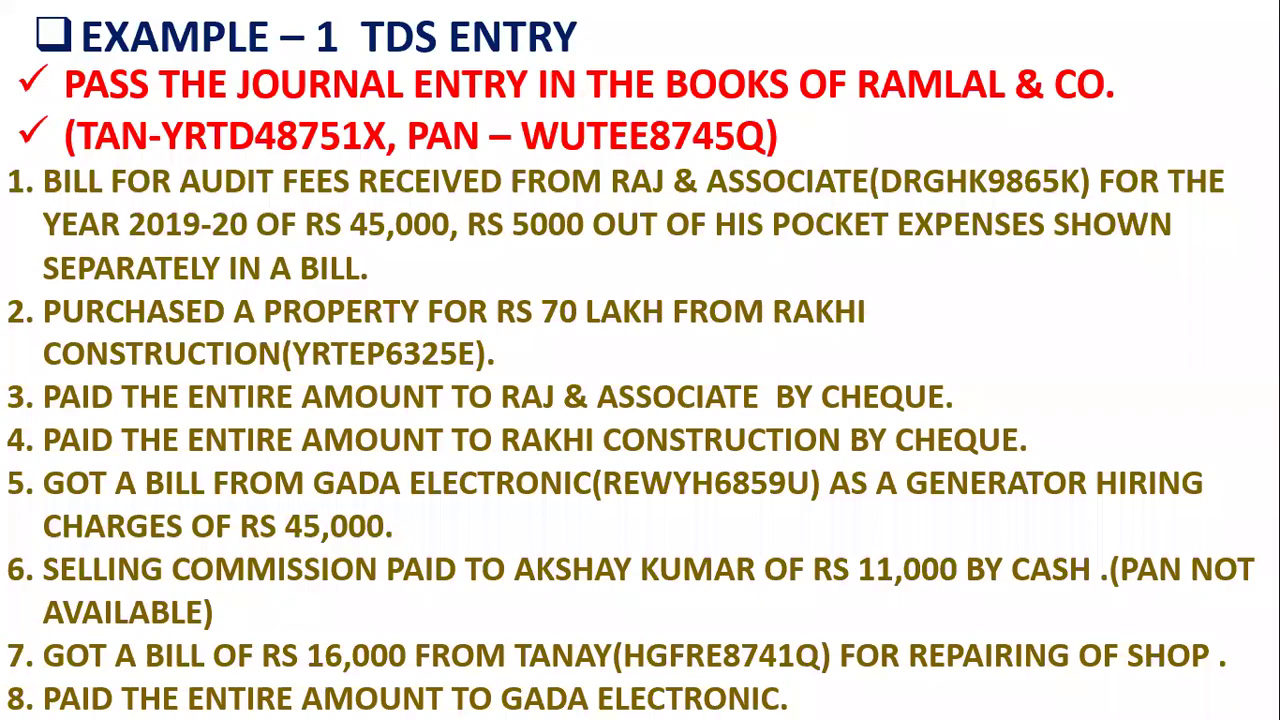
Step: Return from the example slide to Tally and start a new ledger named COMMISON for the journal's debit line
key("alt+Tab")
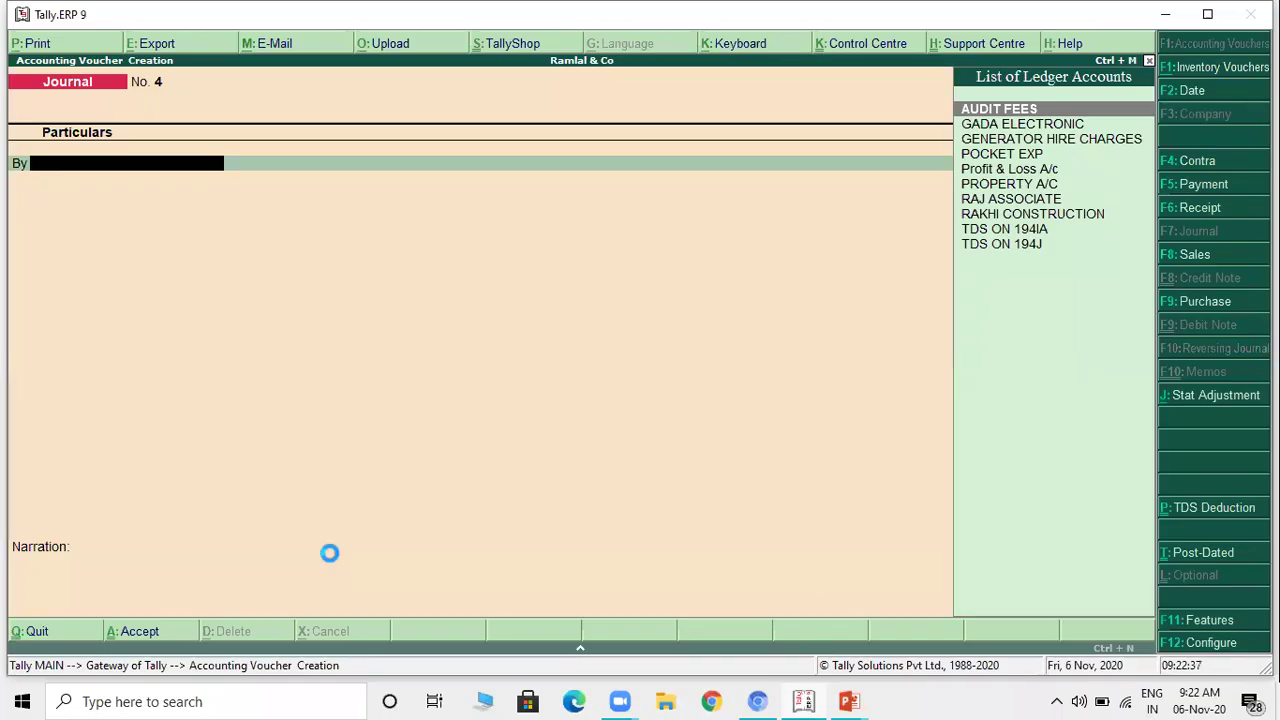
key("alt+c")
type("COMM")
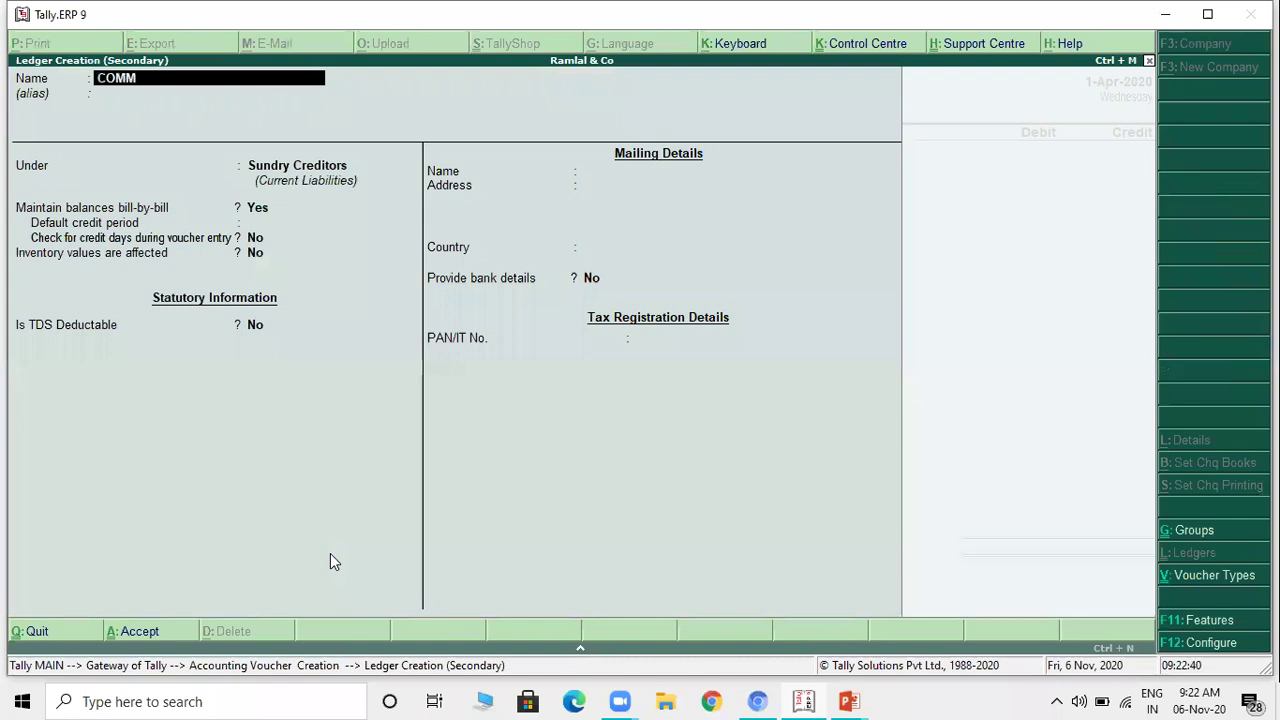
type("M")
key("BackSpace")
type("ISON")
key("Return")
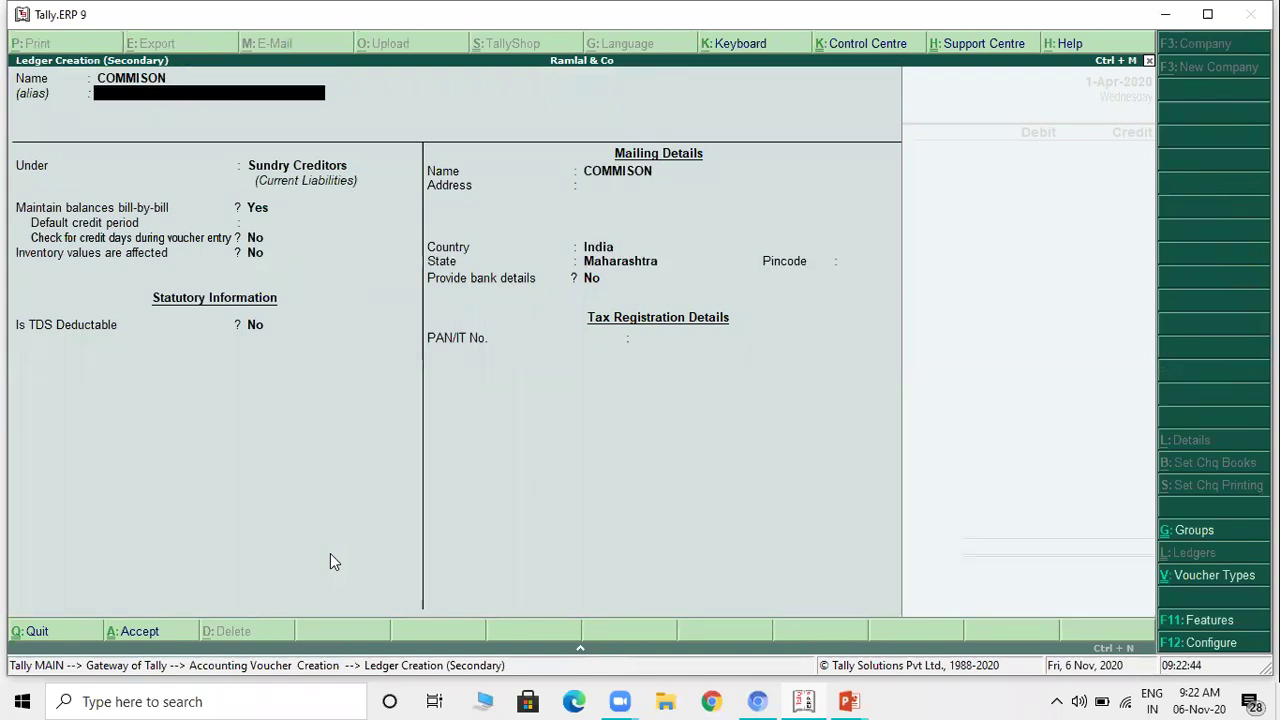
Step: Place the COMMISON ledger under Indirect Expenses with inventory values unaffected and the ledger type Not Applicable
key("Return")
type("IN")
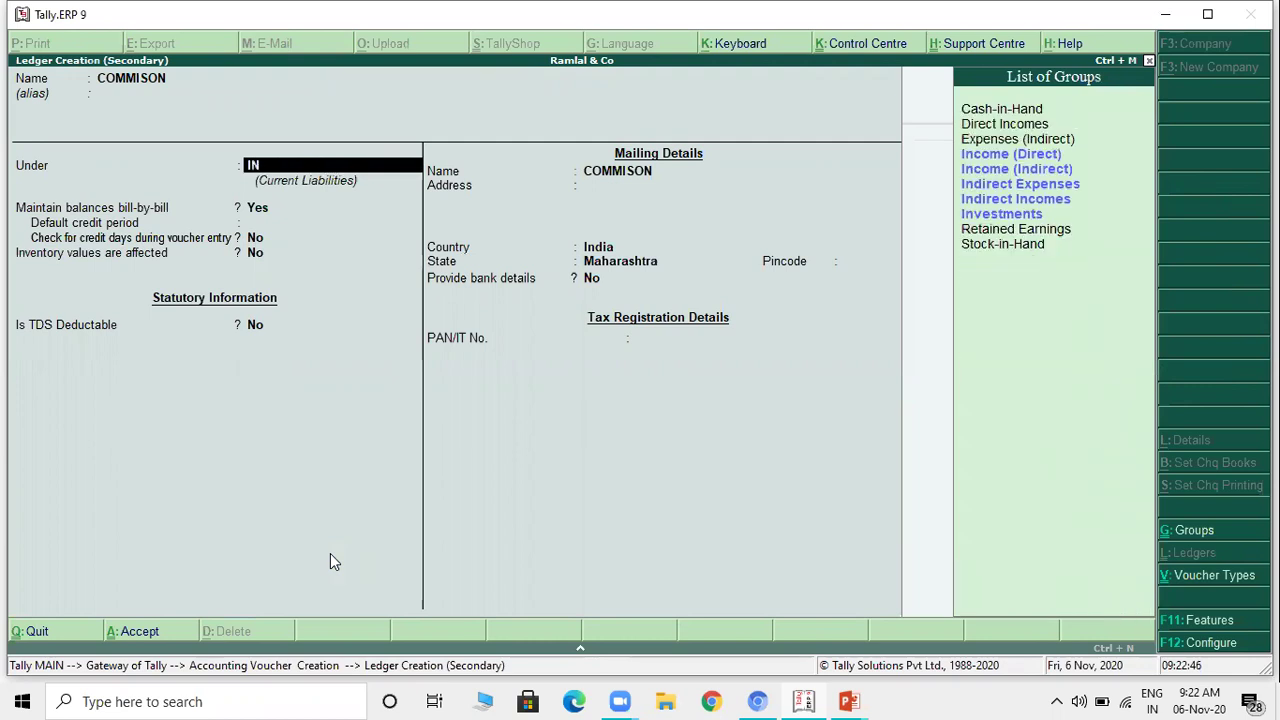
key("Down")
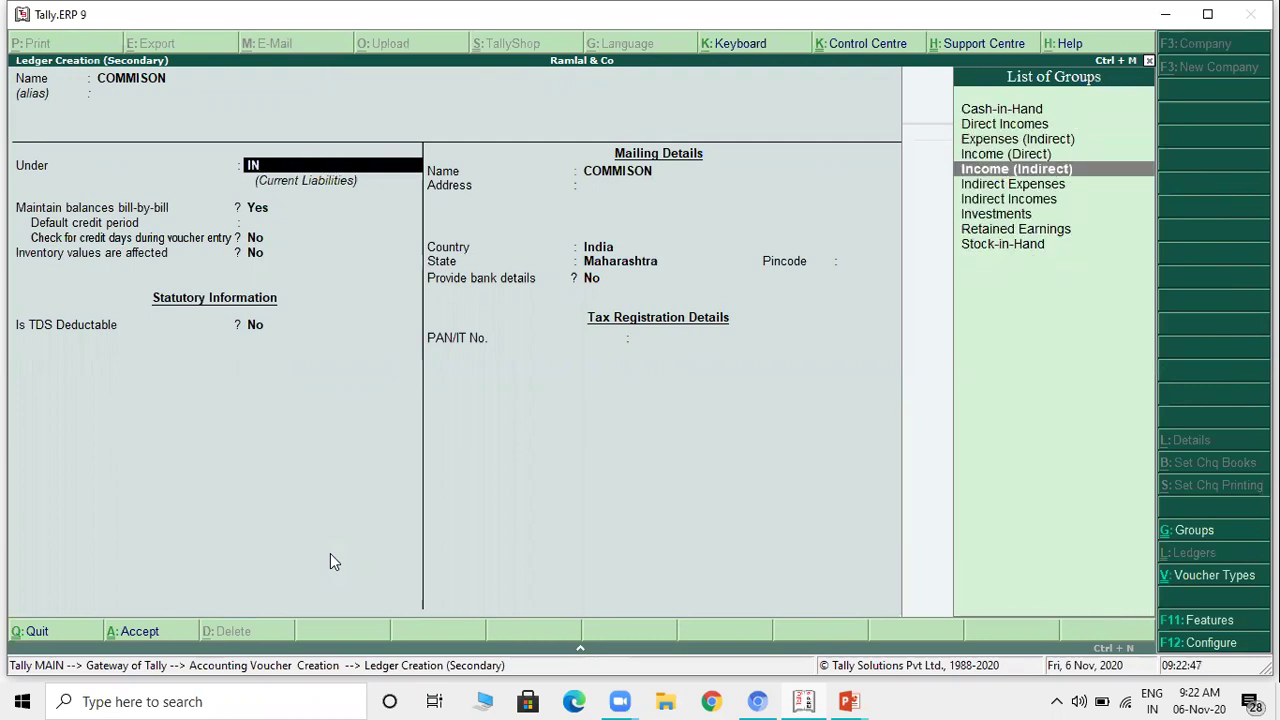
key("Down")
key("Return")
key("Return")
key("Return")
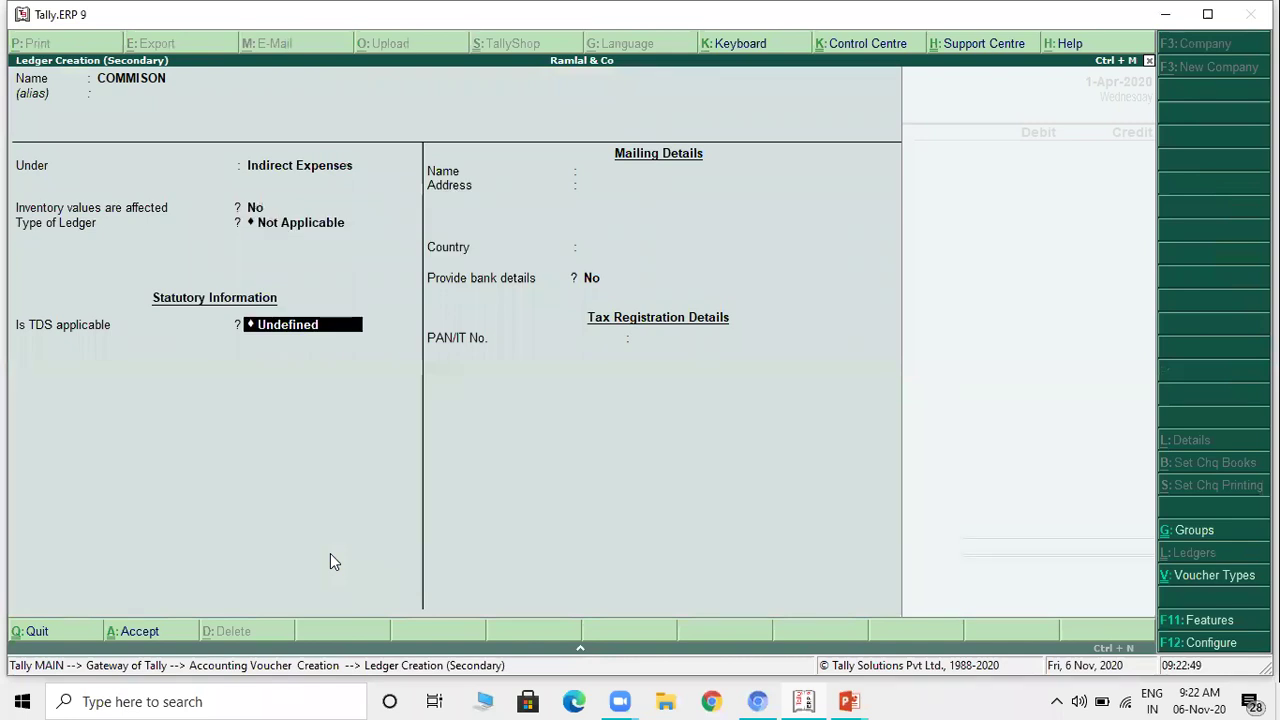
Step: Make TDS applicable to COMMISON and start a new nature of payment named 194H with payment code 94H
key("Down")
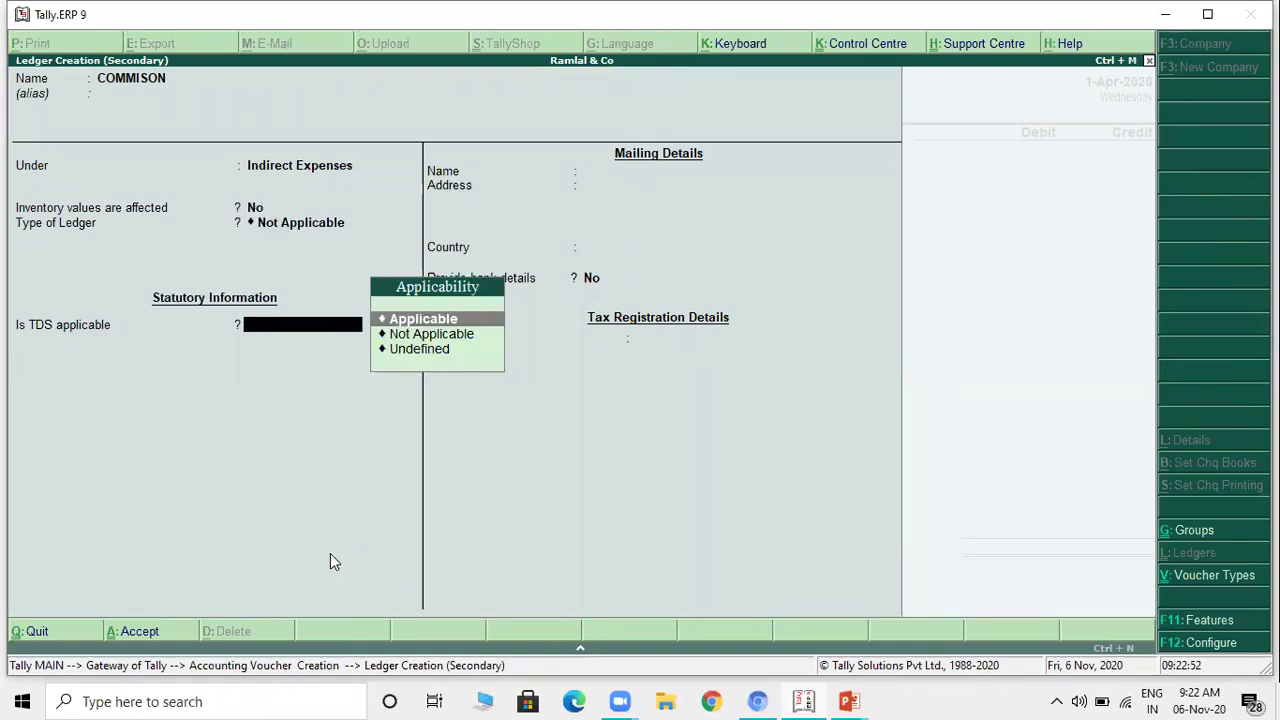
key("Return")
key("Up")
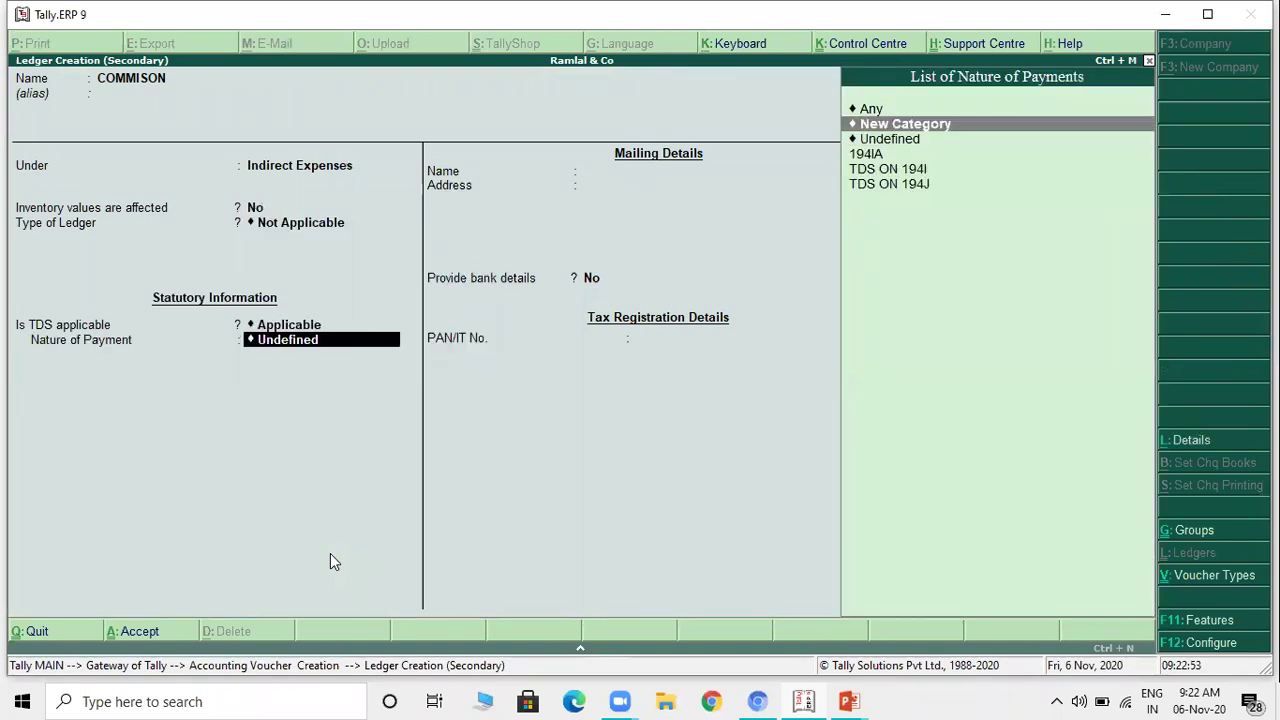
key("Return")
type("194H")
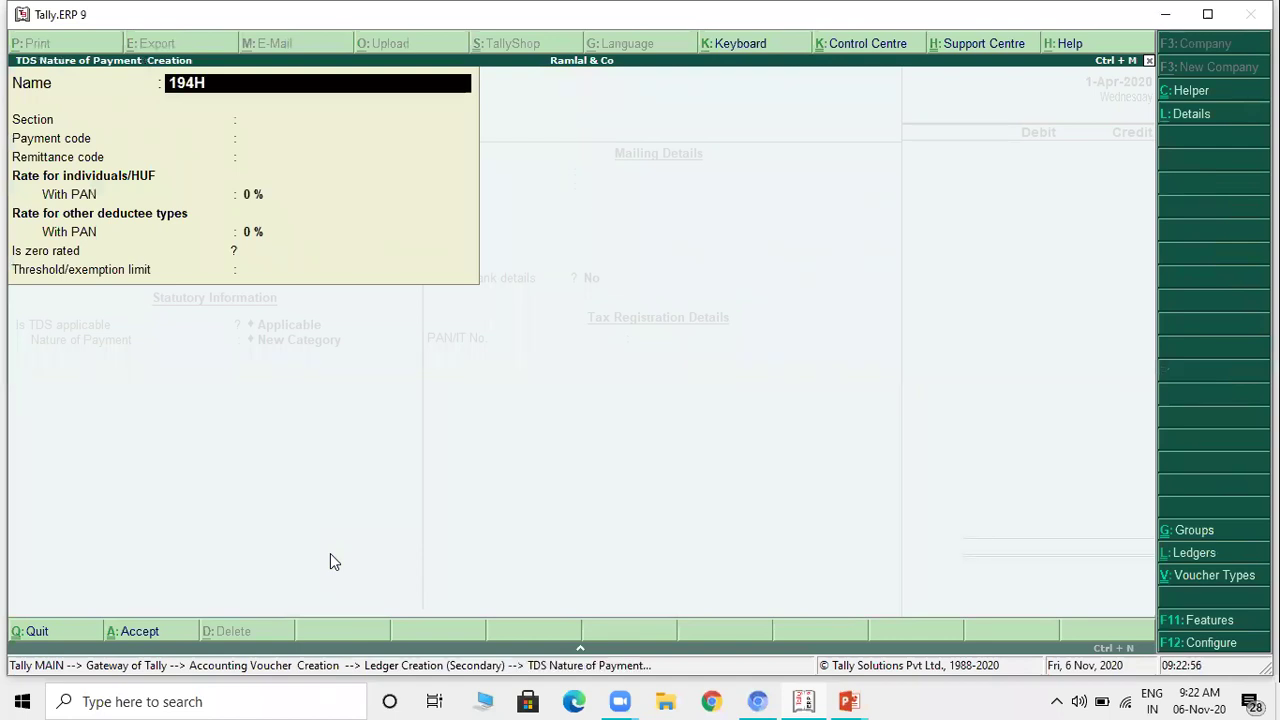
key("Return")
key("Return")
type("94H")
key("Return")
key("Return")
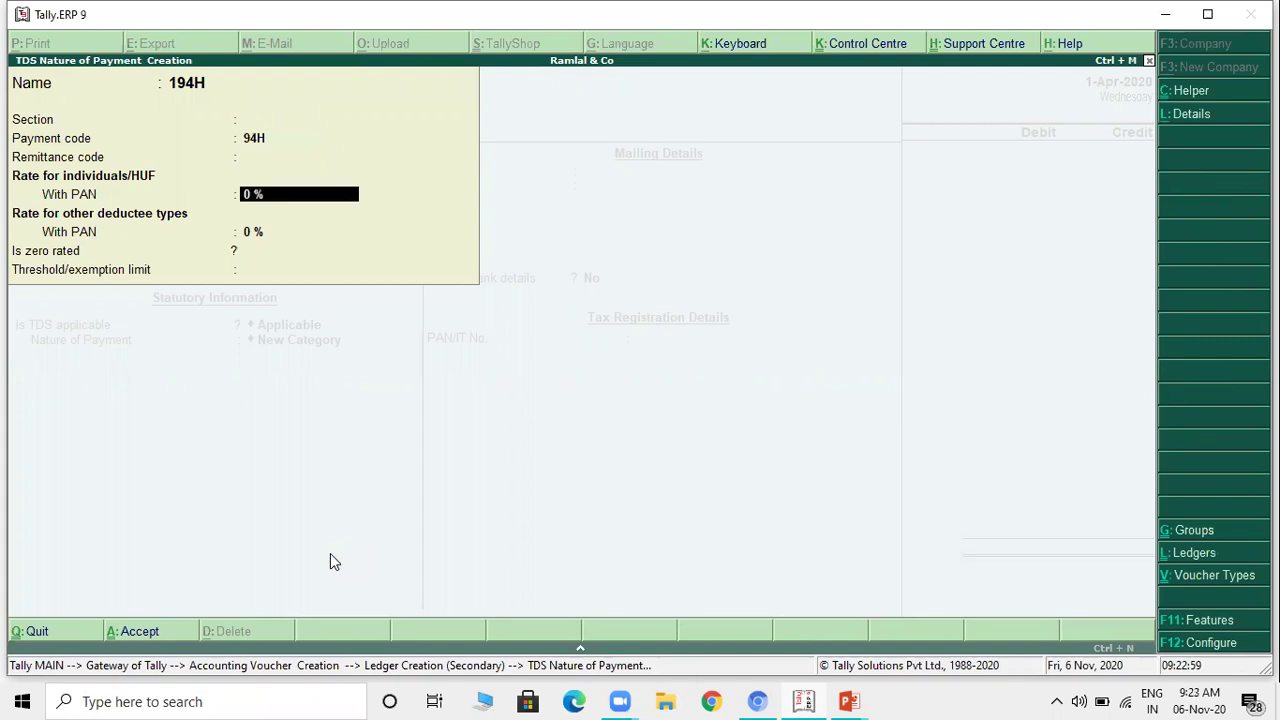
Step: Set both 194H With PAN rates to 5% and the threshold limit to 15,000, and save the nature of payment
key("BackSpace")
type("5")
key("Return")
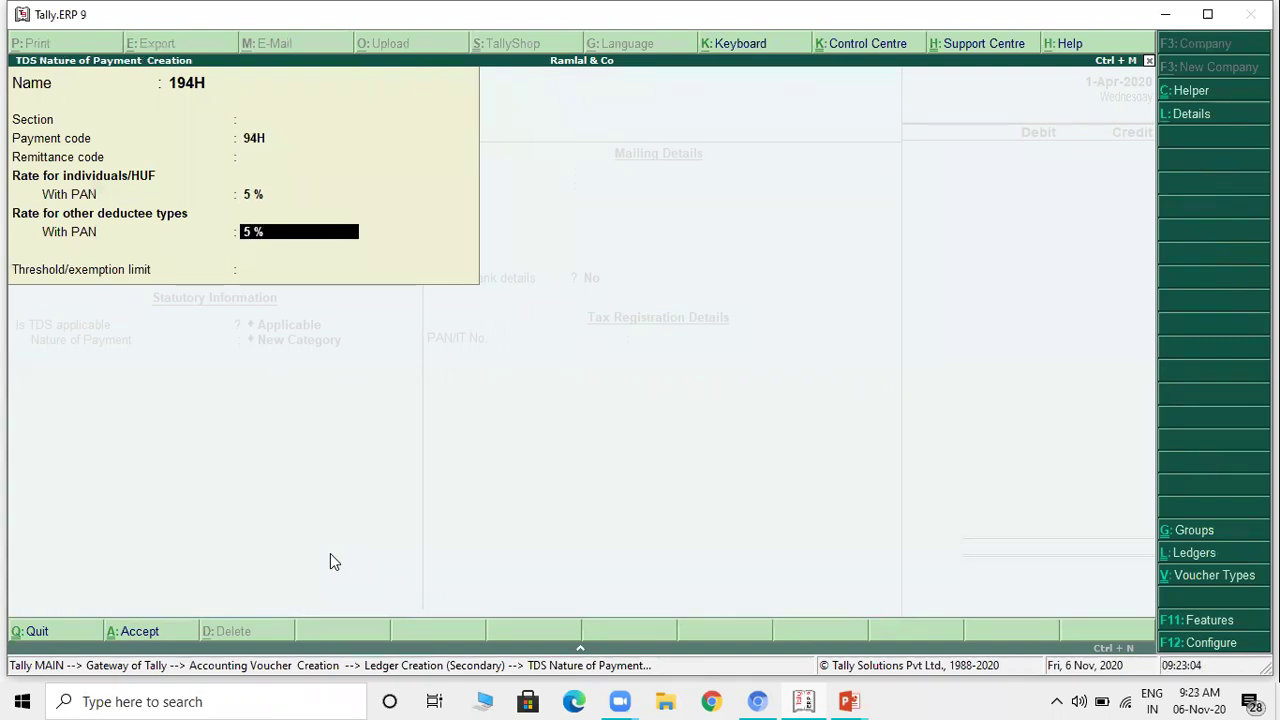
key("Return")
type("15000")
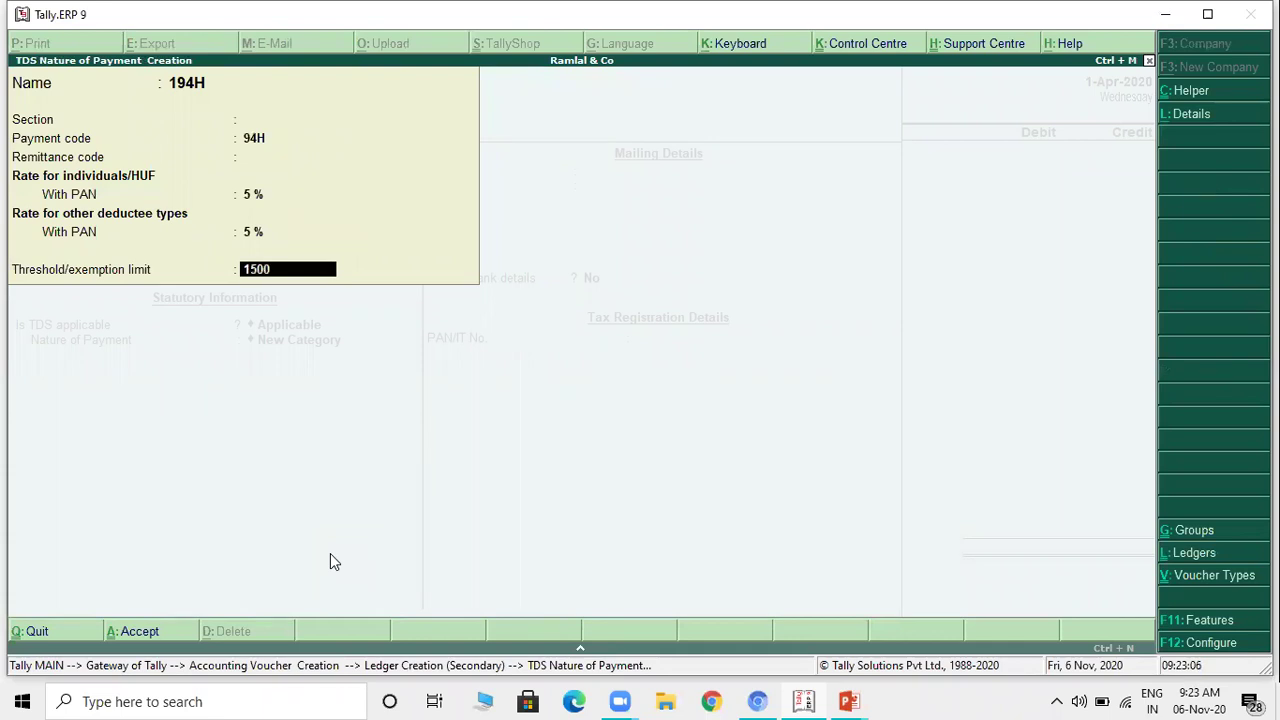
key("Return")
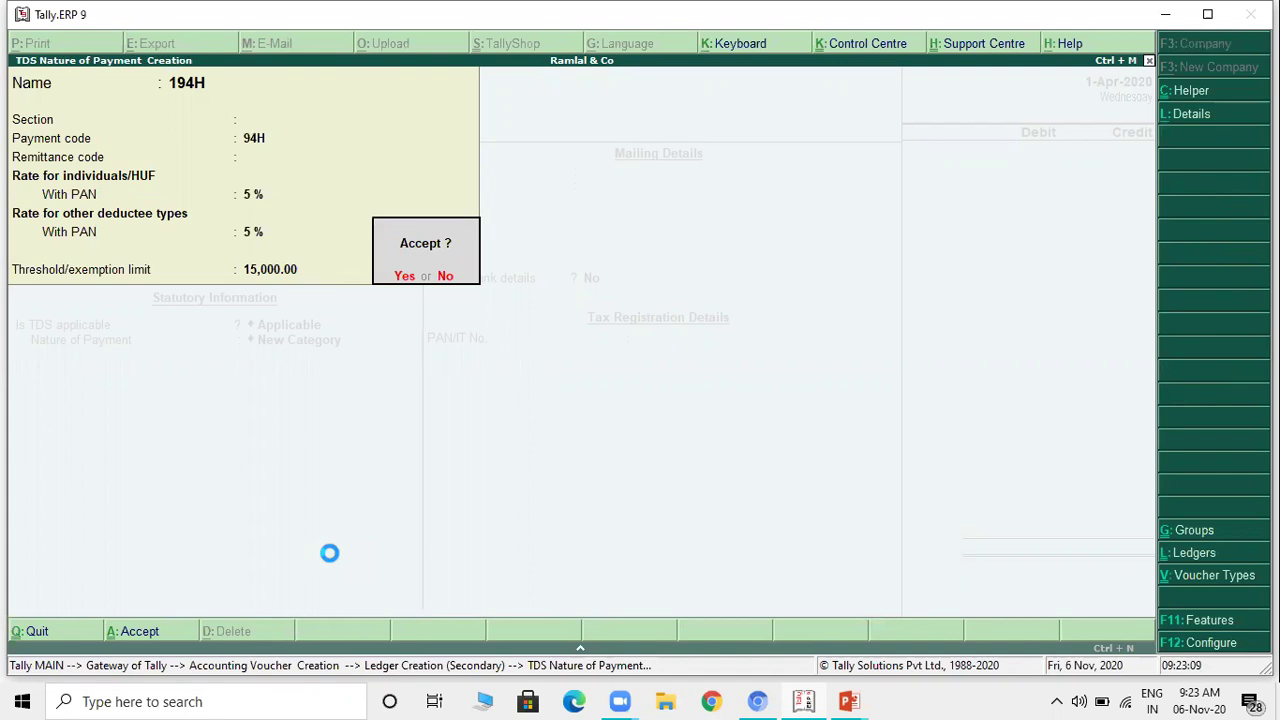
key("ctrl+a")
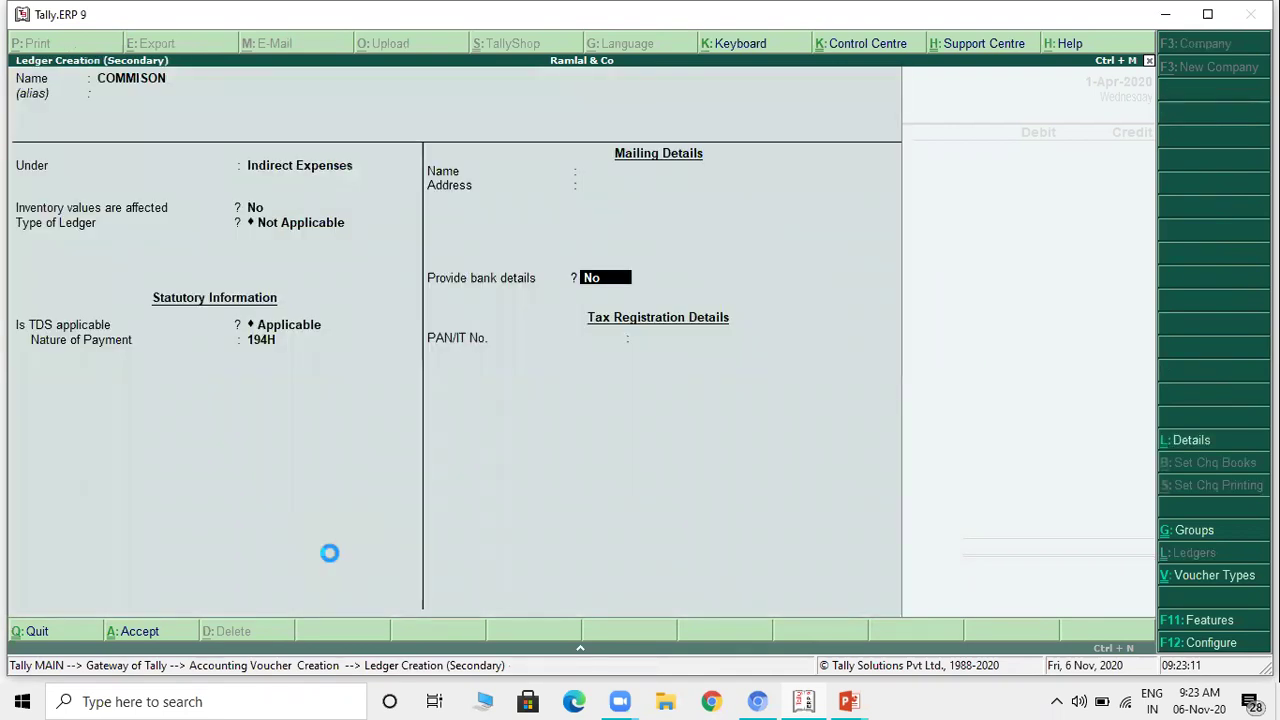
Step: Save the COMMISON ledger and debit it with the 11,000 selling commission given on the example slide
key("alt+Tab")
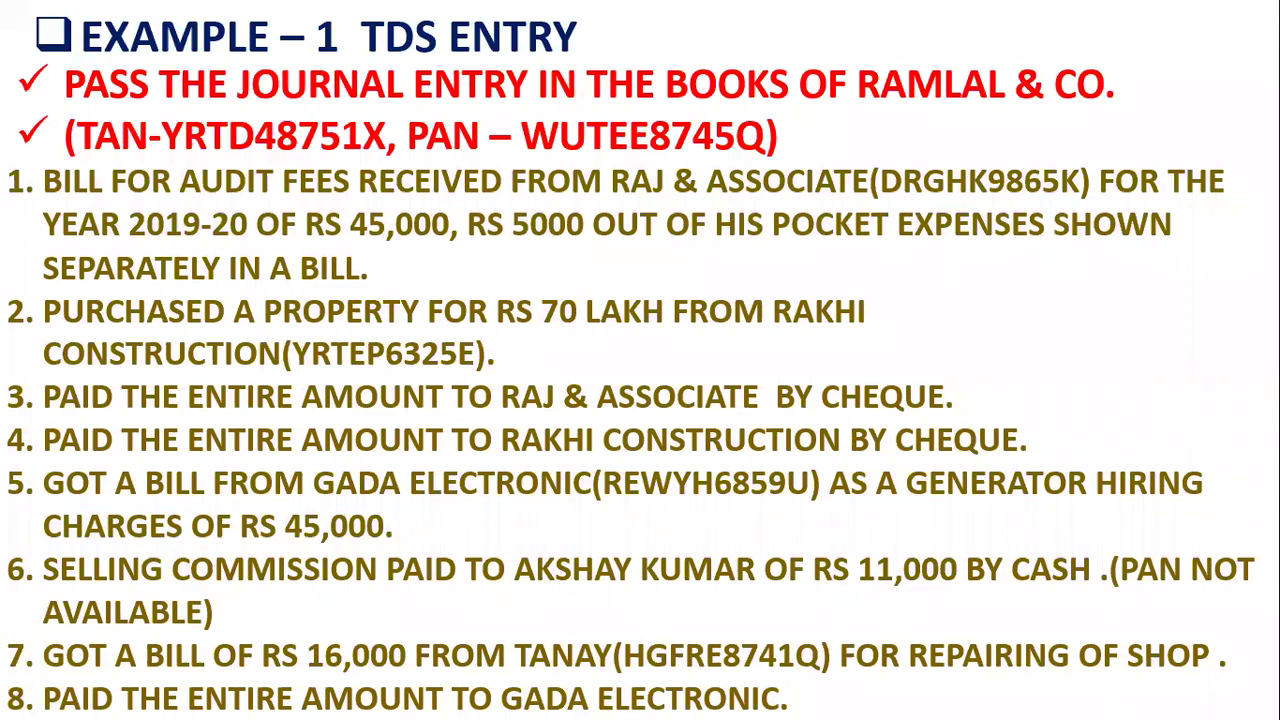
key("alt+Tab")
type("11000")
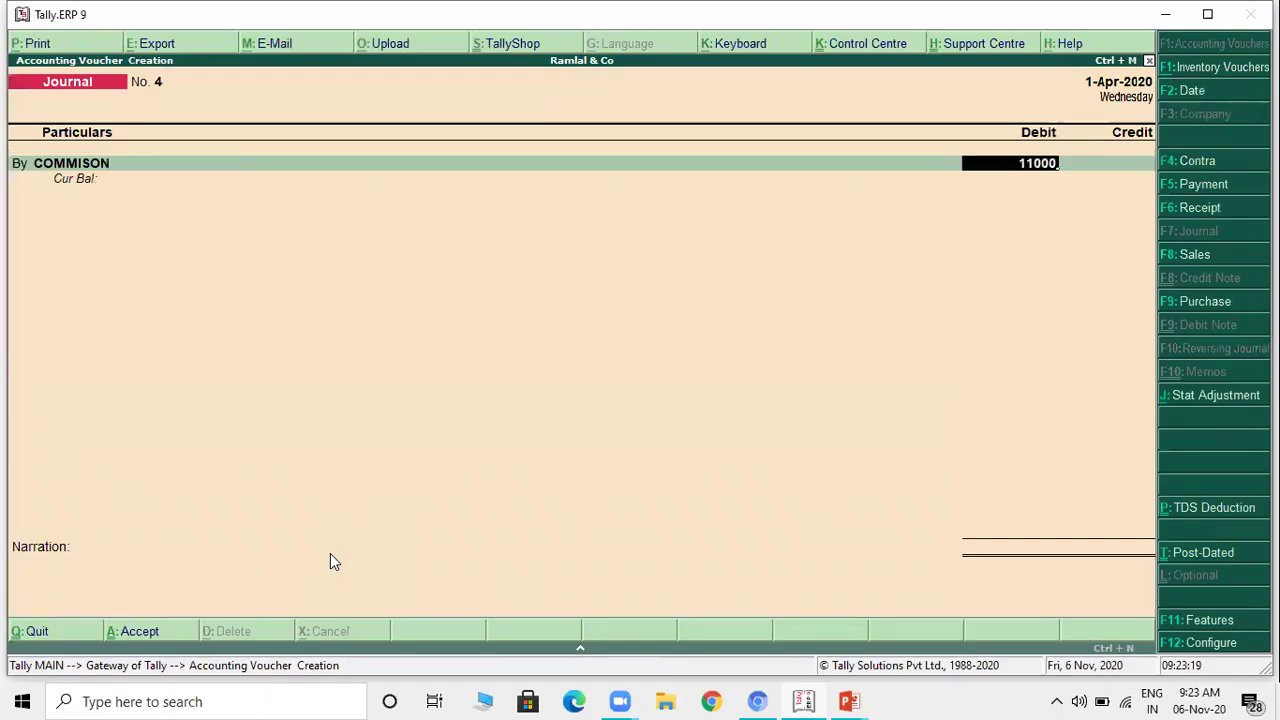
key("Return")
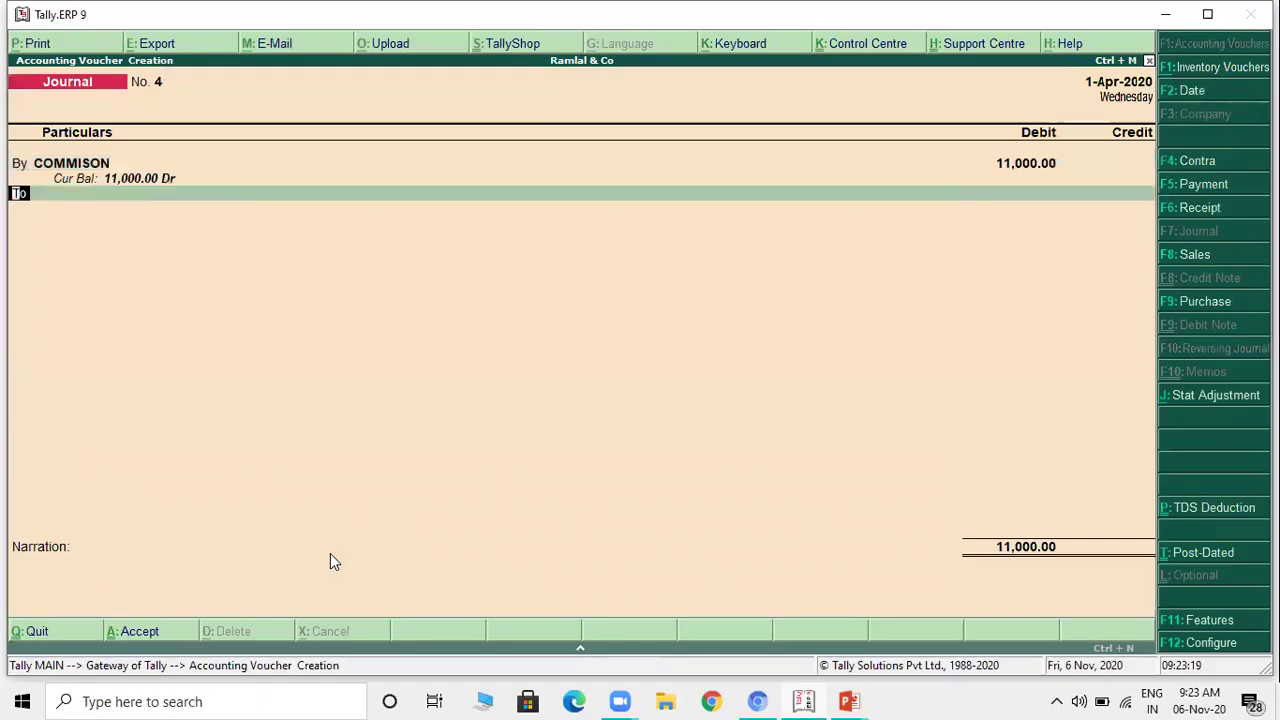
Step: Add a credit line to the commission journal and check the example slide for the payee
key("Return")
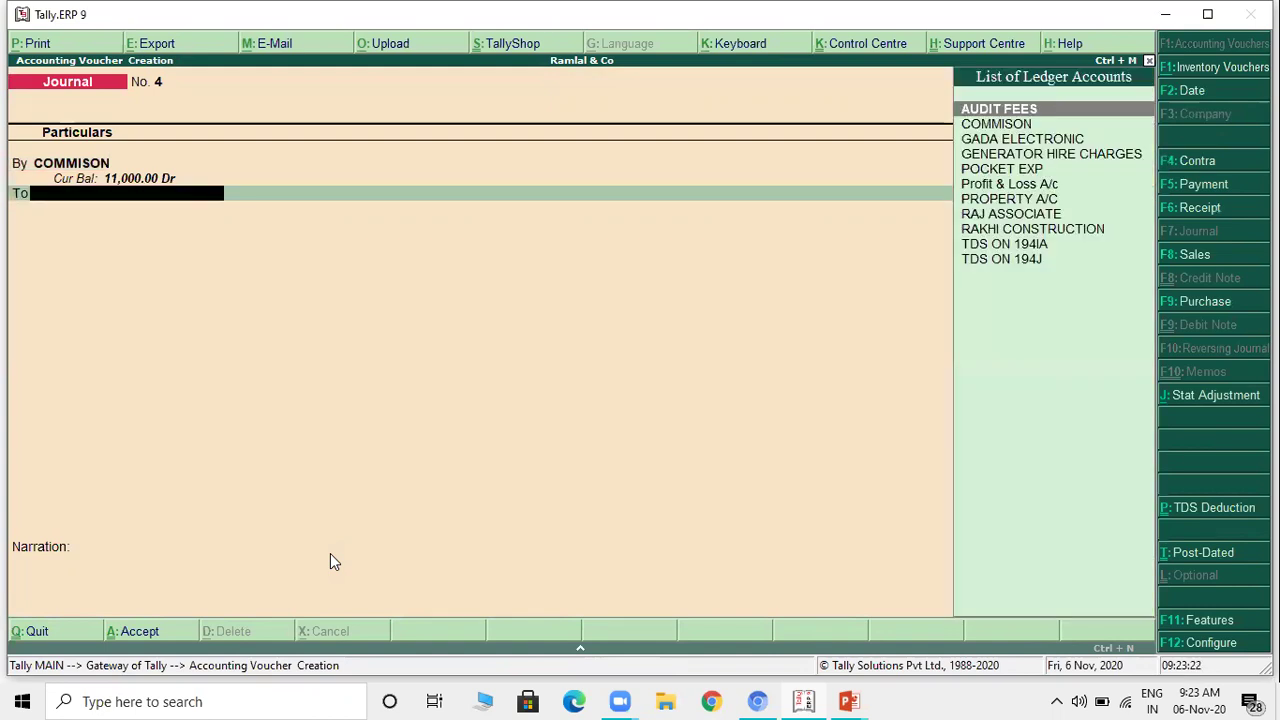
key("alt+Tab")
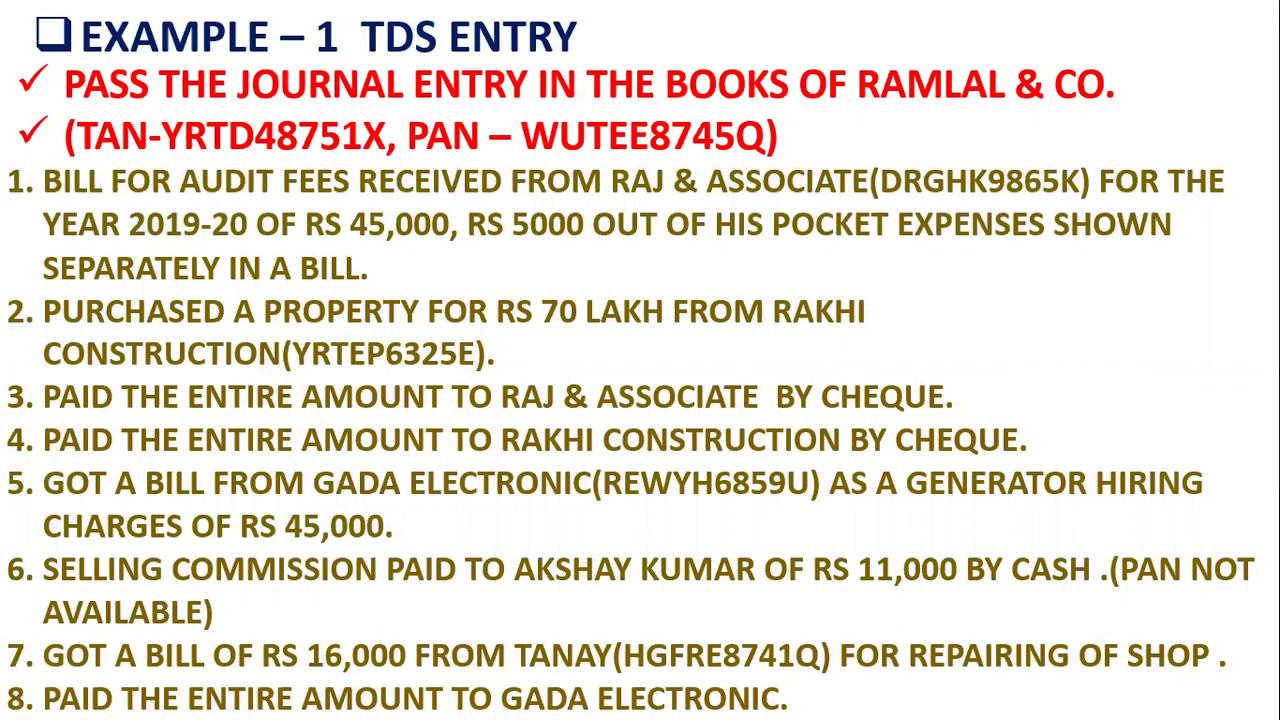
key("alt+Tab")
type("CH")
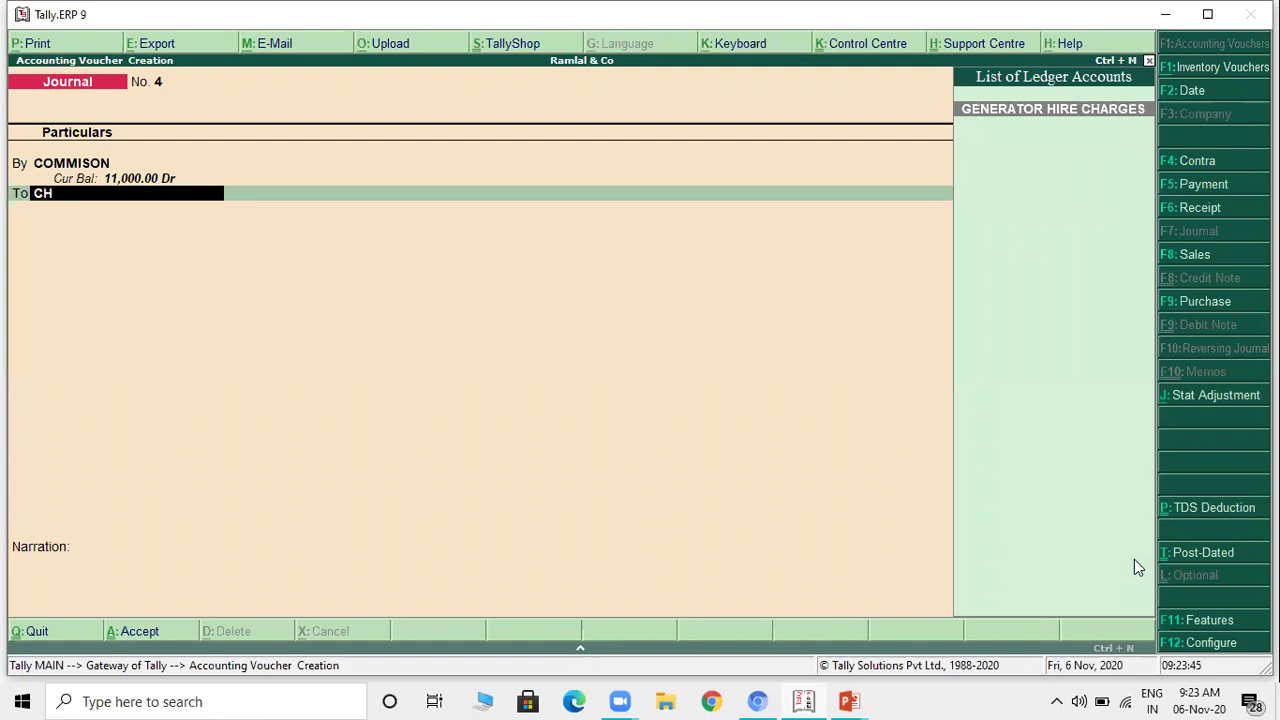
key("BackSpace")
key("BackSpace")
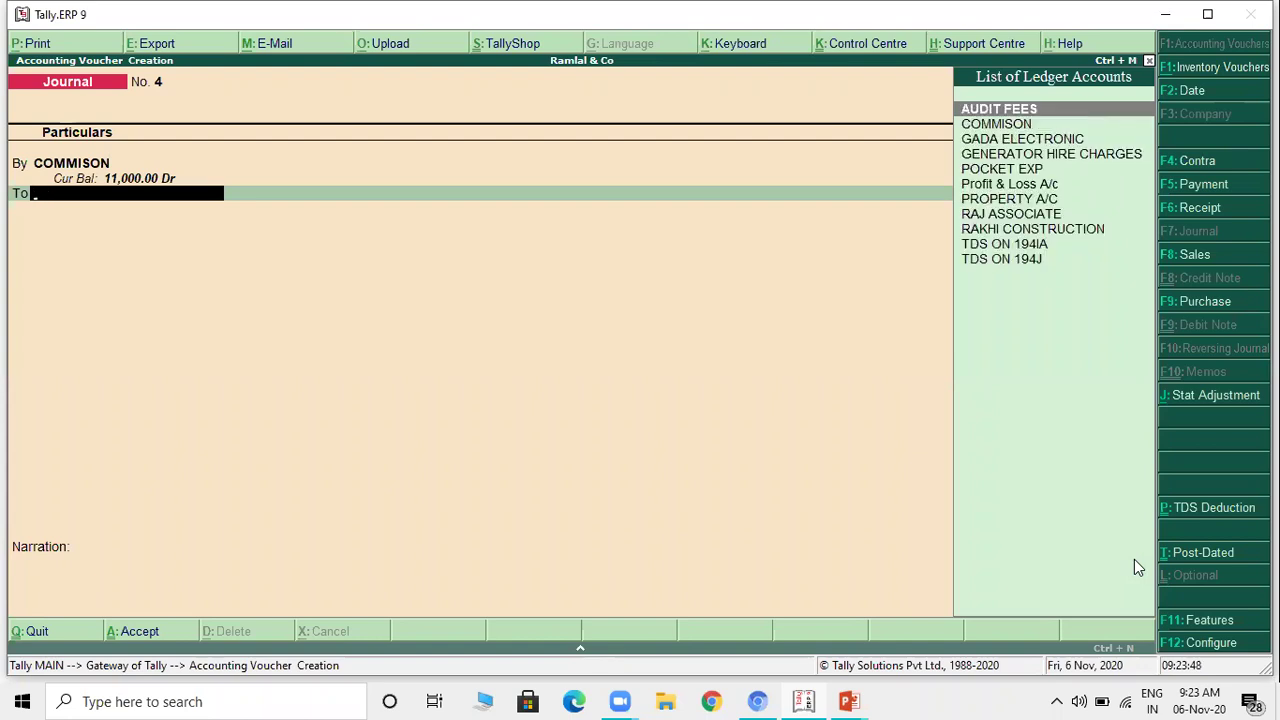
Step: Create a ledger with the commission payee's full name for the credit line, under Sundry Creditors
key("alt+c")
type("AKSHAY")
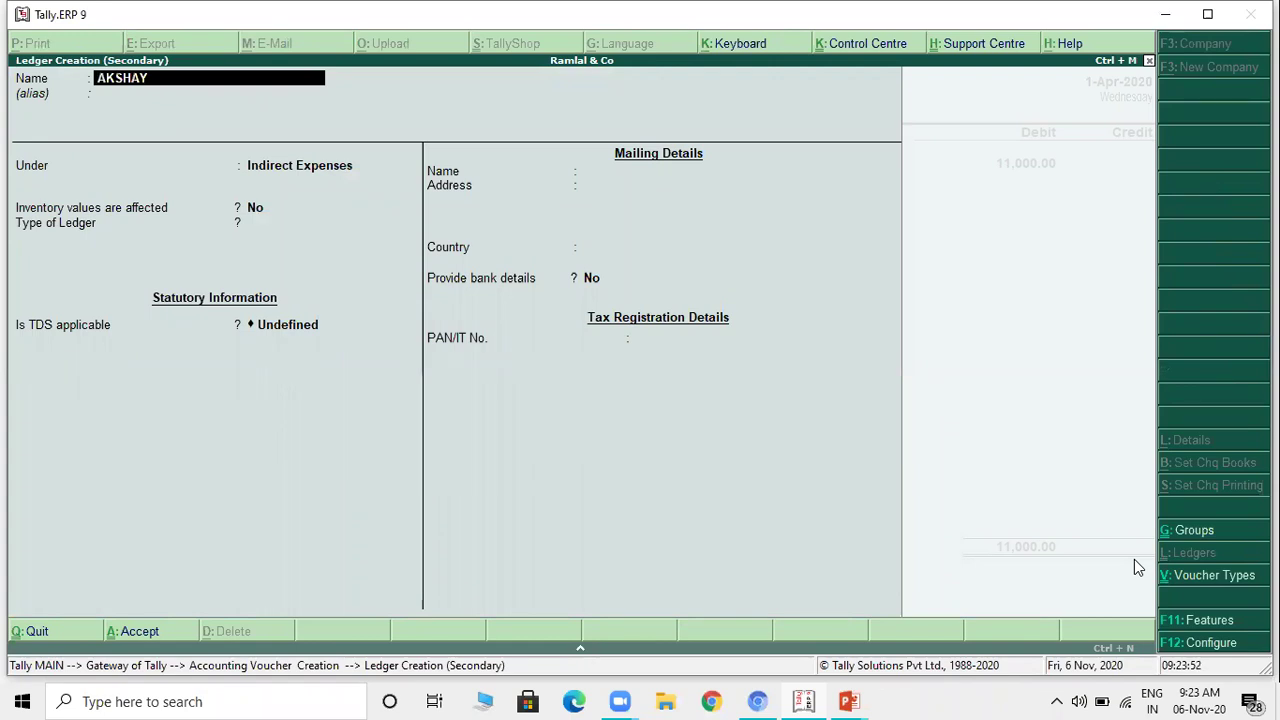
type(" KUMAR")
key("Return")
key("Return")
type("CR")
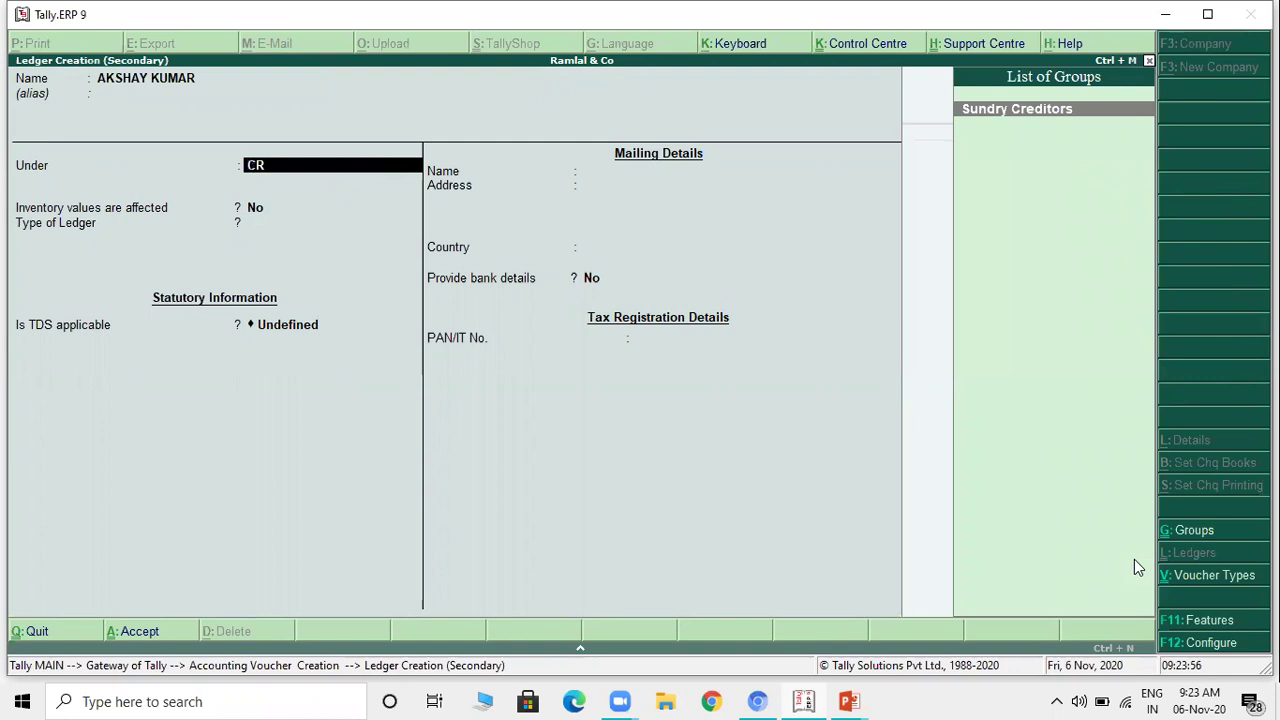
key("Return")
Step: Keep bill-by-bill balances enabled for the payee's ledger and set Is TDS Deductable to Yes
key("Return")
key("Return")
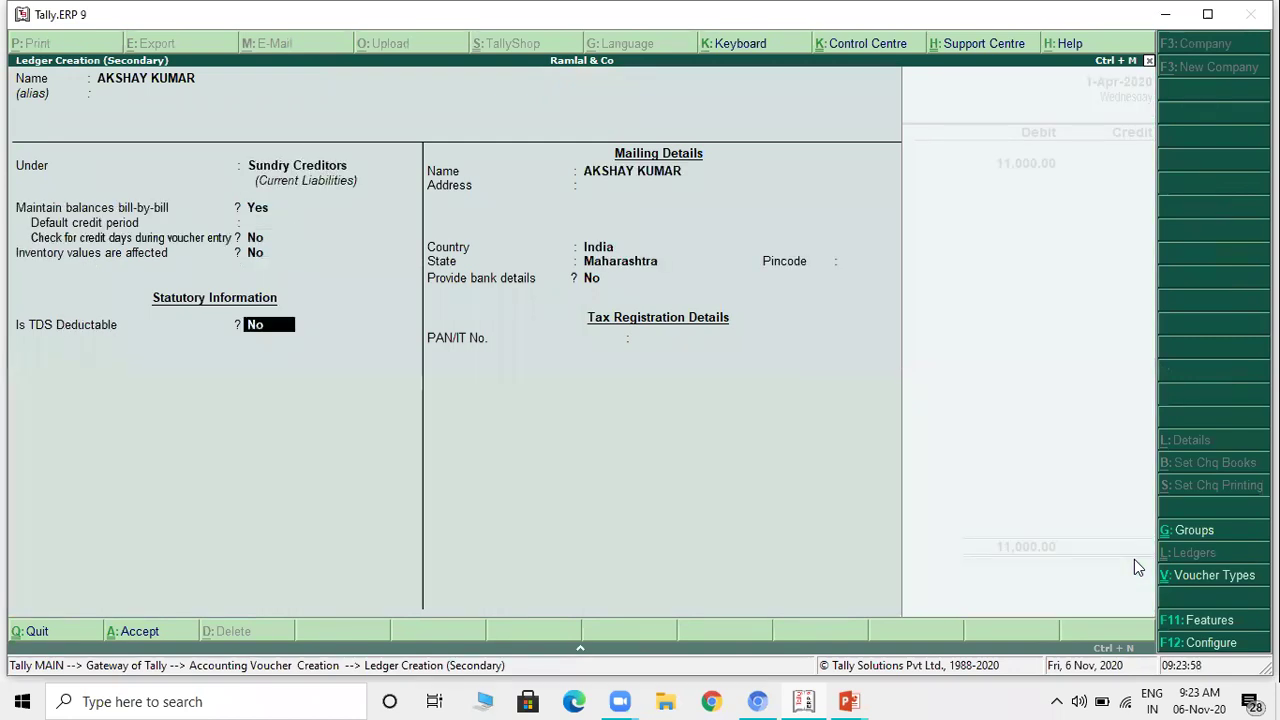
type("y")
key("Return")
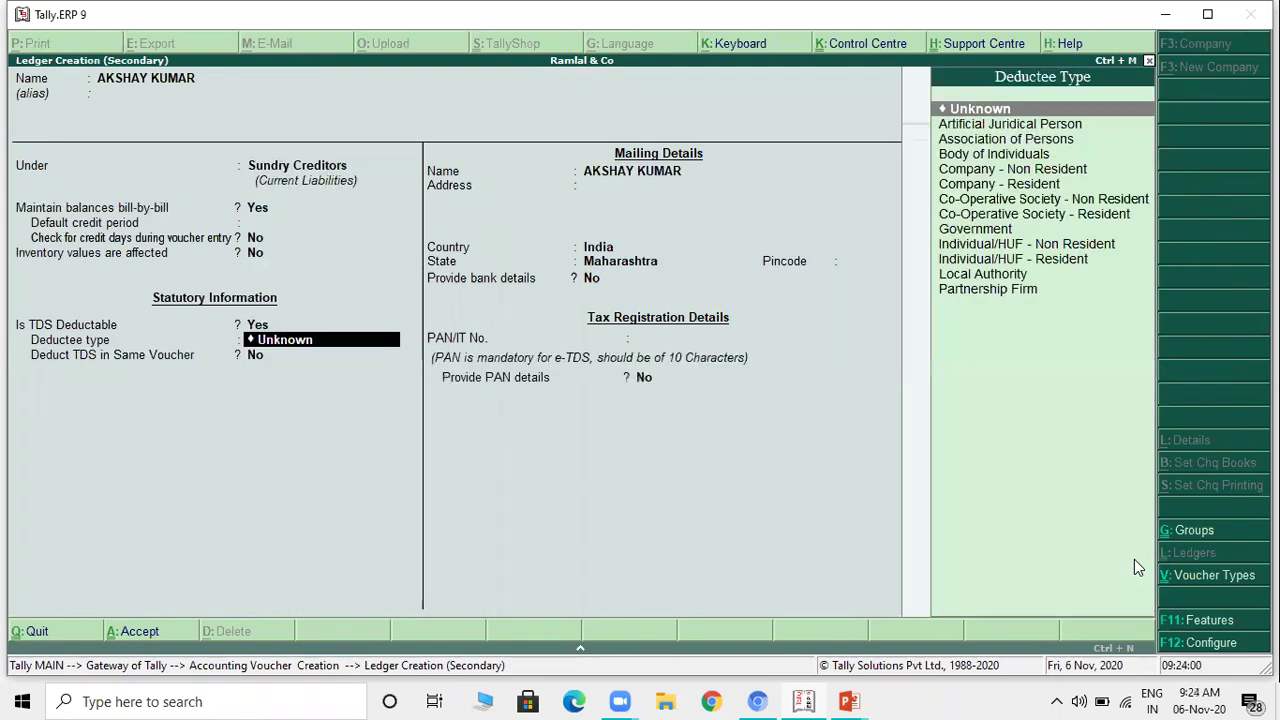
Step: Set the payee ledger's deductee type to Individual/HUF - Resident and Deduct TDS in Same Voucher to Yes
key("Down")
key("Down")
key("Down")
key("Down")
key("Down")
key("Down")
key("Down")
key("Down")
key("Down")
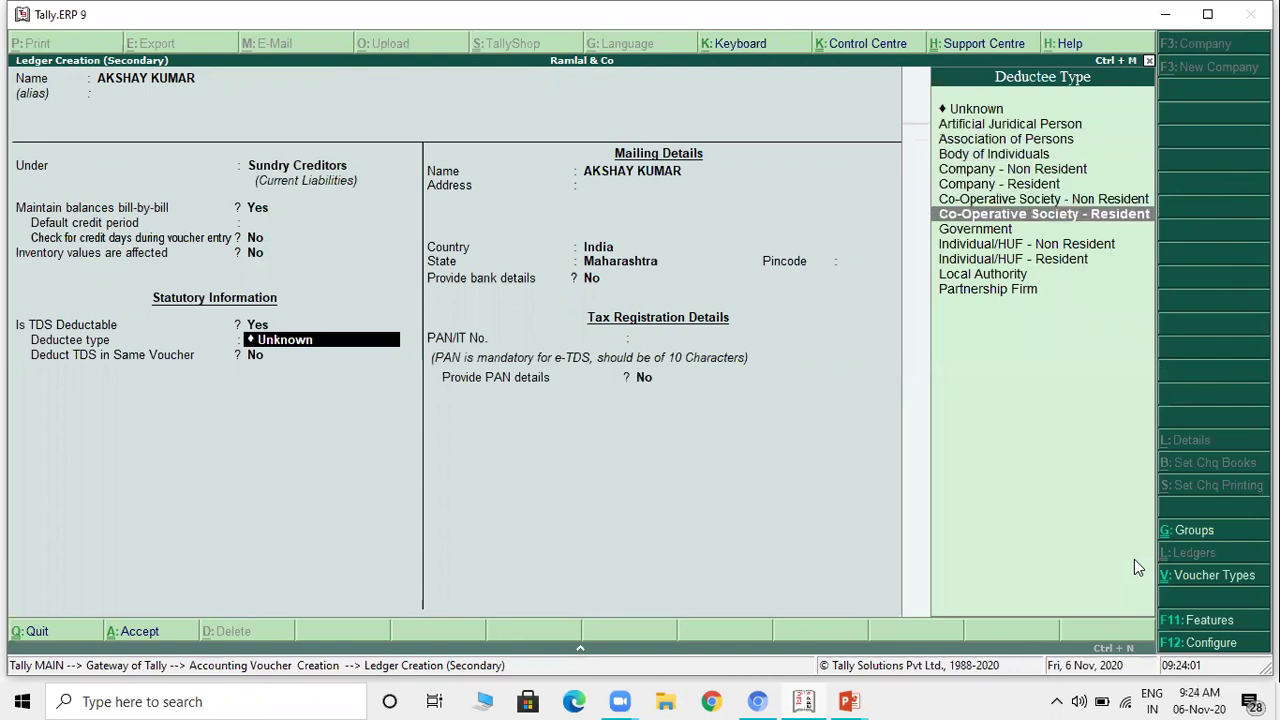
key("Down")
key("Return")
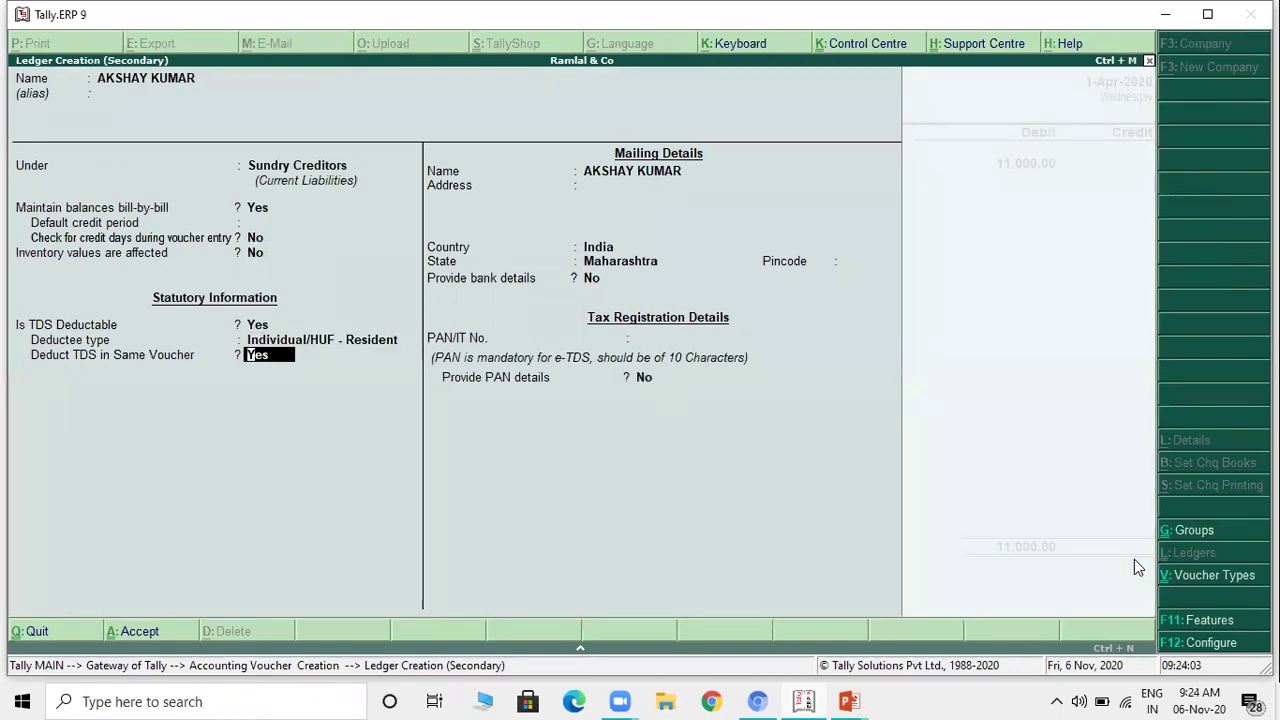
type("y")
Step: Keep the payee's mailing details, leave the PAN/IT No. blank, and save the ledger
key("Return")
key("Return")
key("Return")
key("Return")
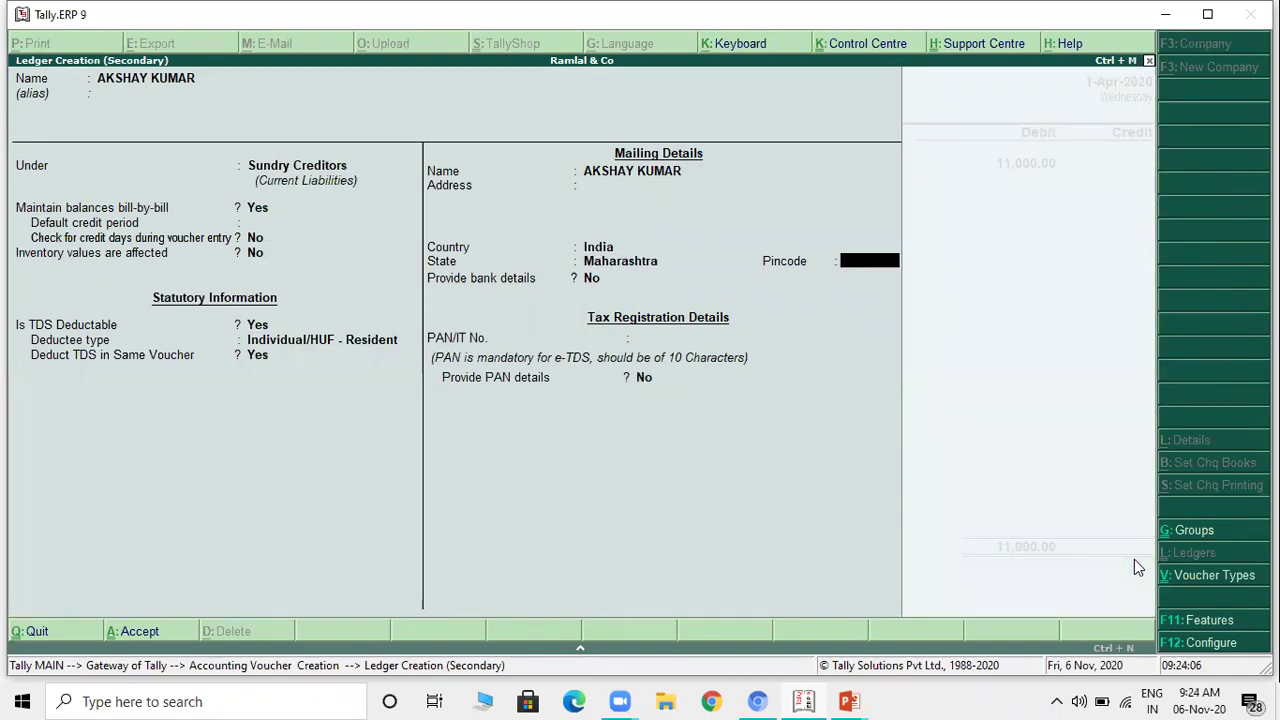
key("Return")
key("Return")
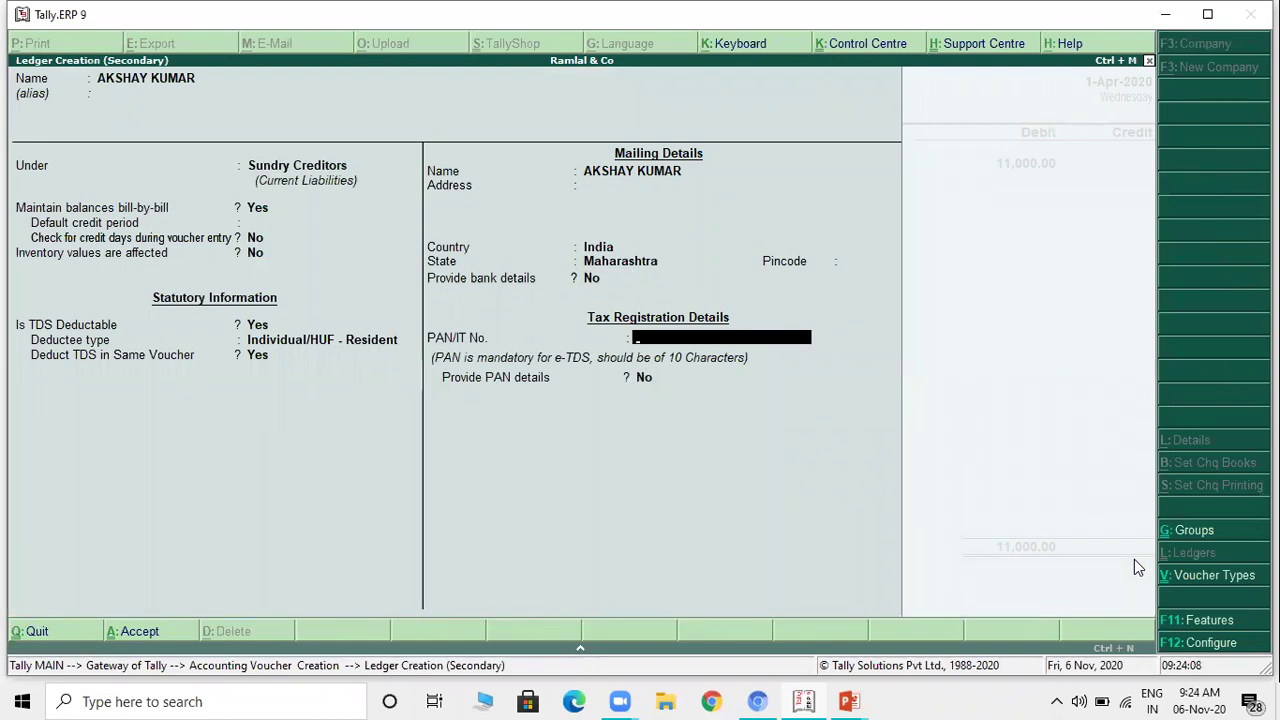
key("Return")
key("Return")
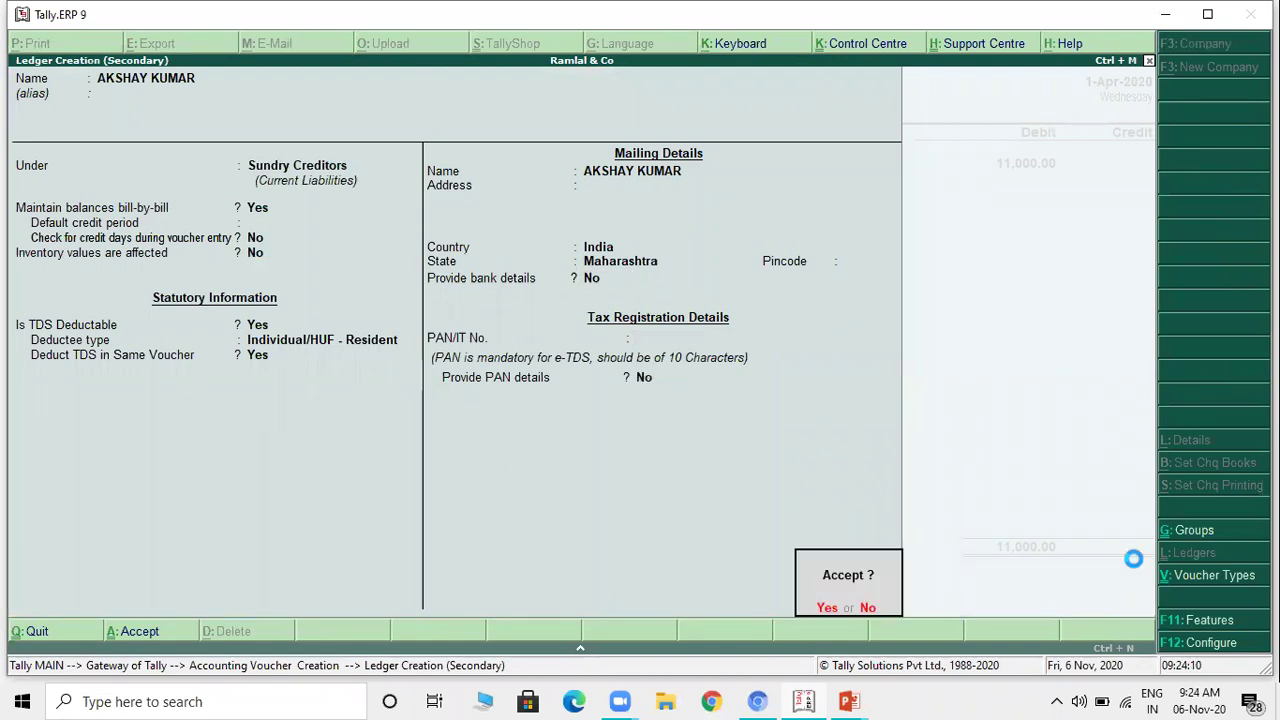
key("Return")
Step: Credit the payee with 11,000 On Account and save the commission journal without a narration
key("Return")
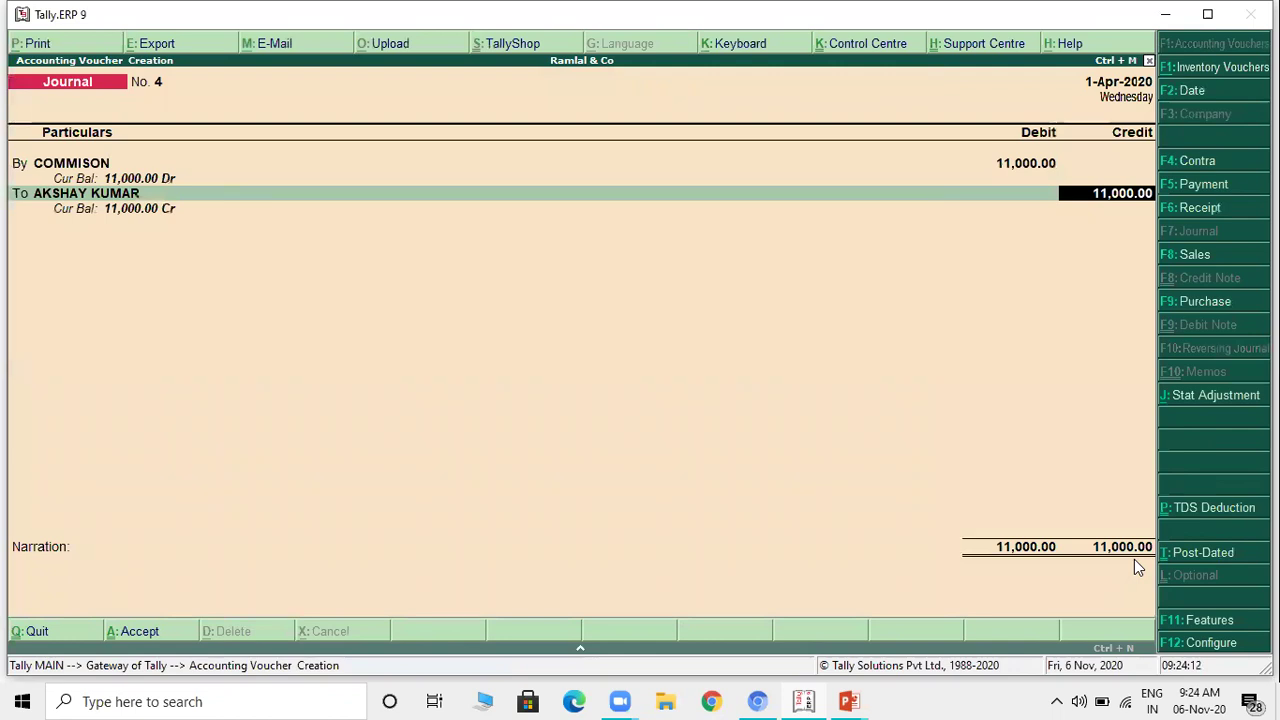
key("Return")
key("Return")
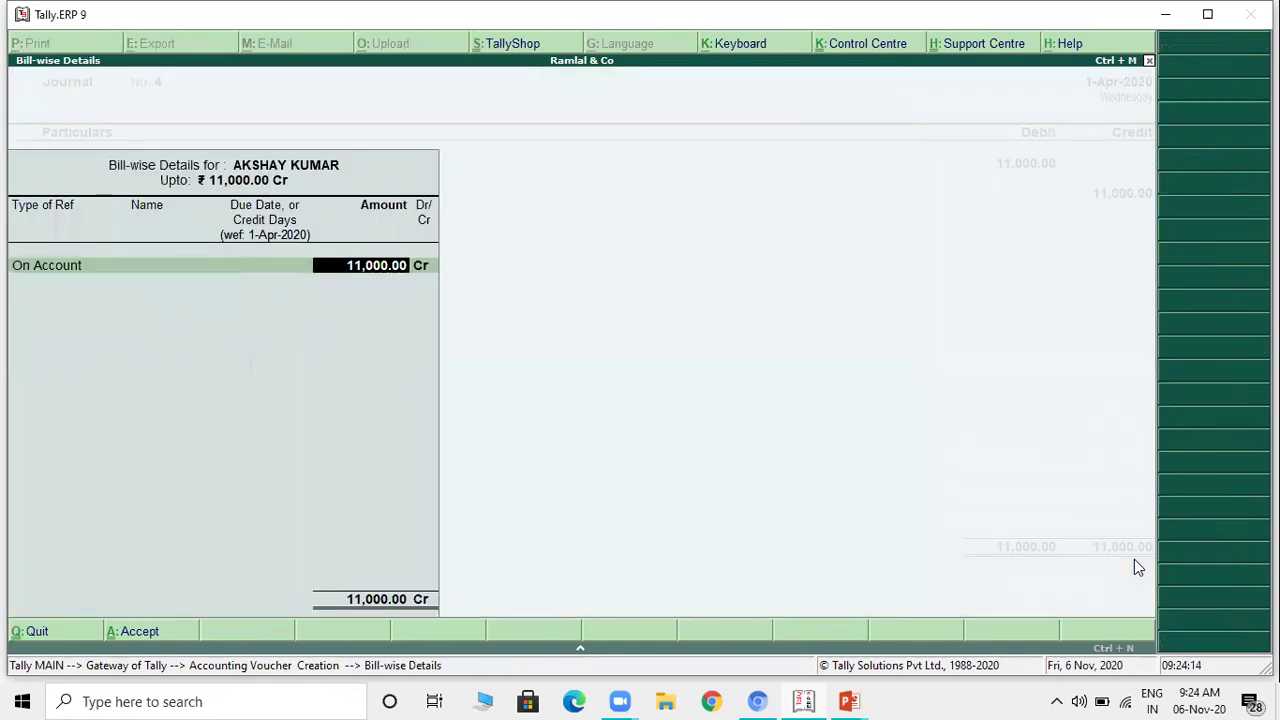
key("Return")
key("Return")
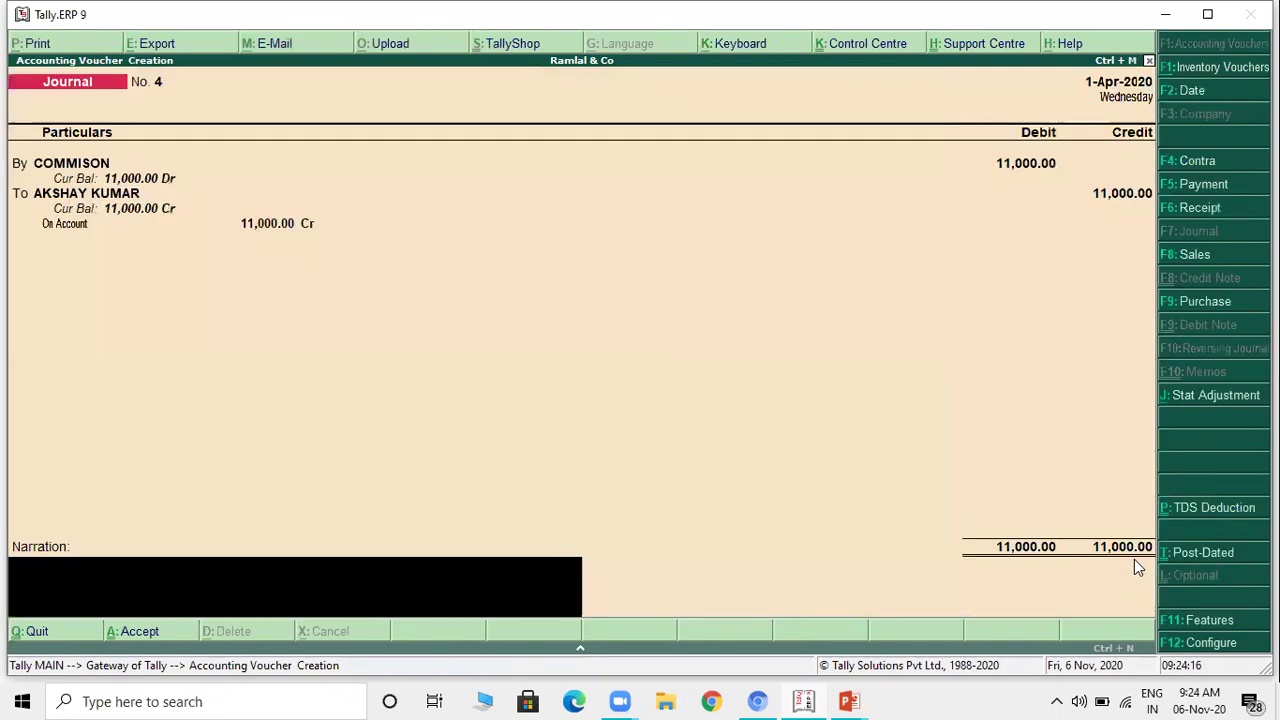
key("Return")
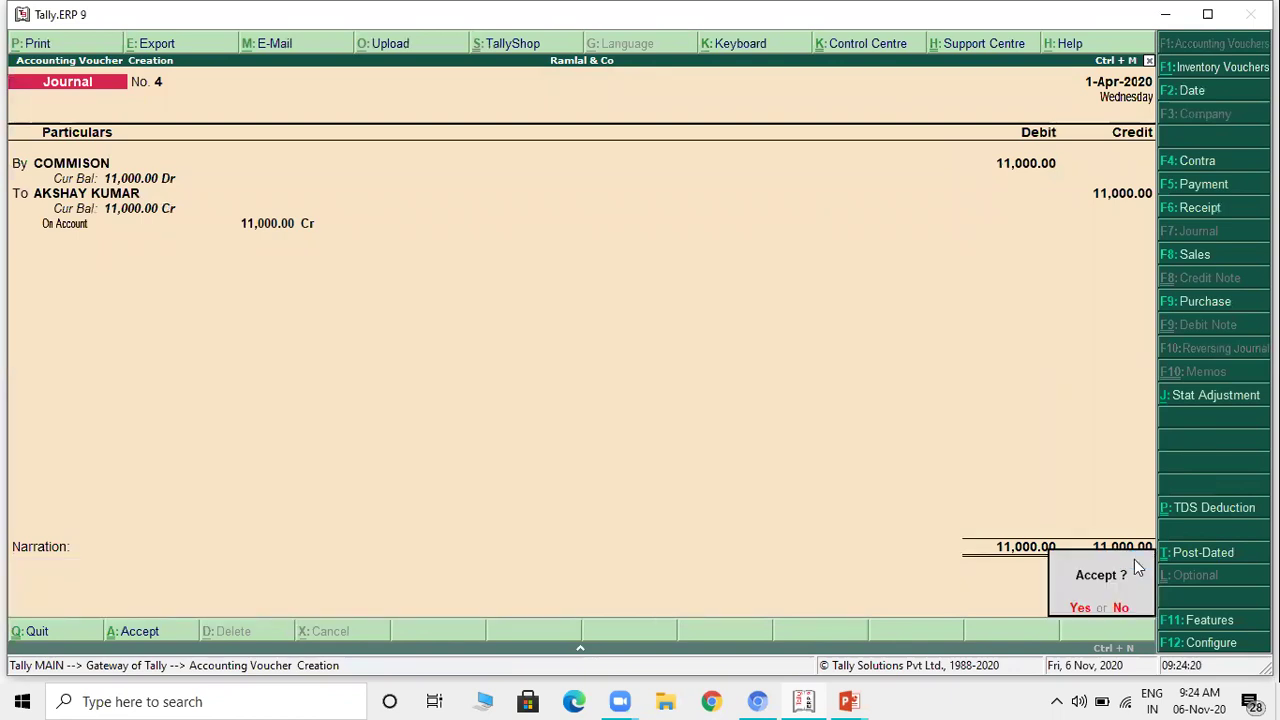
key("Return")
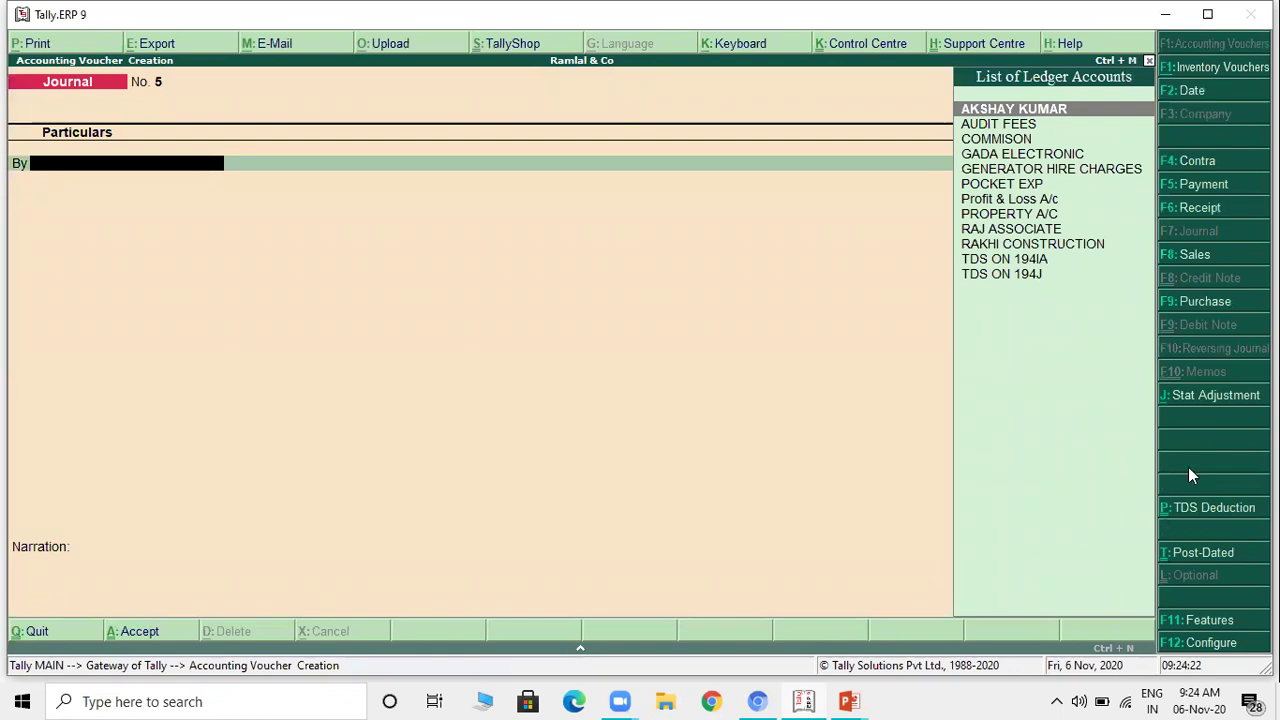
Step: Start a payment voucher from the Cash account and enter 11,000 against the commission payee's ledger
left_click(1198, 188)
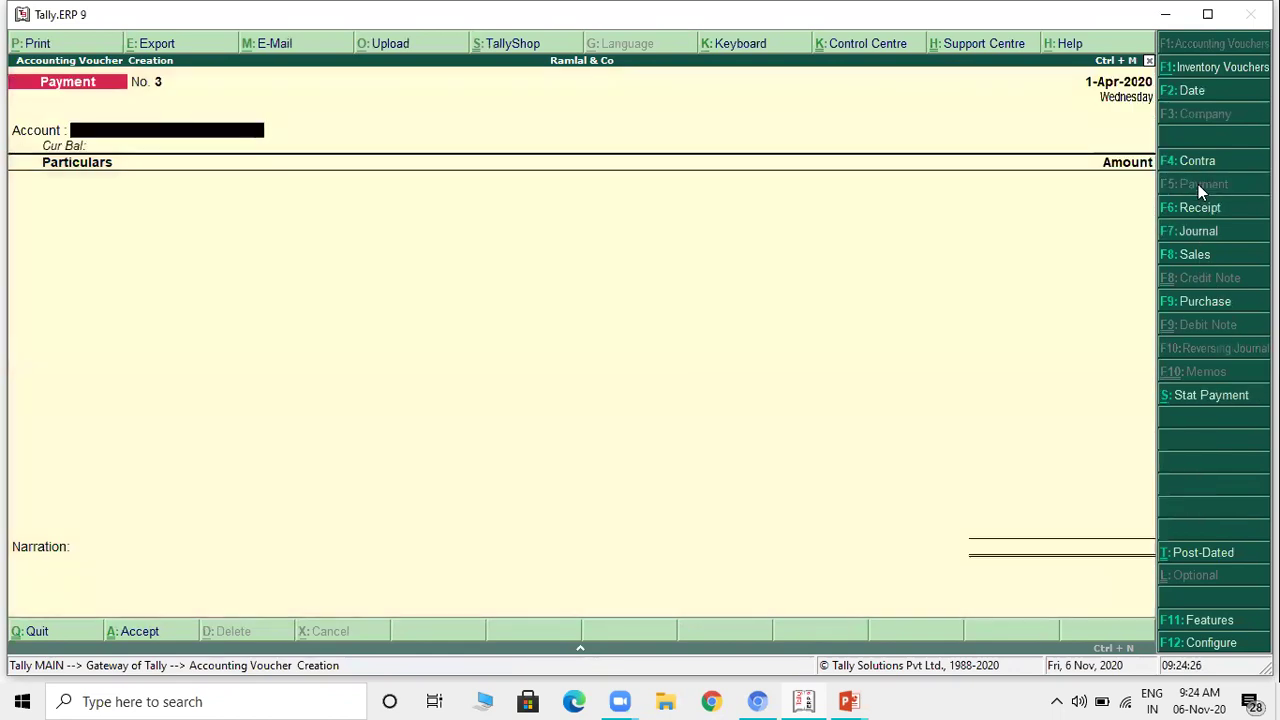
type("CA")
key("Return")
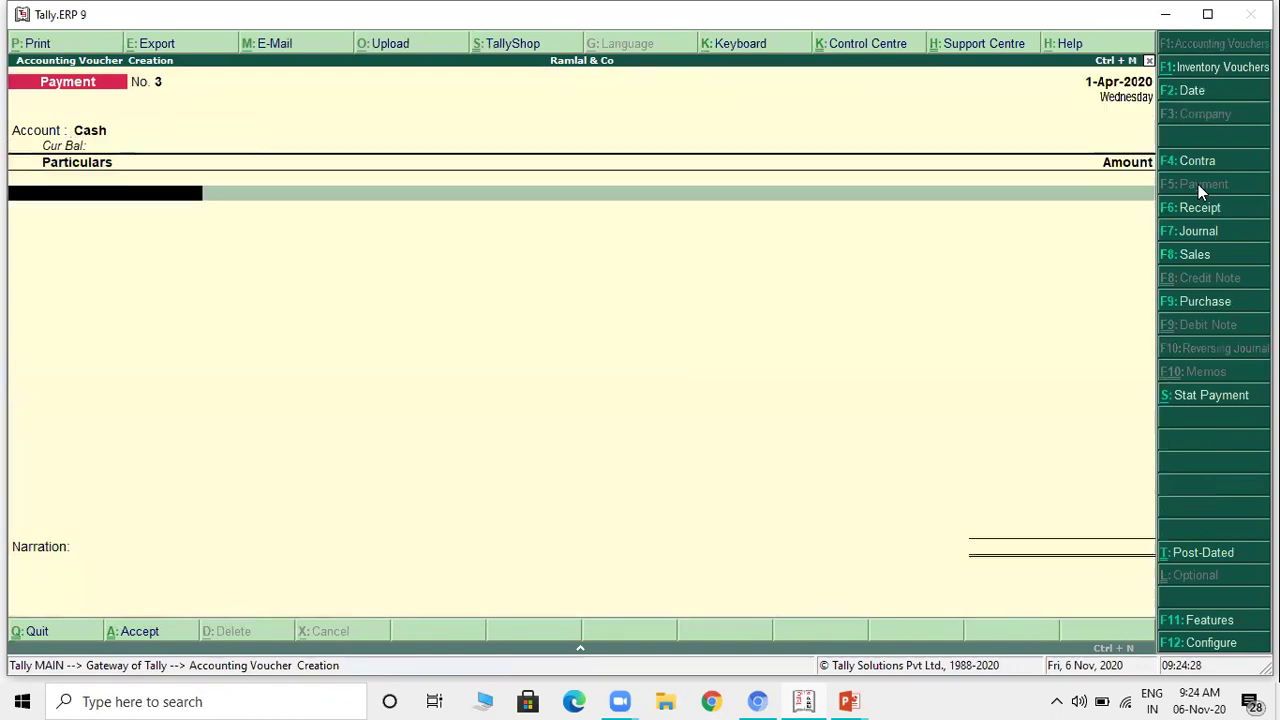
type("AK")
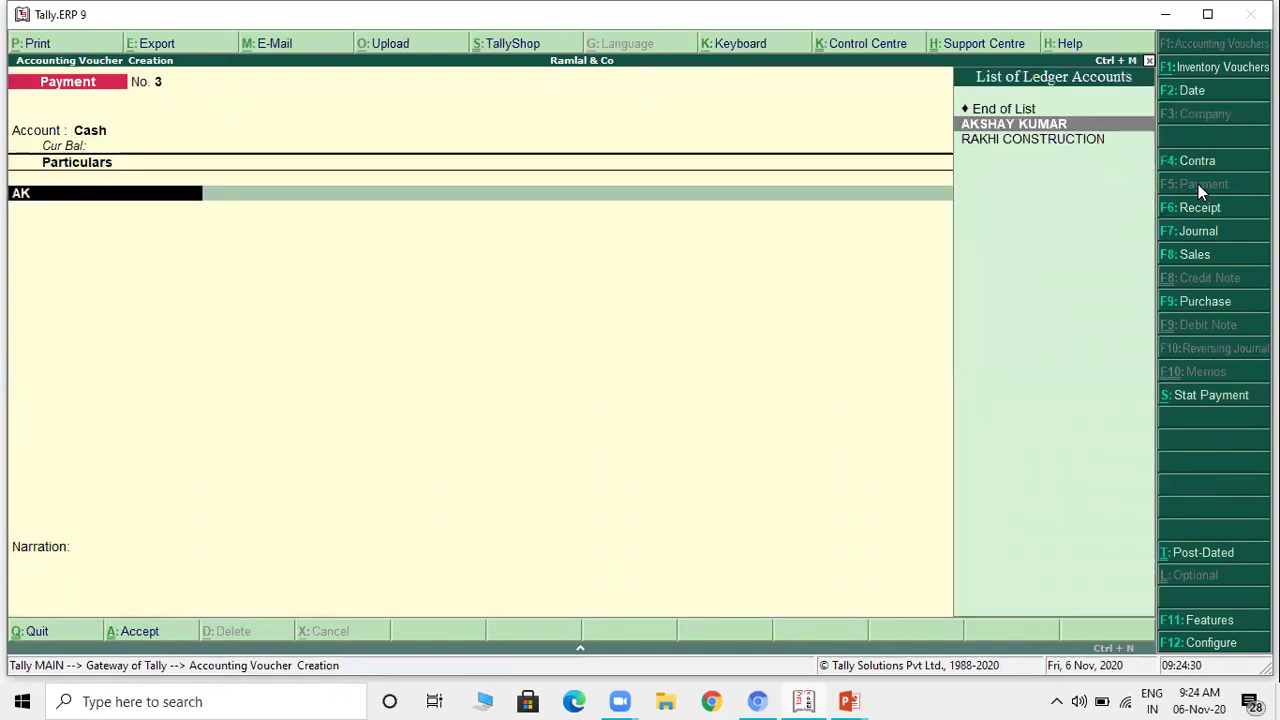
key("Return")
type("11,000")
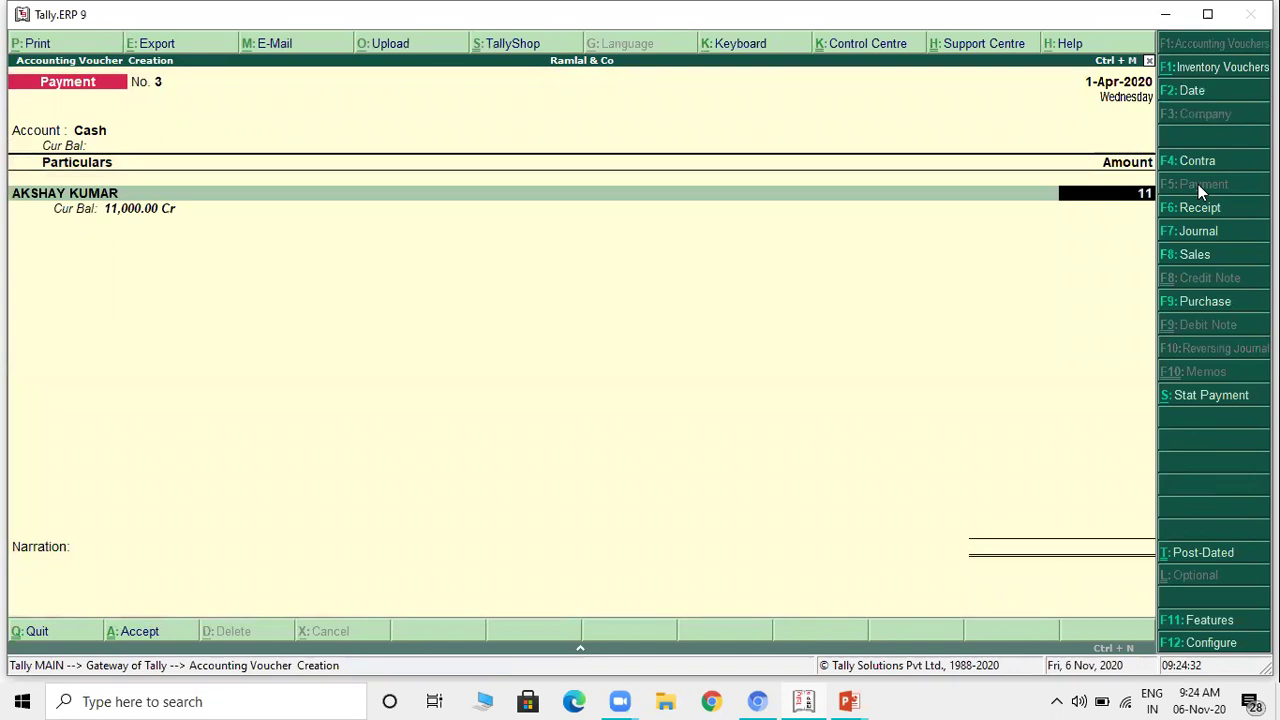
key("Return")
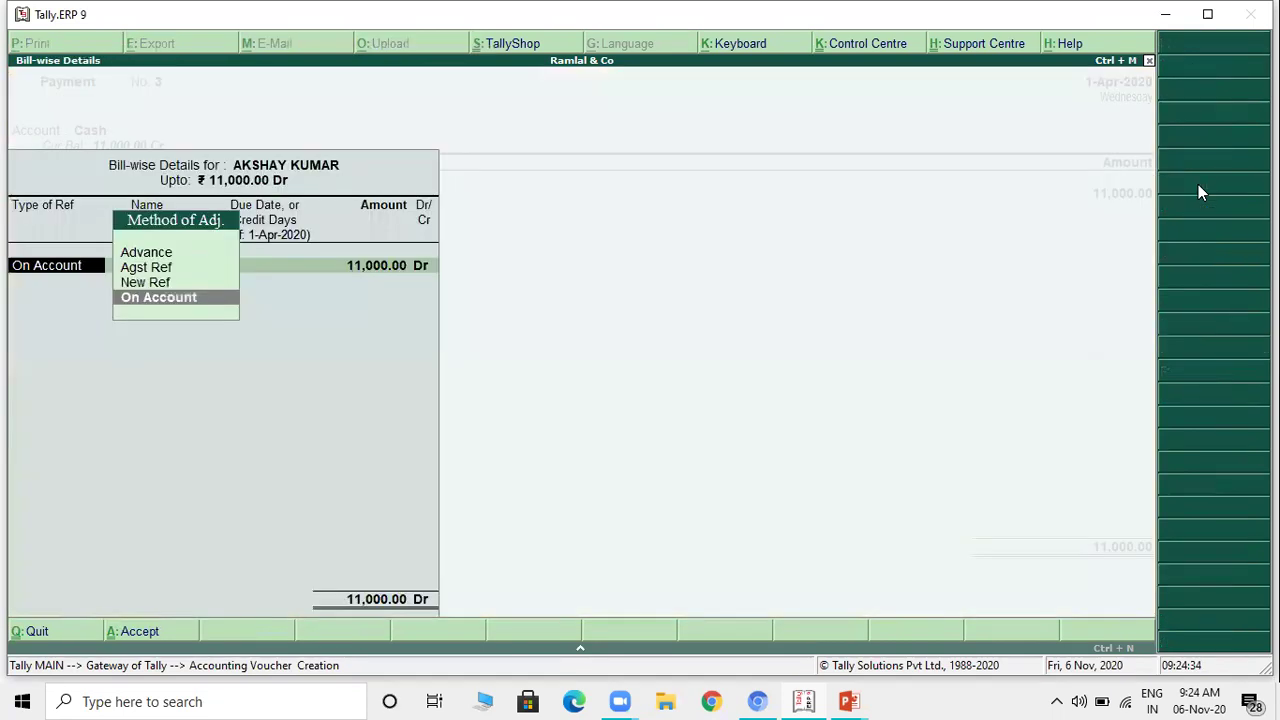
key("Up")
key("Up")
key("Return")
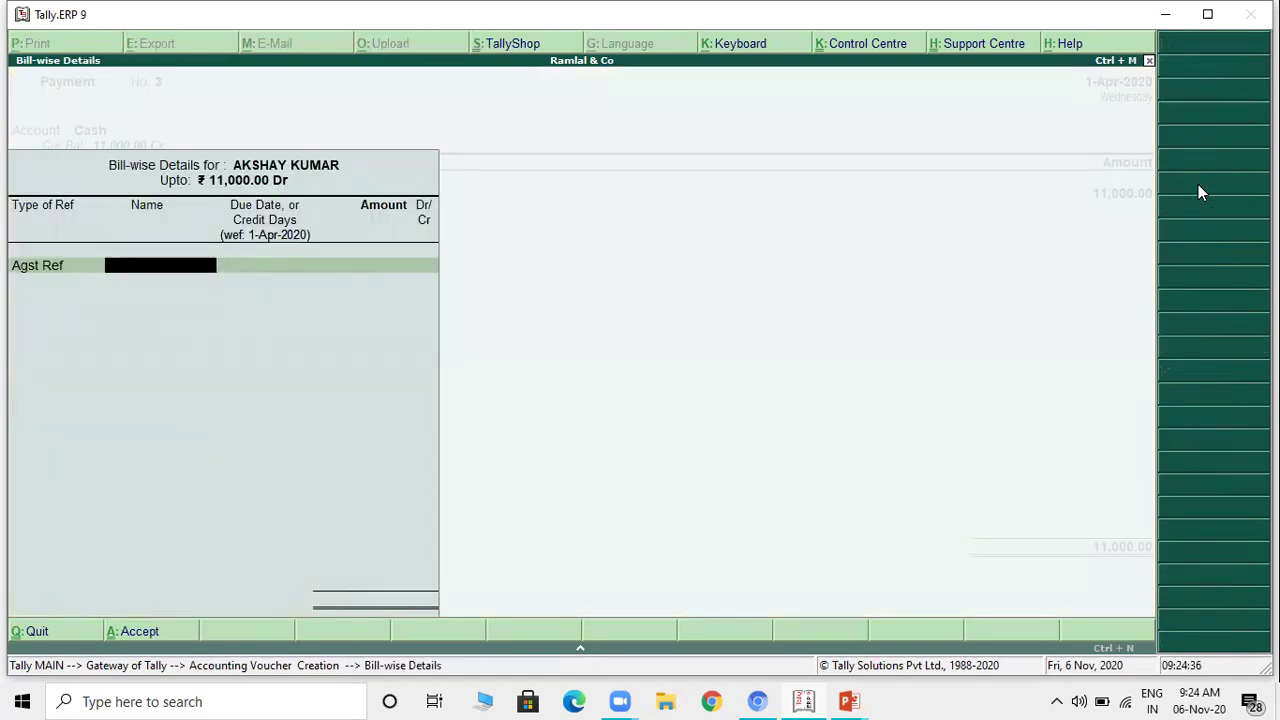
key("BackSpace")
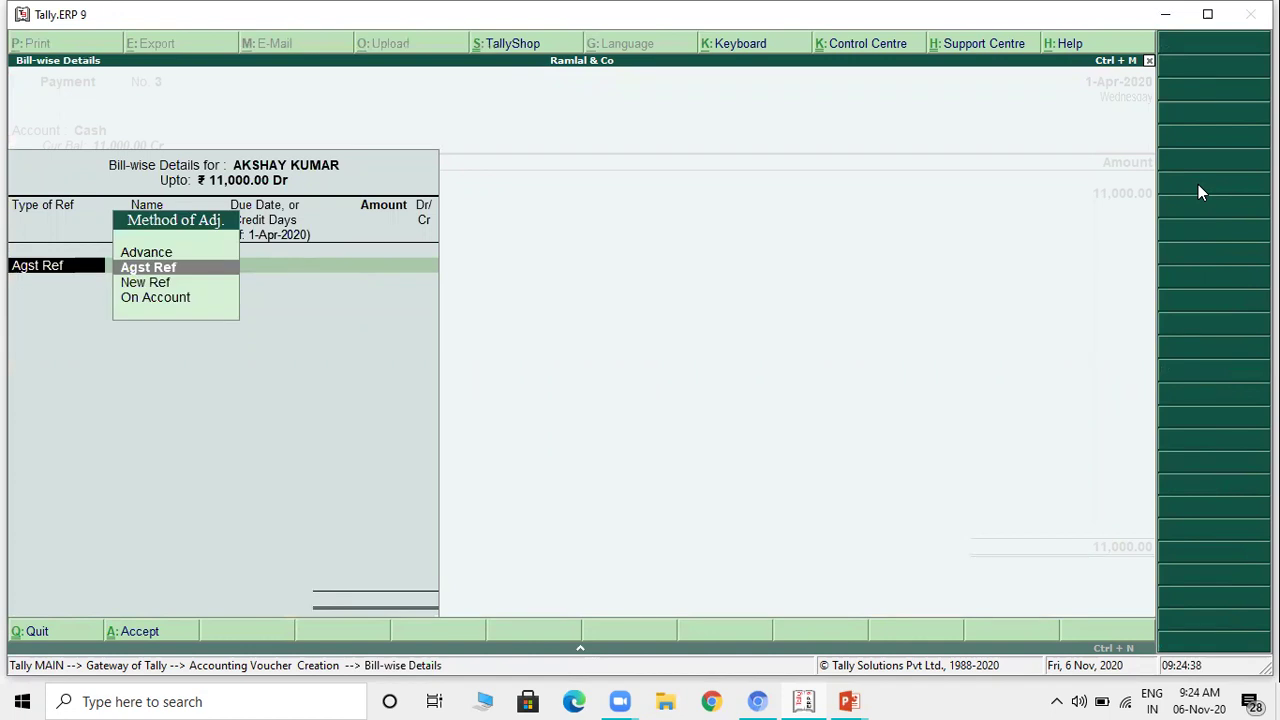
Step: Allocate the 11,000 payment On Account to save the cash voucher, and bring up the example slide for the next transaction
key("Down")
key("Down")
key("Return")
key("Return")
key("Return")
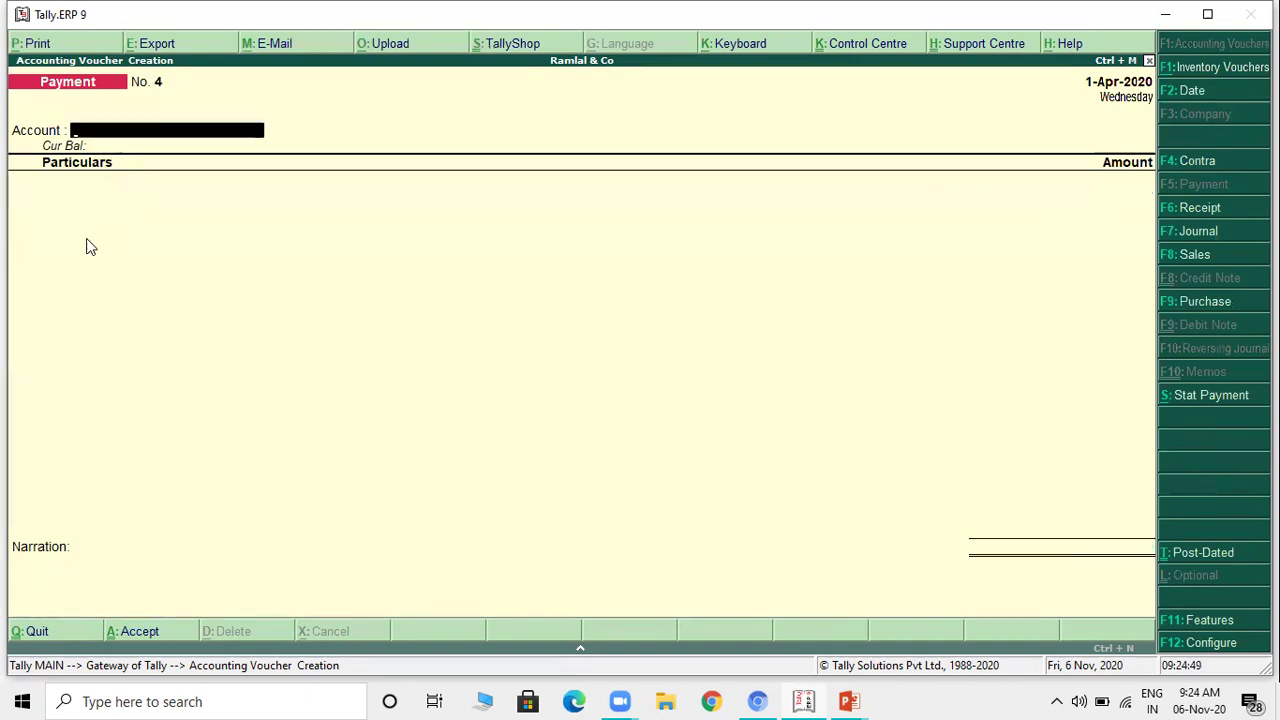
key("alt+Tab")
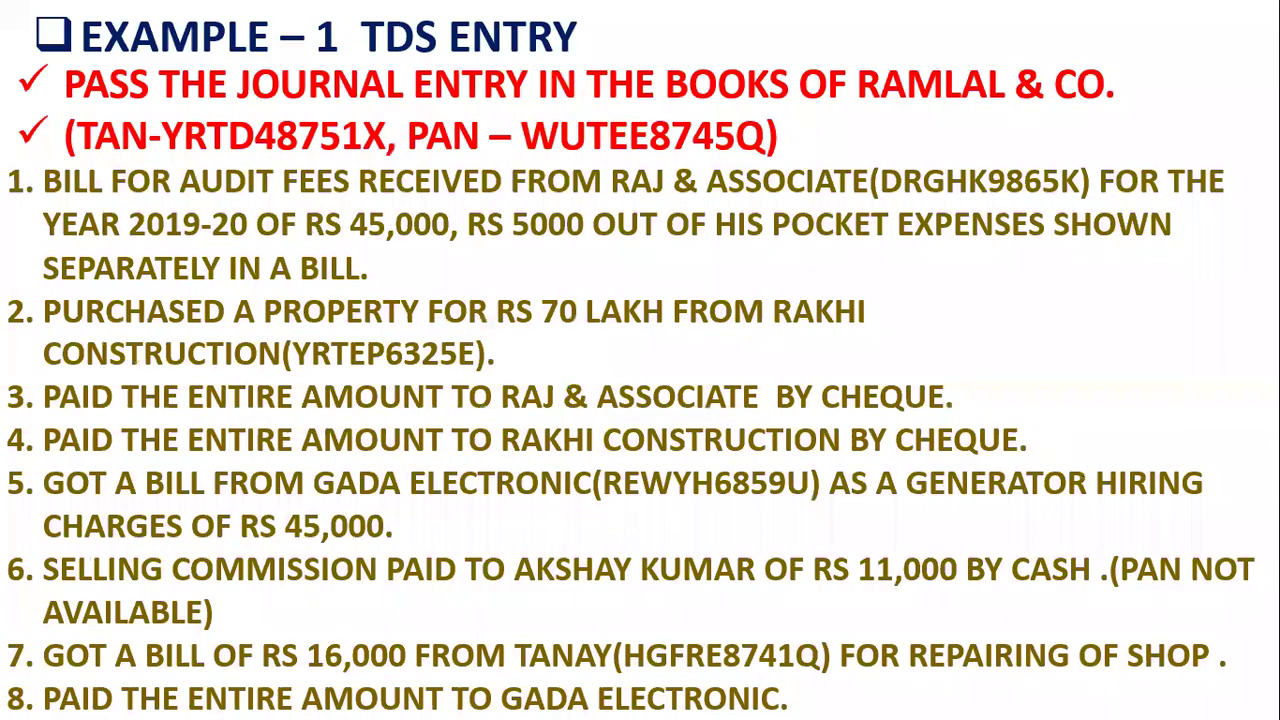